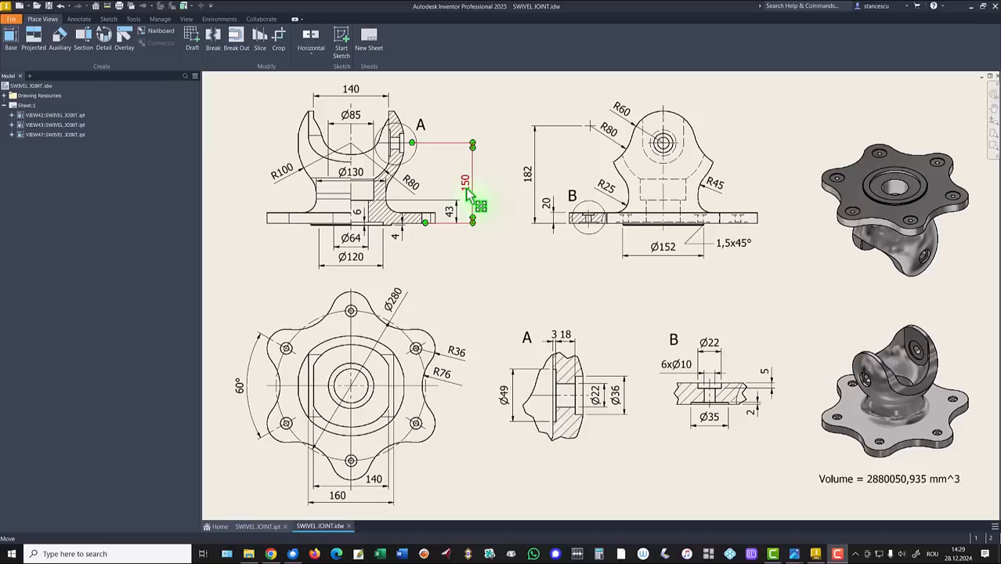
Drop the 150 height dimension beside the front view and deselect it
click(467, 196)
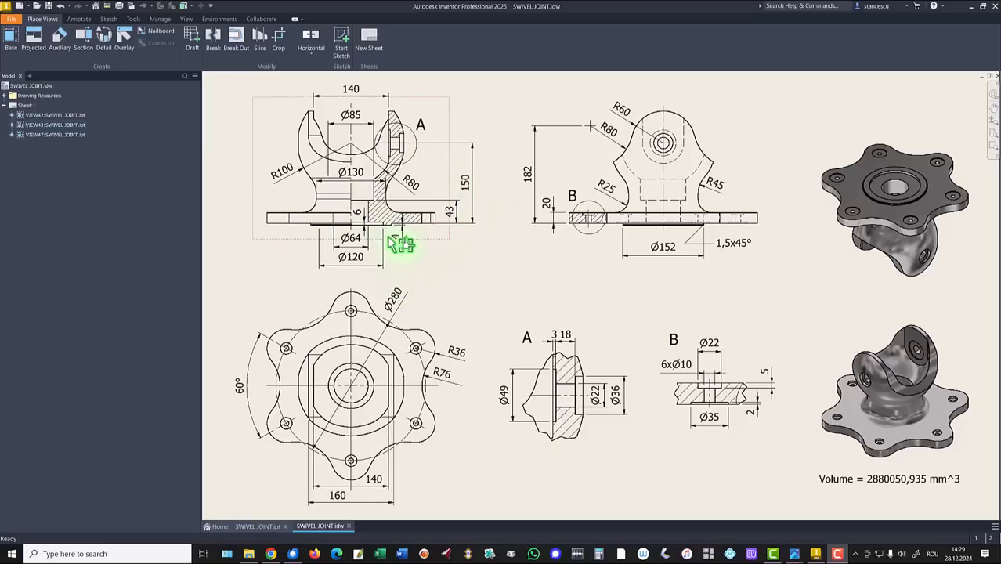
click(484, 270)
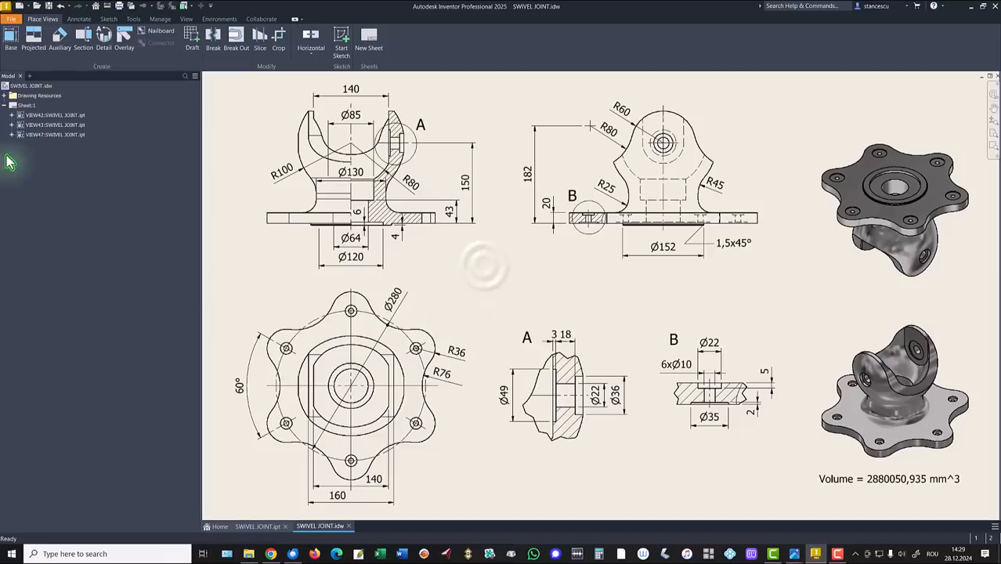
Create a new Standard (mm).ipt part and start a 2D sketch on the XY plane
click(18, 7)
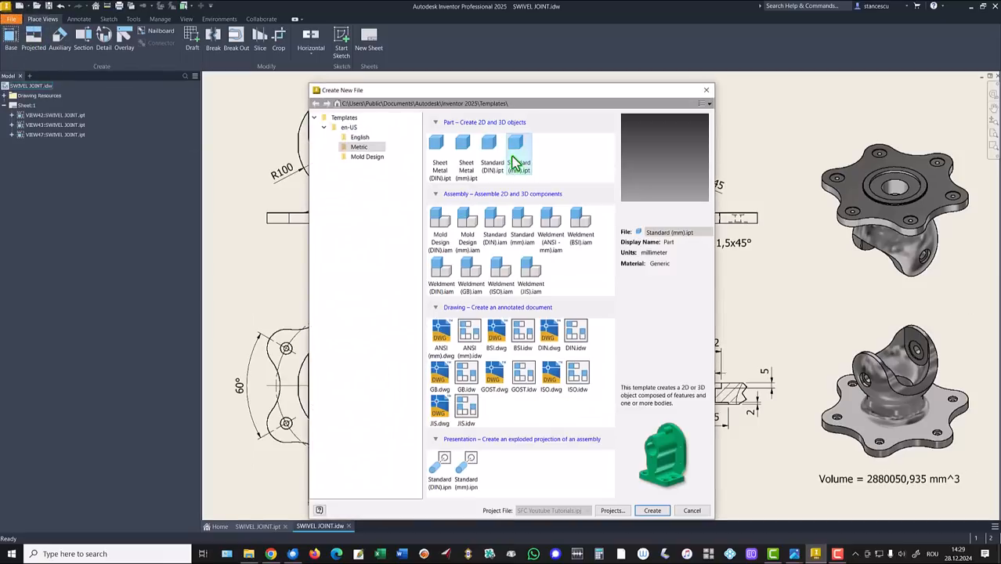
double_click(518, 155)
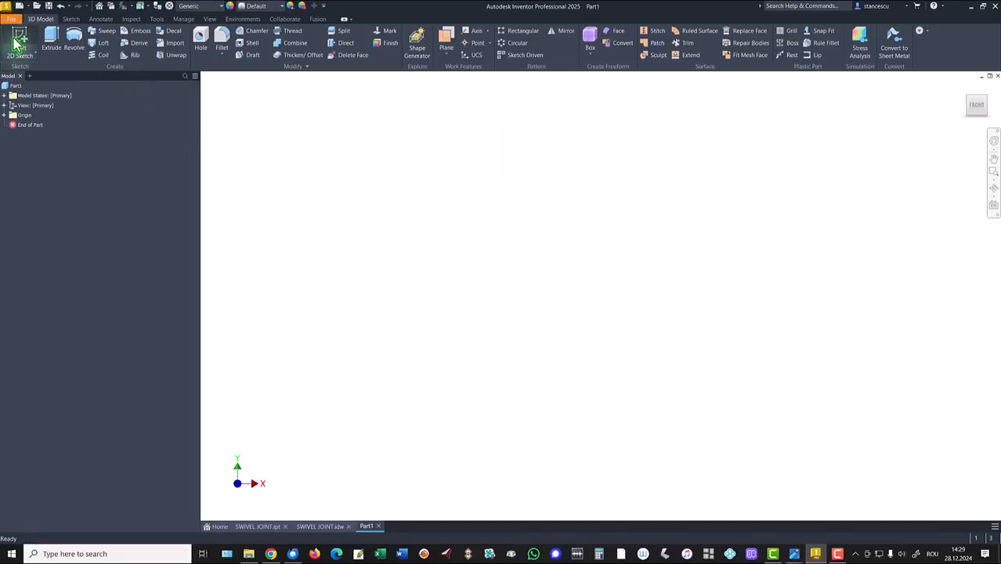
click(20, 51)
click(539, 153)
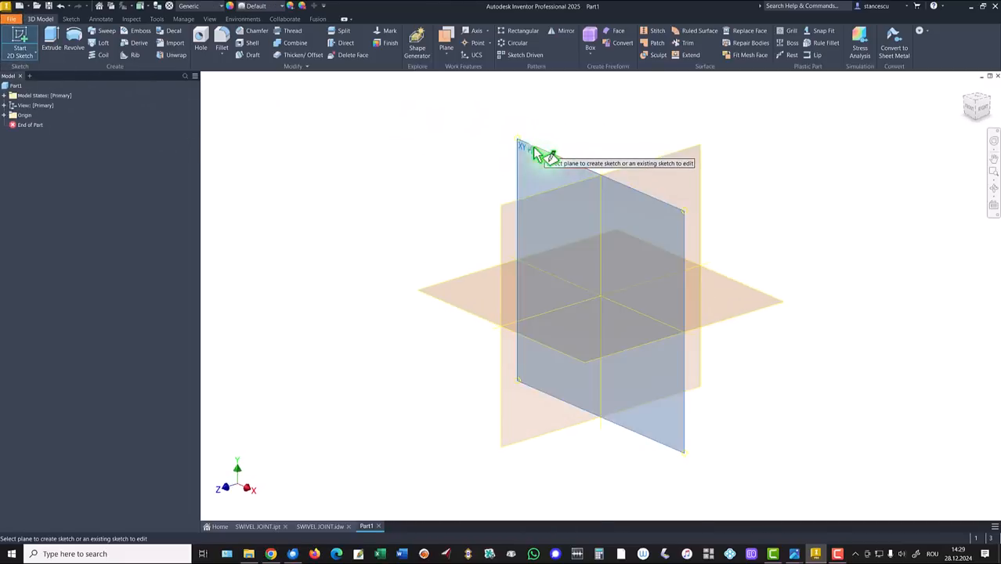
click(75, 39)
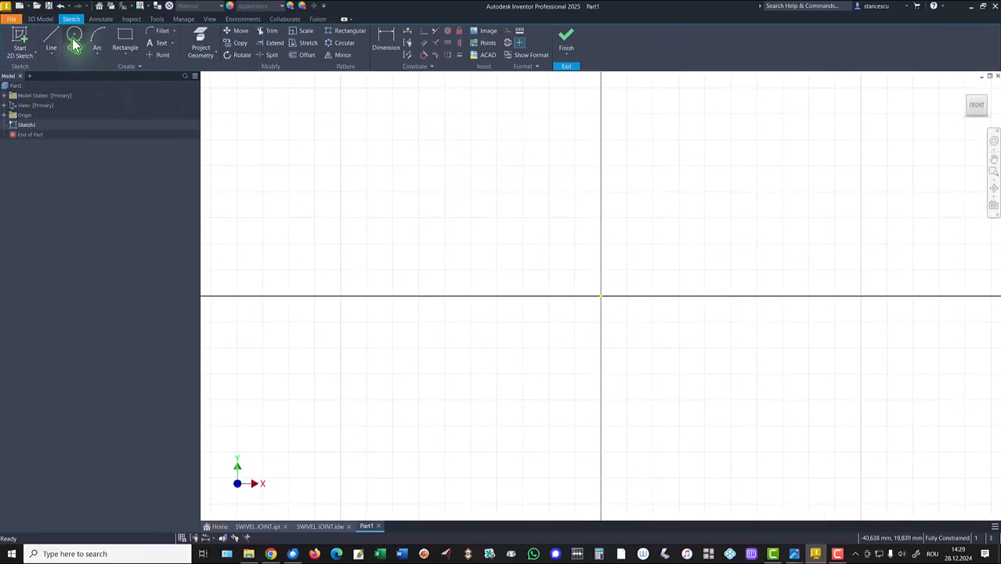
Draw a radius 100 circle centred on the sketch origin and recentre the view
click(602, 296)
right_click(705, 211)
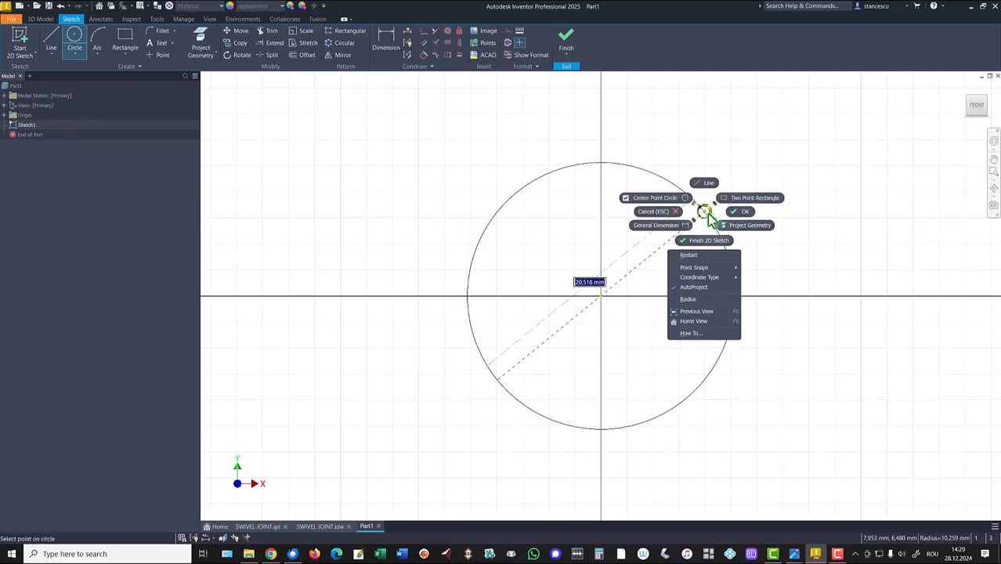
click(693, 299)
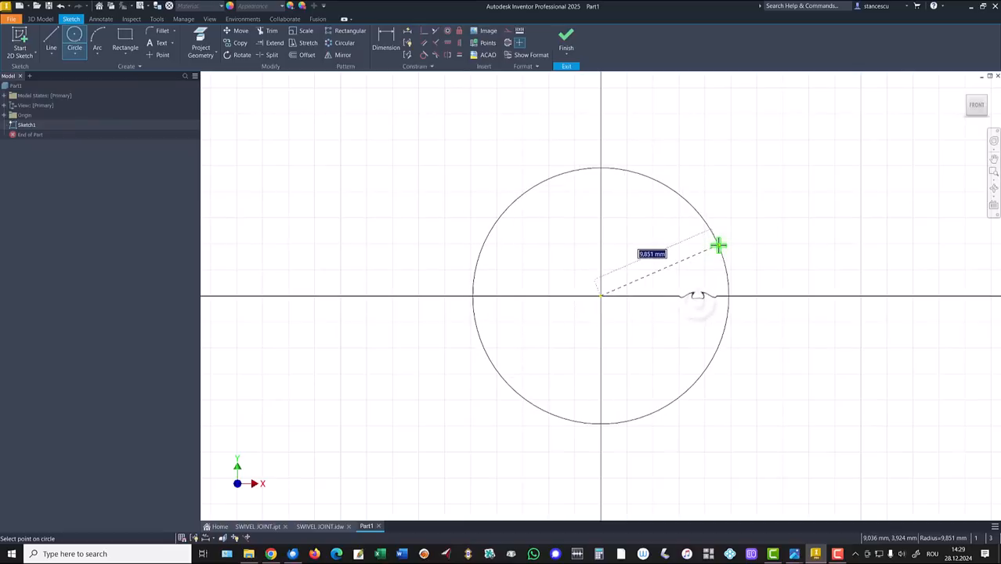
text(100)
key(Return)
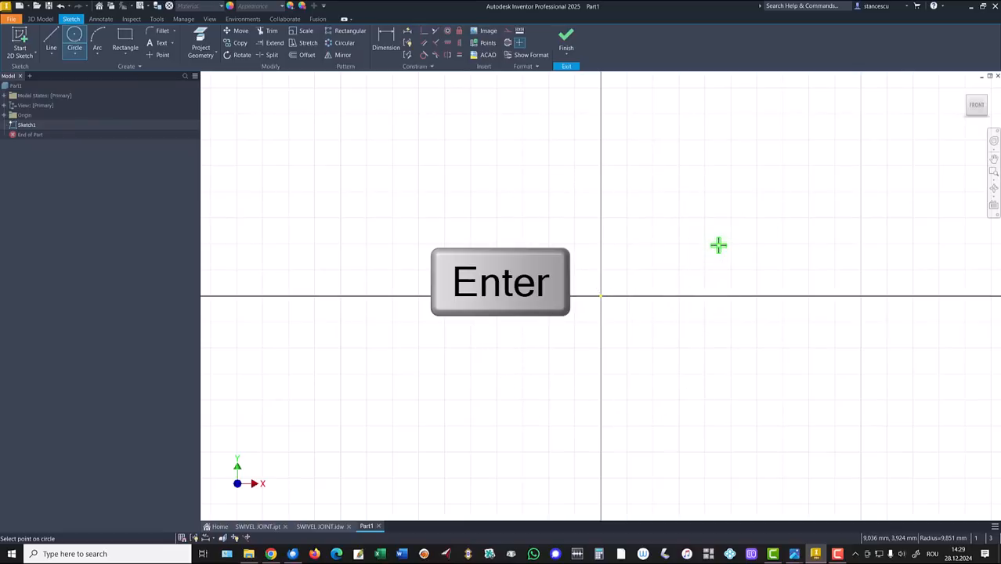
key(Home)
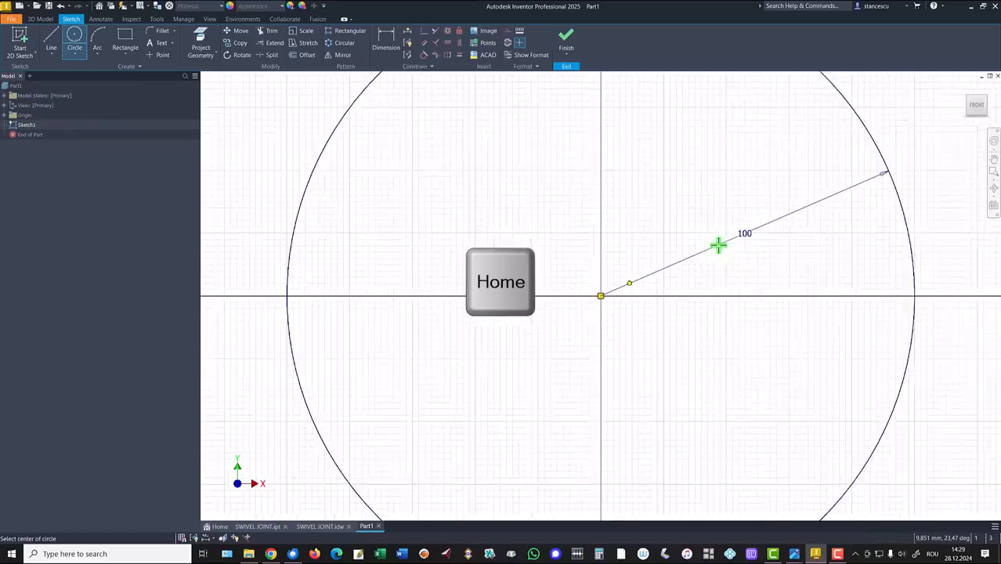
middle_drag(666, 272, 559, 253)
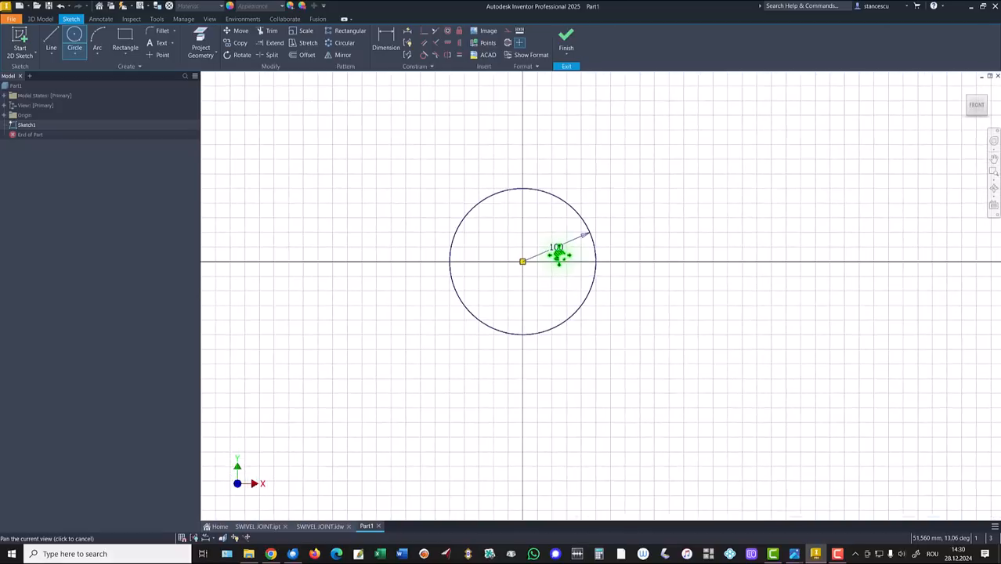
Sketch the axis line, stepped flange, fillet arc, neck and tangent arc up to the circle
click(50, 40)
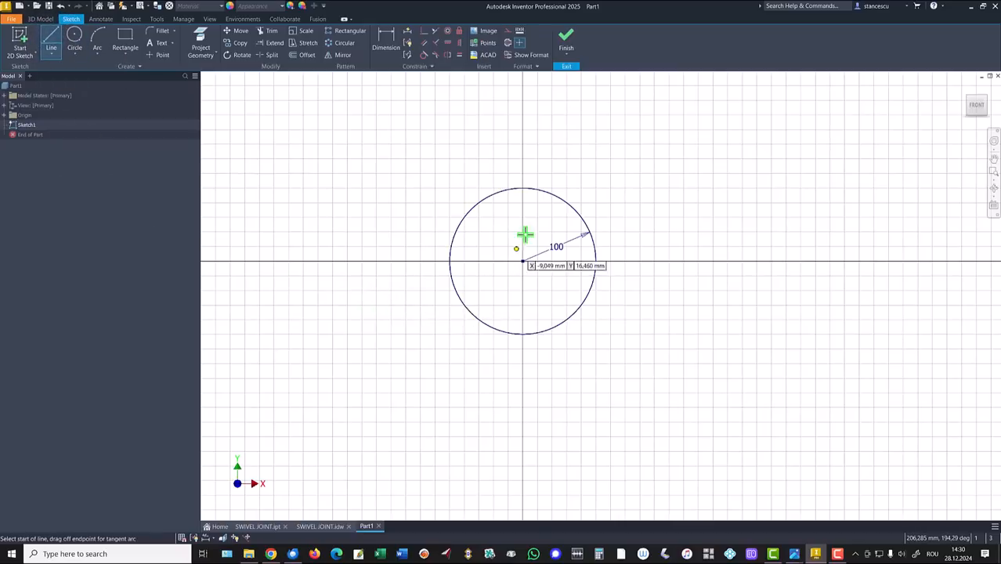
click(522, 190)
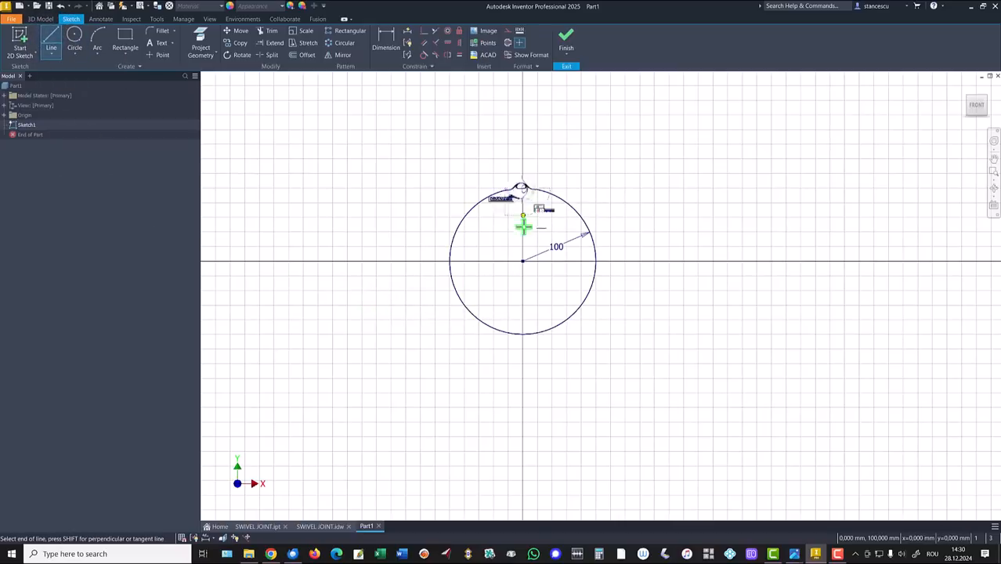
click(523, 424)
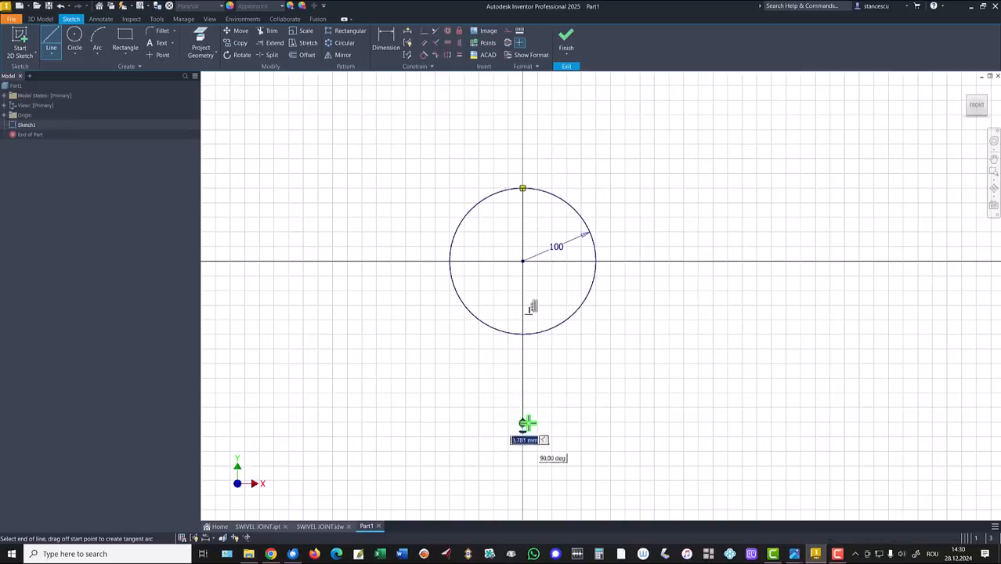
click(593, 422)
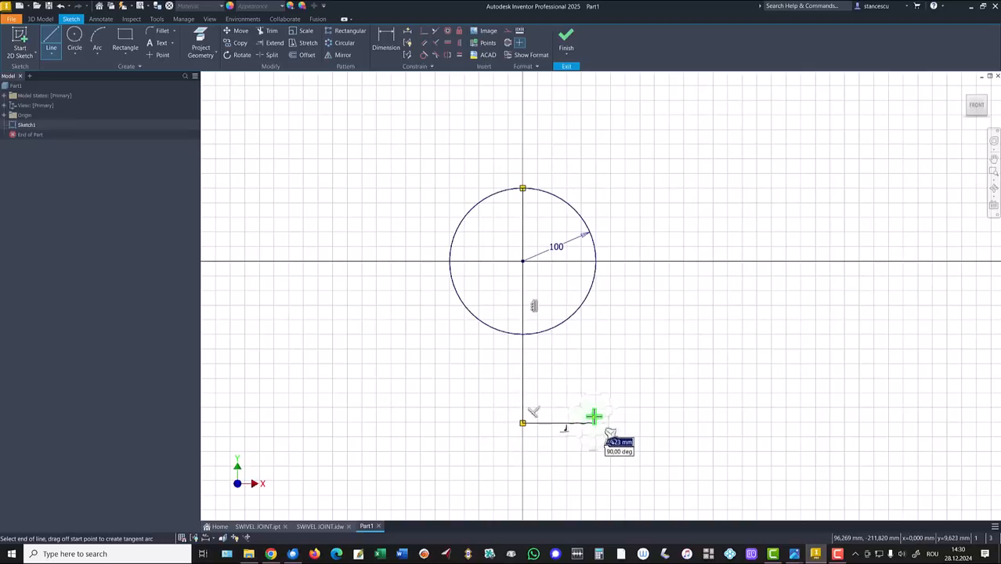
click(705, 416)
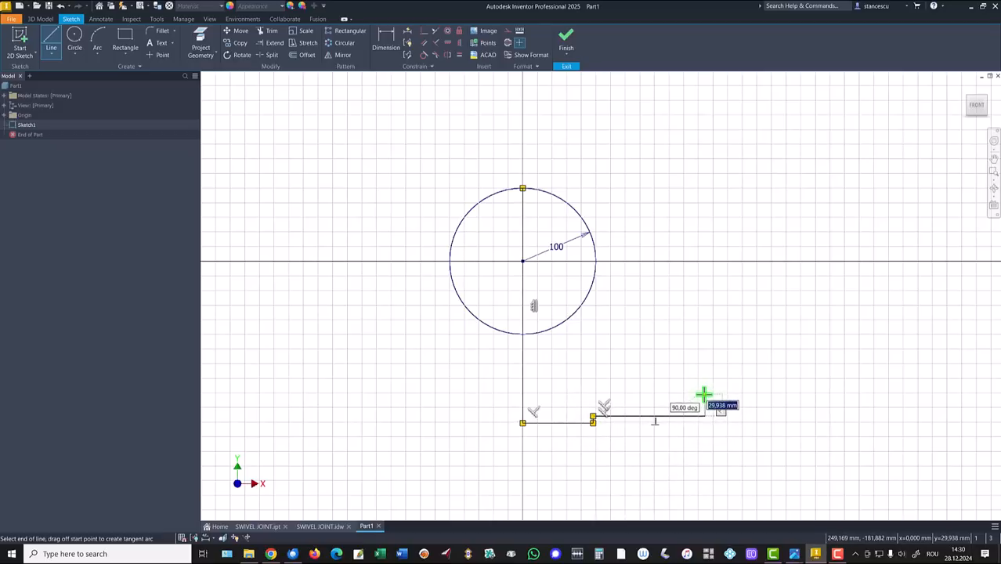
click(705, 395)
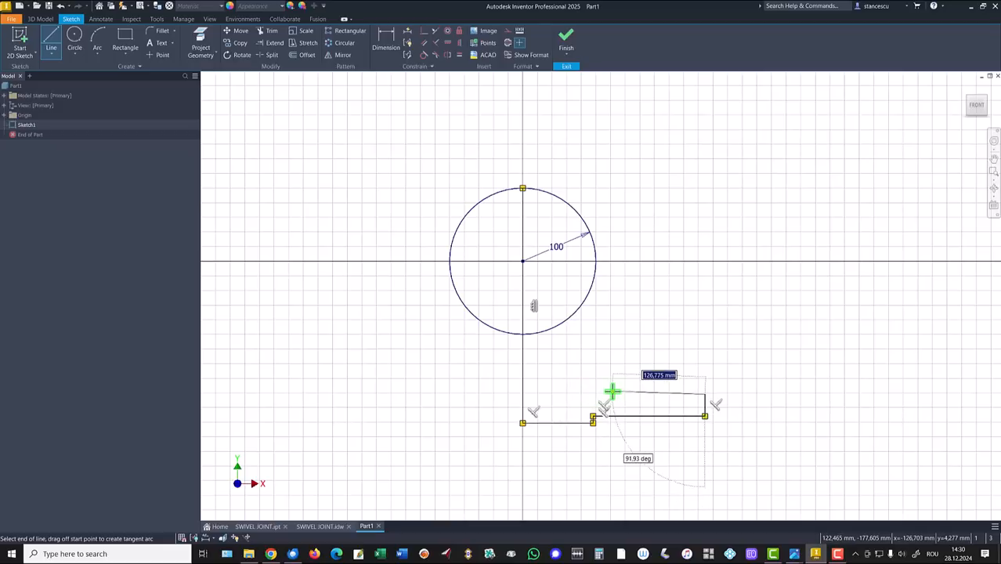
drag(612, 391, 582, 356)
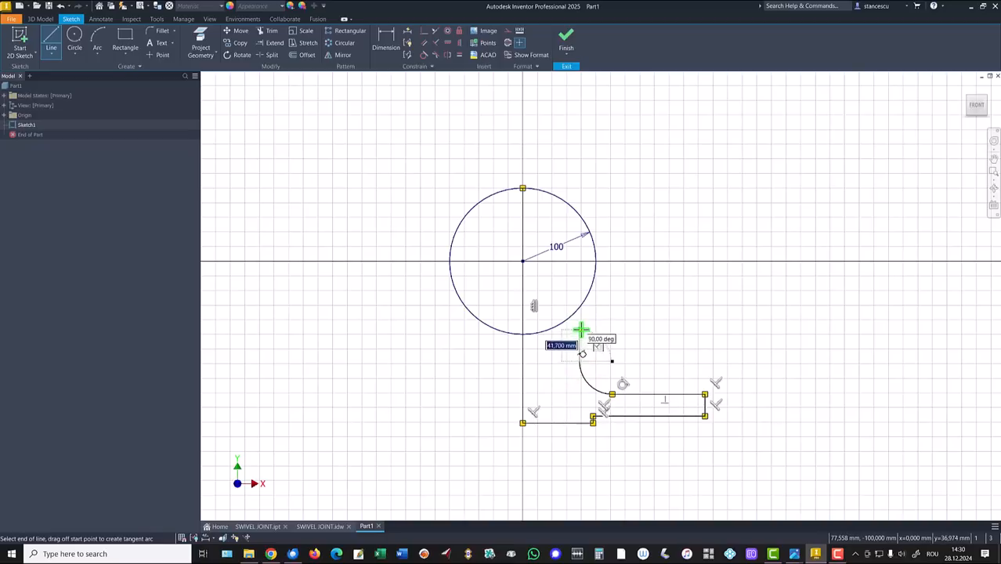
click(580, 326)
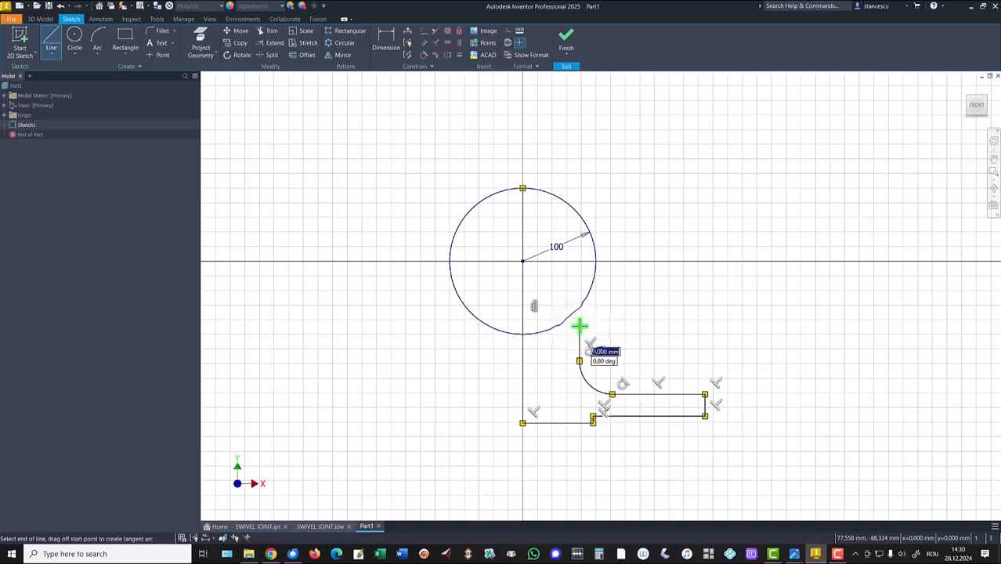
drag(579, 323, 589, 293)
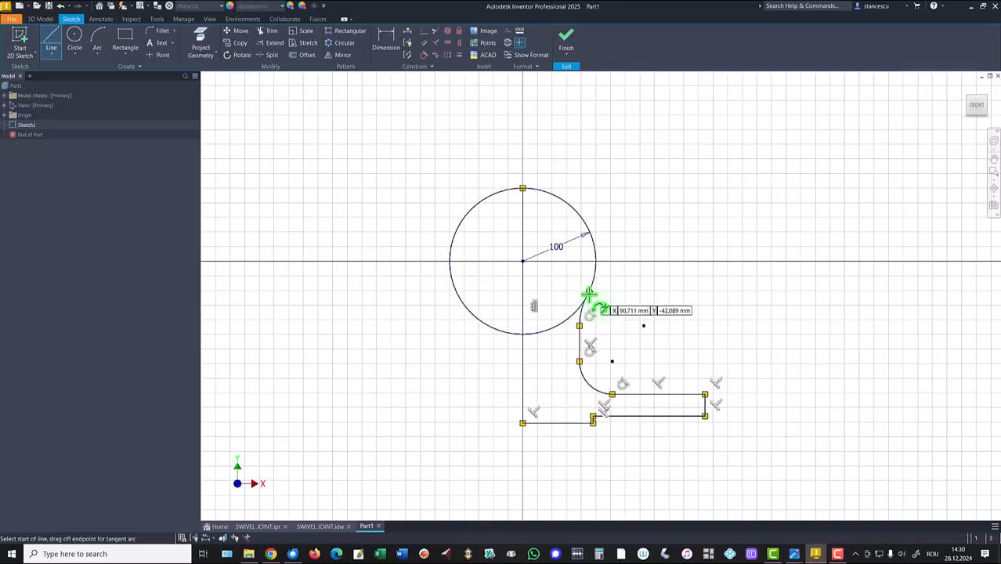
Make the neck arc tangent to the circle and trim away the circle's left and lower portions
click(424, 56)
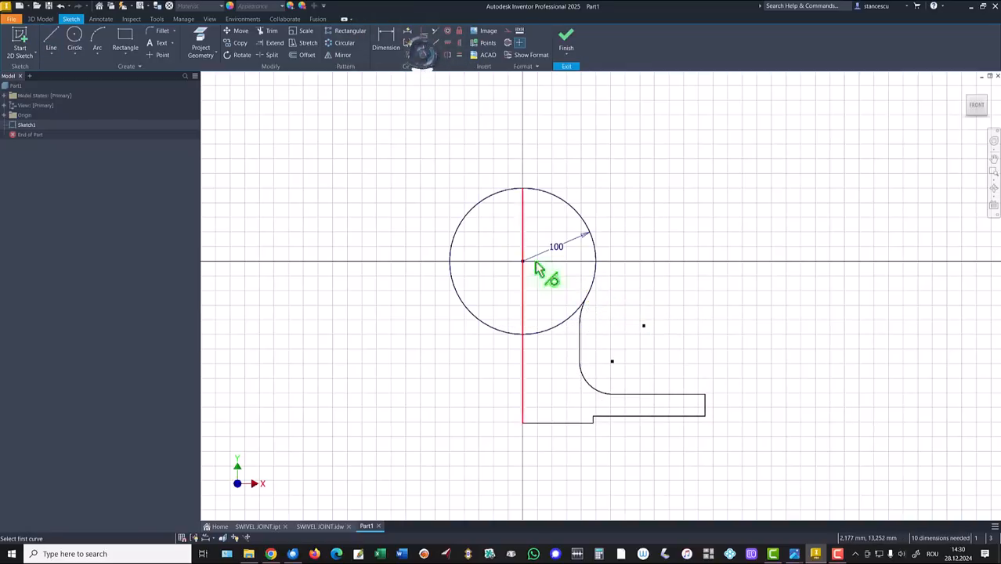
click(584, 309)
click(594, 284)
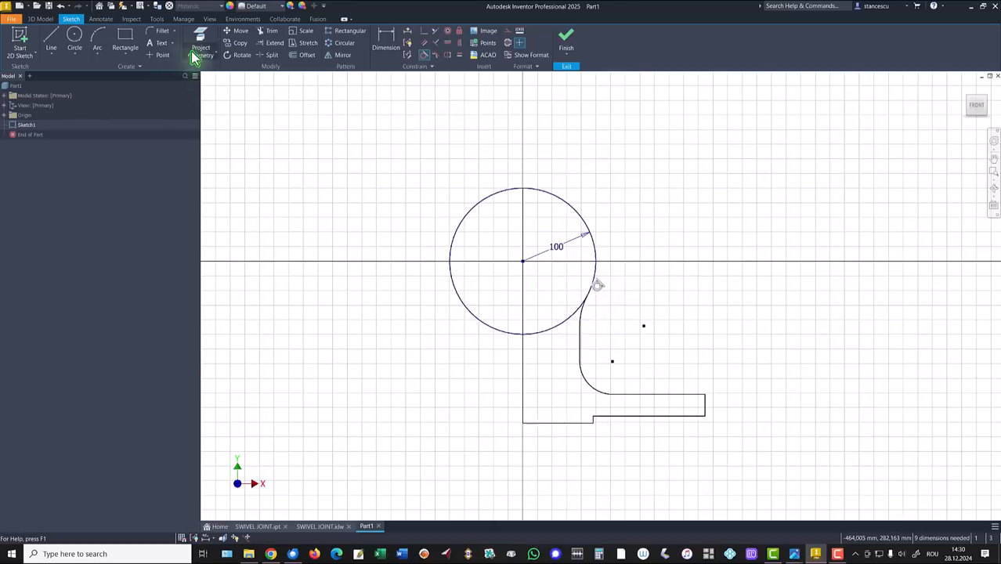
click(270, 36)
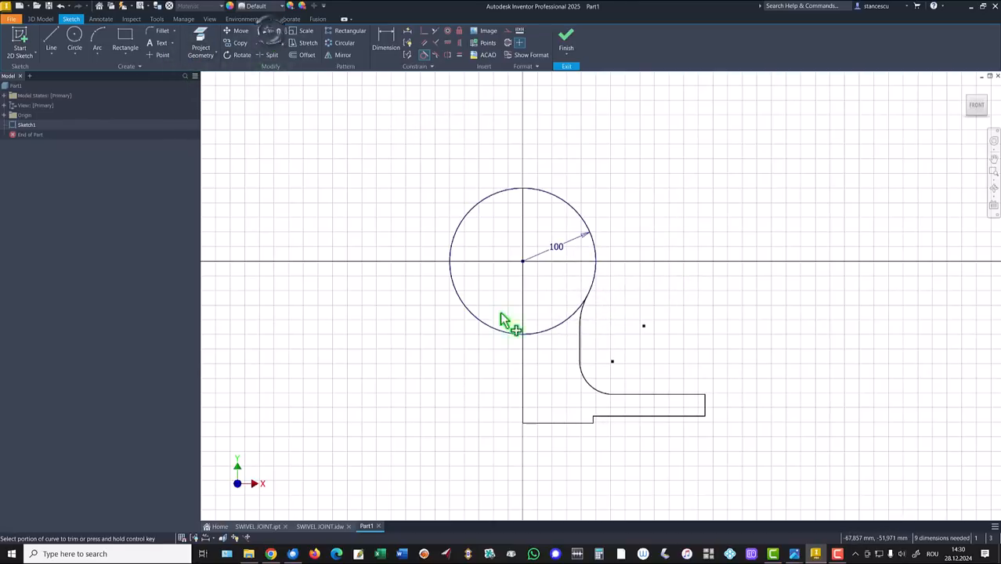
click(551, 327)
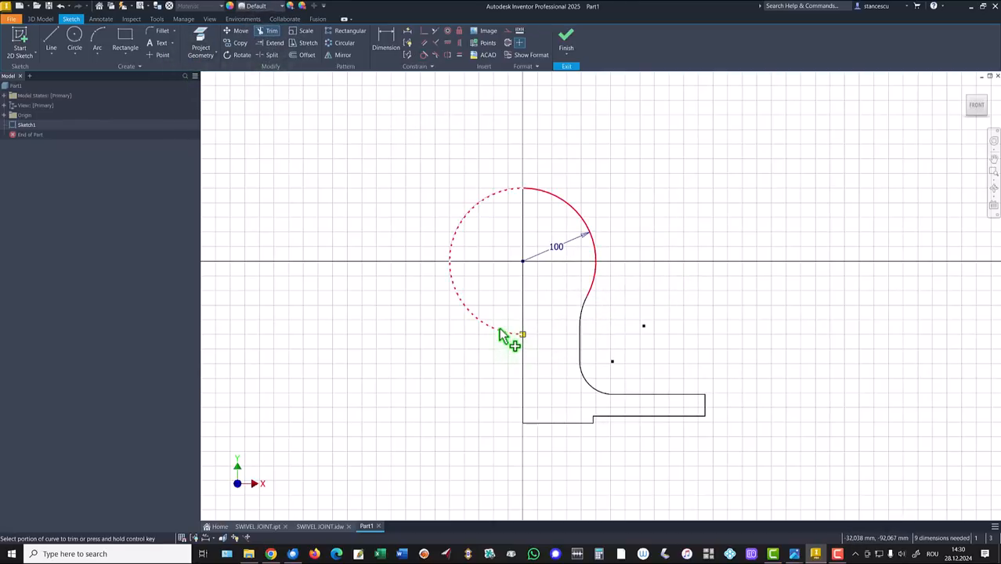
click(500, 331)
key(Escape)
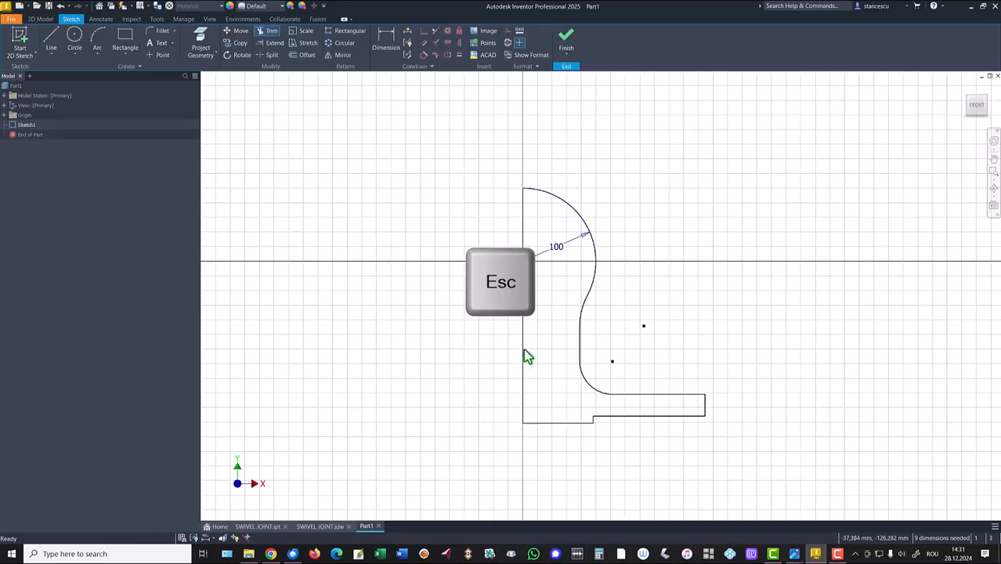
Convert the vertical axis line to construction geometry and drag it left
click(523, 345)
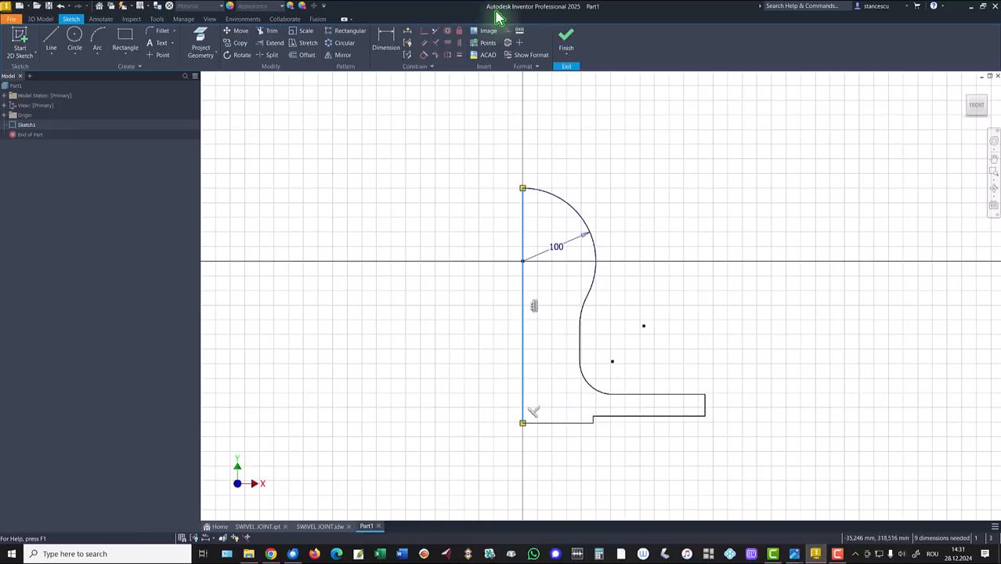
click(507, 44)
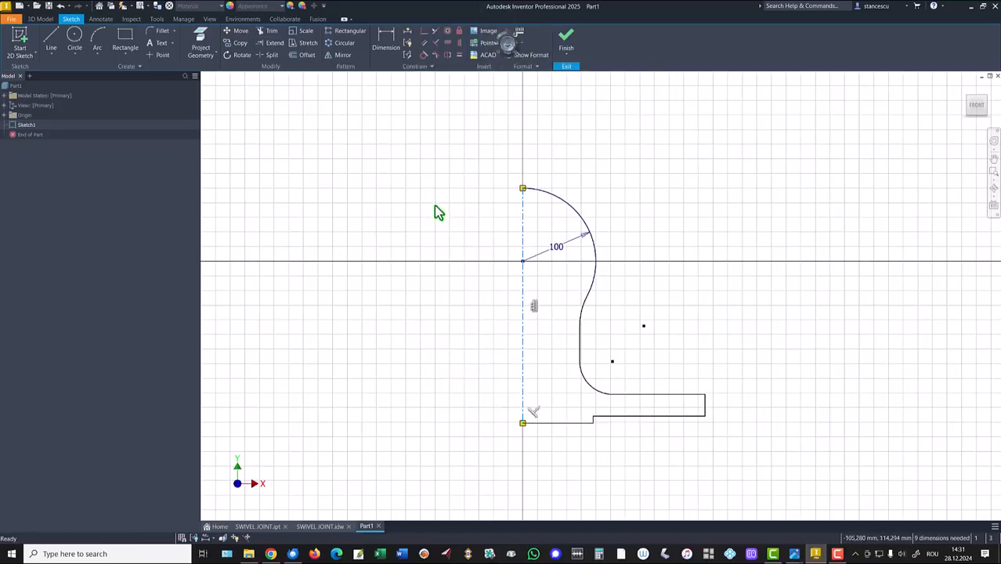
key(Escape)
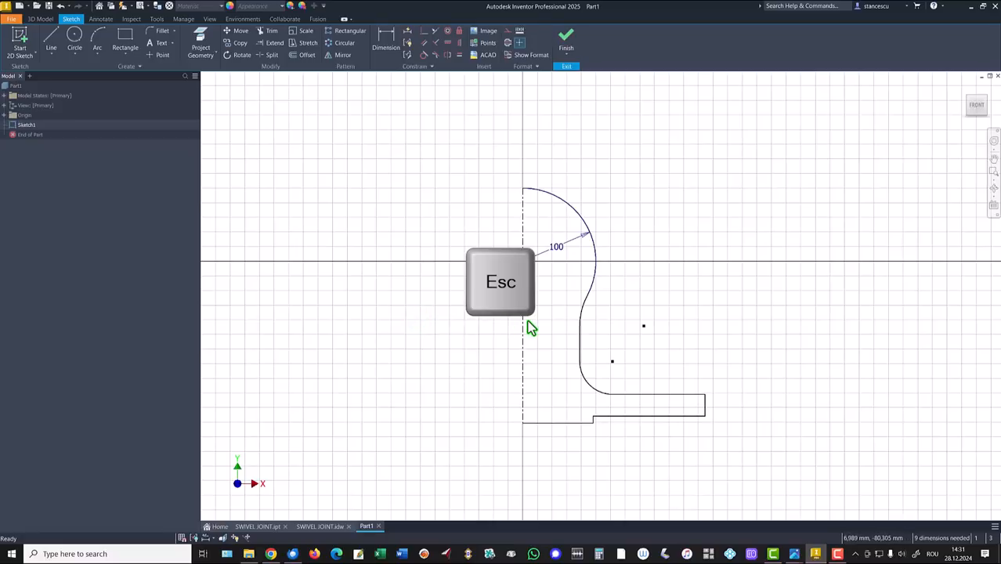
drag(523, 325, 456, 338)
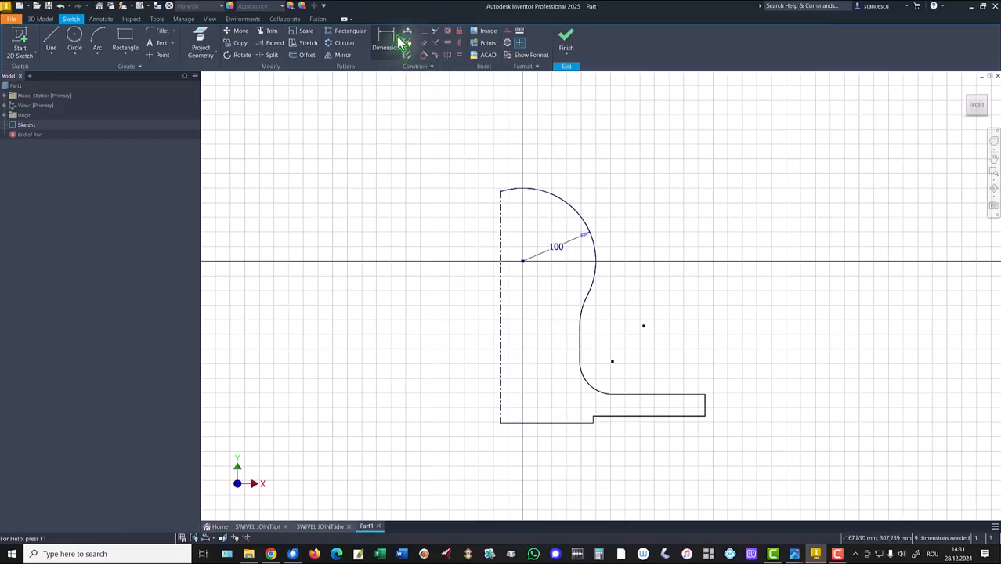
Make the centreline coincident with the ball's centre
click(425, 31)
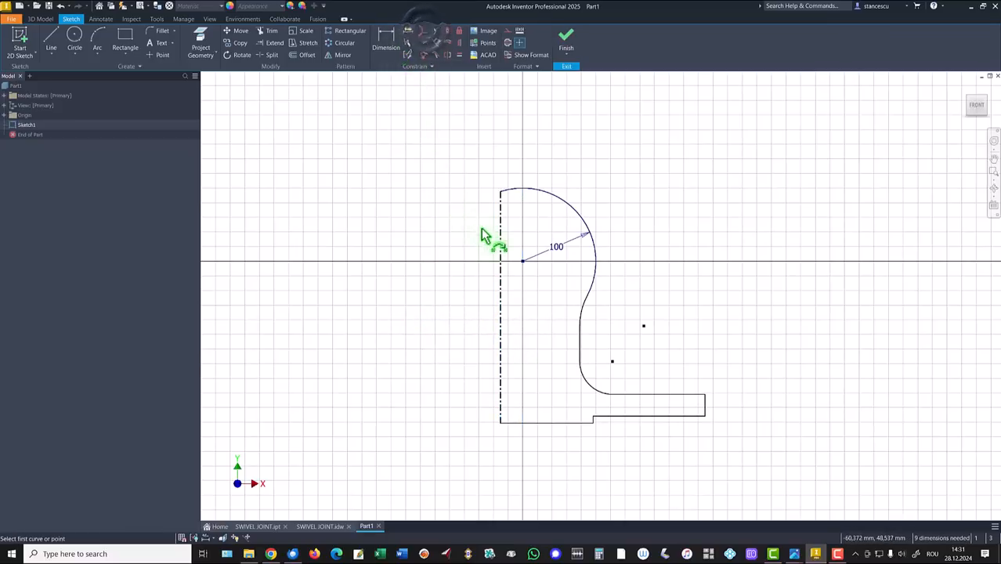
click(502, 253)
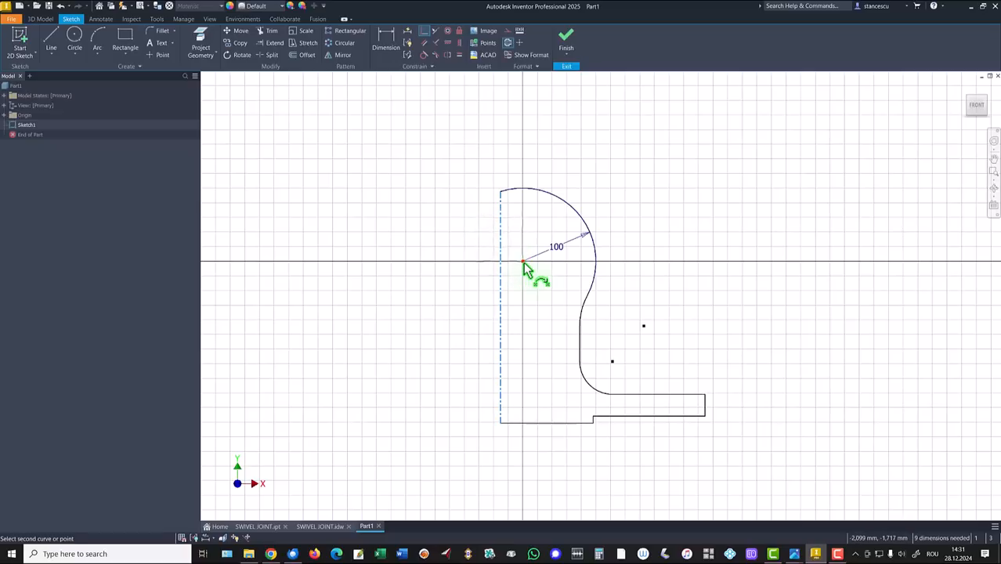
click(523, 261)
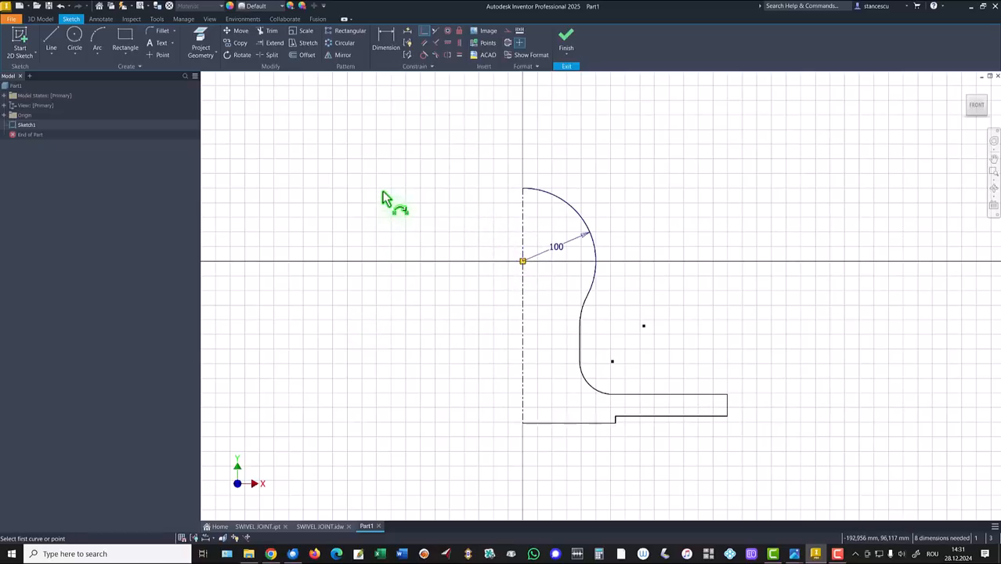
Add the Ø352 base diameter dimension, then view the SWIVEL JOINT drawing for reference
click(386, 38)
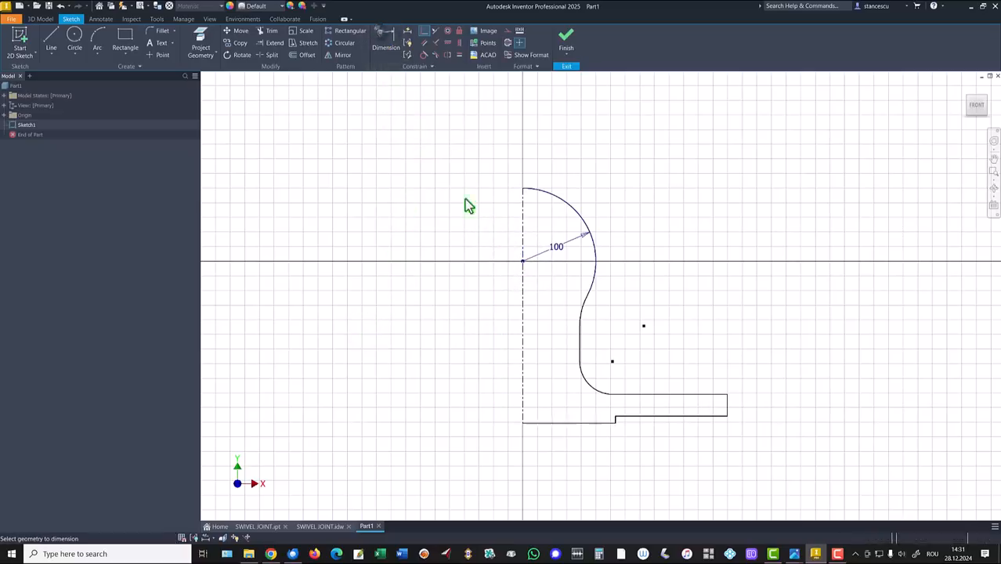
click(727, 402)
click(524, 411)
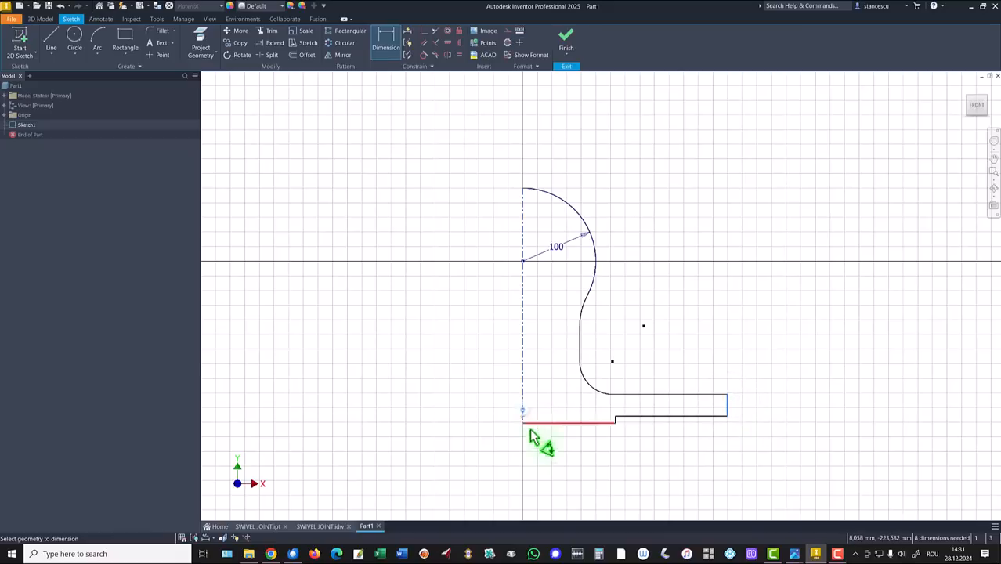
click(541, 479)
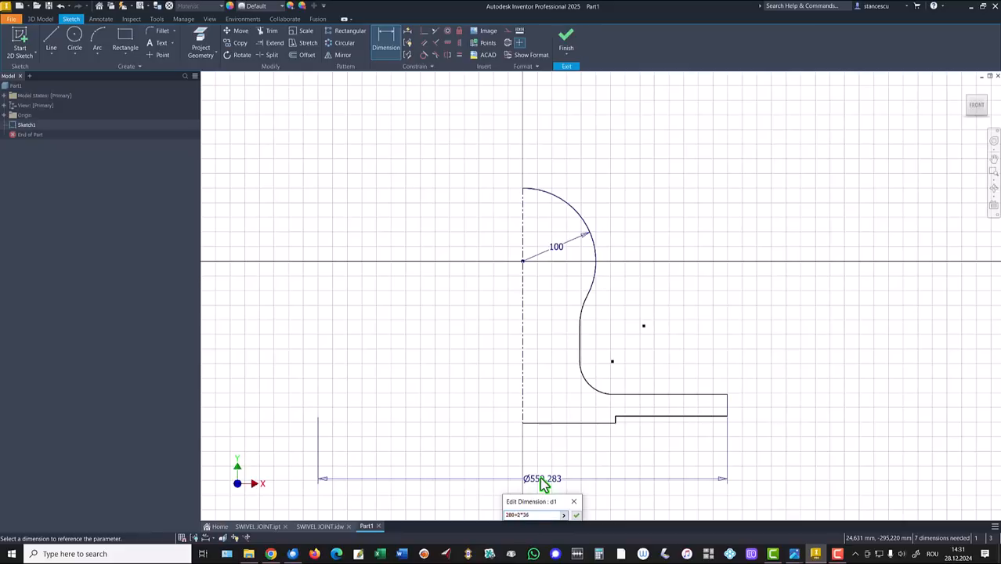
key(Return)
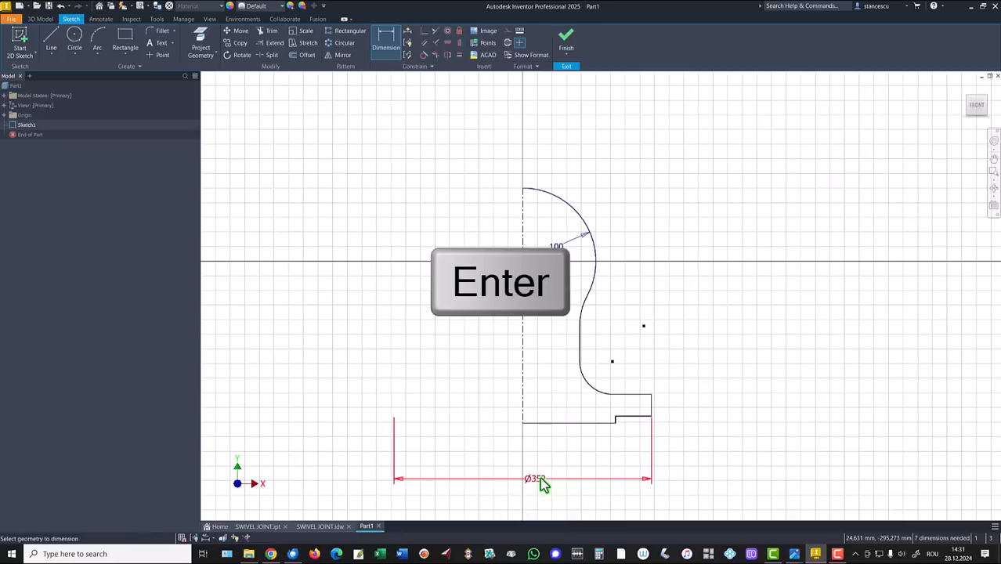
click(315, 528)
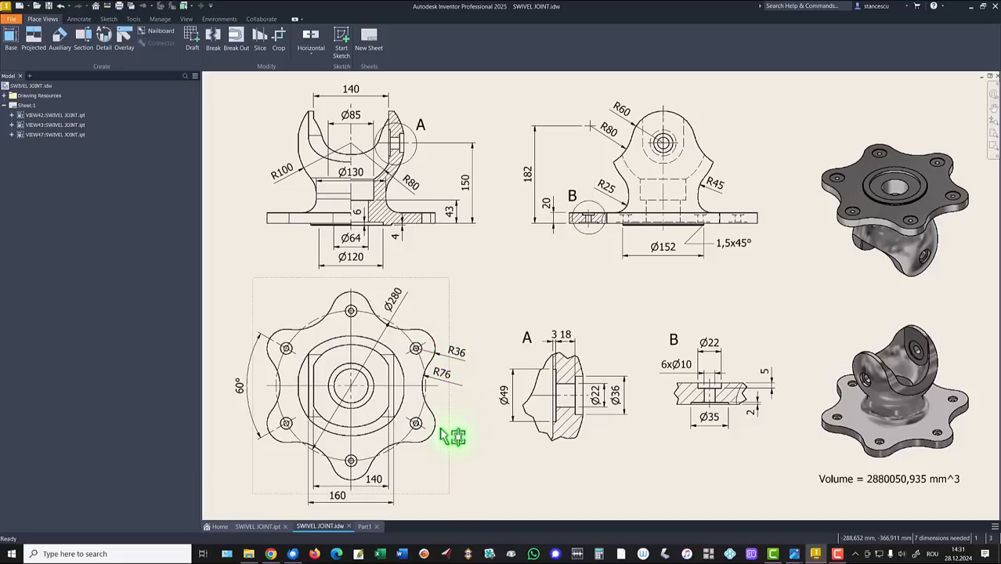
Back in Part1, dimension the flange thickness as 20 and the step height as 4
click(365, 527)
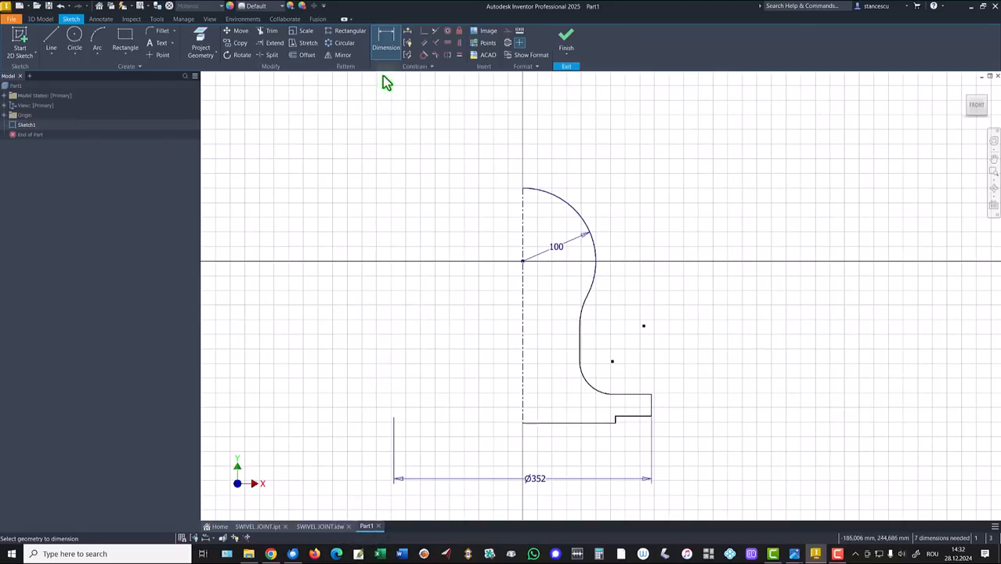
click(643, 394)
click(641, 416)
click(690, 405)
text(20)
key(Return)
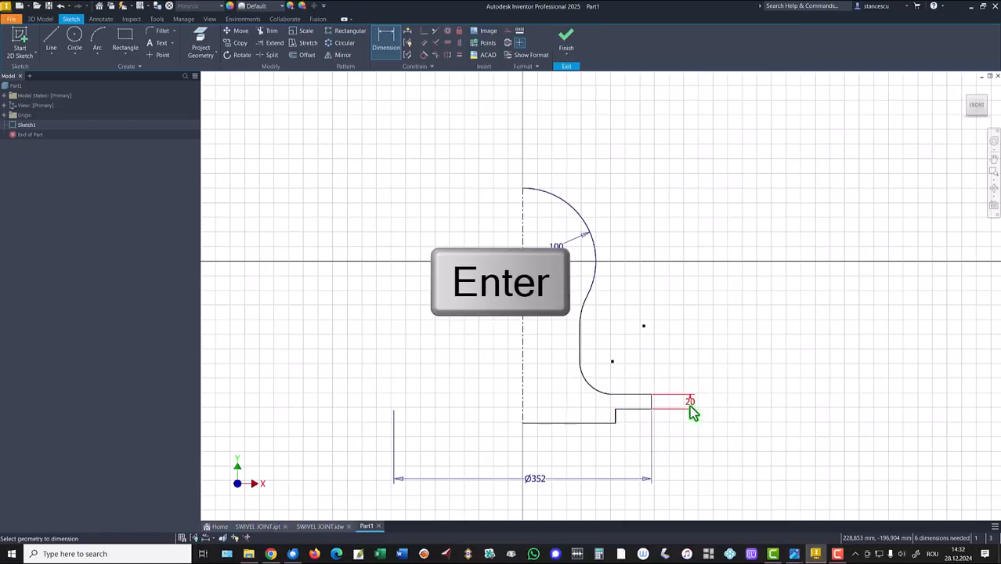
click(598, 426)
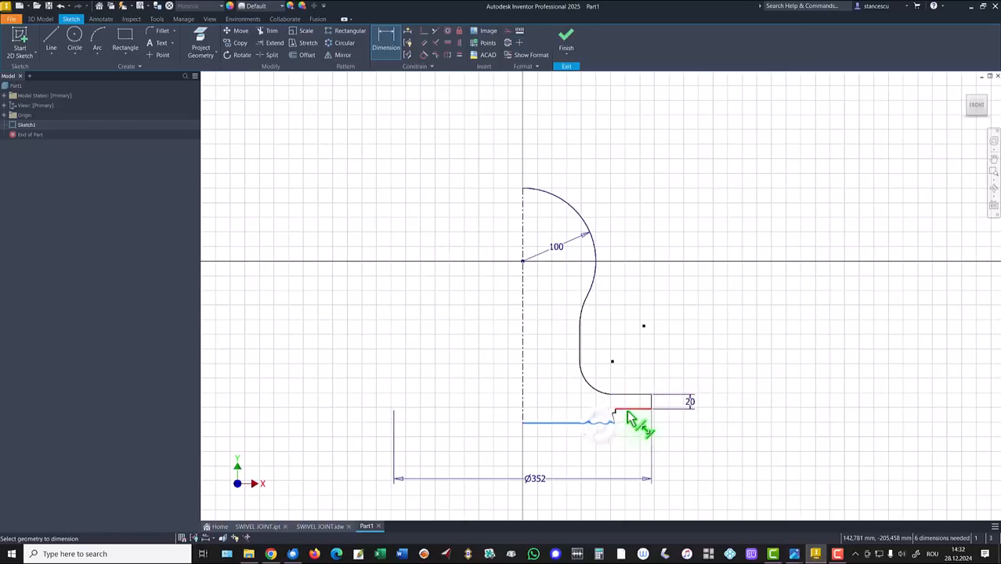
click(633, 412)
click(675, 421)
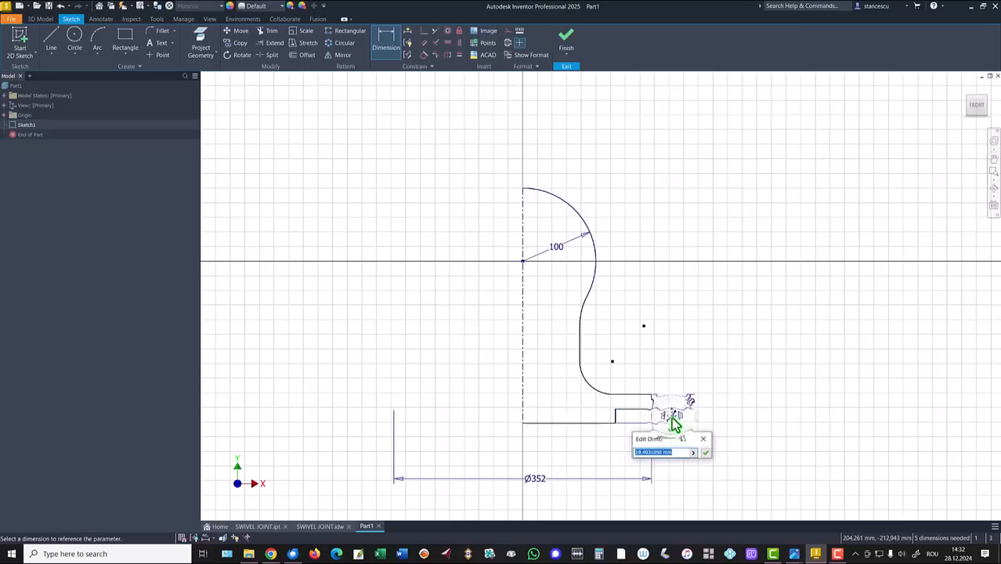
key(Return)
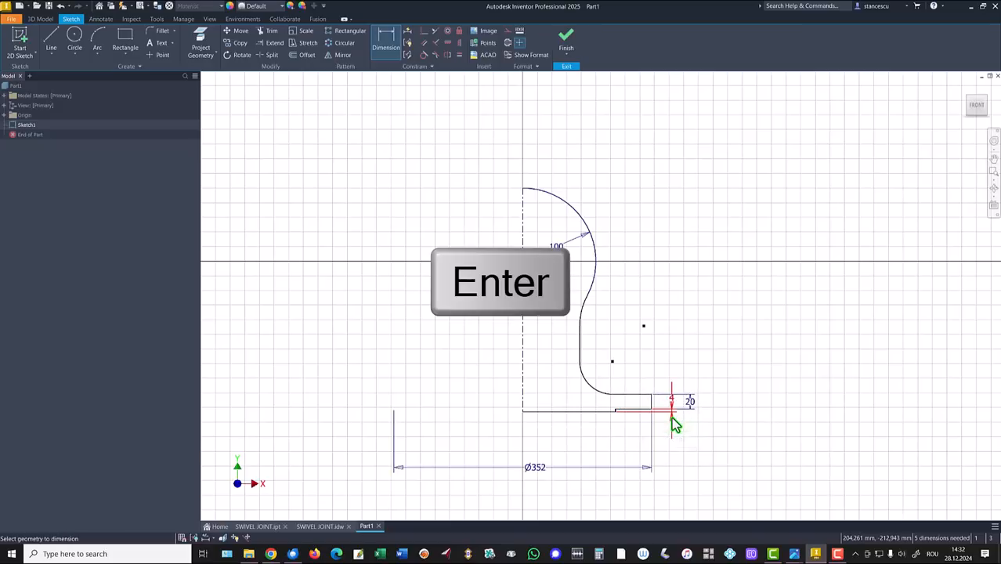
Set the lower fillet radius to 25 and the upper concave arc radius to 45
click(602, 392)
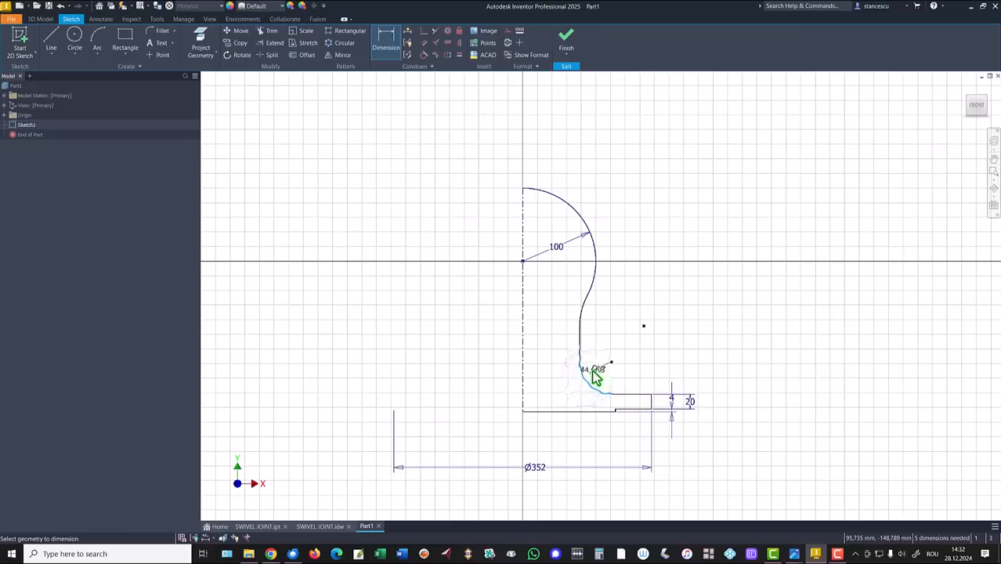
click(581, 397)
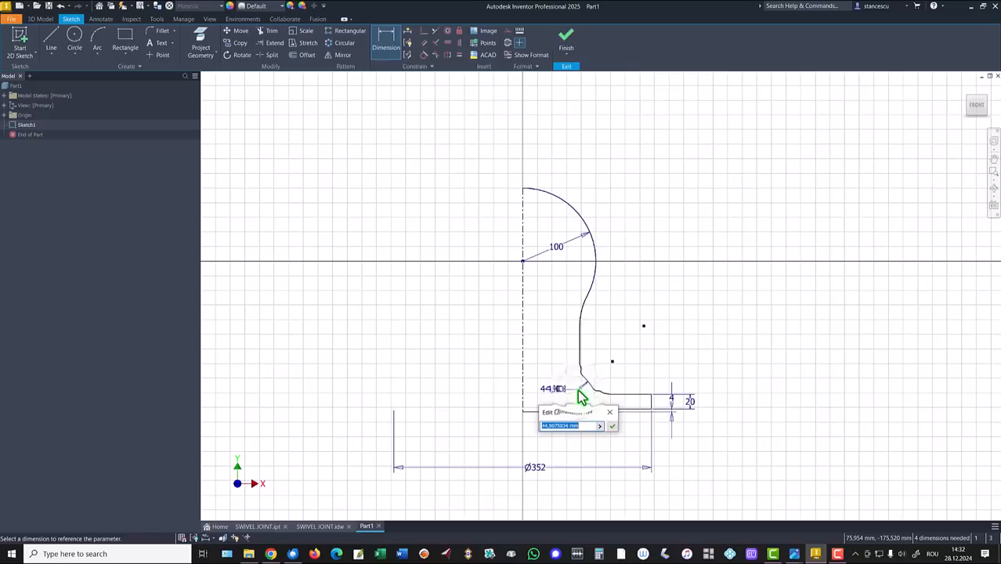
text(25)
key(Return)
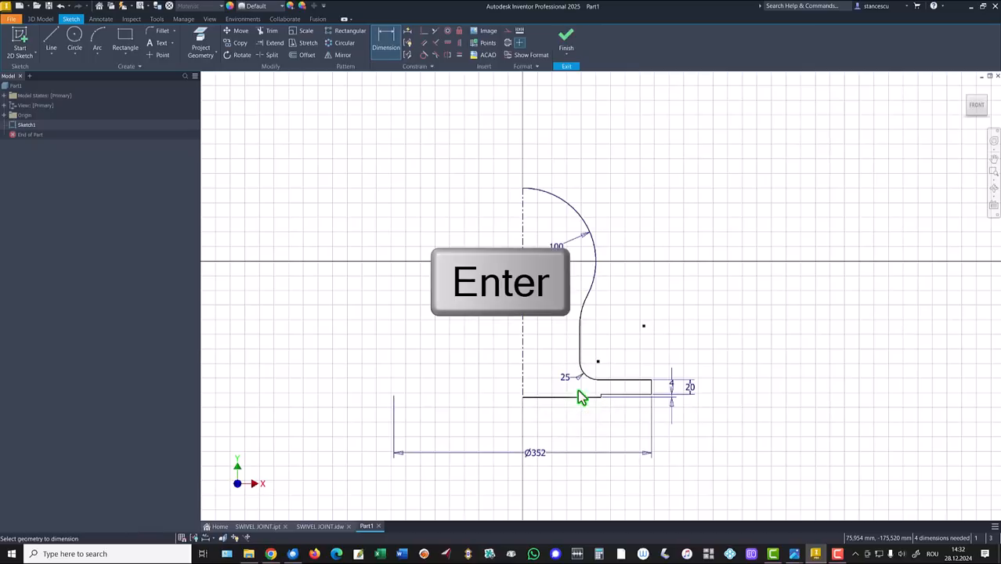
click(587, 314)
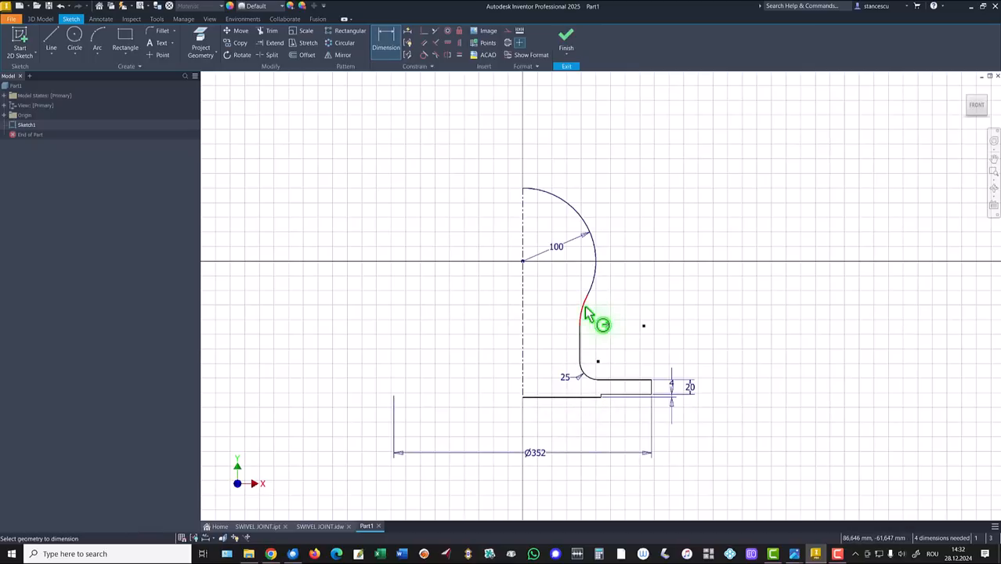
click(607, 320)
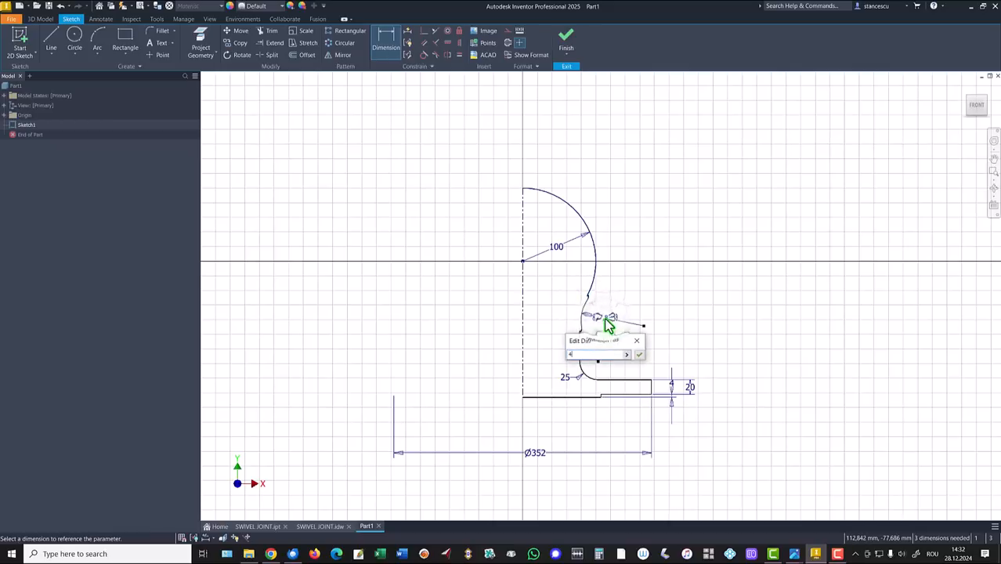
text(45)
key(Return)
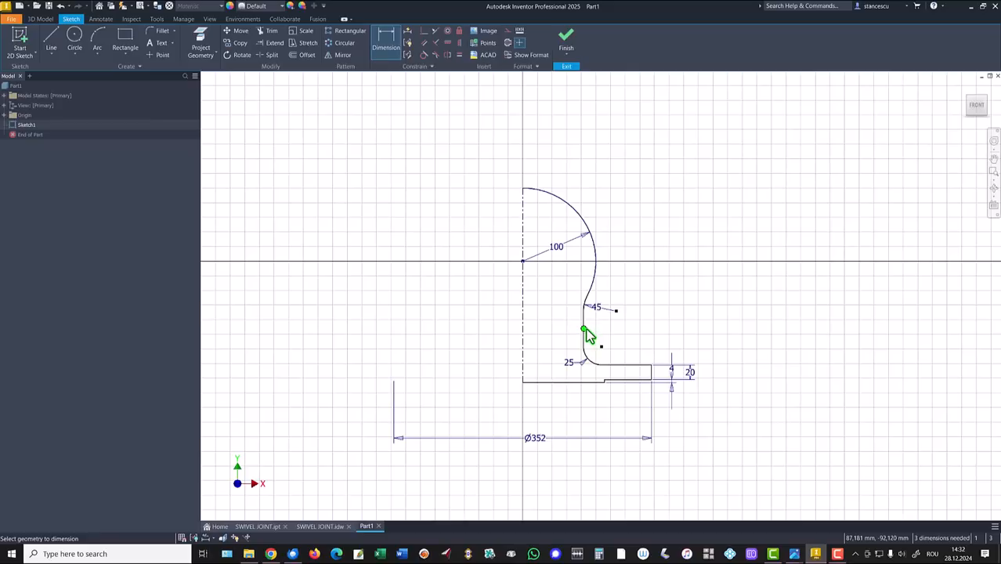
Dimension the neck diameter as Ø130 and the step diameter as Ø152
click(584, 328)
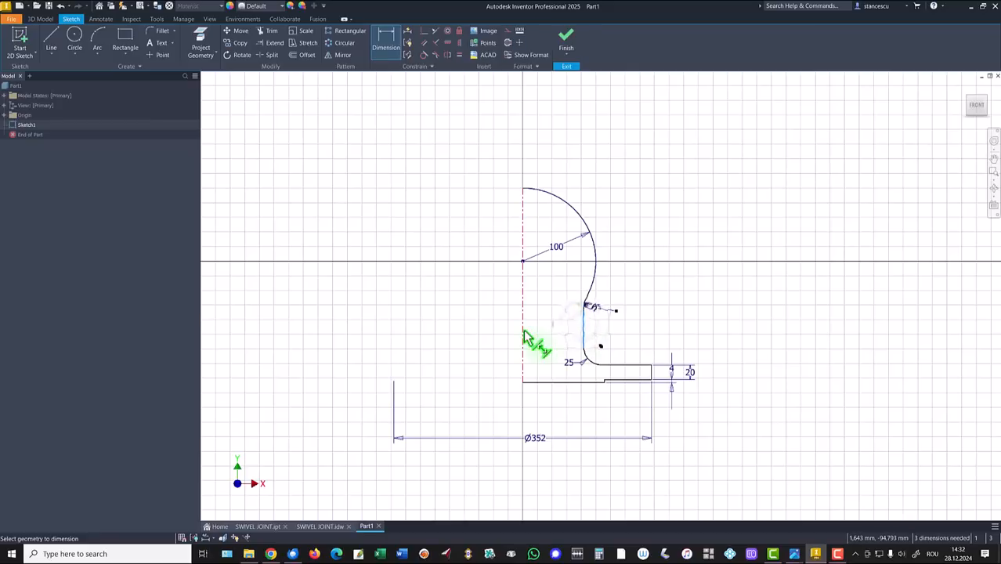
click(546, 326)
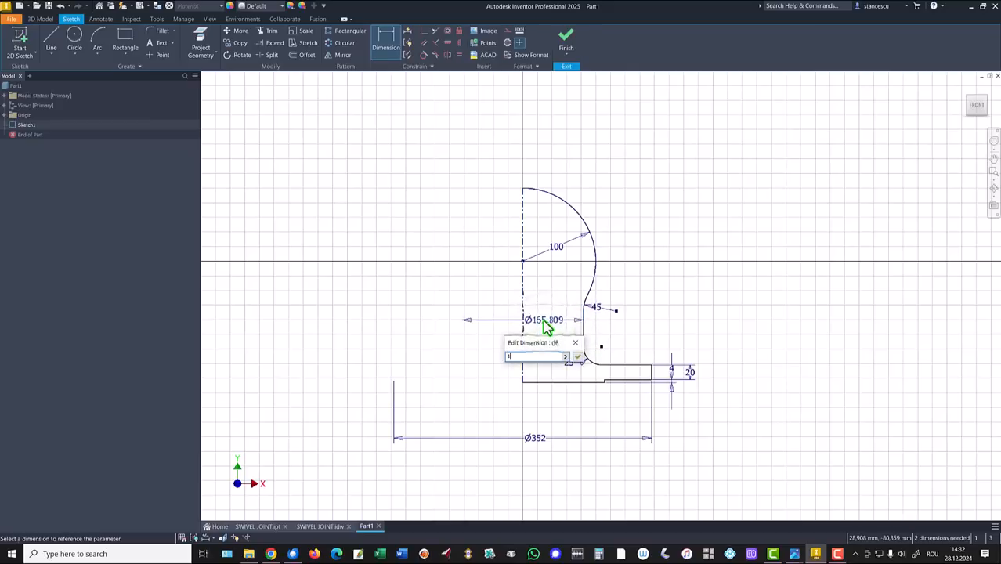
text(130)
key(Return)
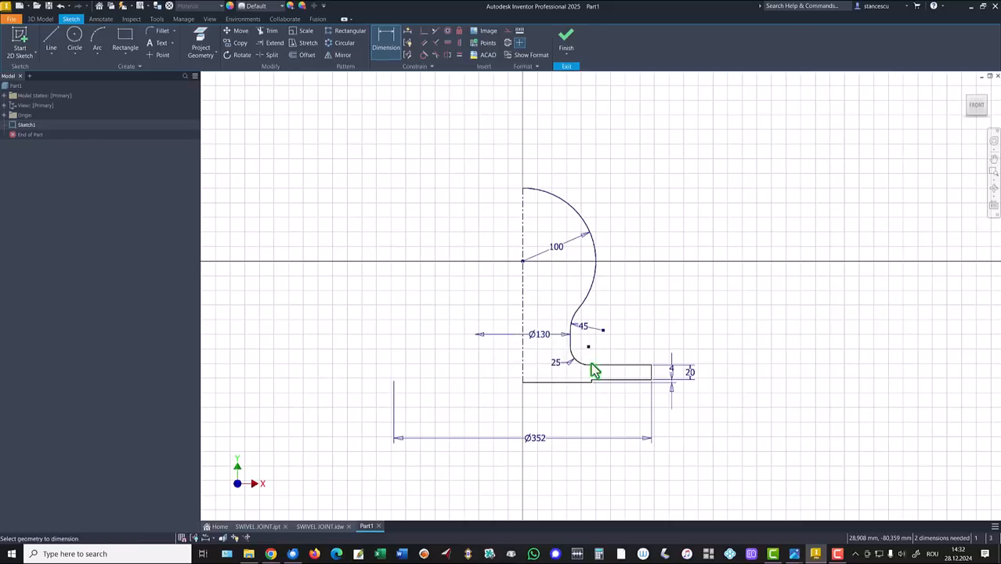
scroll(597, 390, up, 3)
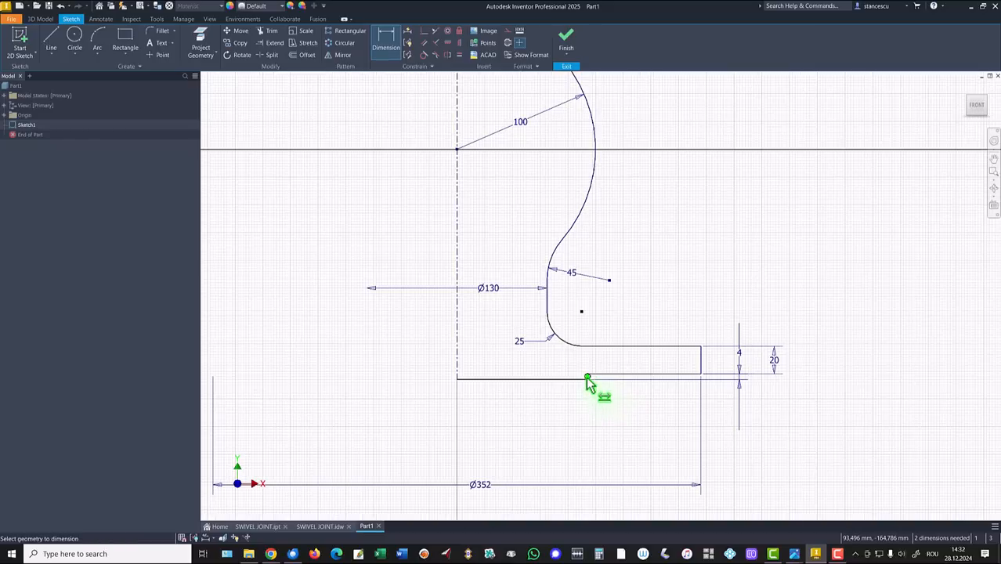
scroll(586, 377, up, 2)
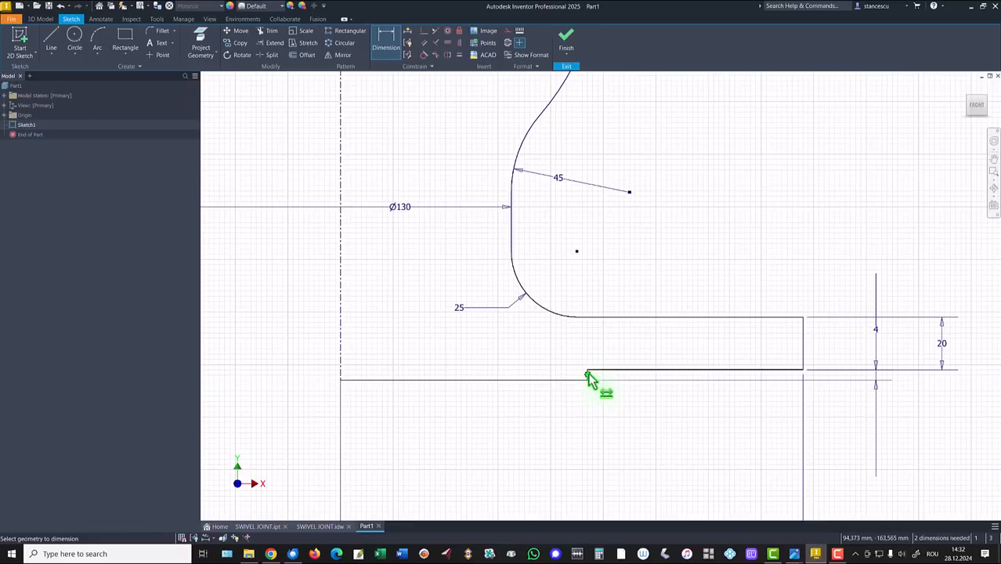
scroll(589, 379, up, 2)
scroll(585, 385, down, 1)
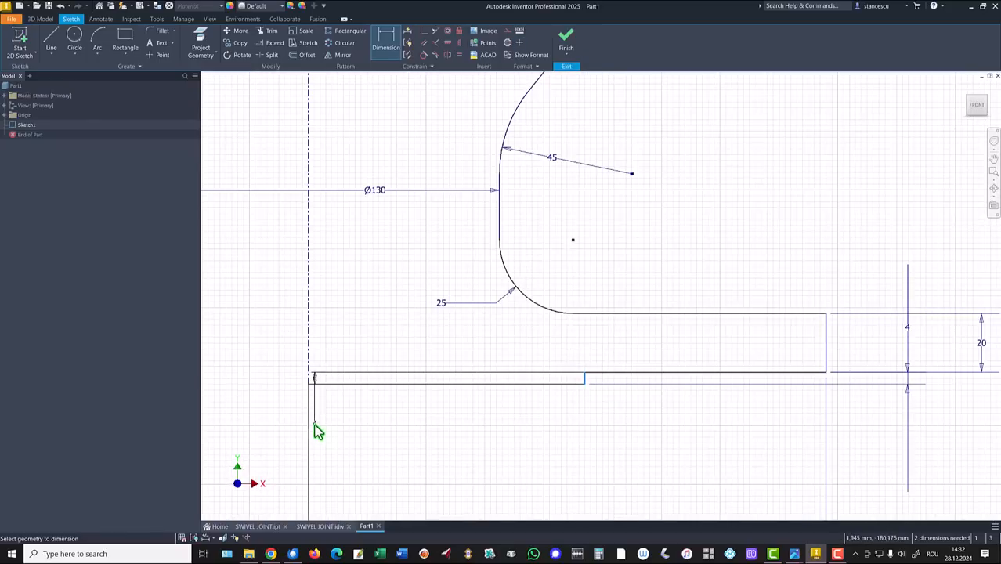
click(307, 364)
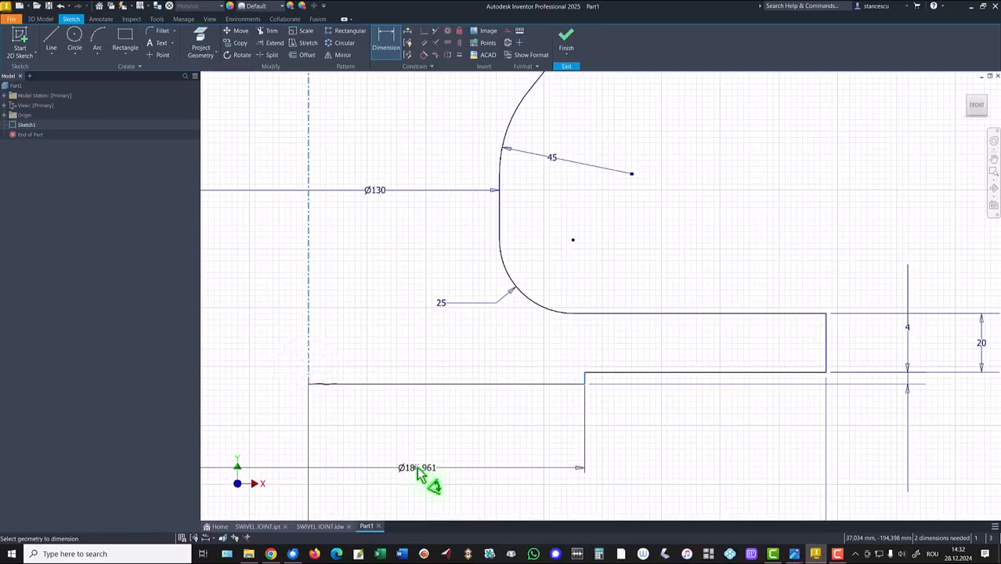
click(419, 473)
text(157)
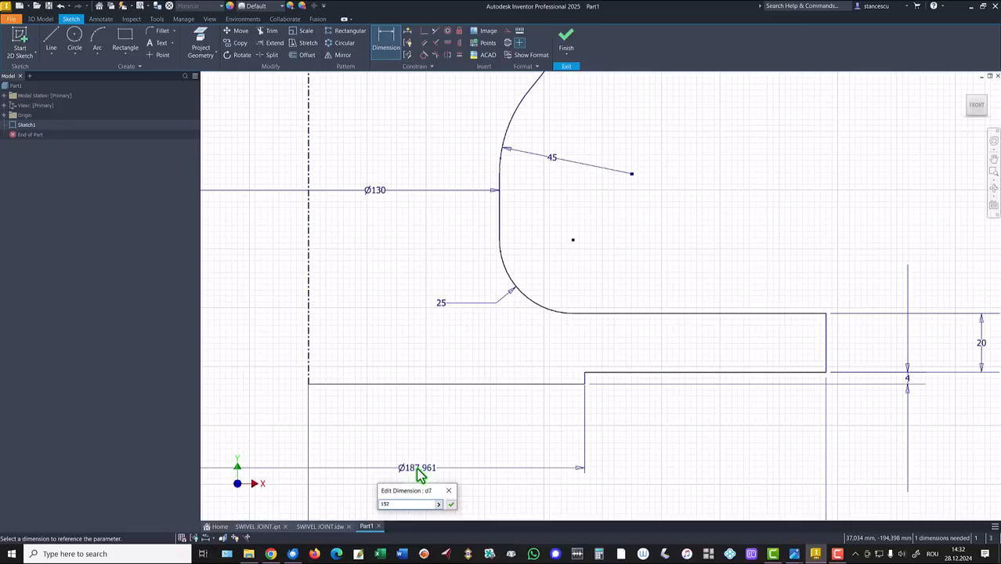
text(52)
key(Return)
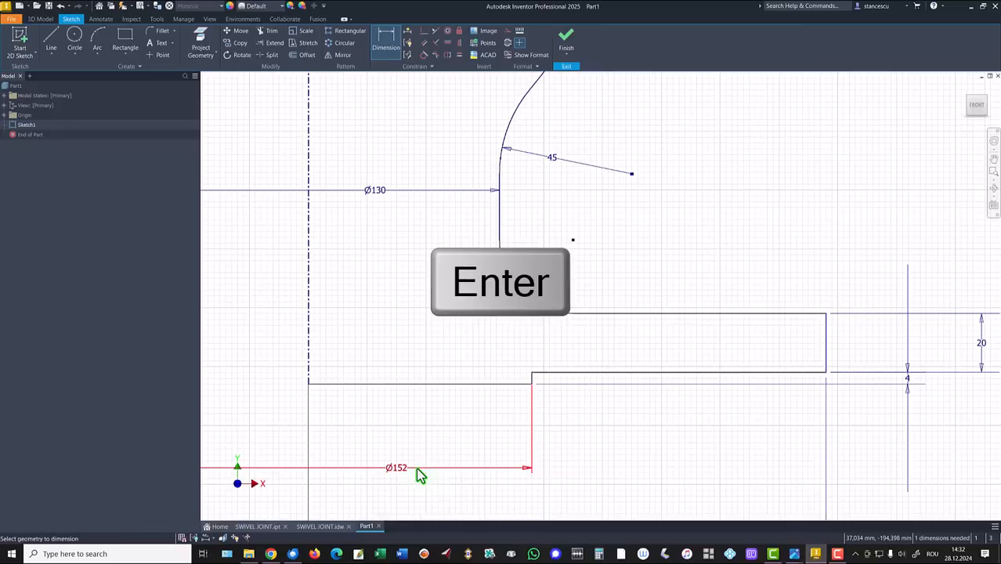
Set the ball centre 150 above the base line
key(Home)
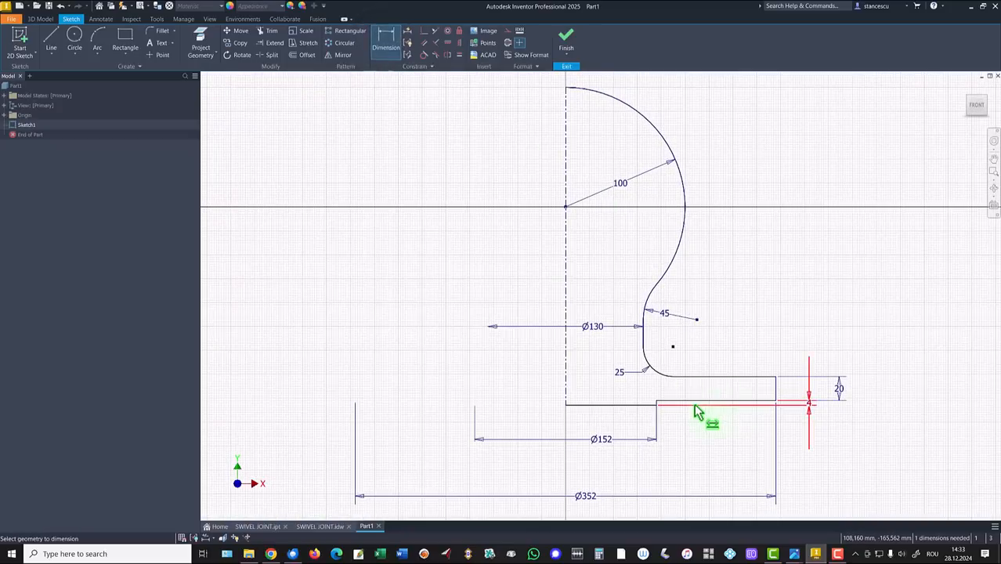
click(706, 403)
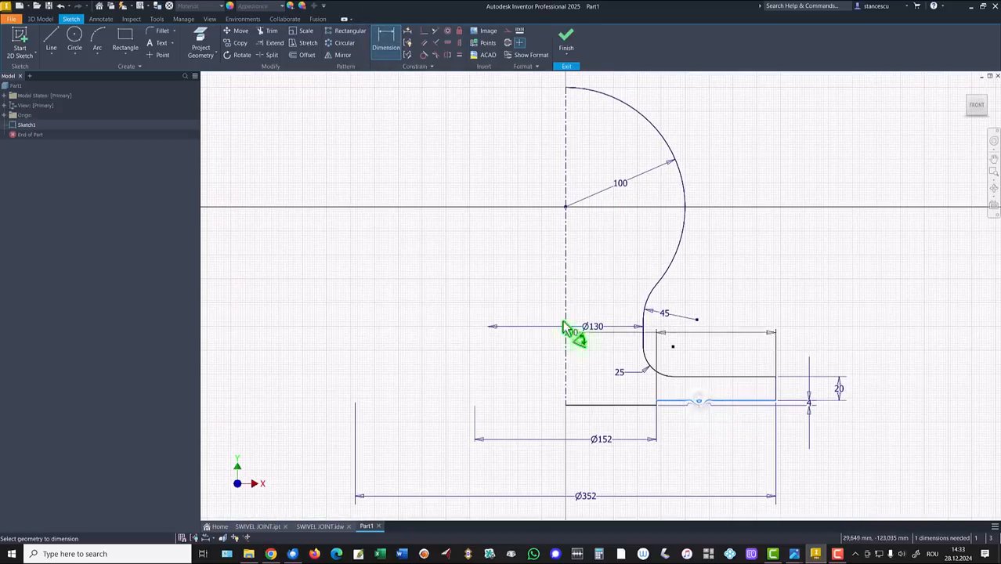
click(563, 207)
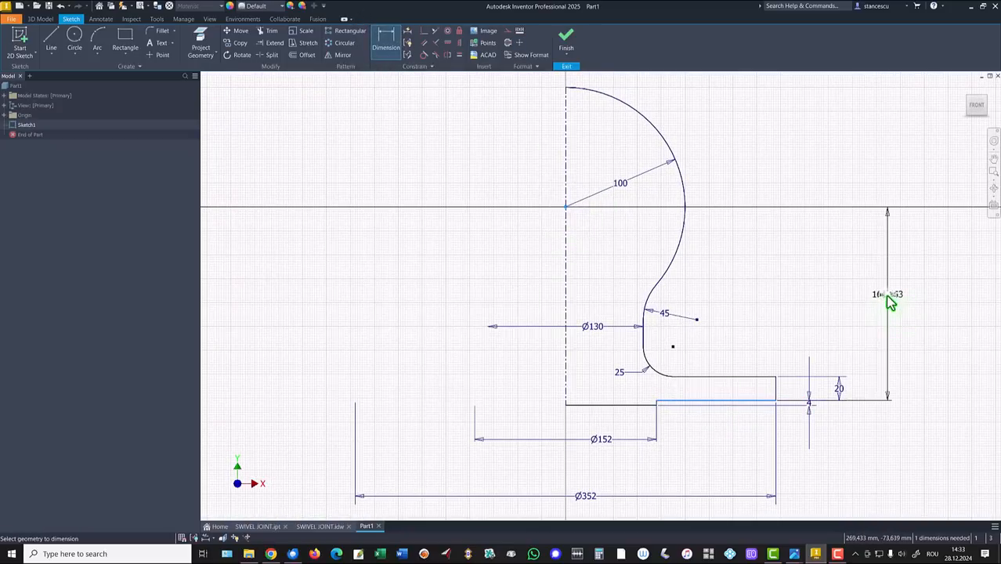
click(890, 303)
text(150)
key(Return)
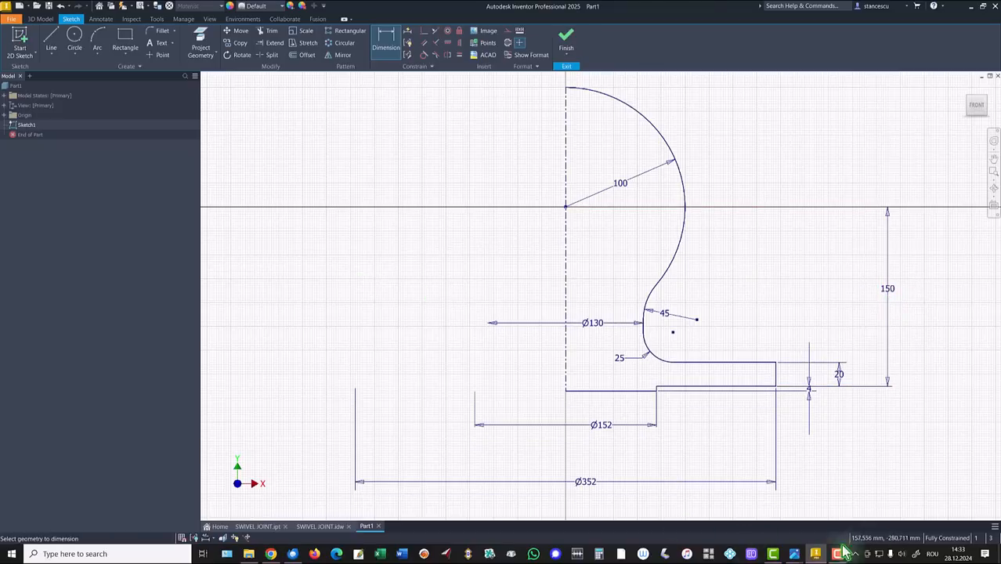
Finish the sketch, revolve the profile into a solid, then view the SWIVEL JOINT drawing
click(579, 52)
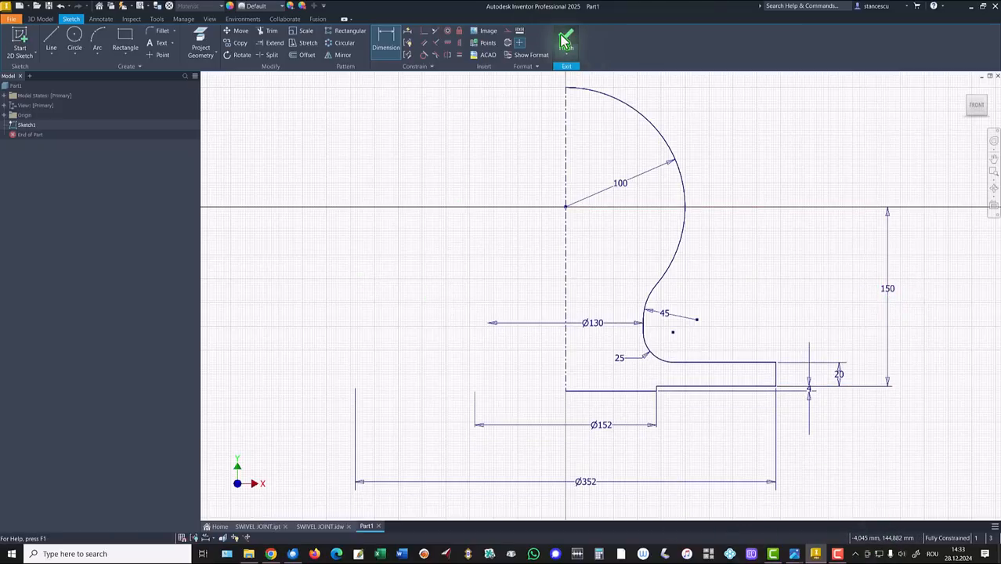
key(F6)
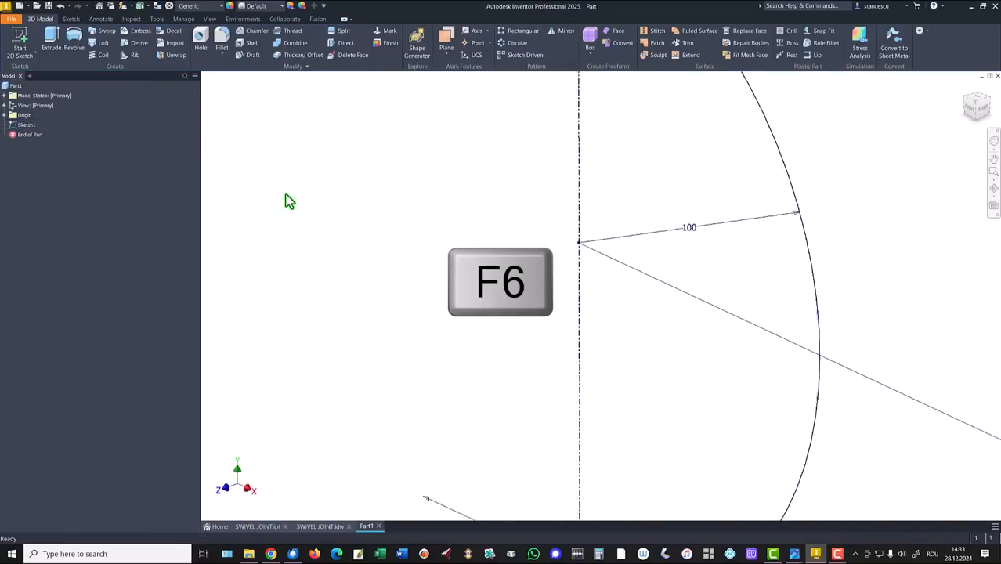
click(72, 41)
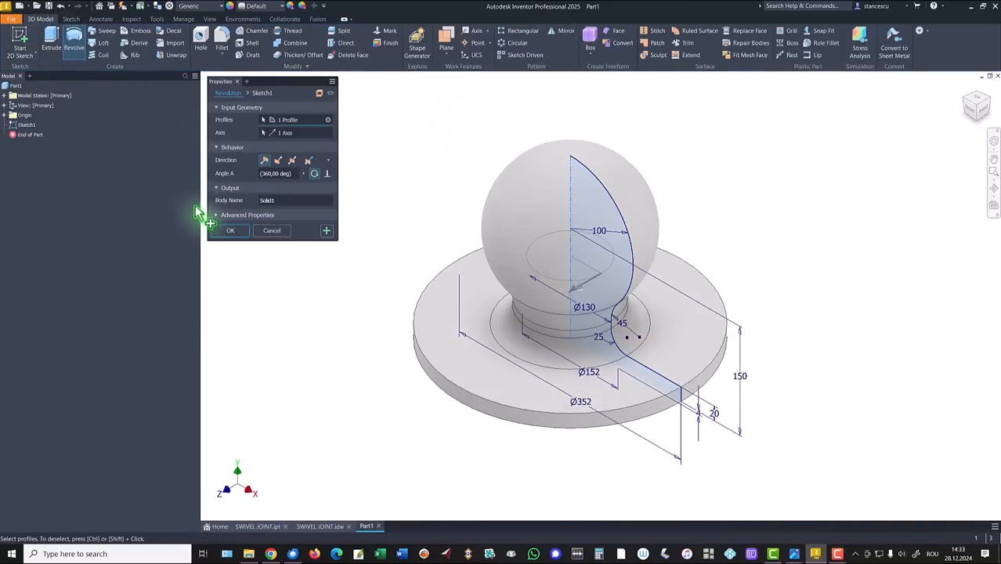
click(231, 230)
key(F6)
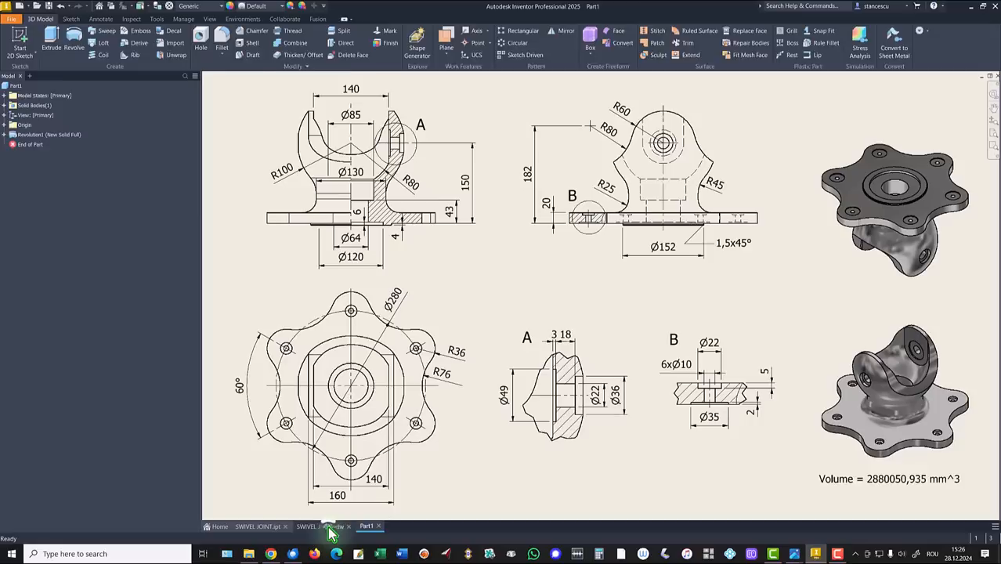
click(329, 528)
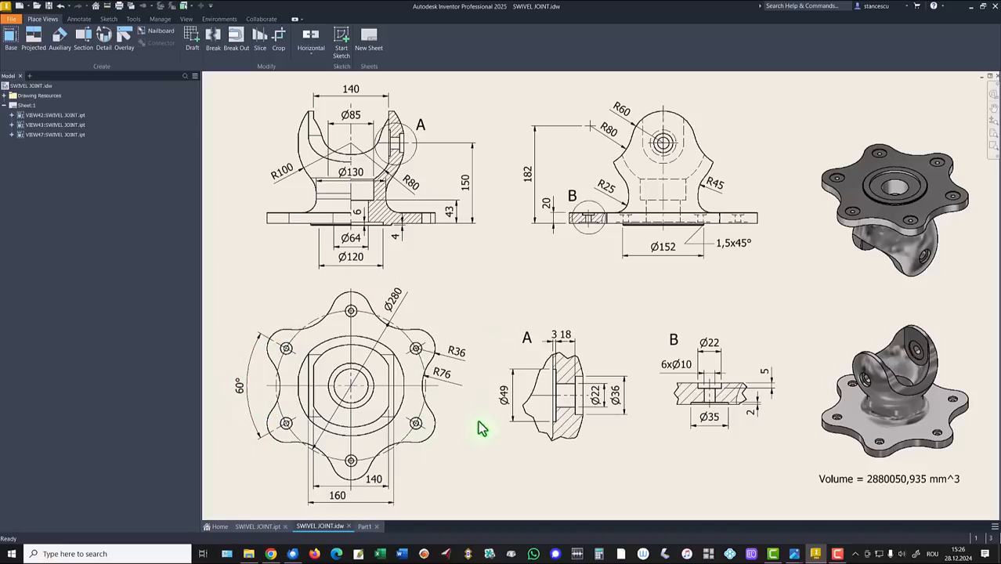
In Part1, sketch on the flange top face and draw a 36 circle beside the ball
click(363, 527)
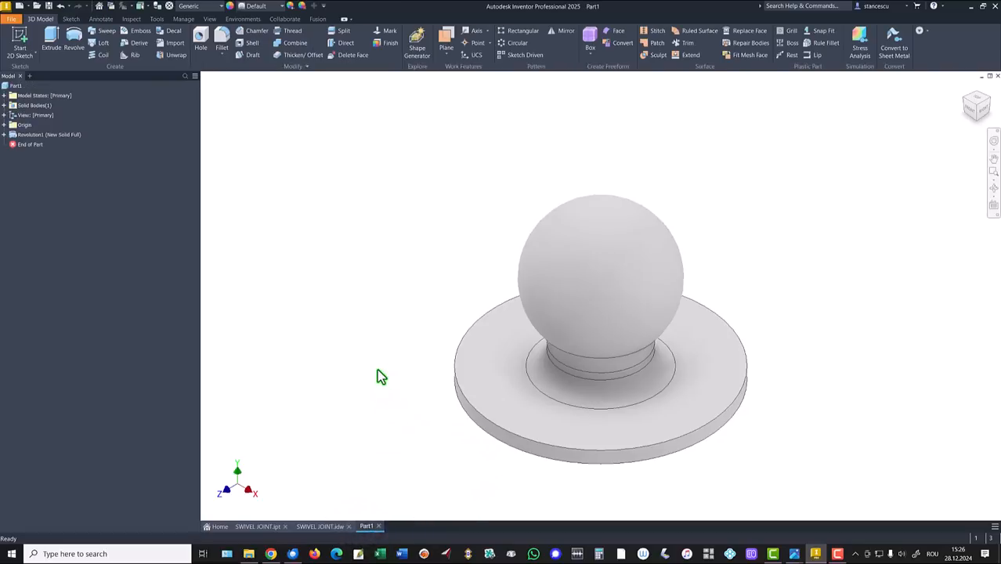
click(683, 425)
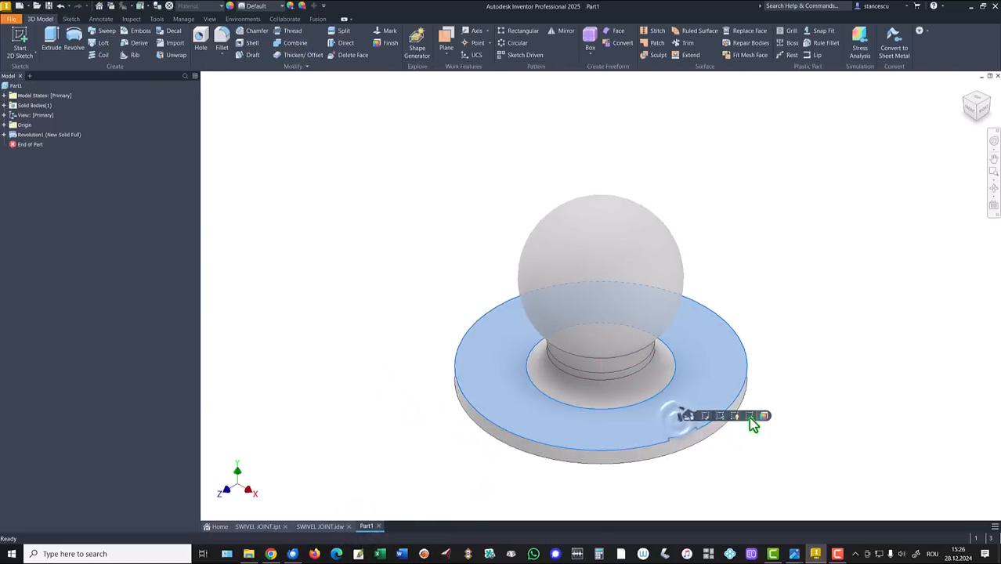
click(751, 417)
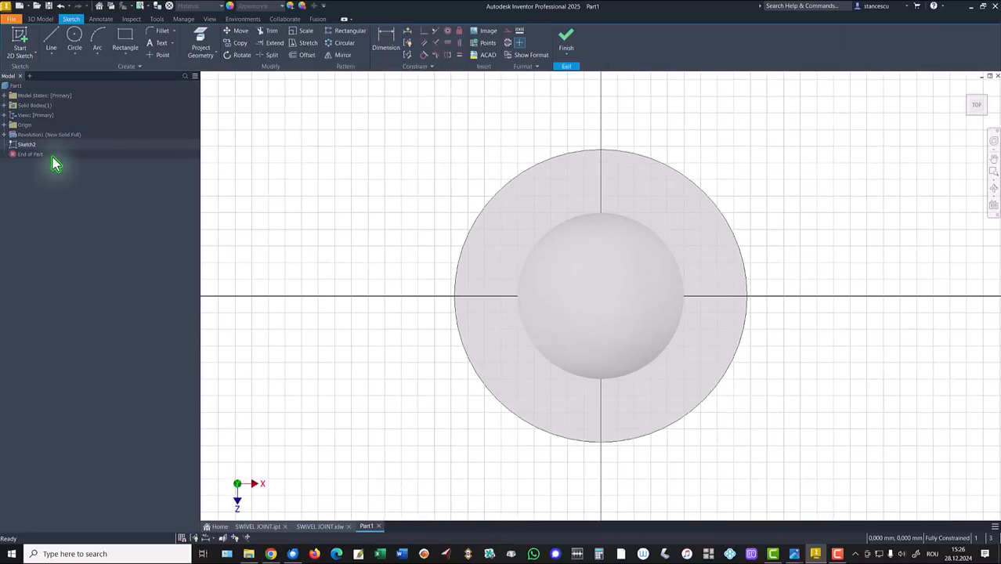
click(72, 36)
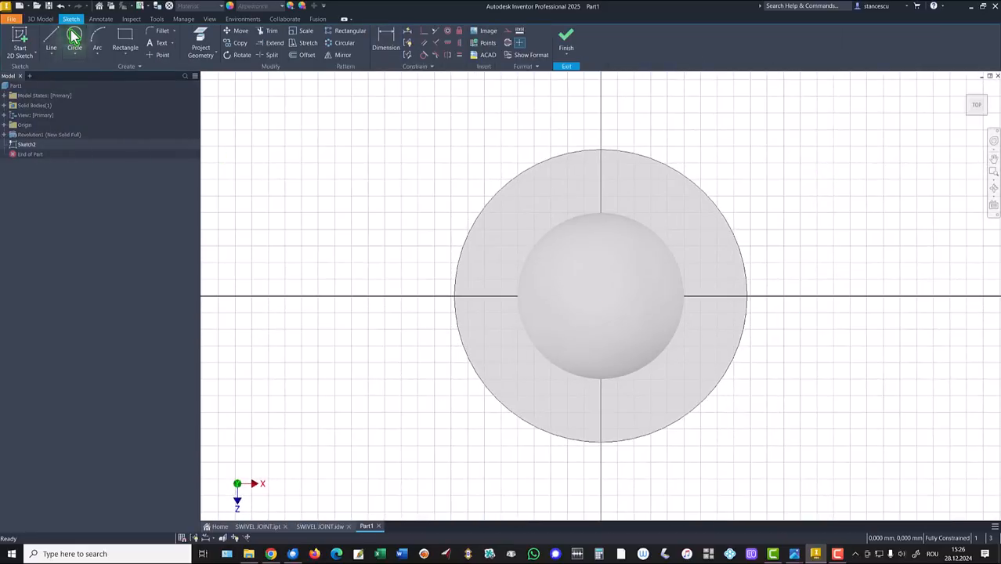
click(615, 223)
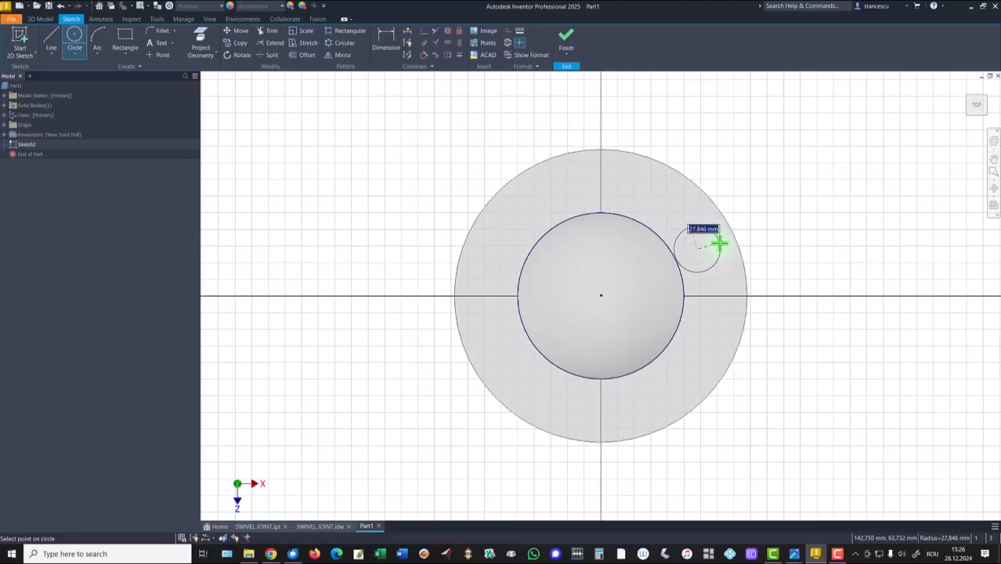
text(36)
key(Return)
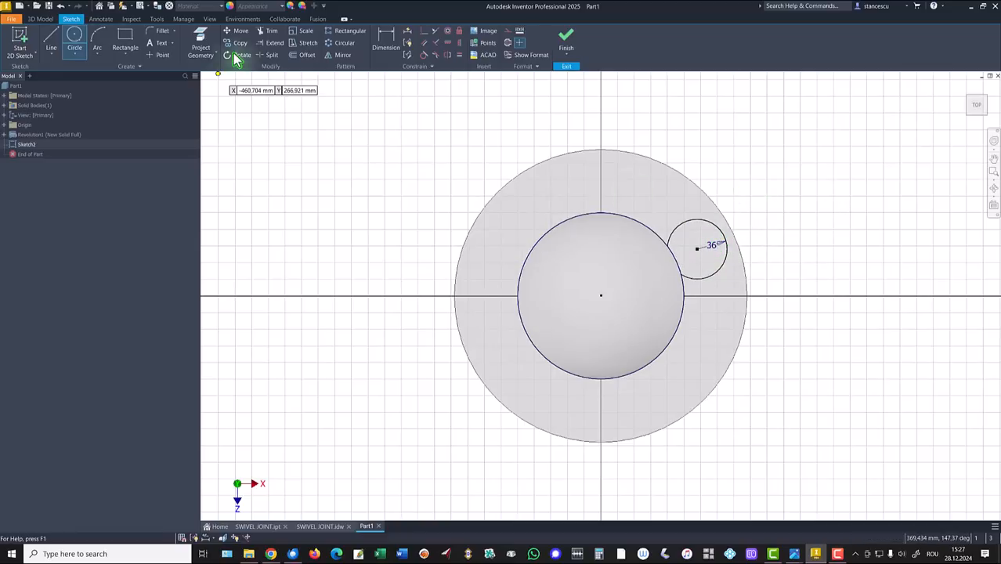
Project the flange rim, make the 36 circle tangent to it and align its centre horizontally with the origin
click(202, 41)
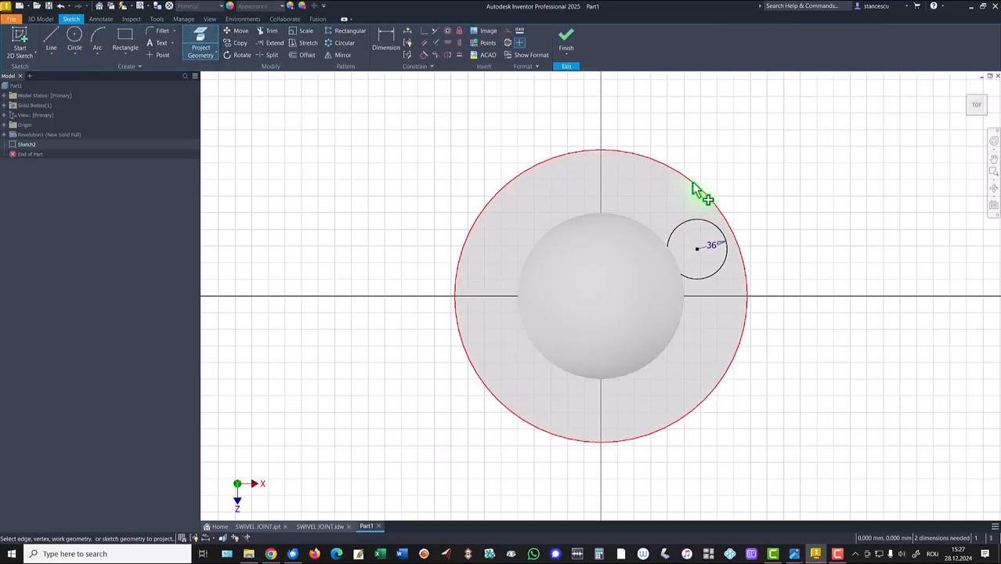
click(694, 185)
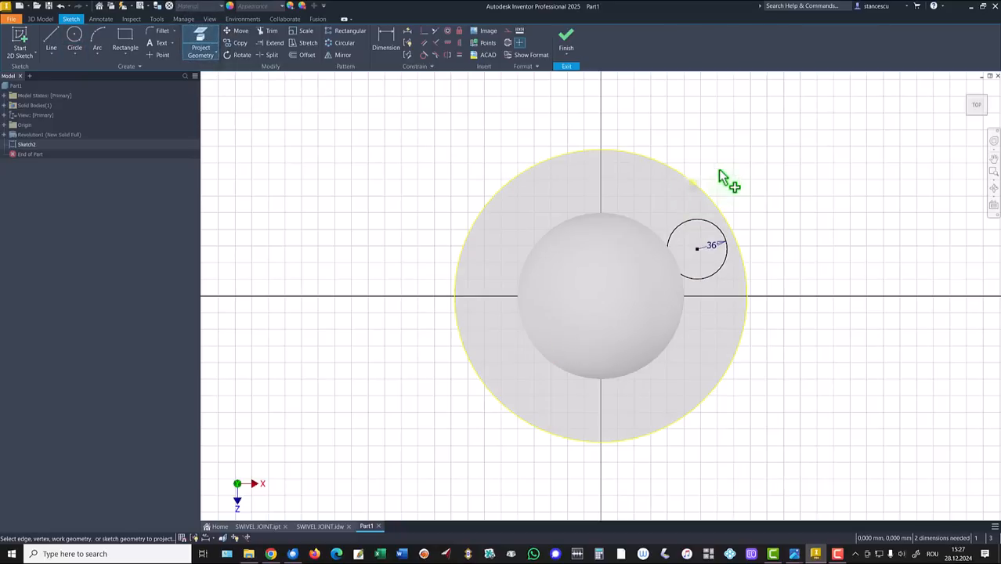
click(424, 56)
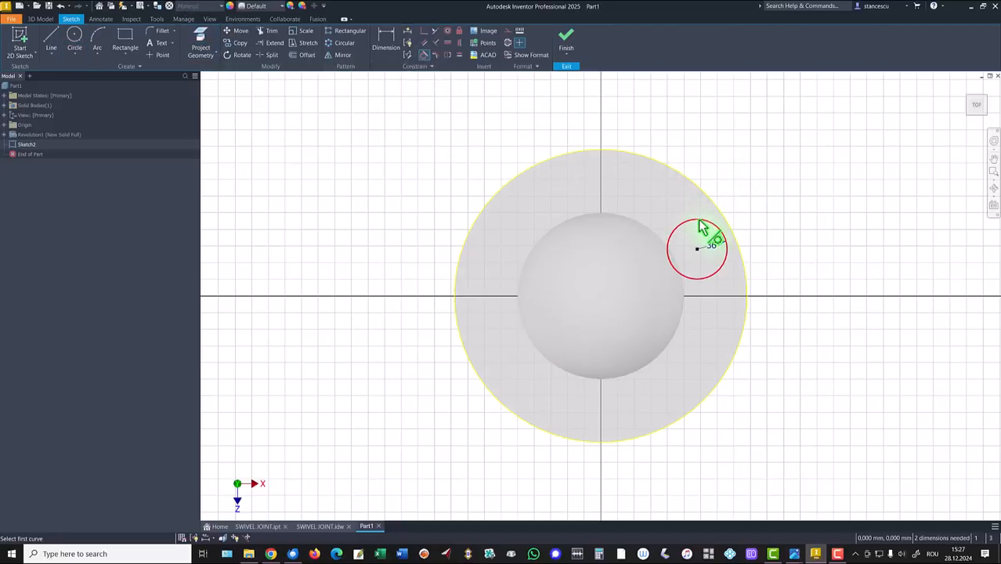
click(703, 228)
click(746, 255)
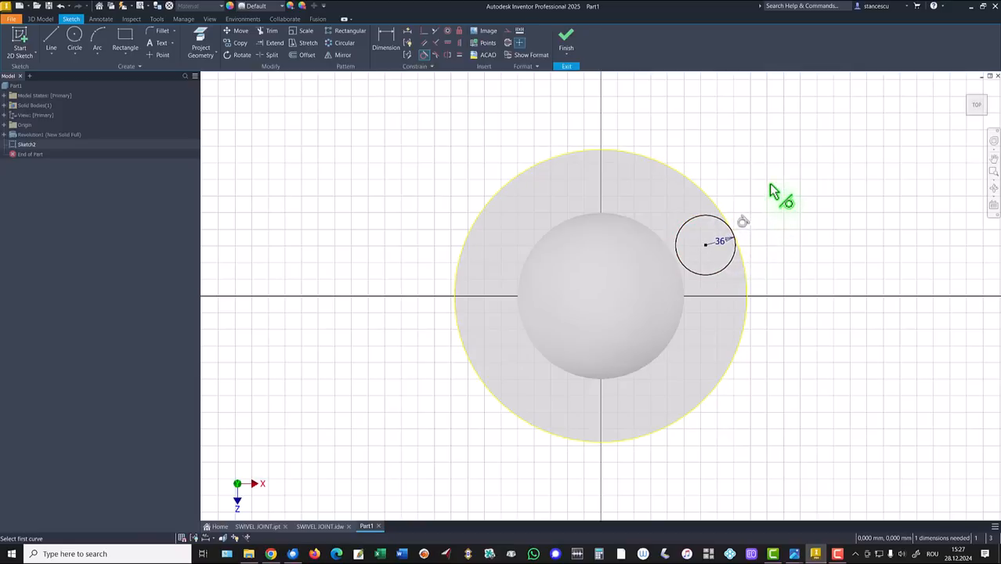
key(F7)
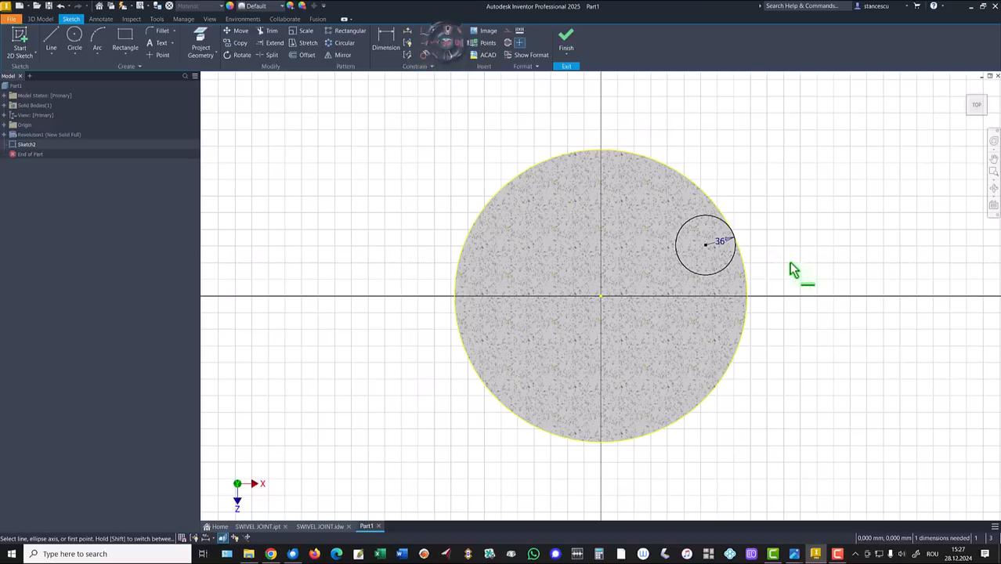
click(707, 247)
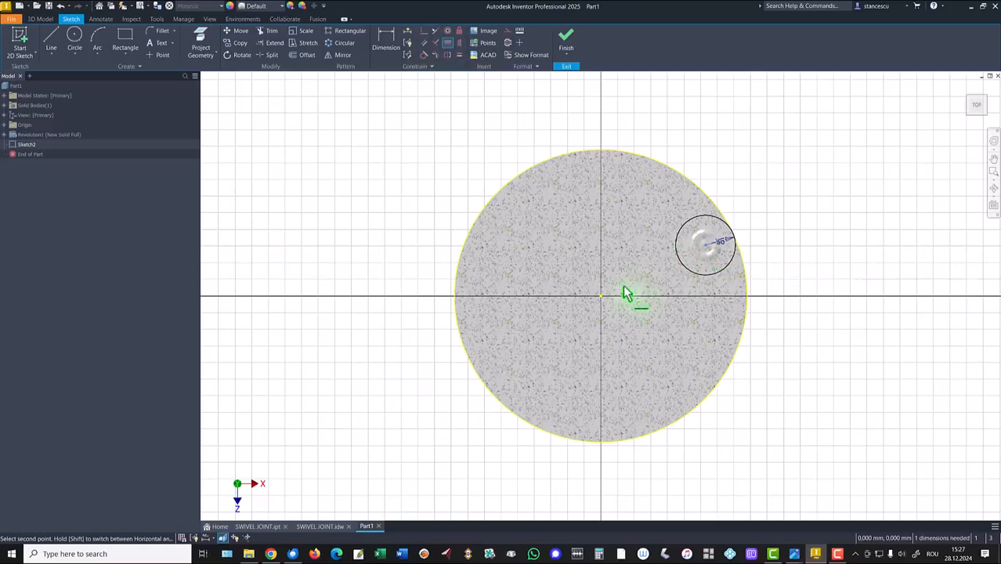
click(601, 298)
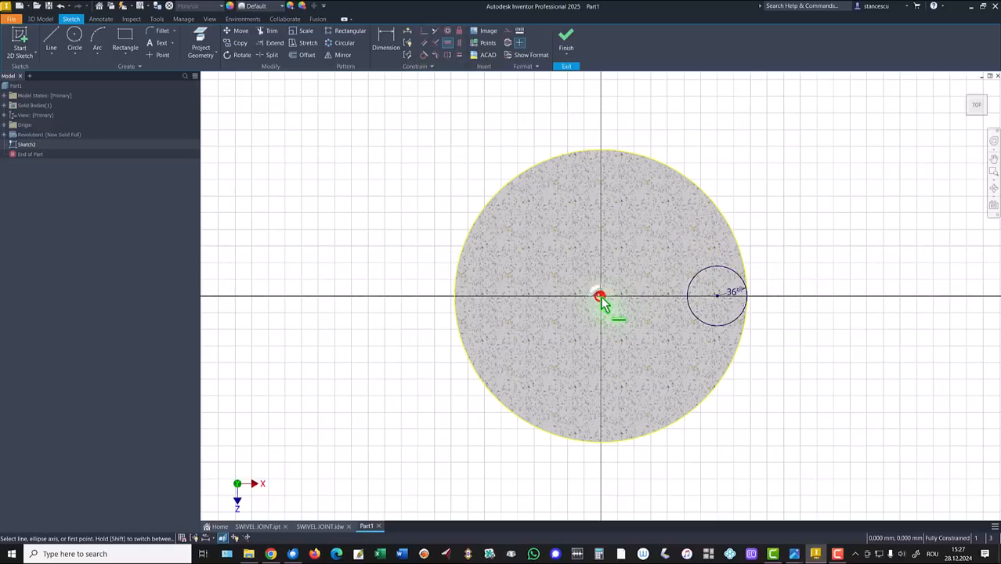
Draw a second circle below, equal to the 36 circle and tangent to the flange rim
click(74, 45)
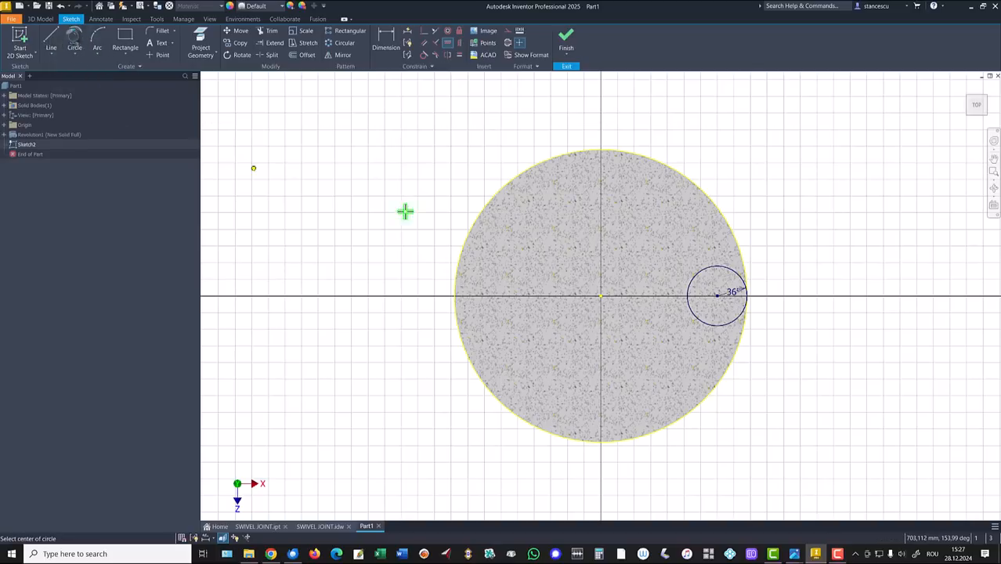
click(636, 370)
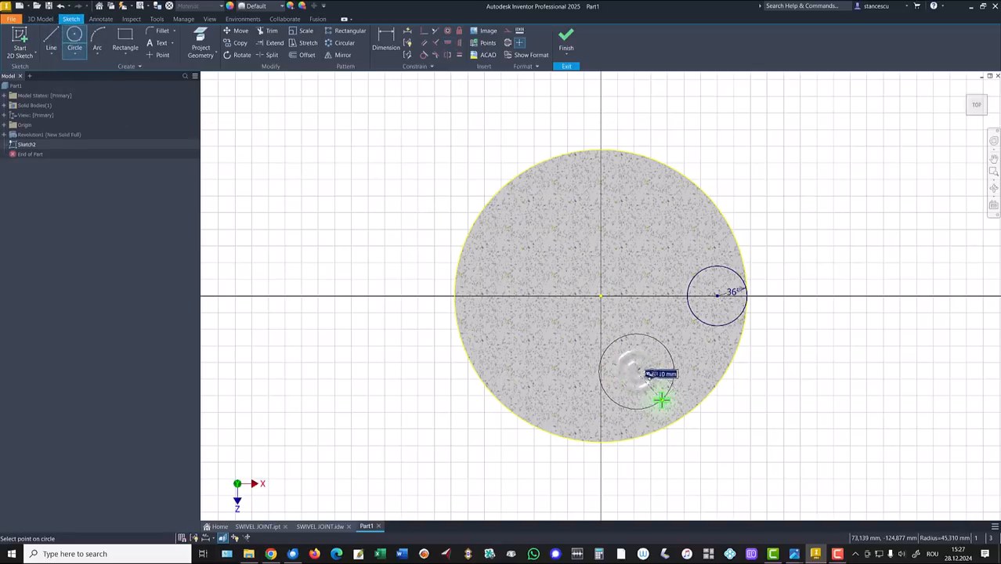
click(662, 399)
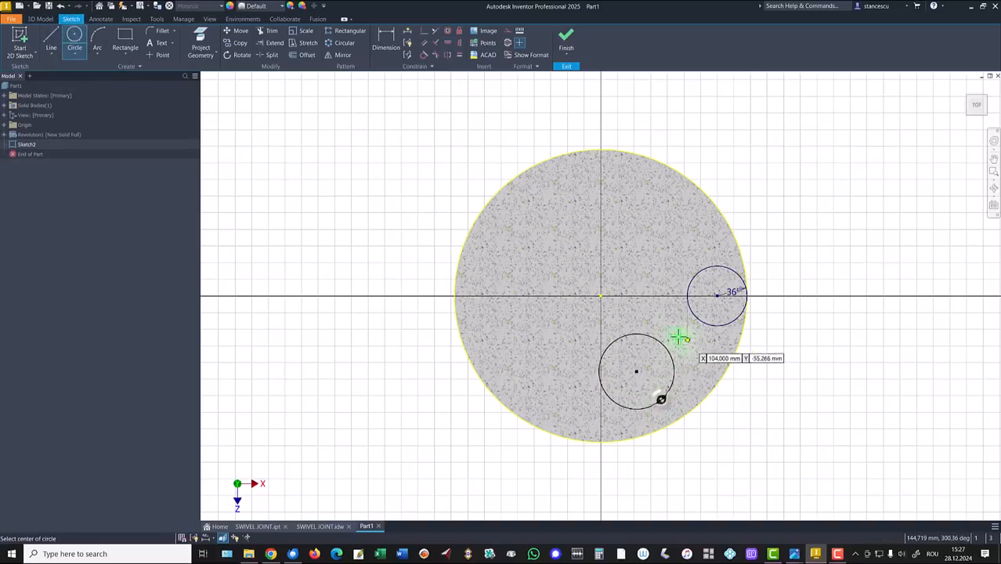
click(460, 54)
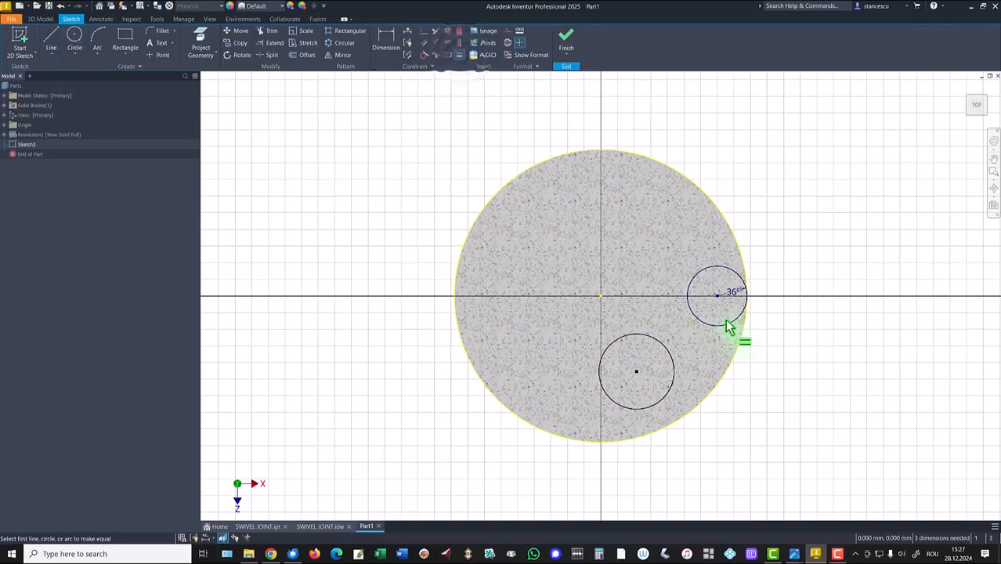
click(728, 322)
click(670, 354)
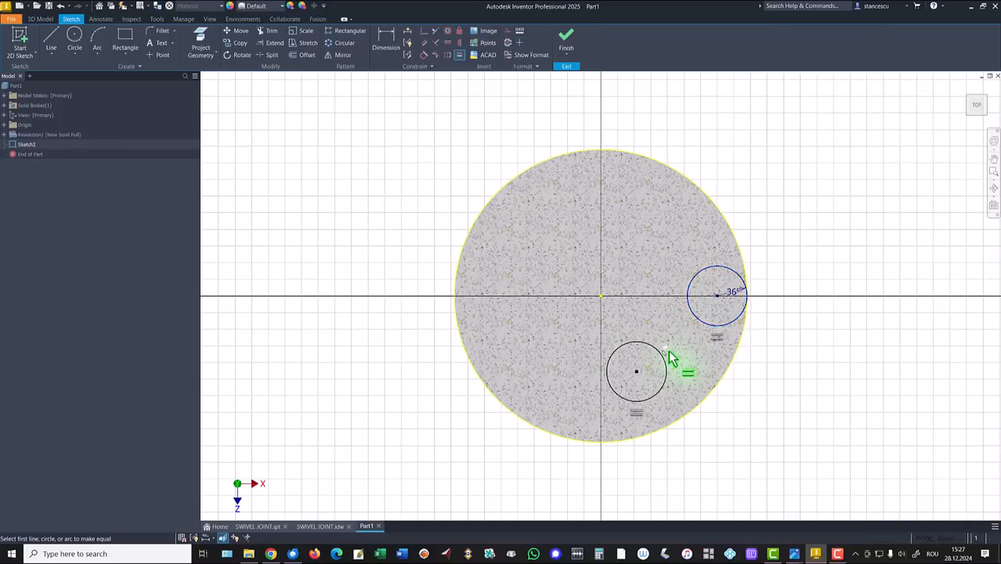
click(424, 55)
click(655, 401)
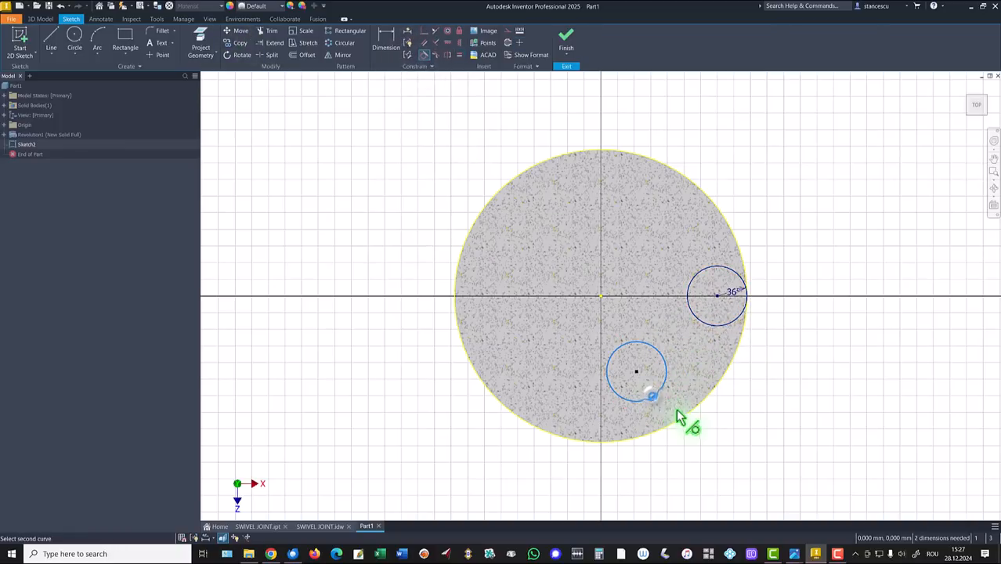
click(683, 425)
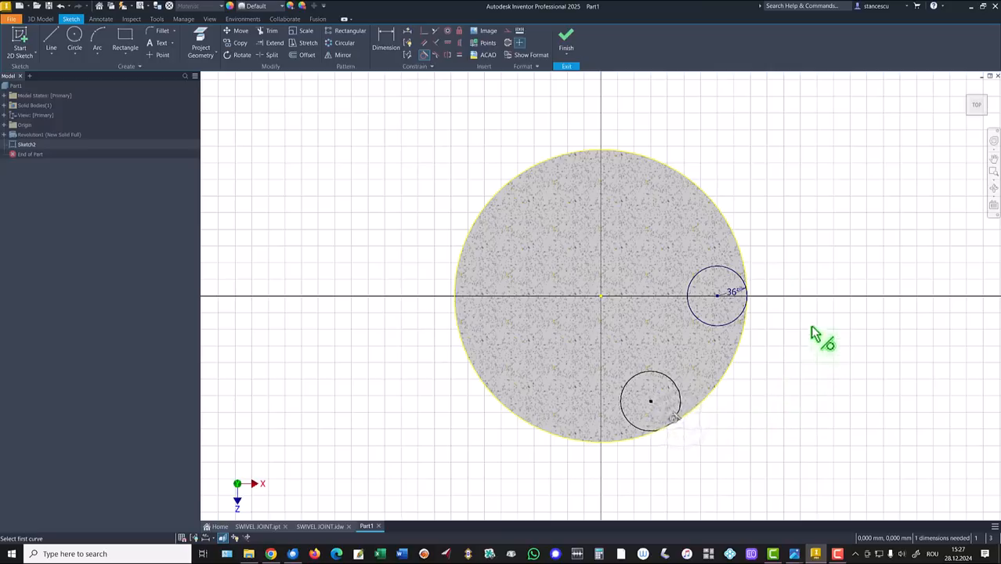
Draw lines from the right circle's centre to the origin and on to the lower circle's centre
click(50, 43)
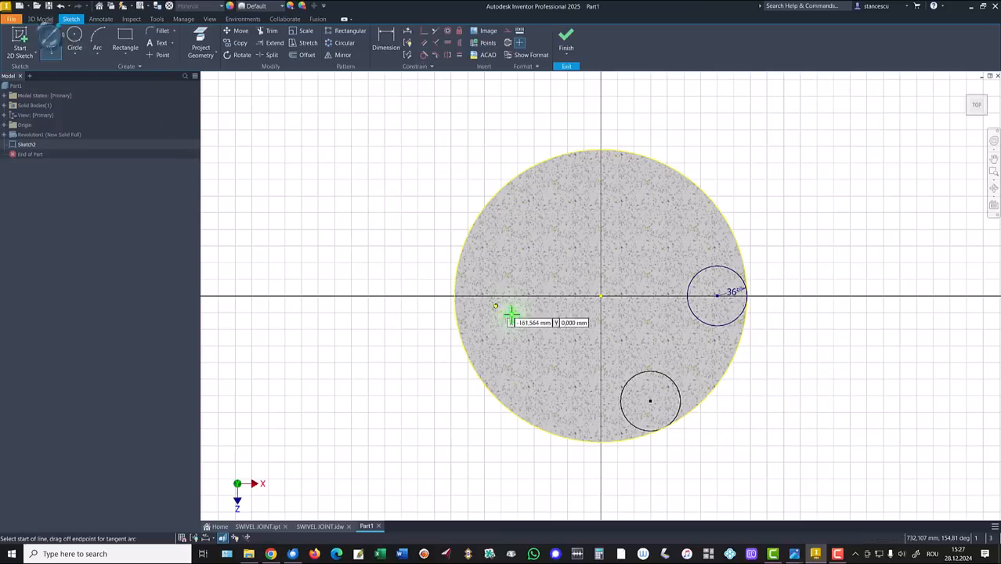
click(717, 295)
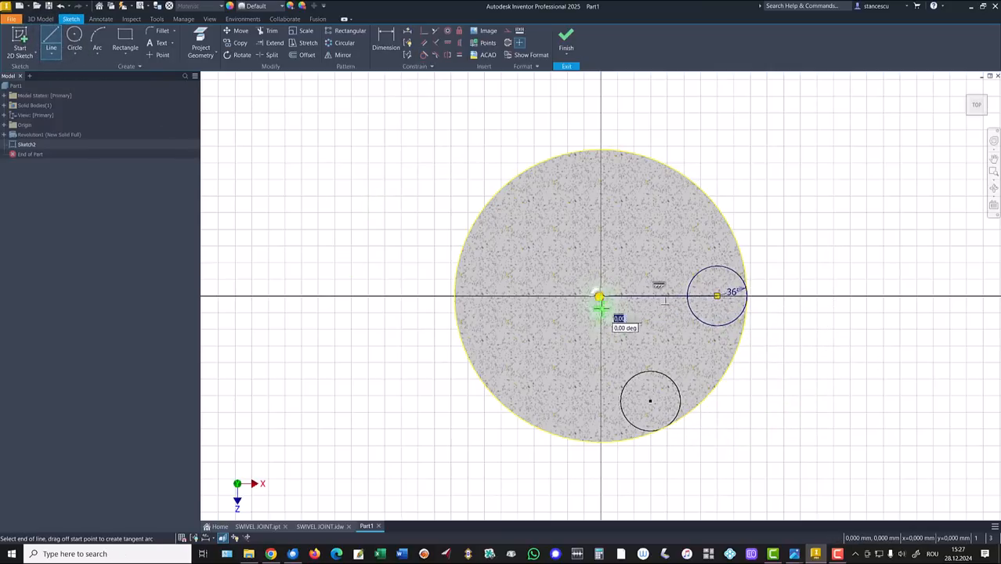
click(601, 306)
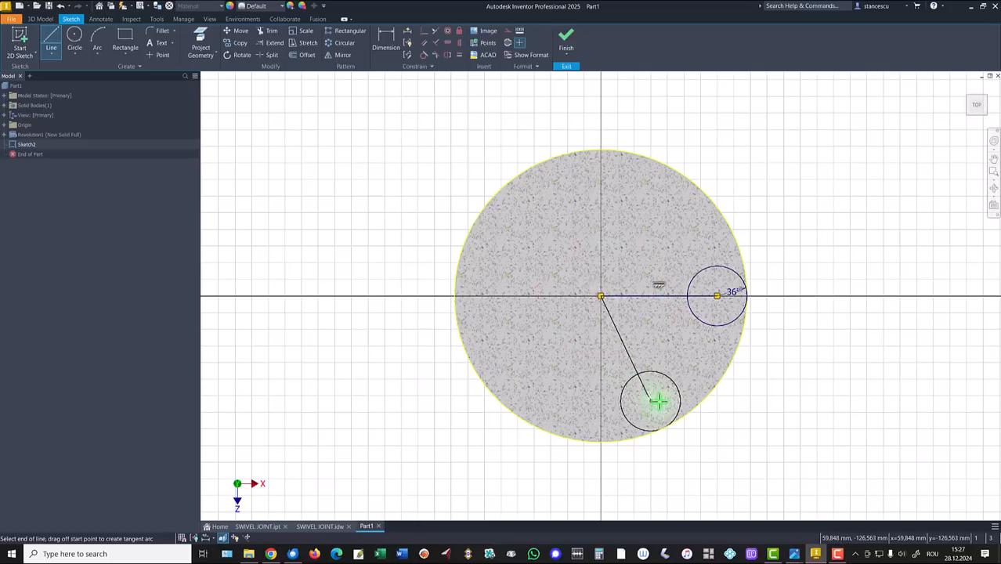
click(657, 401)
key(Escape)
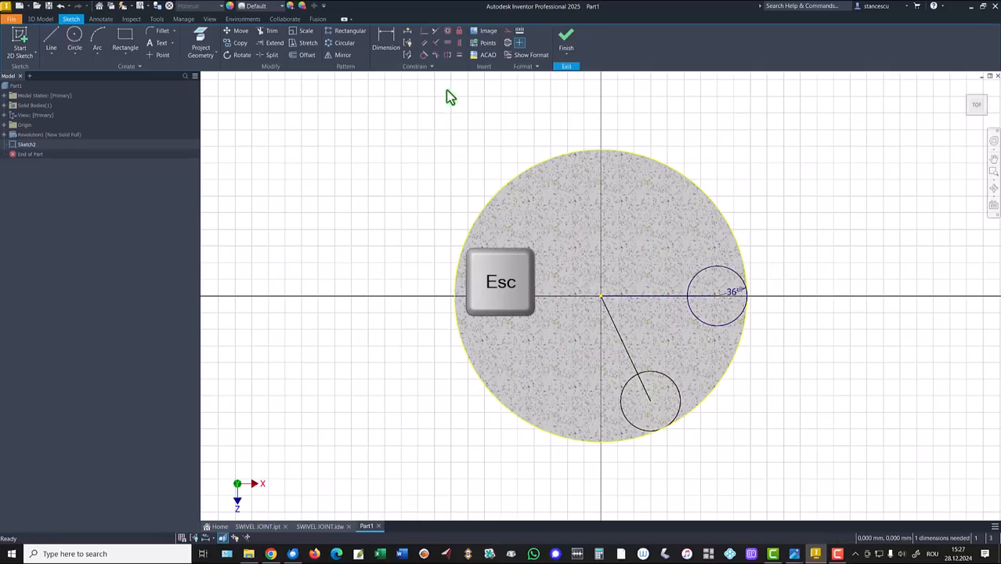
Dimension the angle between the diagonal and horizontal lines as 60°
click(384, 36)
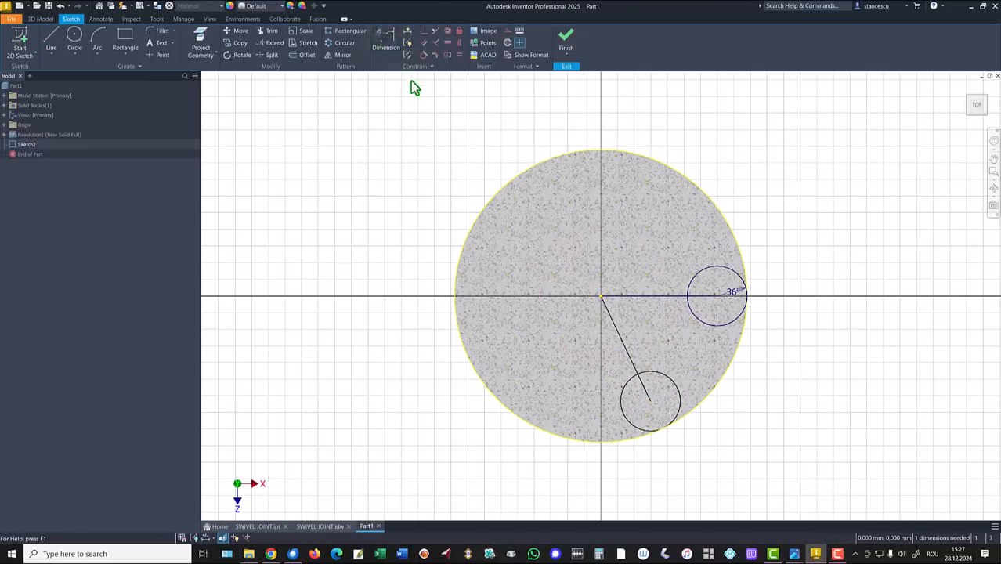
click(624, 347)
click(657, 299)
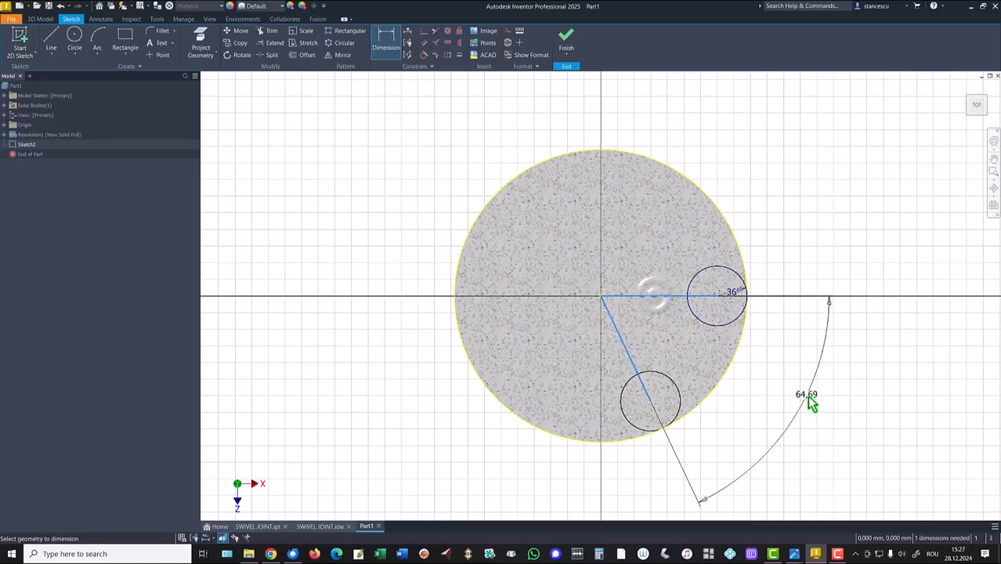
click(764, 397)
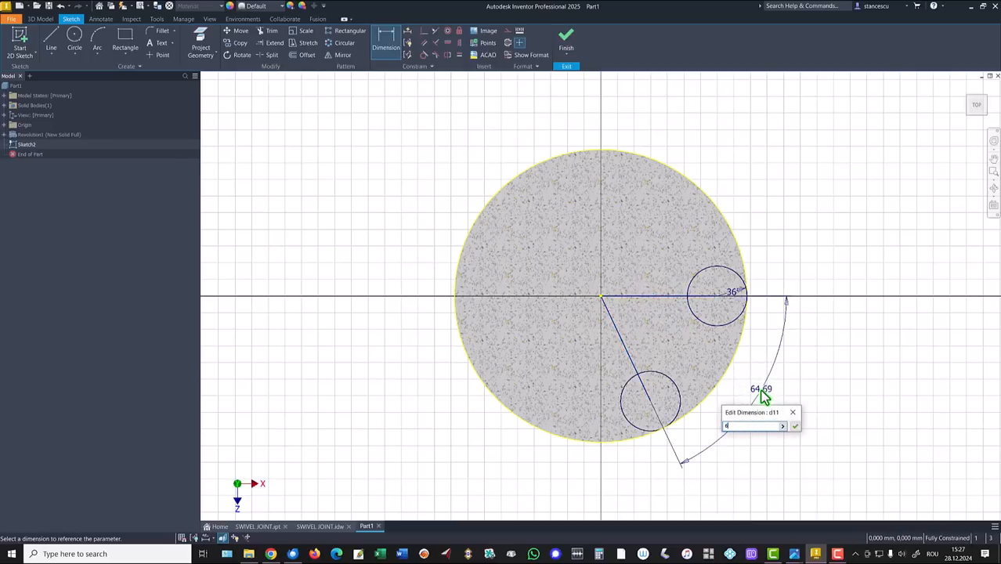
text(60)
key(Return)
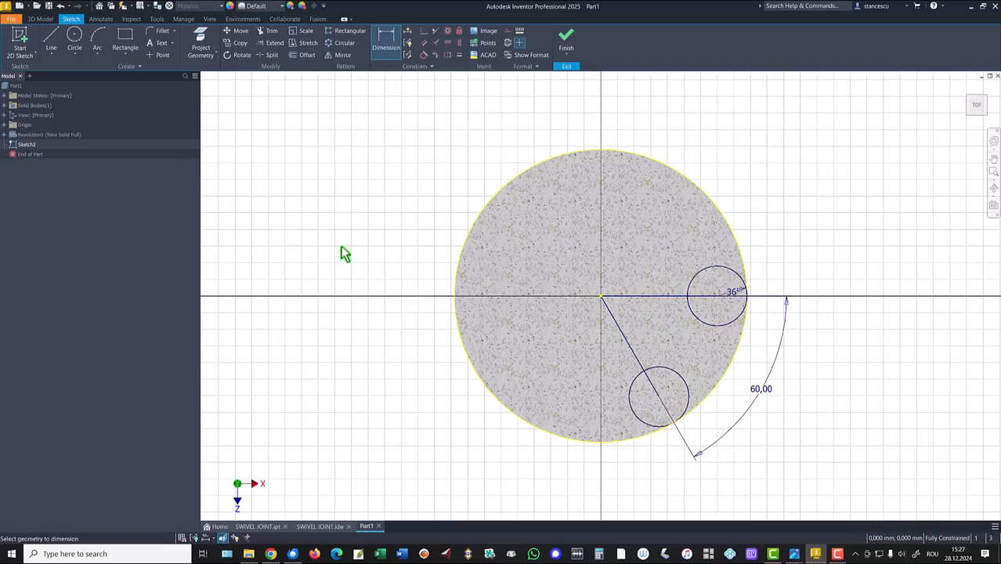
Draw a radius-76 arc between the upper and lower small circles
click(98, 36)
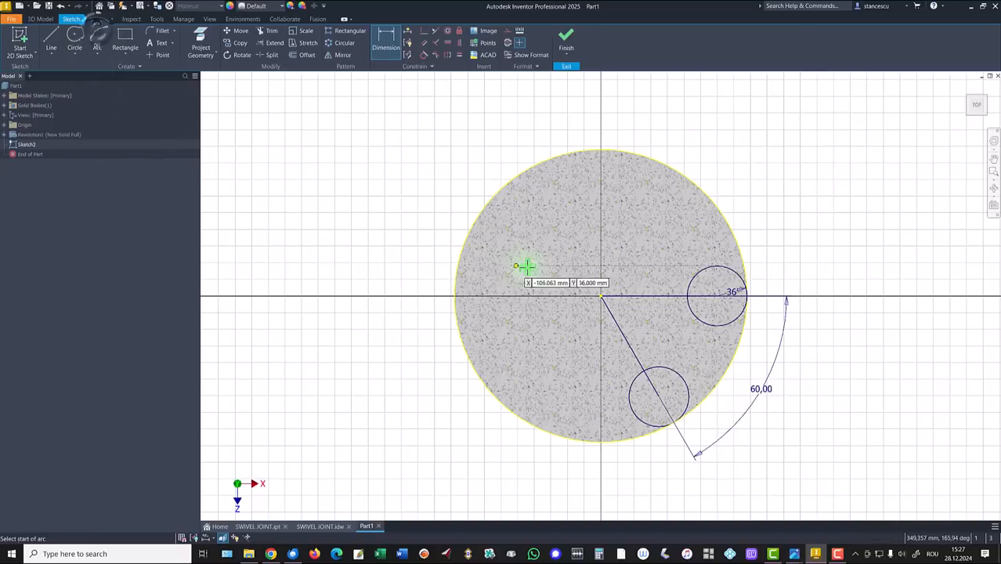
click(733, 324)
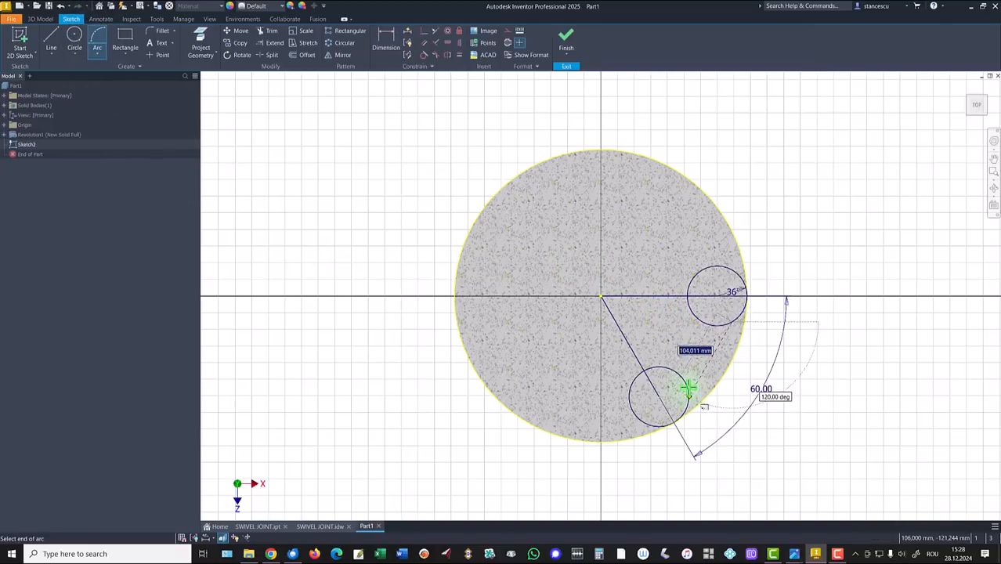
click(686, 379)
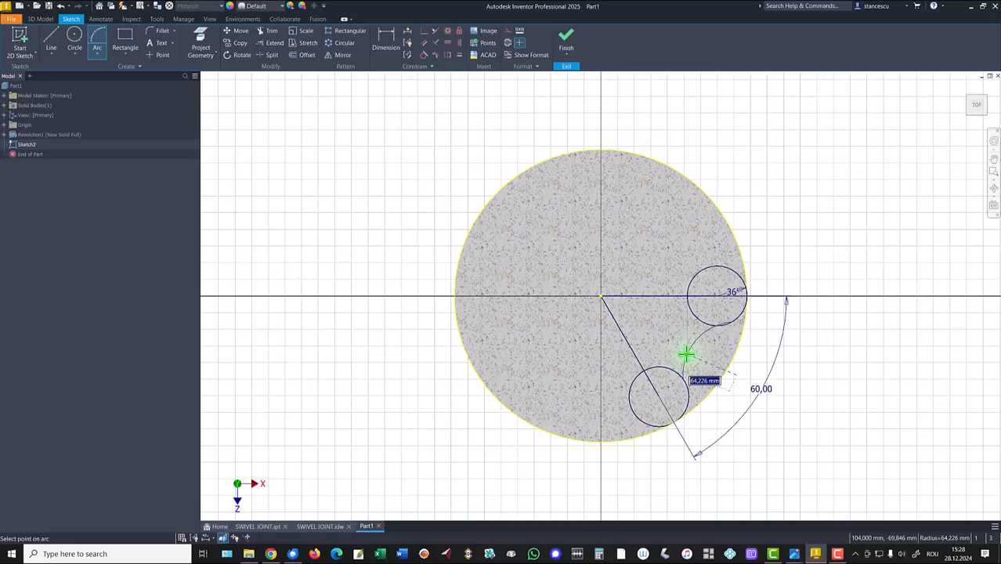
key(Return)
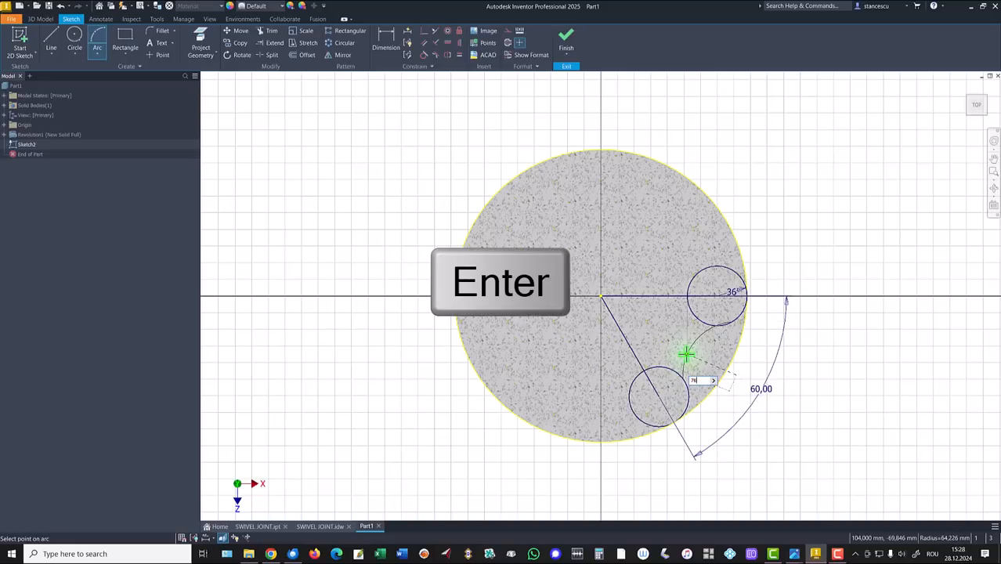
click(687, 352)
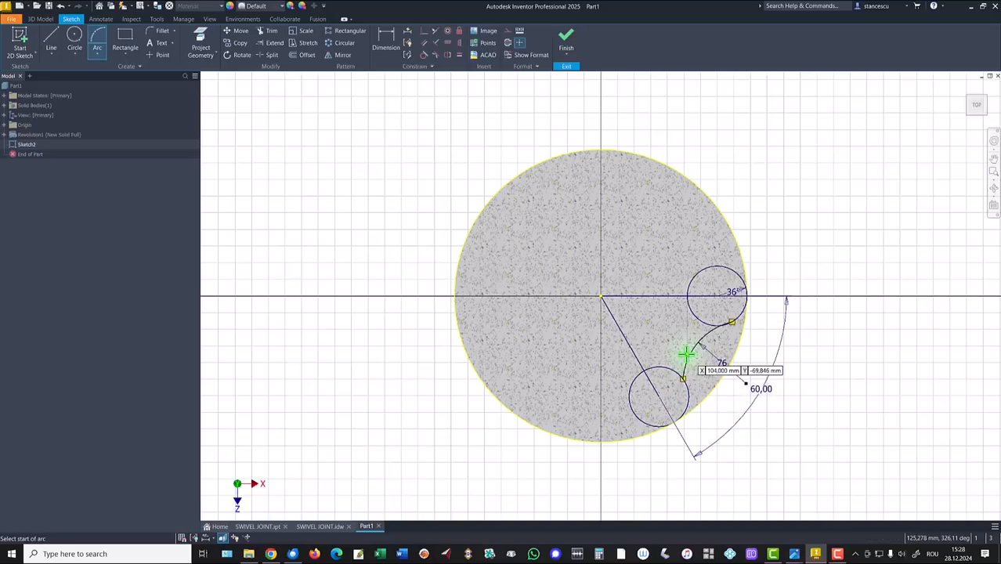
Make the R76 arc tangent to both small circles and finish the sketch
click(424, 55)
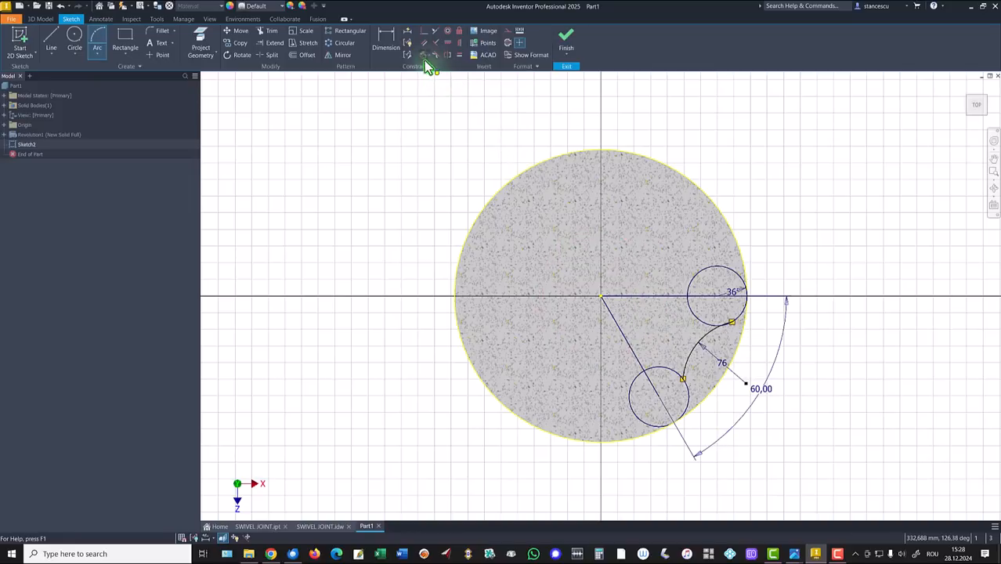
click(705, 344)
click(708, 328)
click(684, 379)
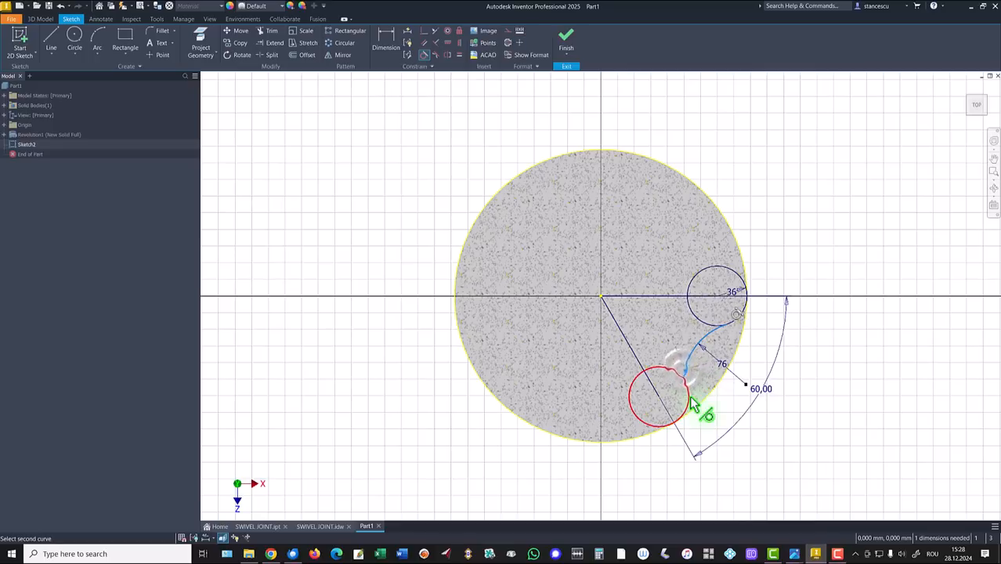
click(639, 418)
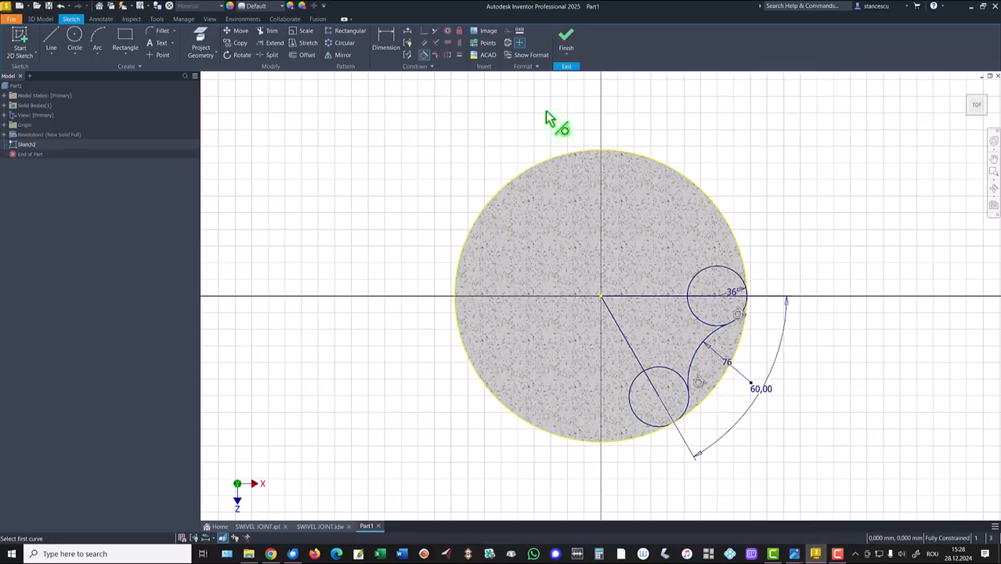
click(566, 37)
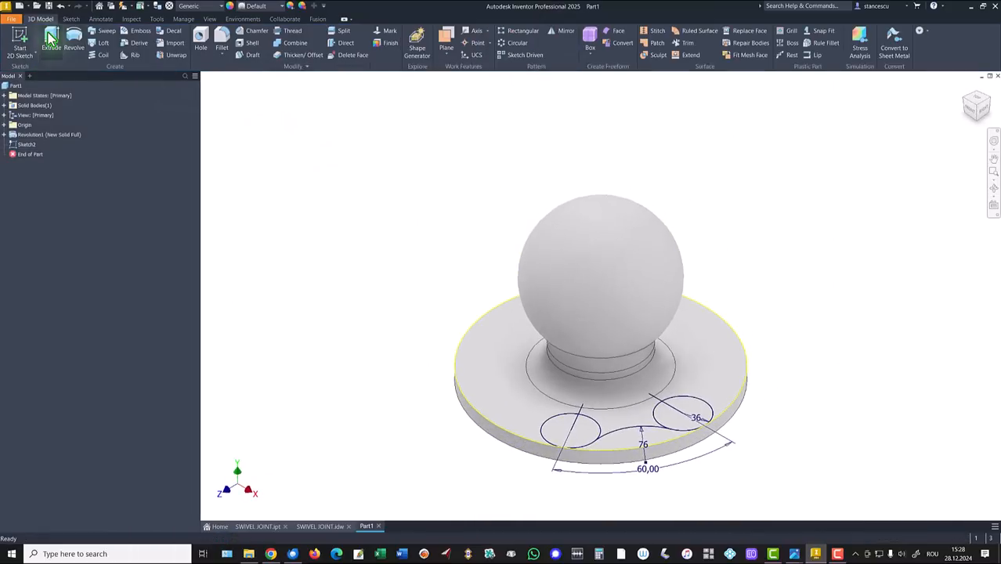
Extrude-cut the region between the circles and R76 arc Through All to notch the flange
click(49, 37)
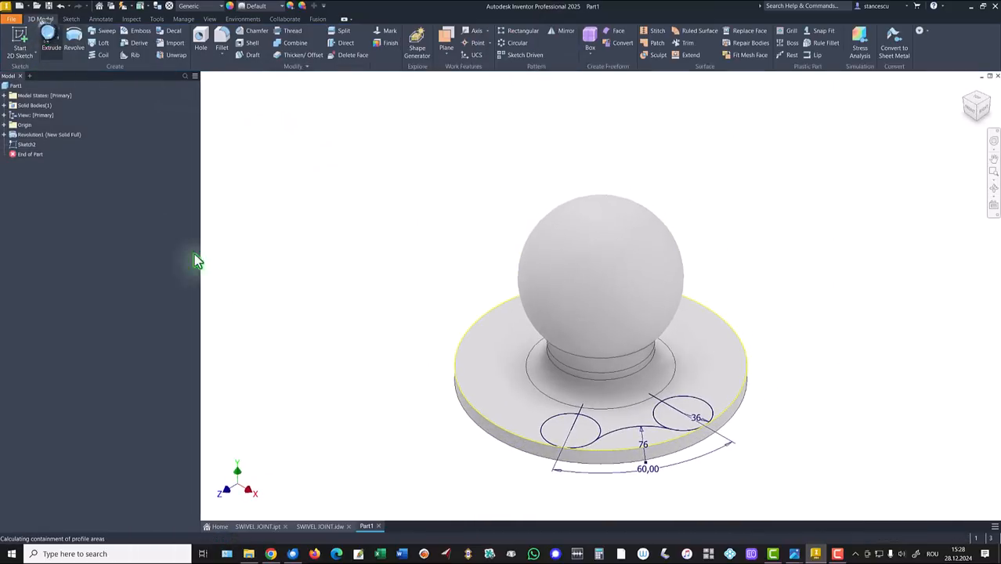
click(619, 450)
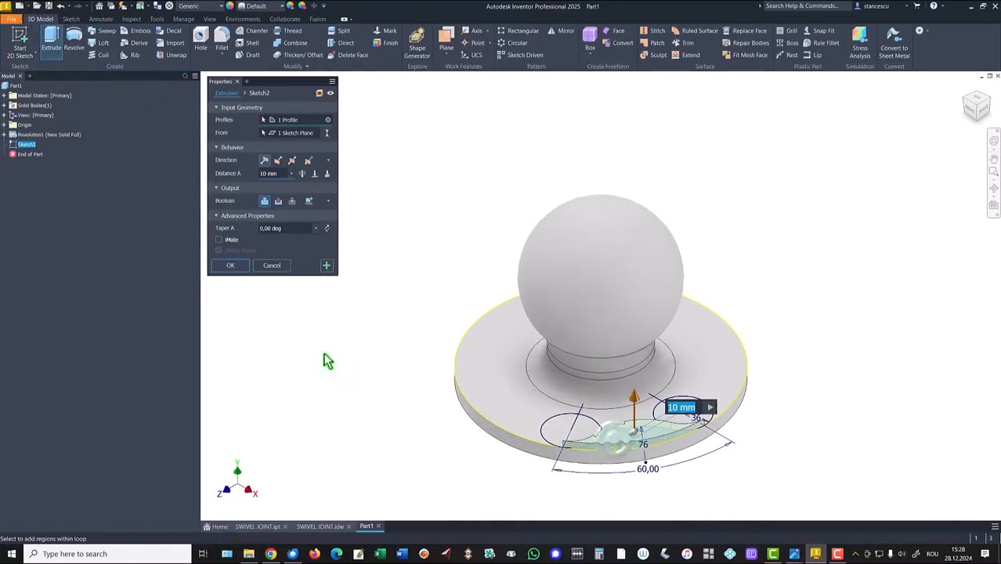
click(278, 202)
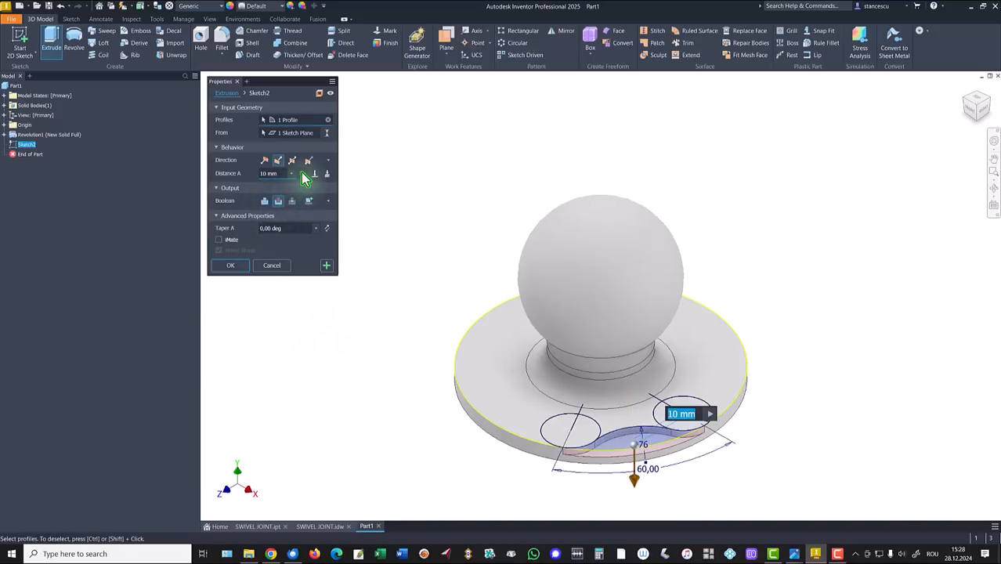
click(303, 174)
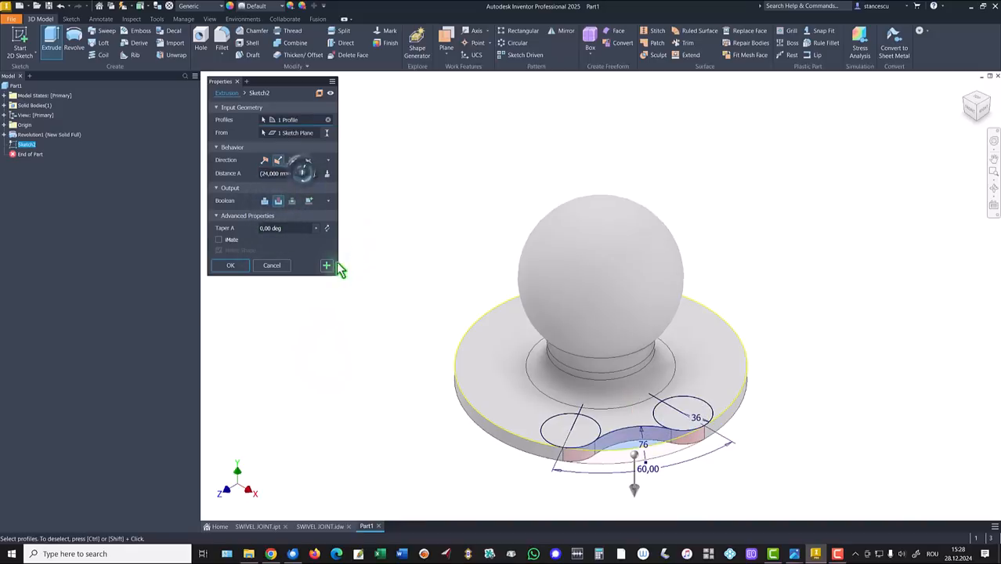
click(228, 267)
click(345, 343)
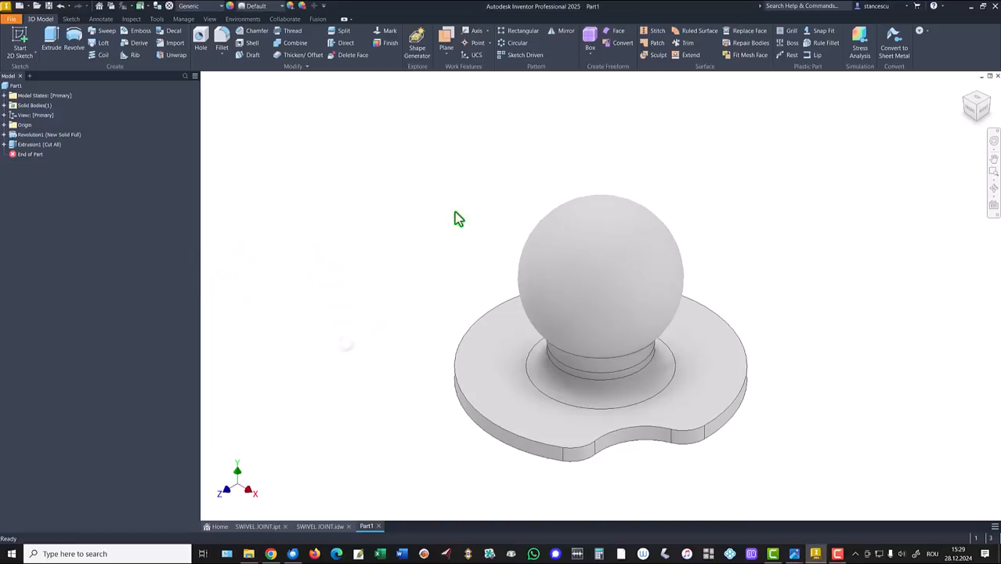
Circular-pattern Extrusion1 six times over 360° around the neck cylinder axis
click(516, 44)
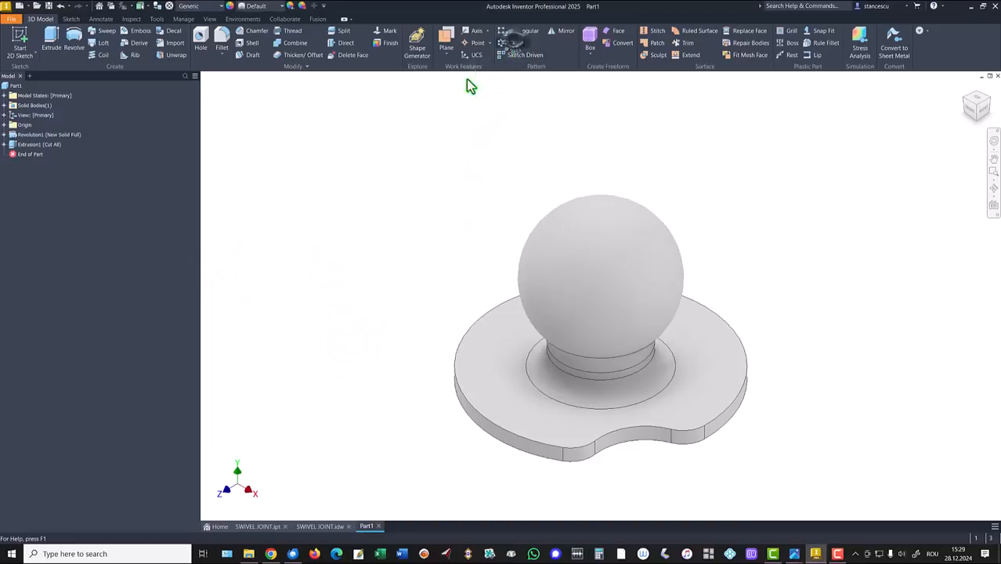
click(27, 149)
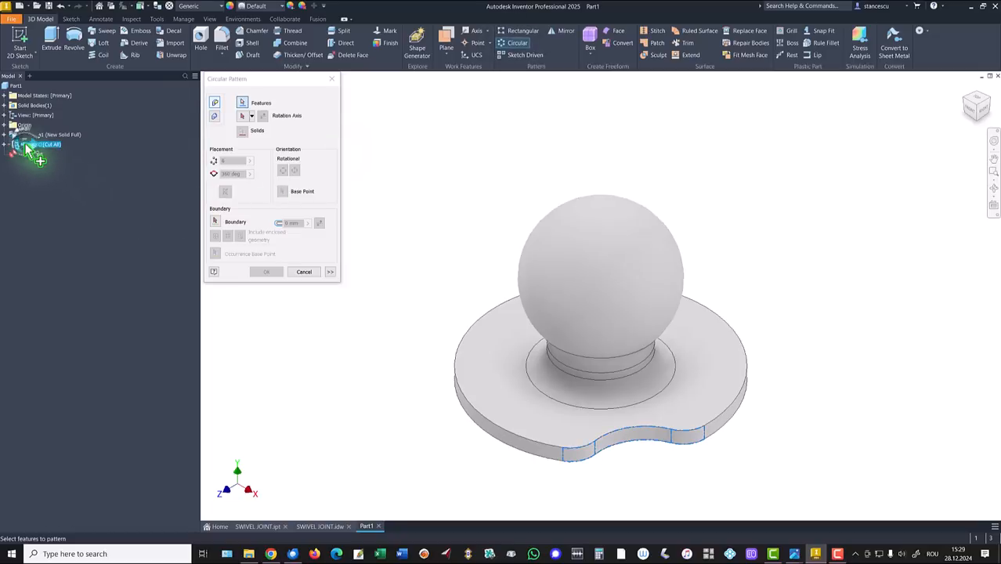
click(242, 116)
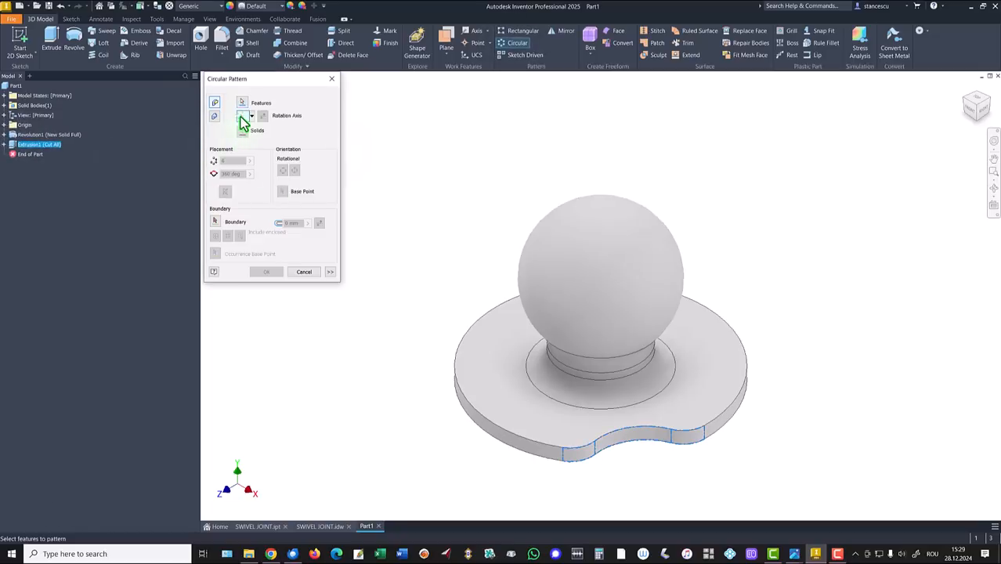
click(586, 364)
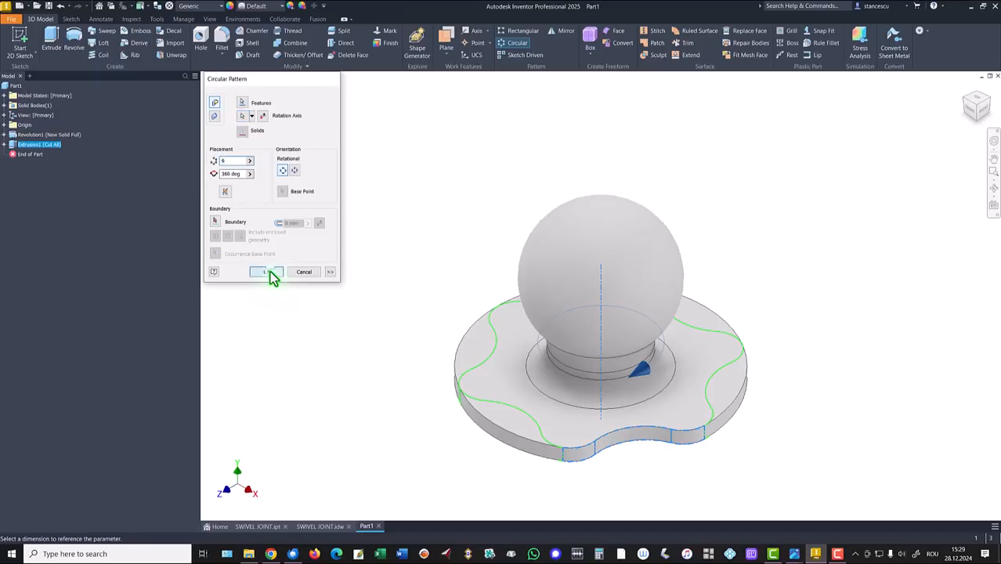
click(267, 272)
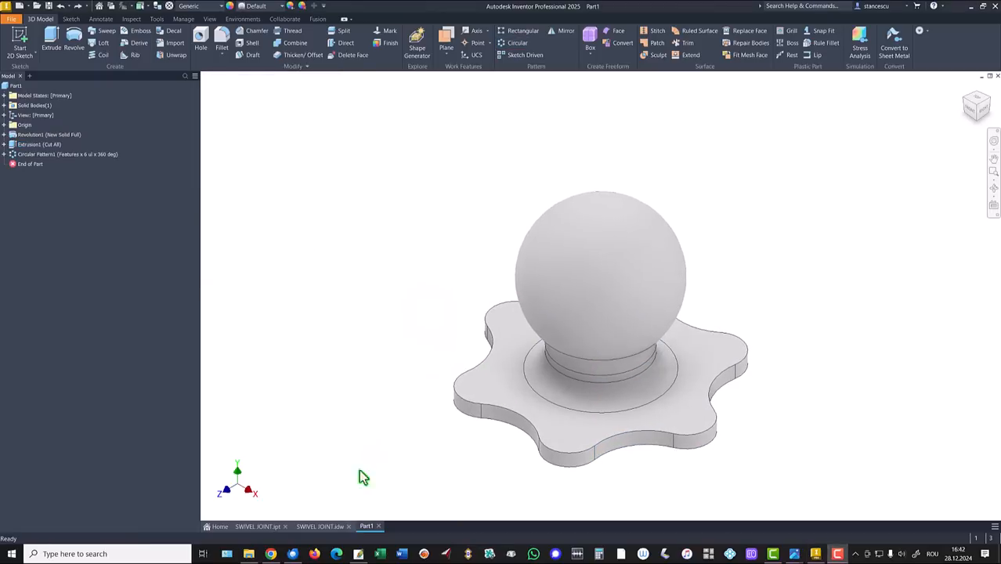
click(317, 526)
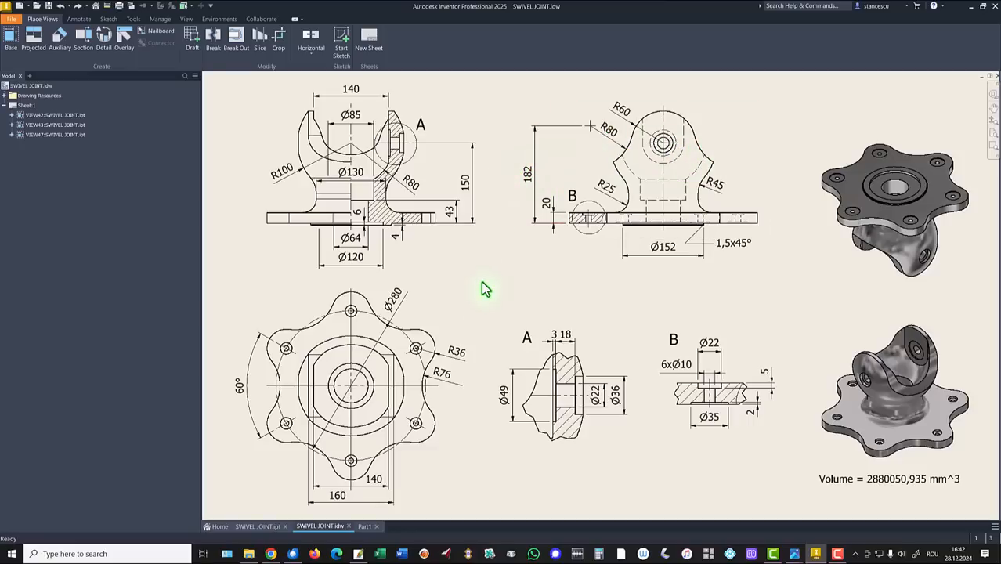
click(365, 528)
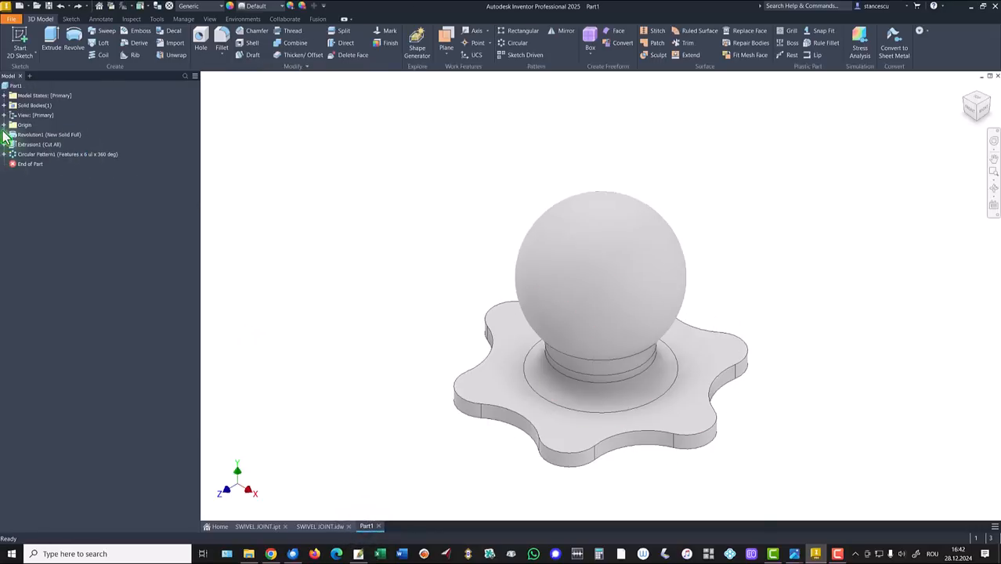
Create Sketch5 on Part1's XY origin plane with sliced graphics and the view fitted
click(4, 125)
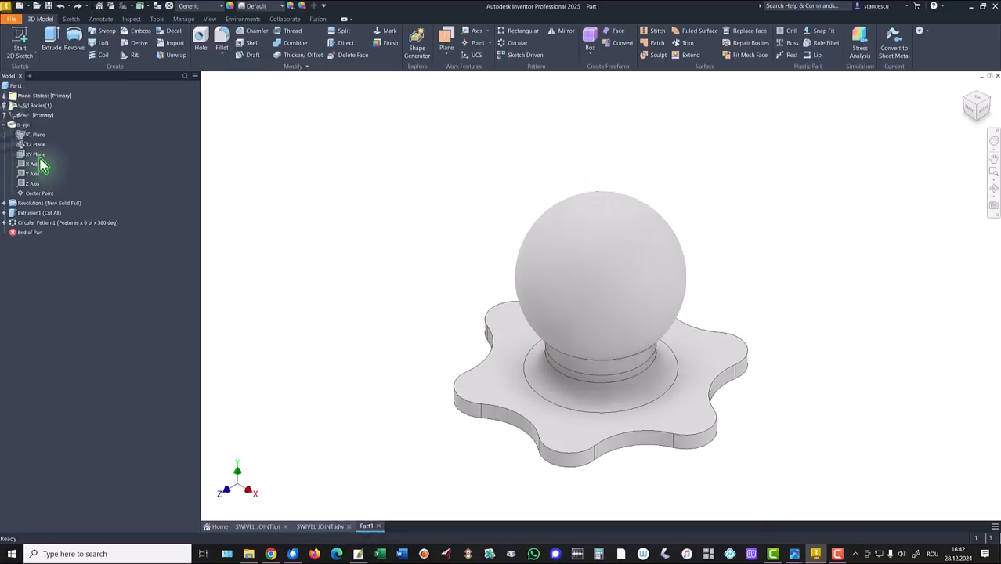
click(32, 155)
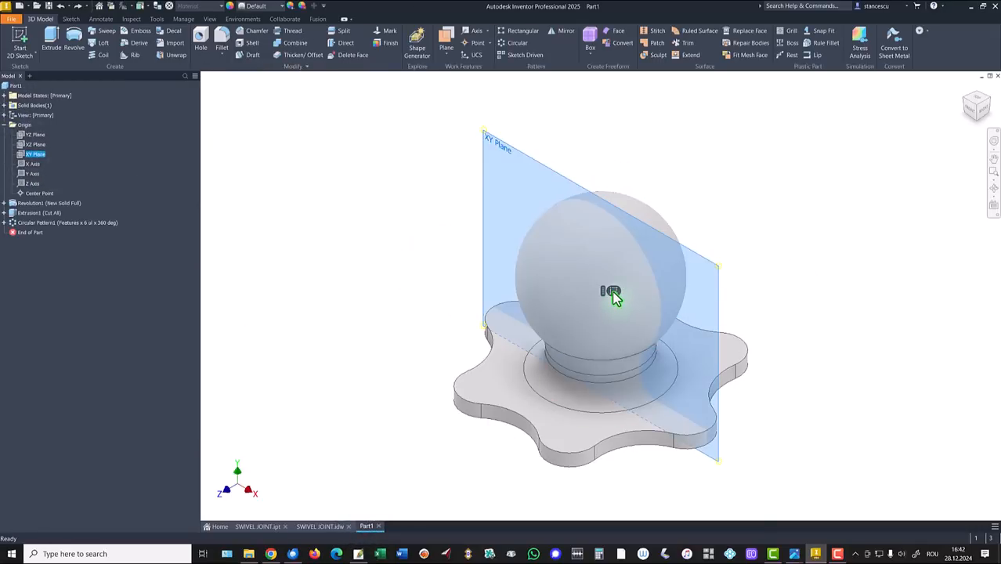
click(613, 291)
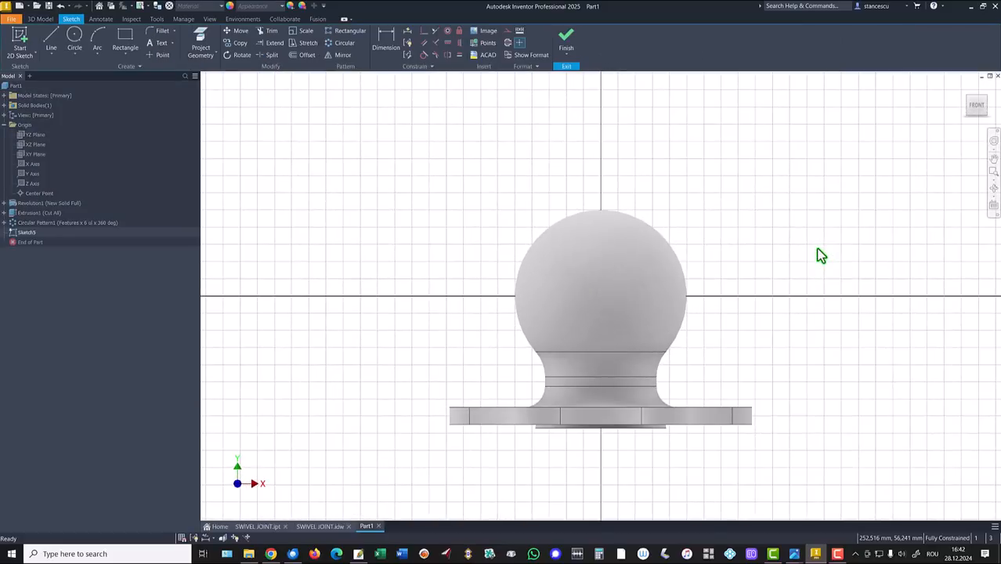
key(F7)
key(Home)
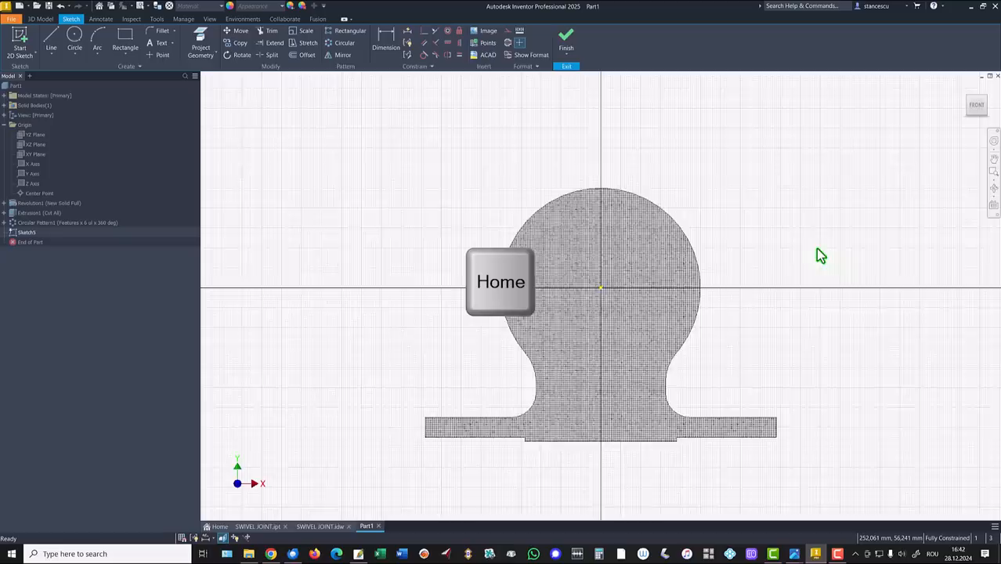
Draw a centre-point arc of radius 60 centred on the sketch origin
click(97, 61)
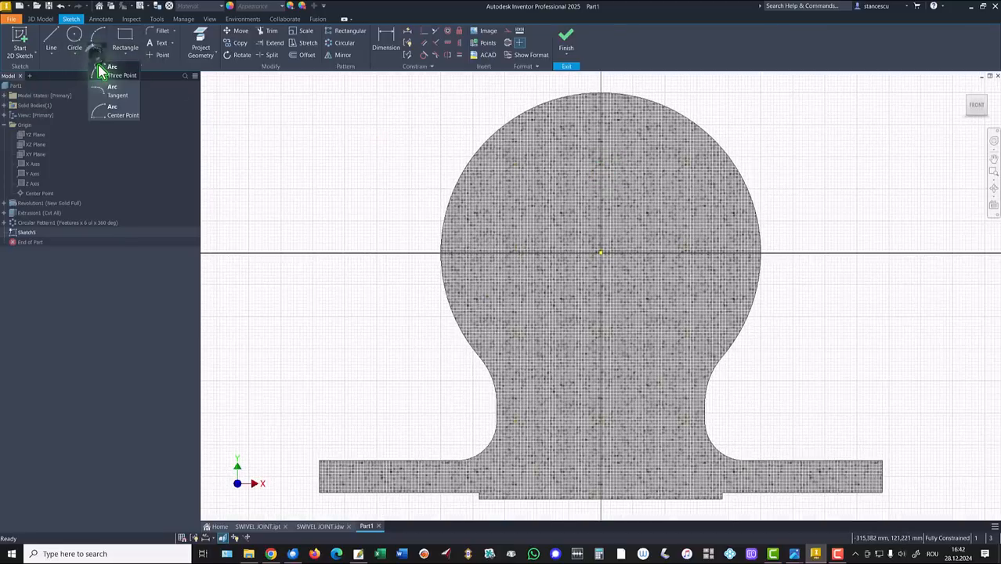
click(110, 117)
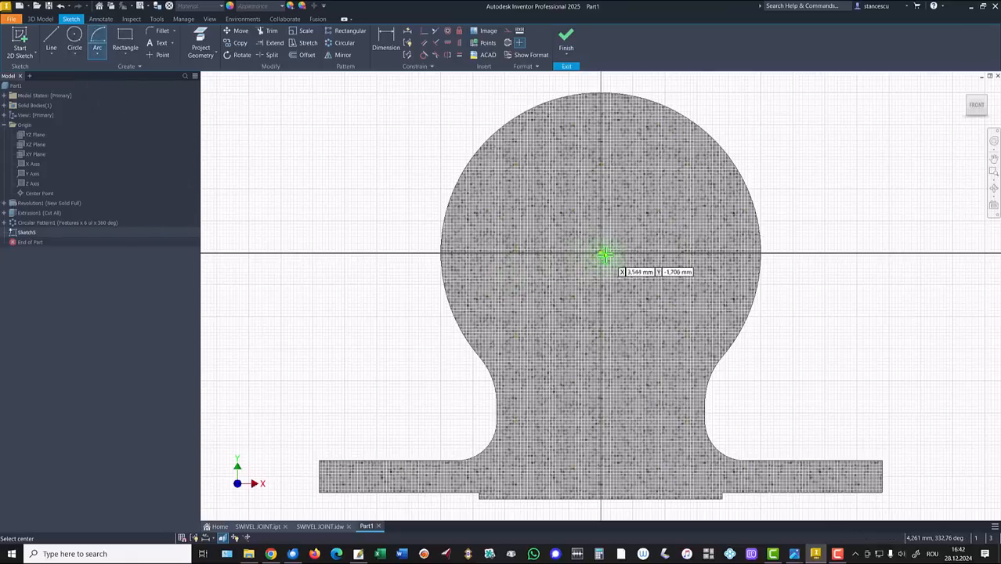
click(601, 253)
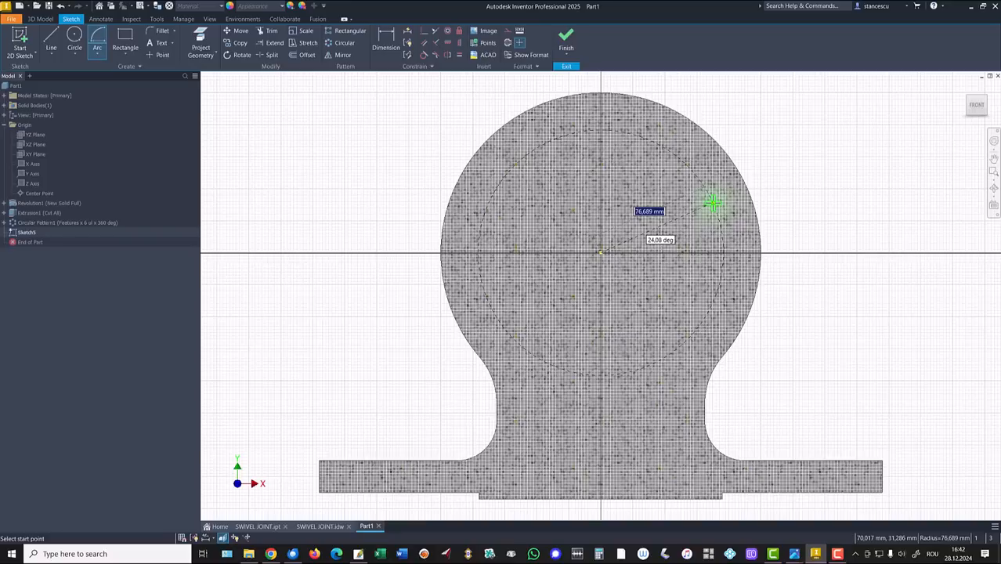
key(Return)
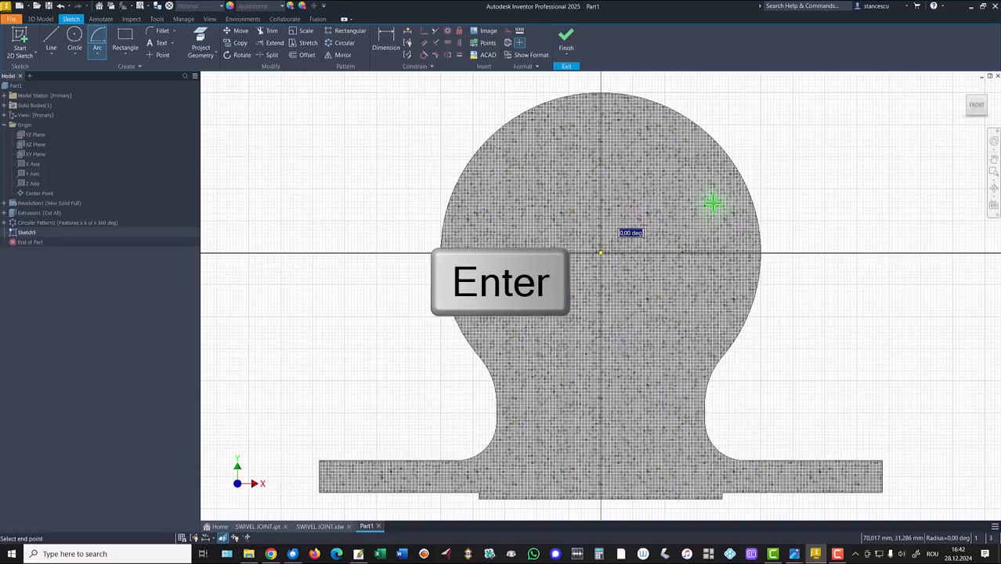
click(519, 229)
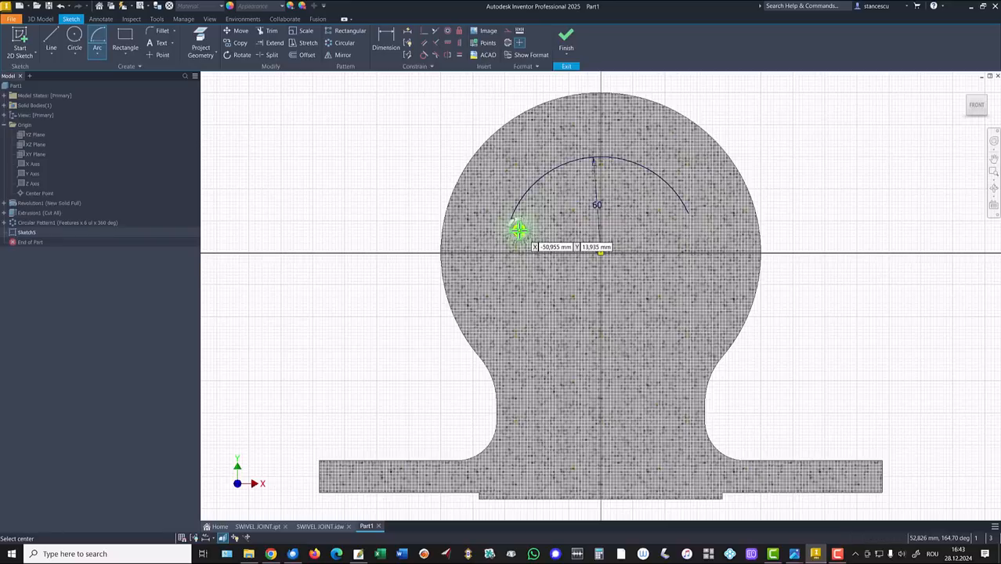
Project the ball's outline and drag tangent arcs from both R60 arc ends down to it
click(200, 43)
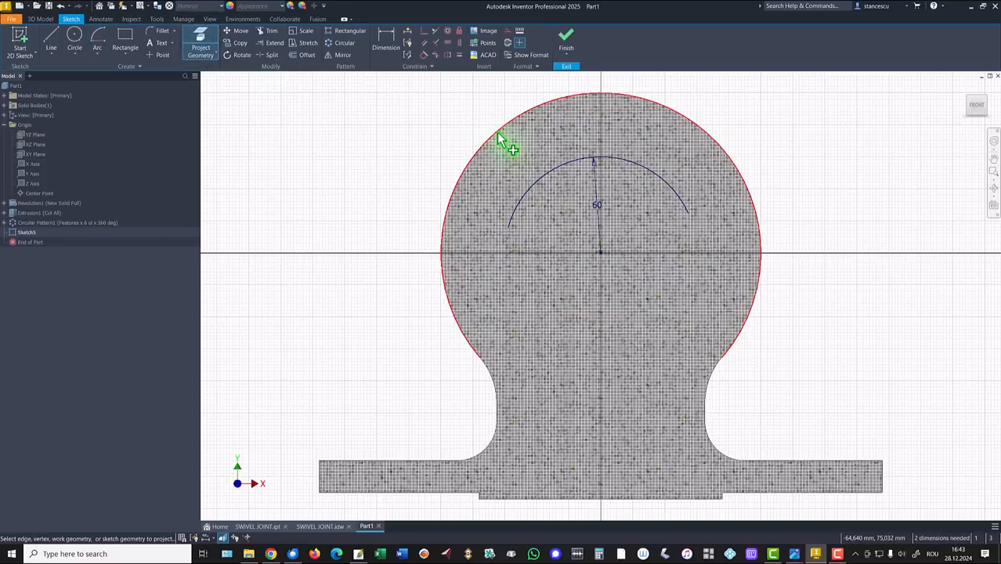
click(499, 136)
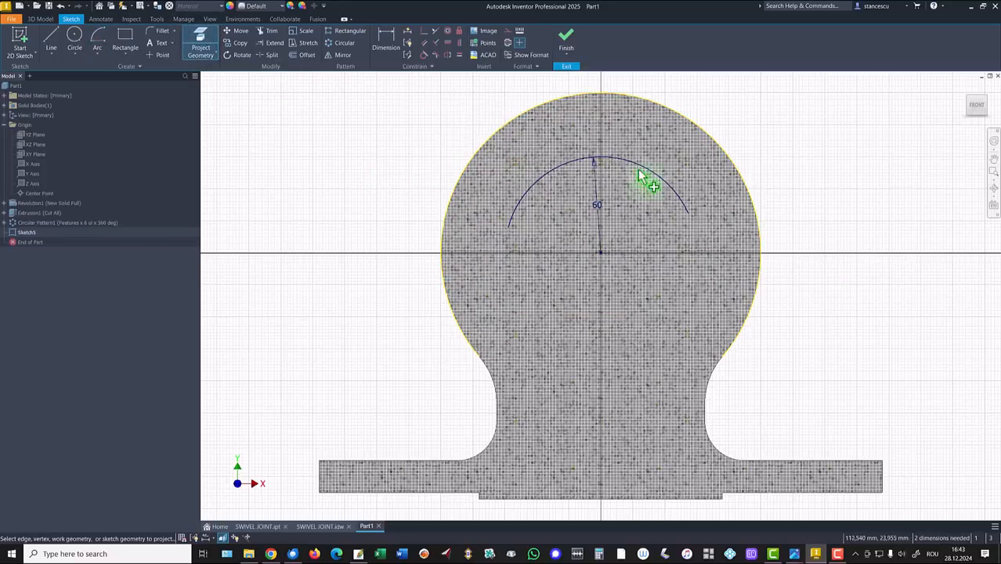
click(50, 41)
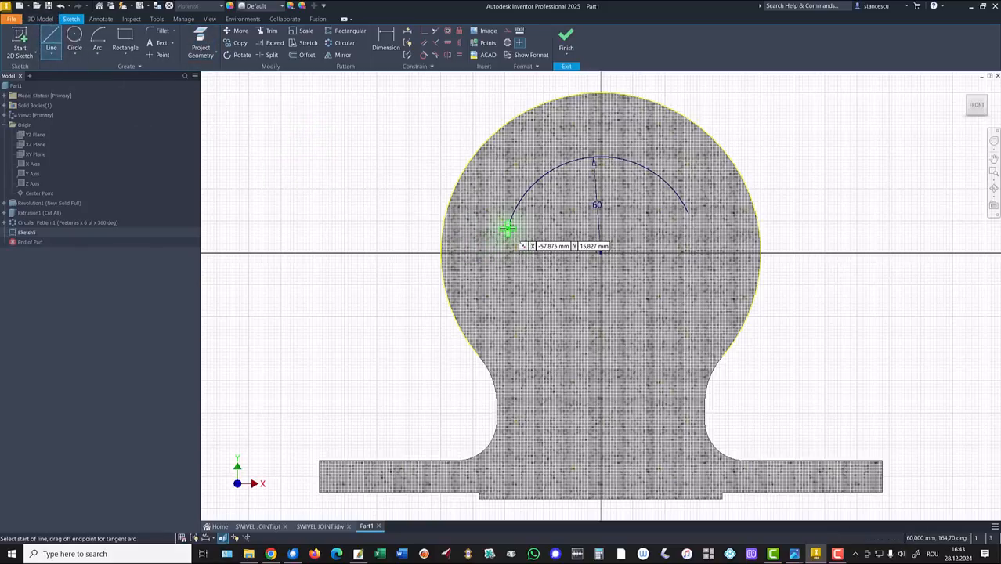
mouse_move(510, 222)
mouse_down()
mouse_move(476, 276)
mouse_move(446, 299)
mouse_up()
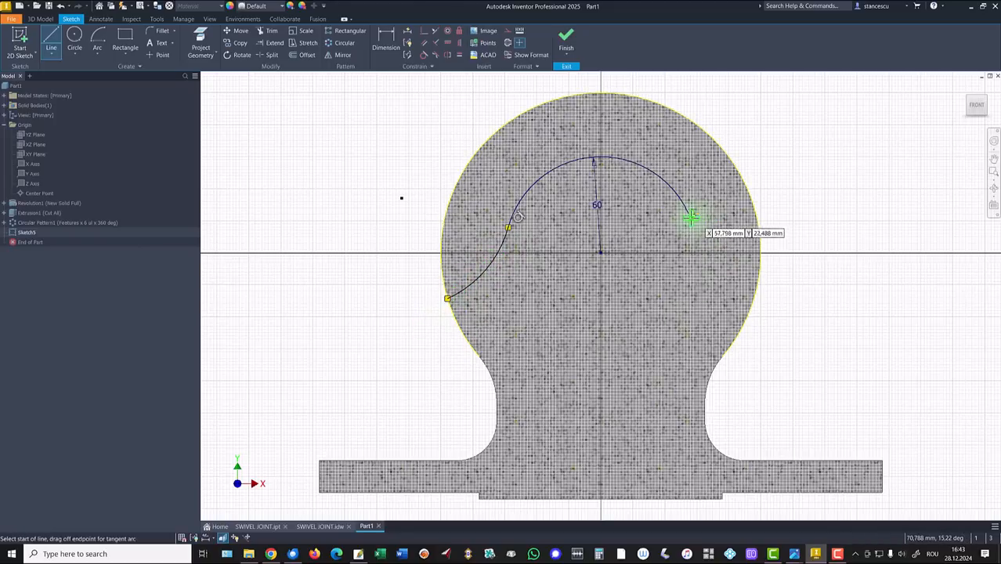
drag(691, 217, 756, 289)
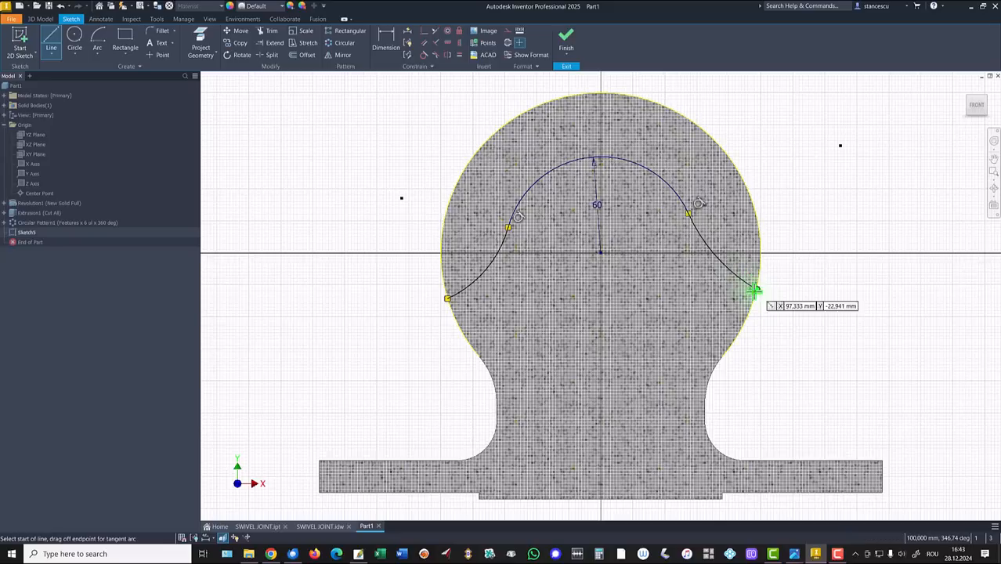
Level the side arcs' lower ends horizontally and make the two side arcs equal
click(449, 41)
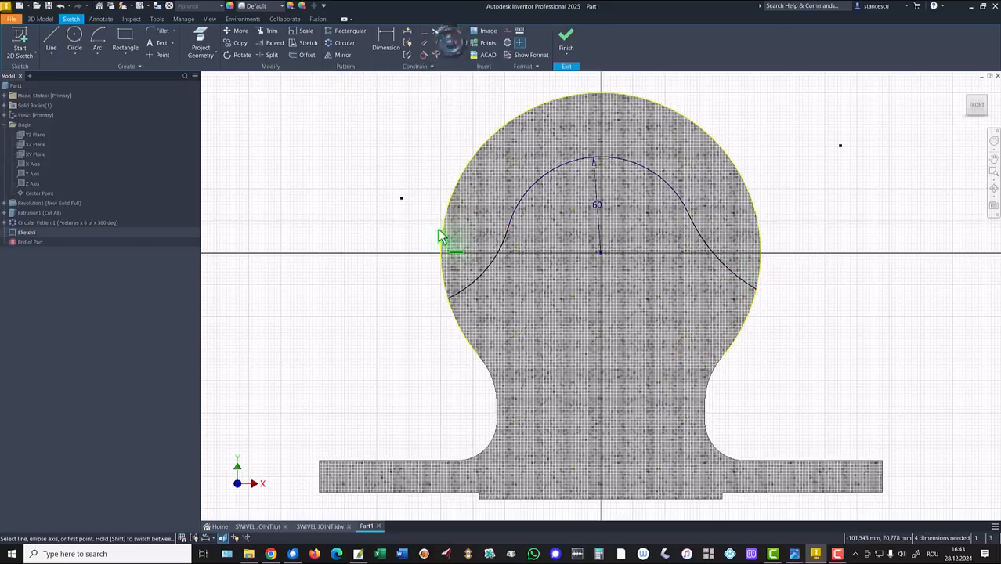
click(448, 300)
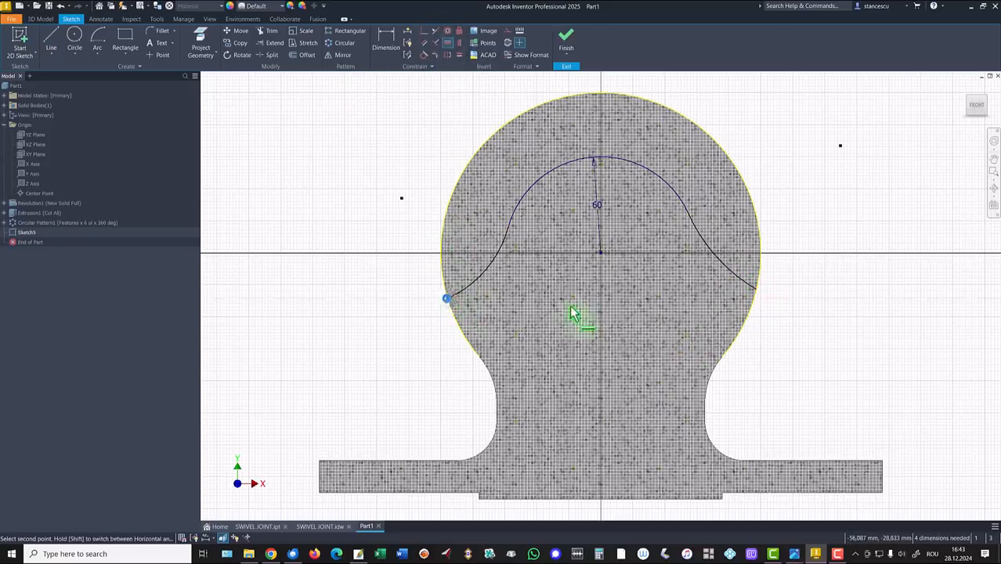
click(758, 294)
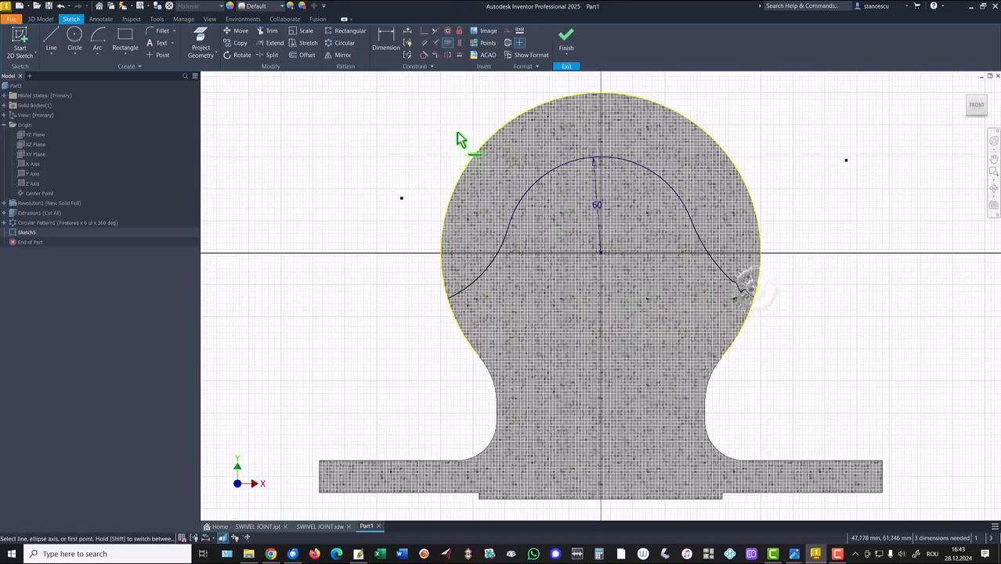
click(460, 54)
click(489, 259)
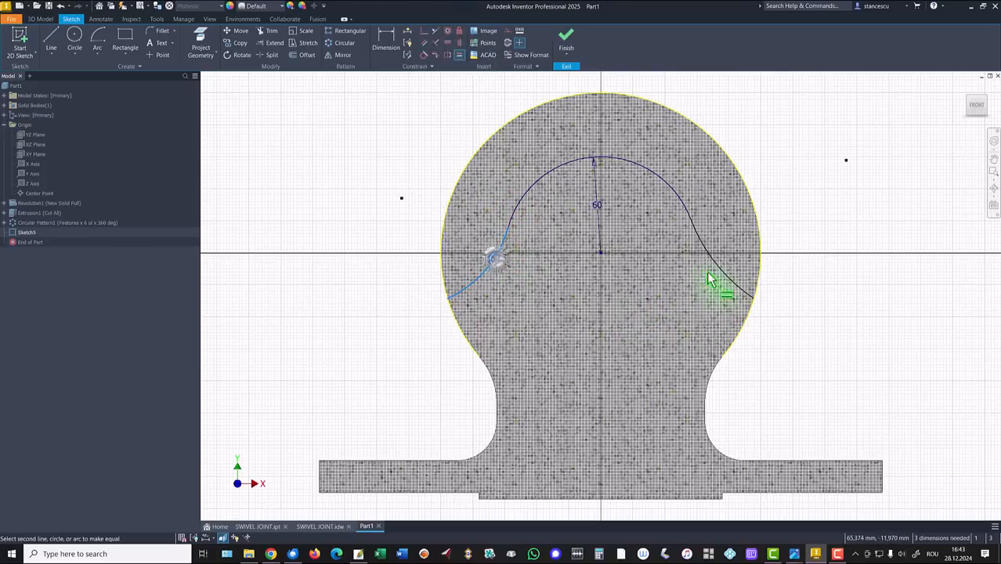
click(727, 272)
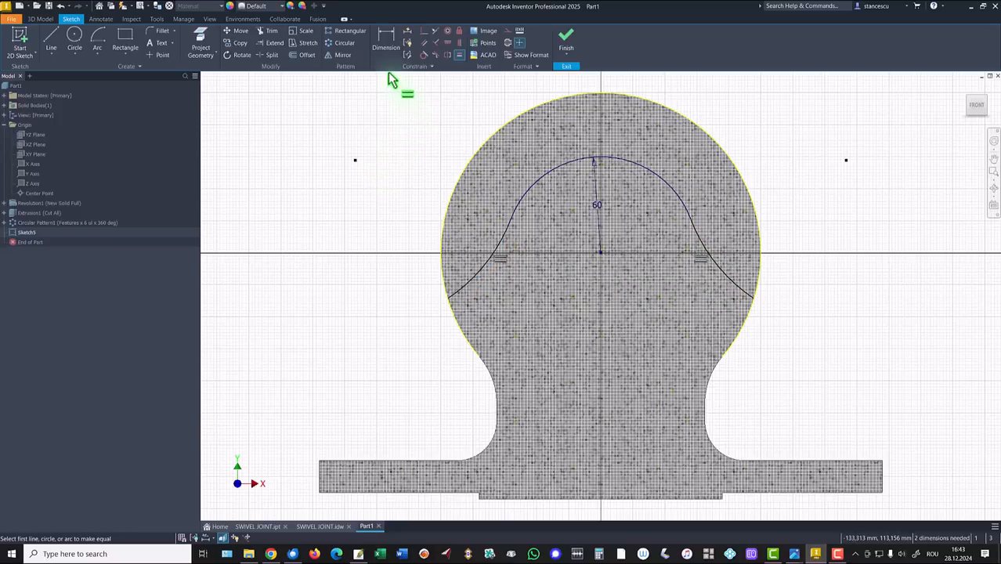
Dimension the side arc radius to 80 and its centre 182 above the base's bottom edge
click(389, 47)
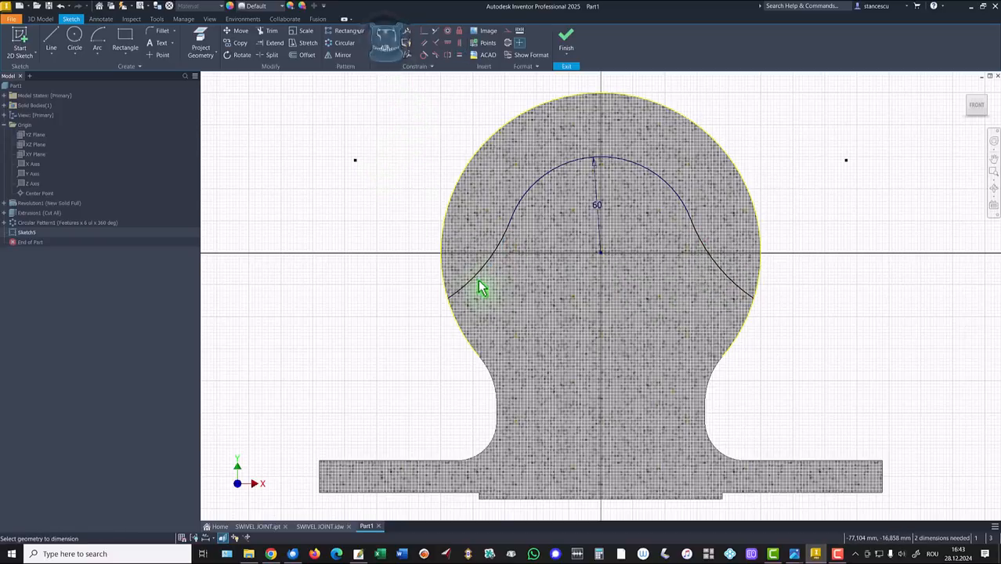
click(482, 285)
click(430, 221)
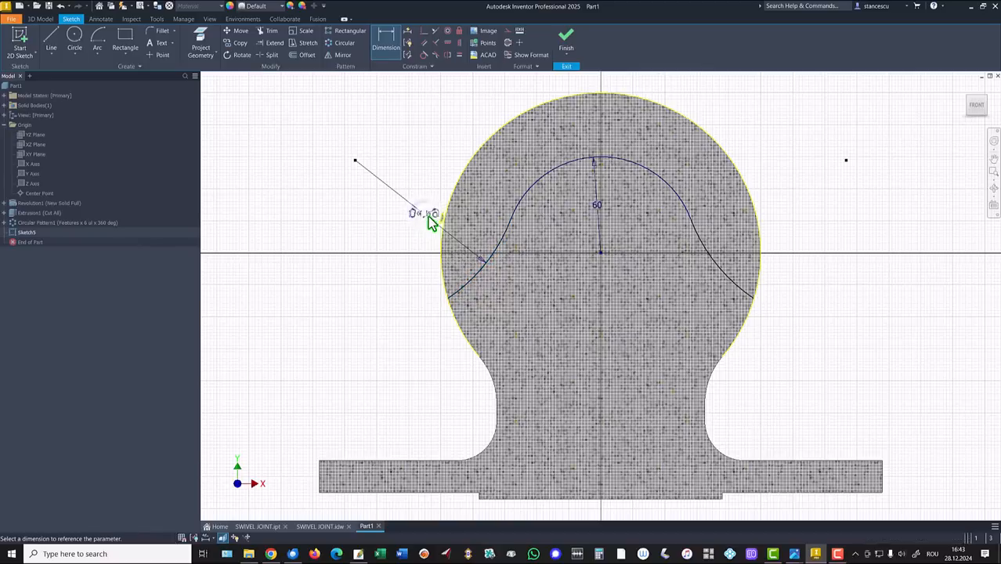
click(431, 222)
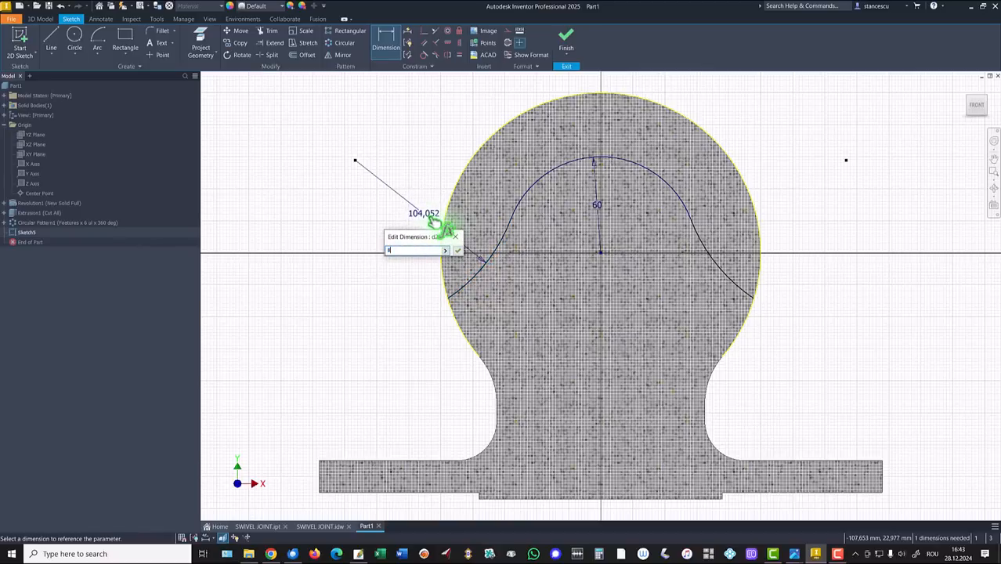
text(80)
key(Return)
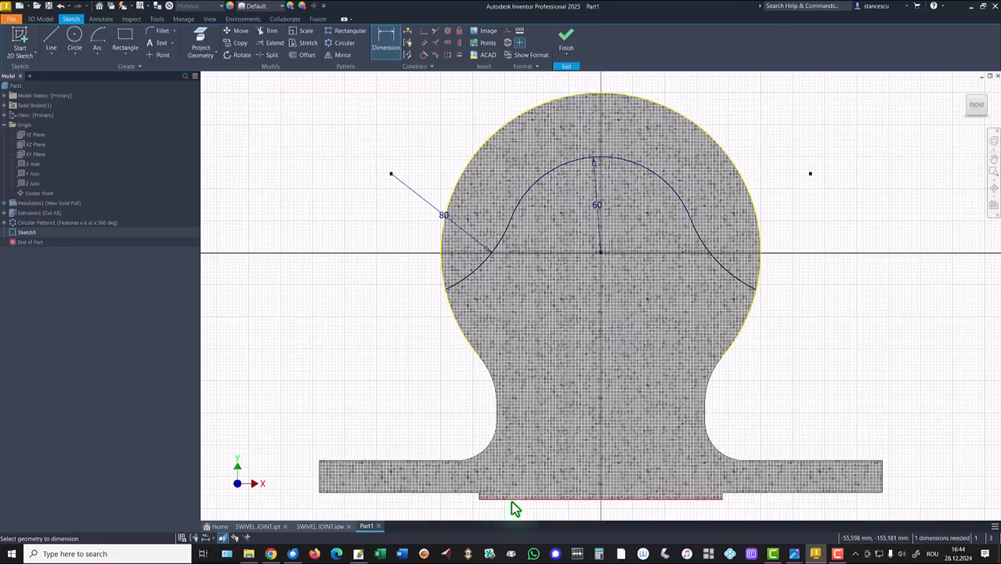
click(329, 495)
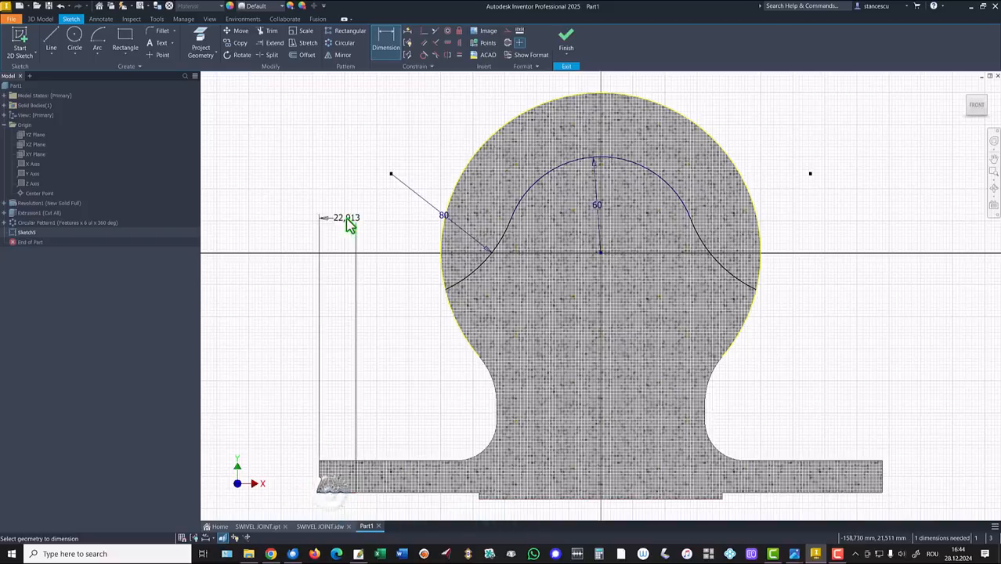
click(391, 175)
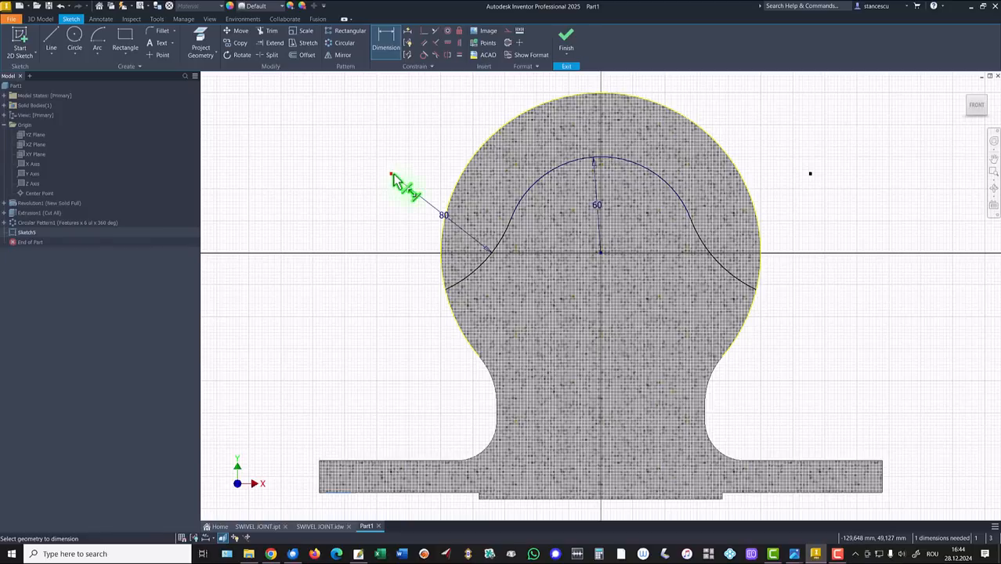
click(276, 303)
text(180)
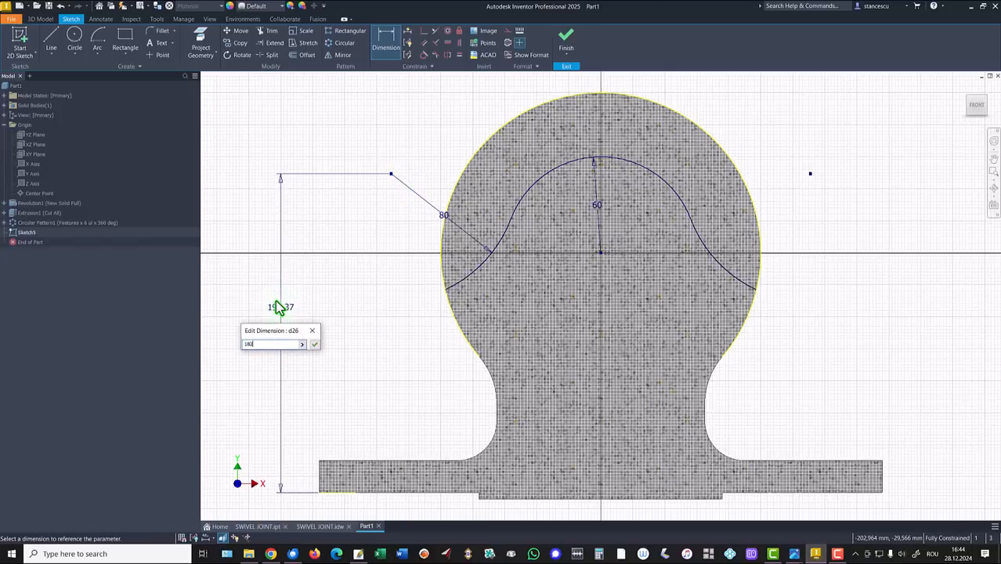
key(Return)
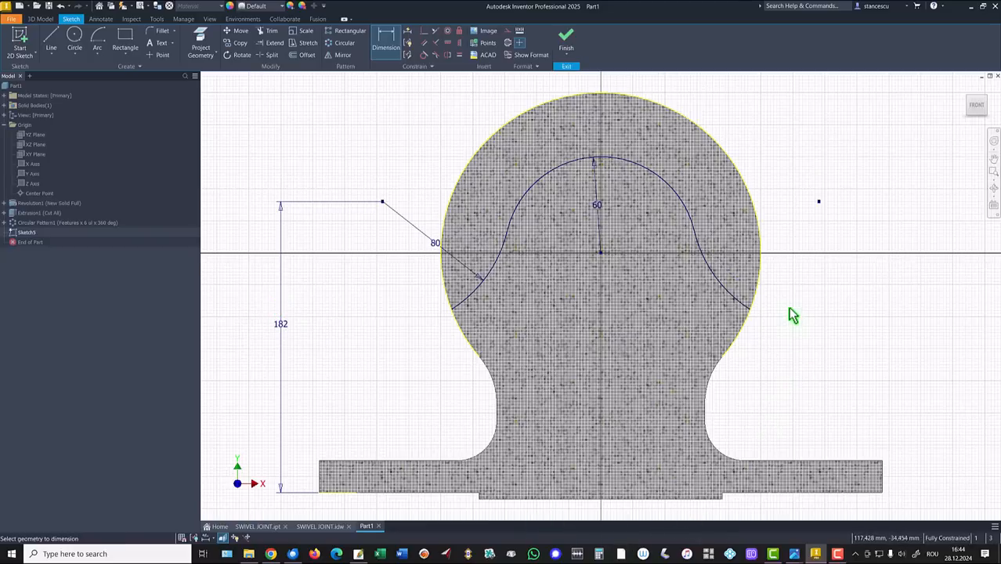
Extrude-cut the Sketch5 profile Through All to trim the ball into a saddle
click(566, 39)
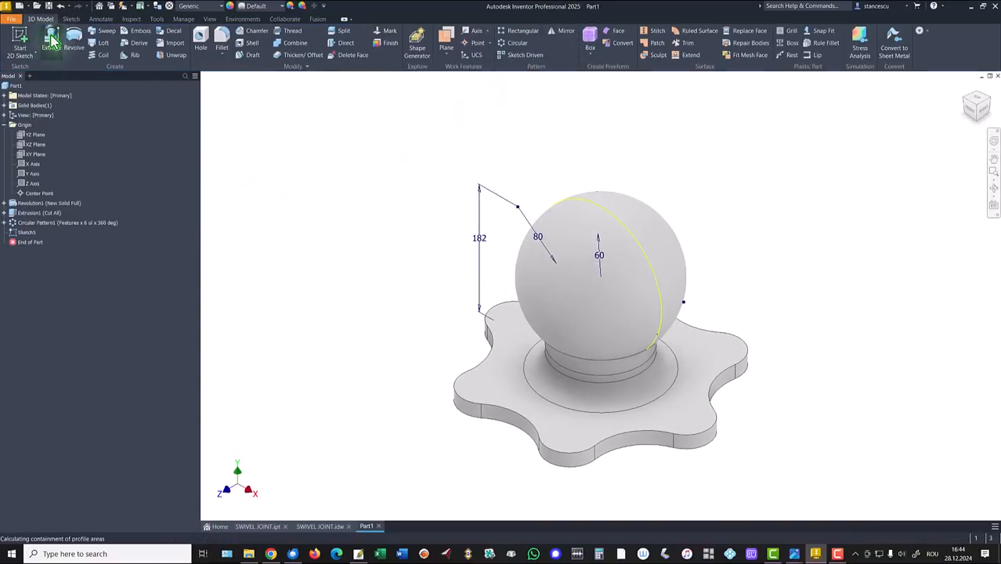
click(51, 39)
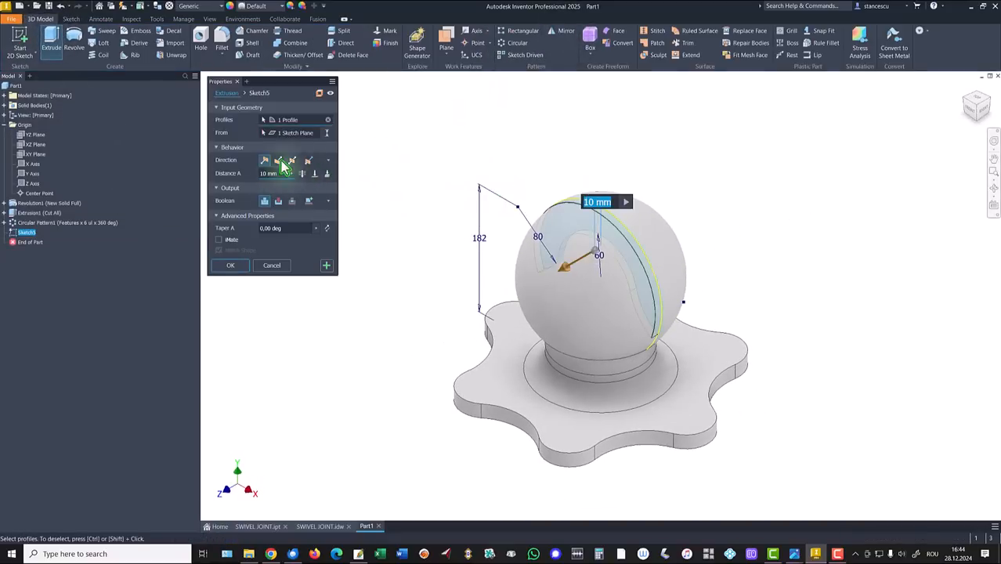
click(278, 201)
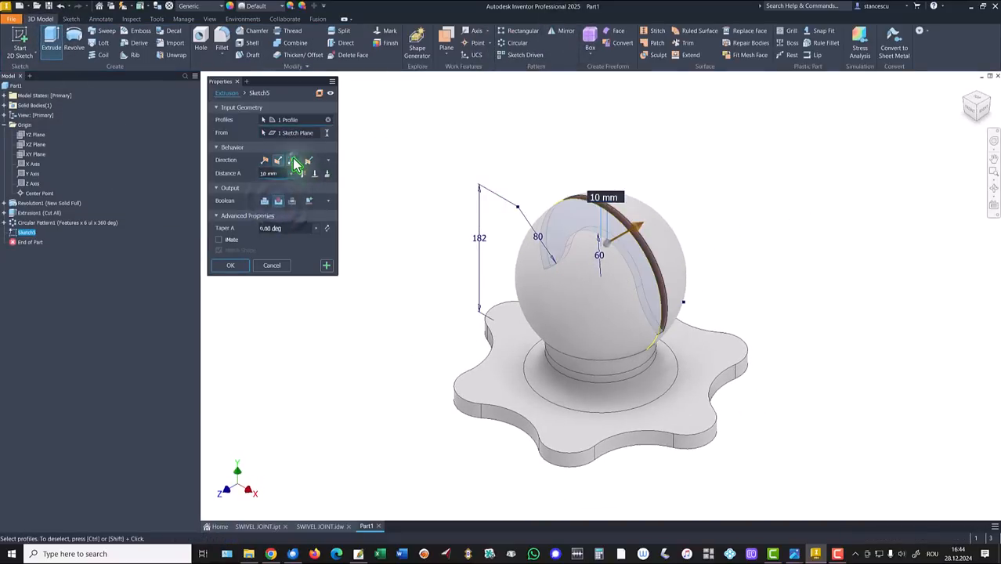
click(304, 175)
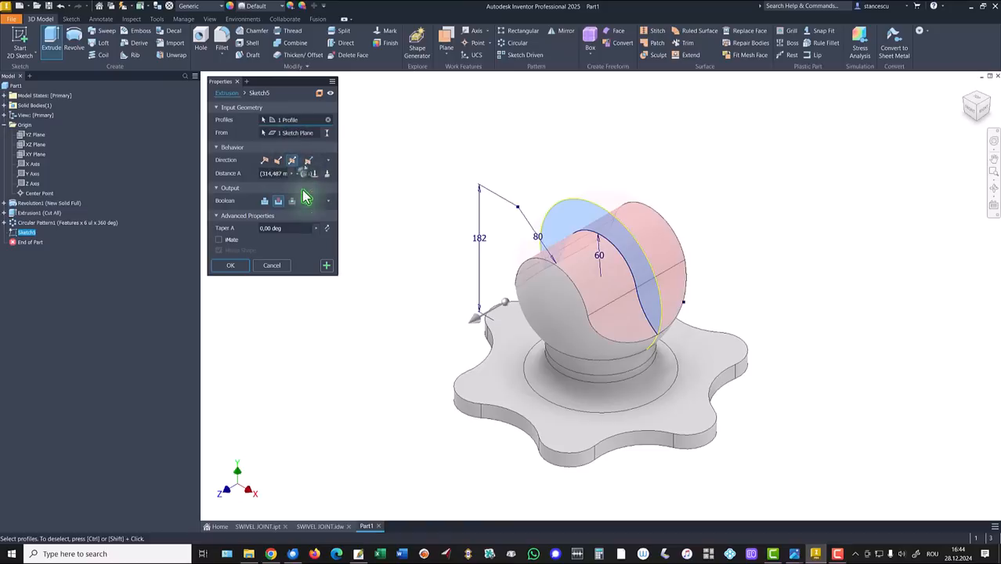
click(231, 265)
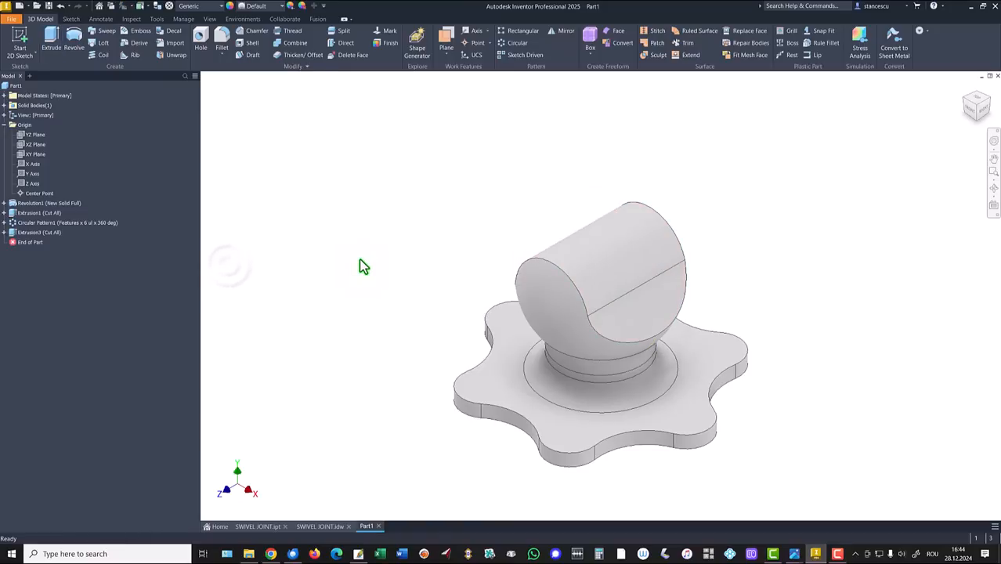
key(Home)
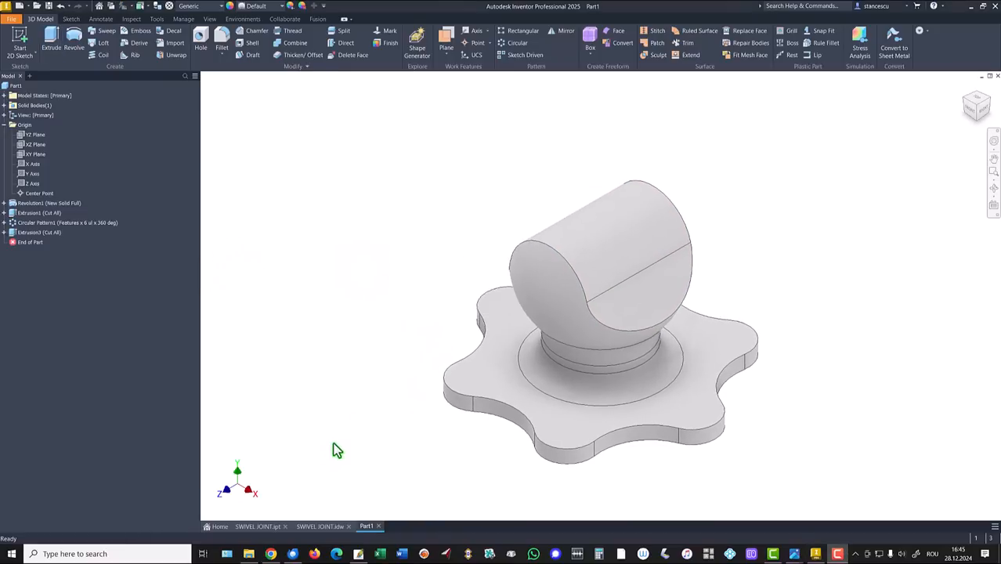
click(317, 526)
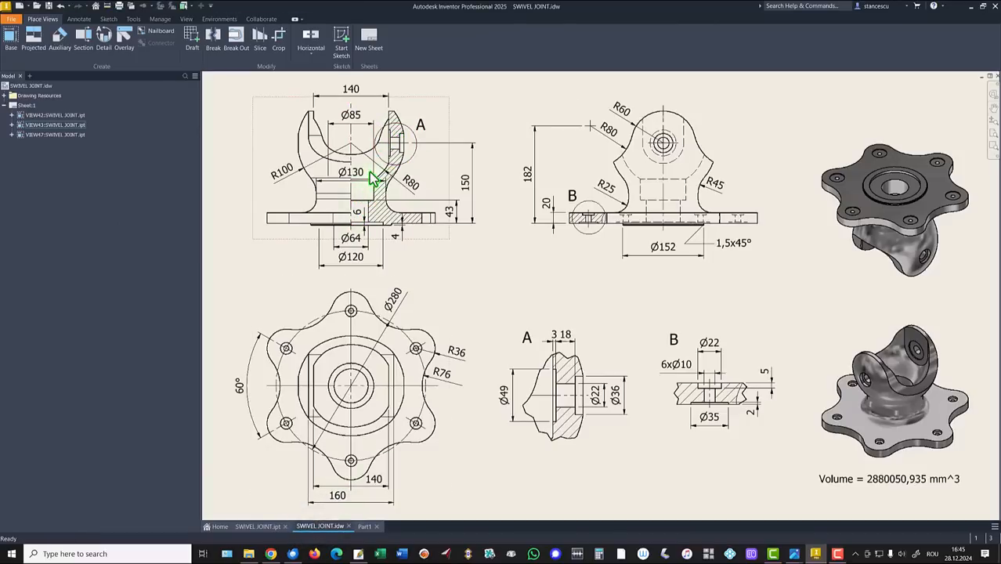
Zoom into the drawing's front view to read the 140 width, Ø85 slot and R100, then refit
scroll(345, 184, down, 2)
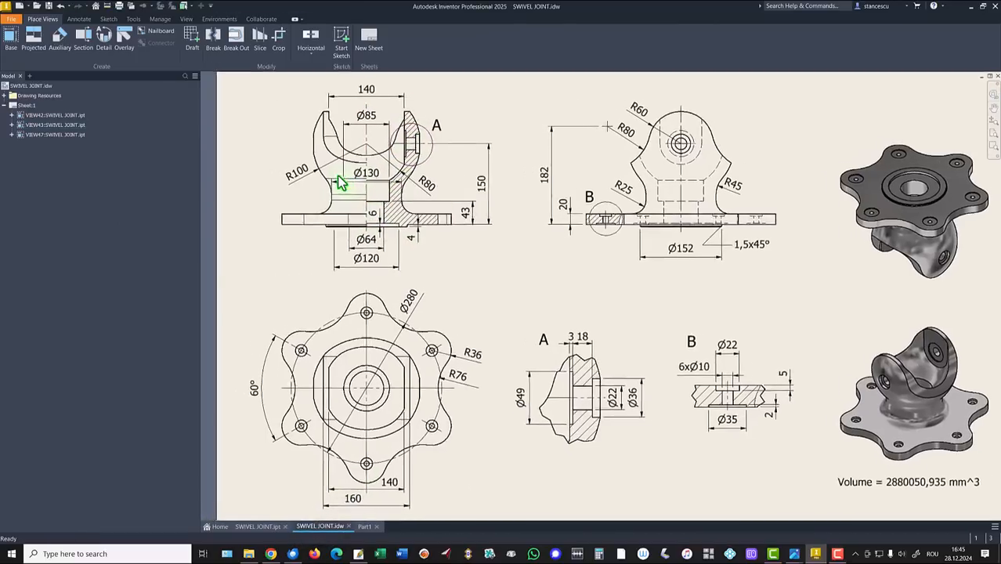
scroll(387, 196, down, 2)
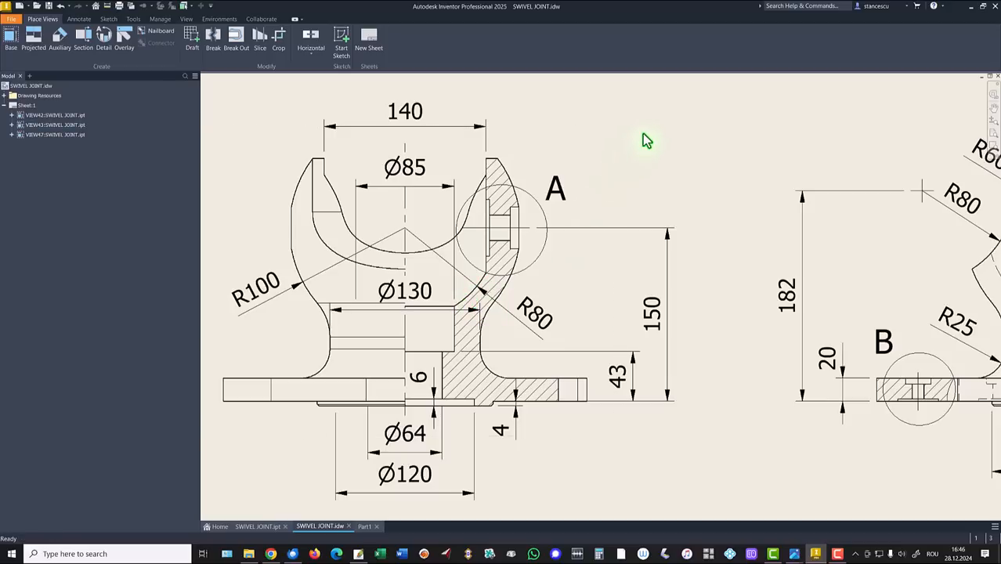
key(Home)
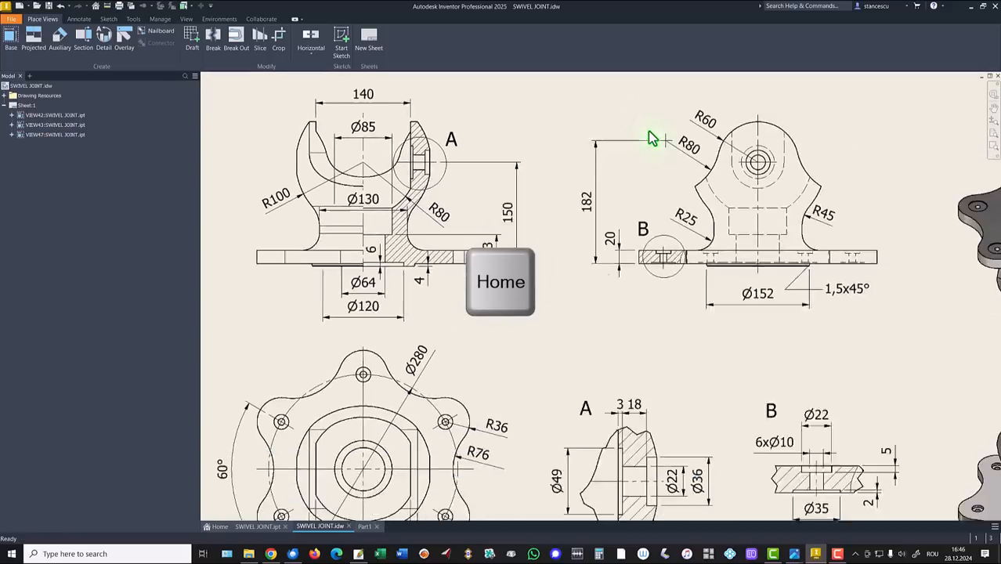
Back in Part1, create Sketch6 on the YZ plane with sliced graphics, fitted to view
click(365, 527)
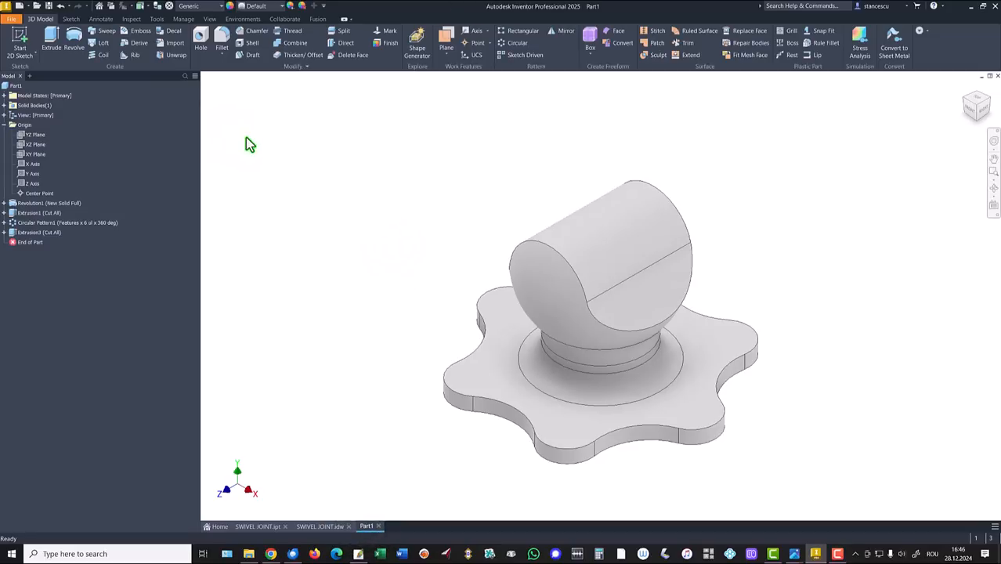
click(28, 135)
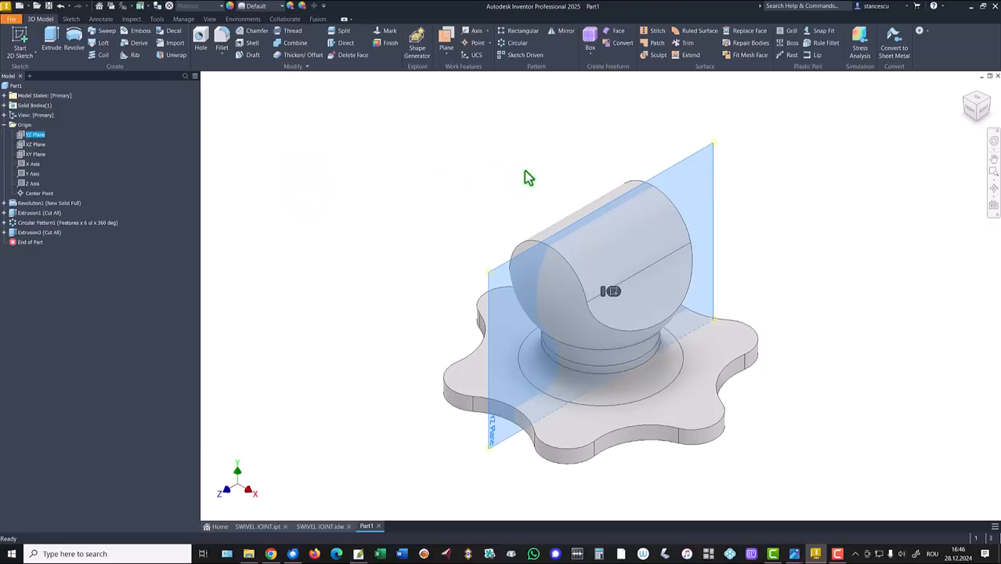
click(614, 293)
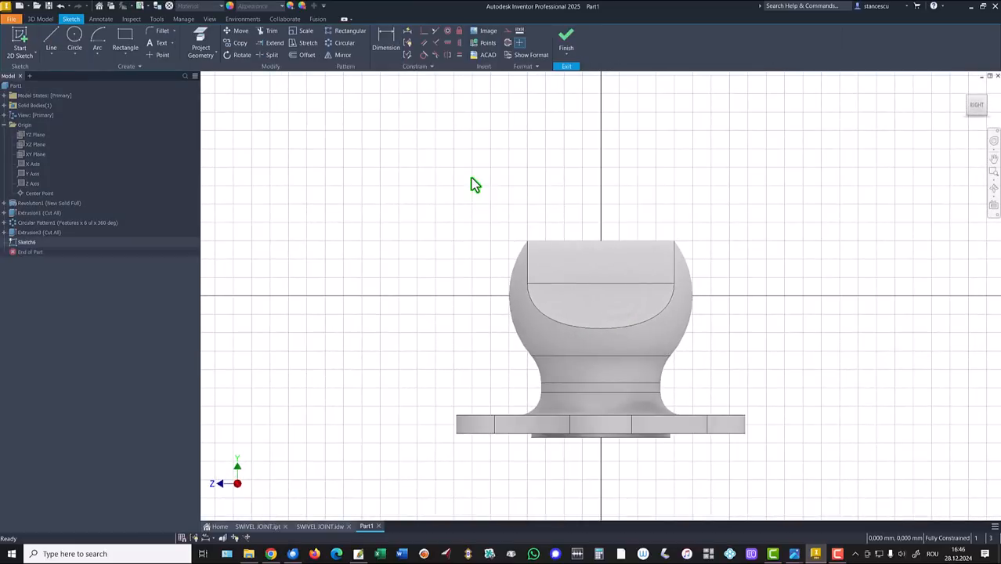
key(F7)
key(Home)
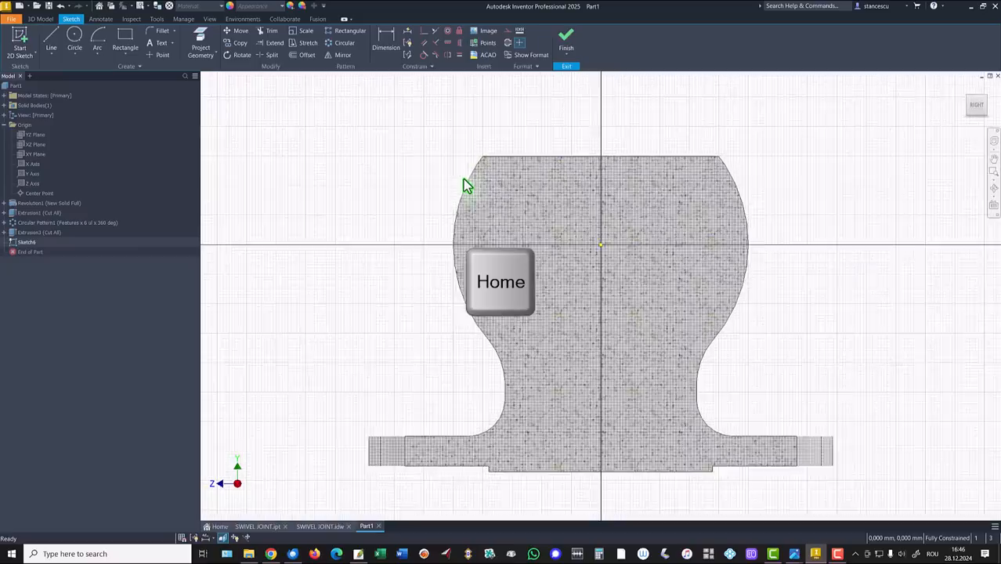
Draw a vertical line between the top and bottom edge midpoints and make it a centerline
click(52, 37)
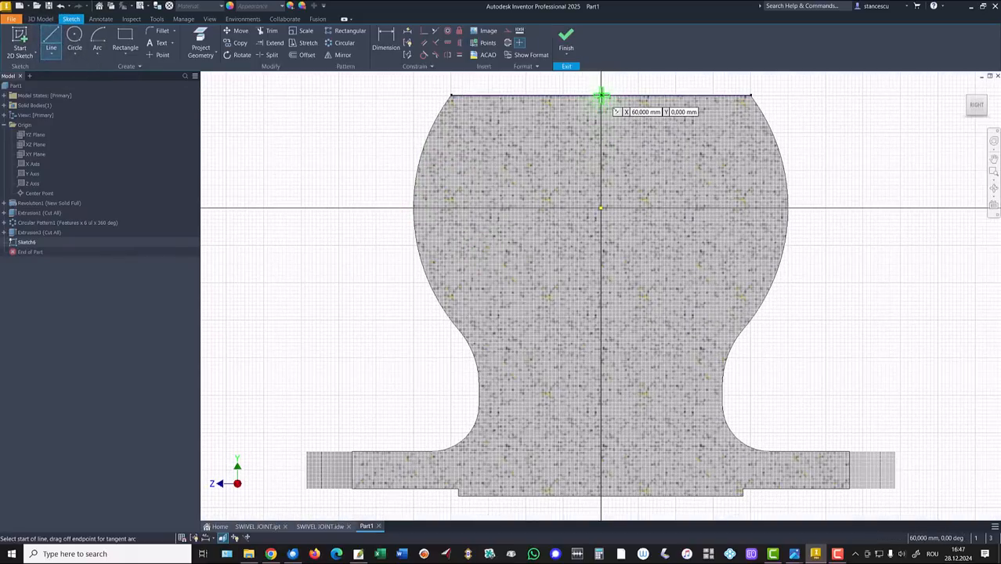
click(601, 96)
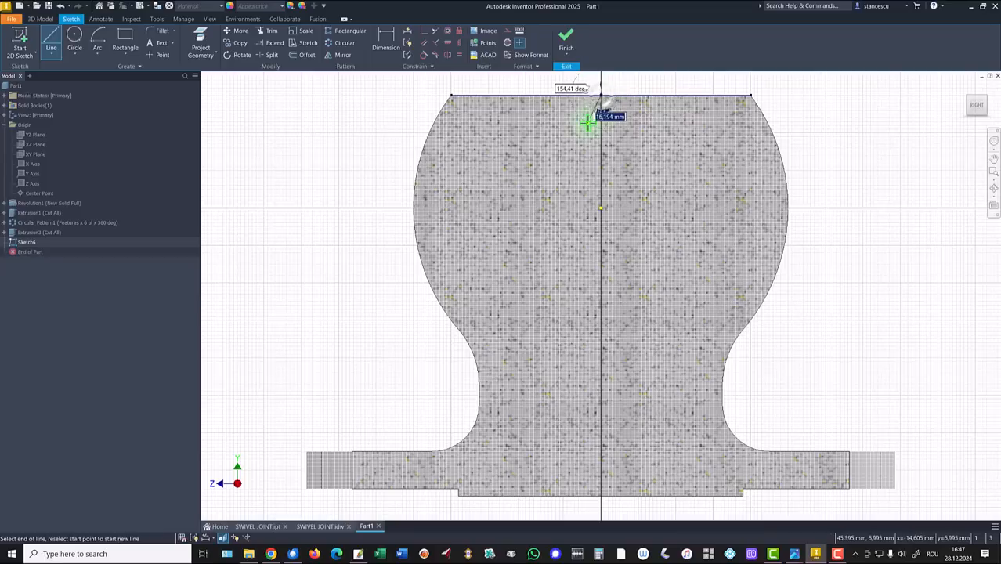
click(601, 495)
key(Escape)
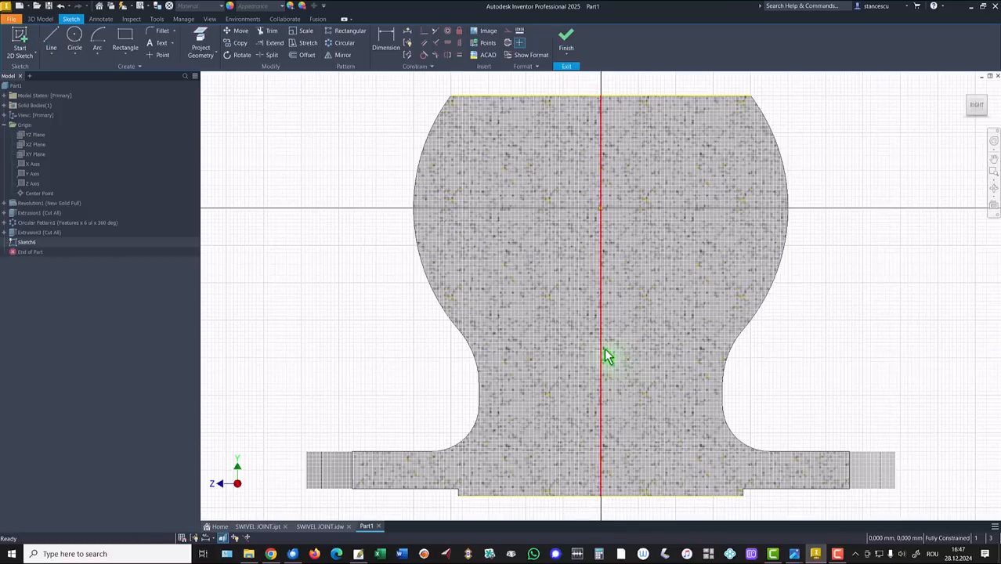
mouse_move(599, 354)
mouse_down()
mouse_move(670, 364)
mouse_move(647, 347)
mouse_move(566, 358)
mouse_move(623, 291)
mouse_up()
click(601, 272)
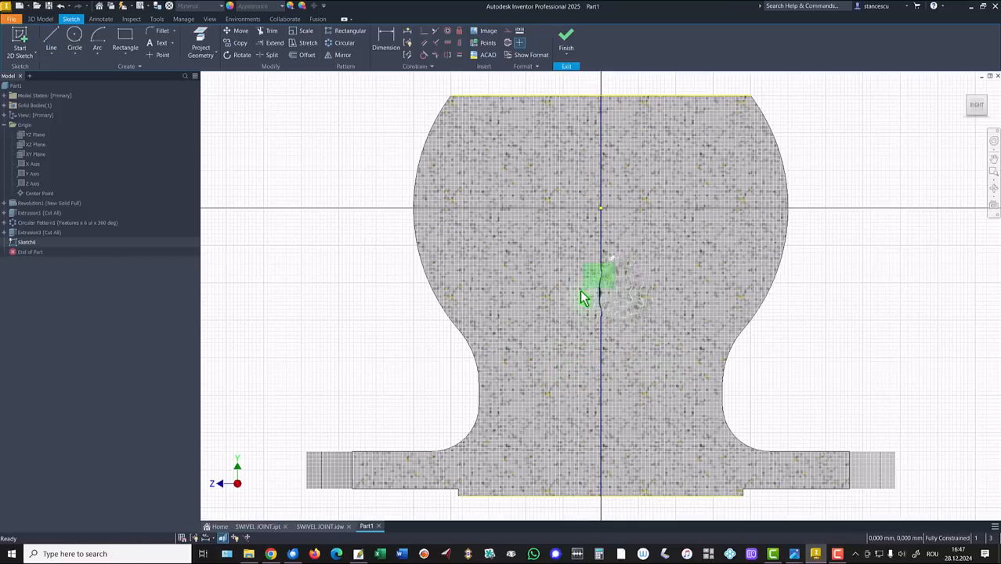
right_click(577, 296)
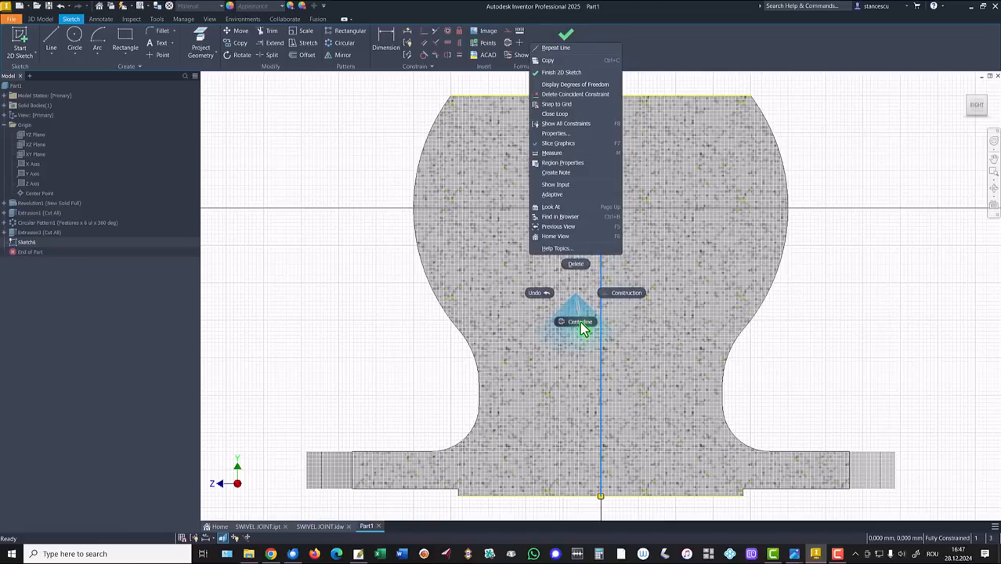
click(612, 300)
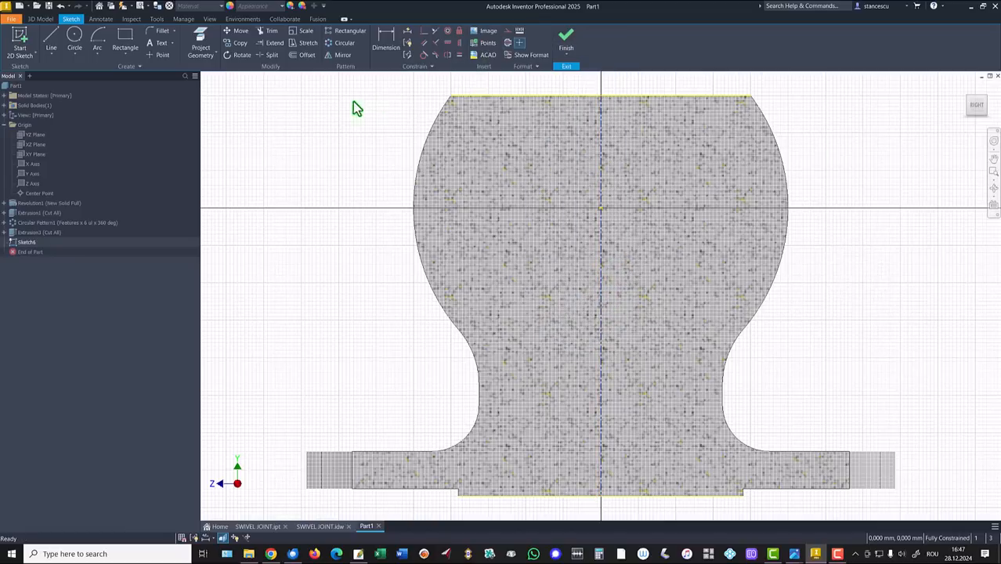
Draw a center-point arc of radius 80 centred at the origin, down the right side
click(99, 43)
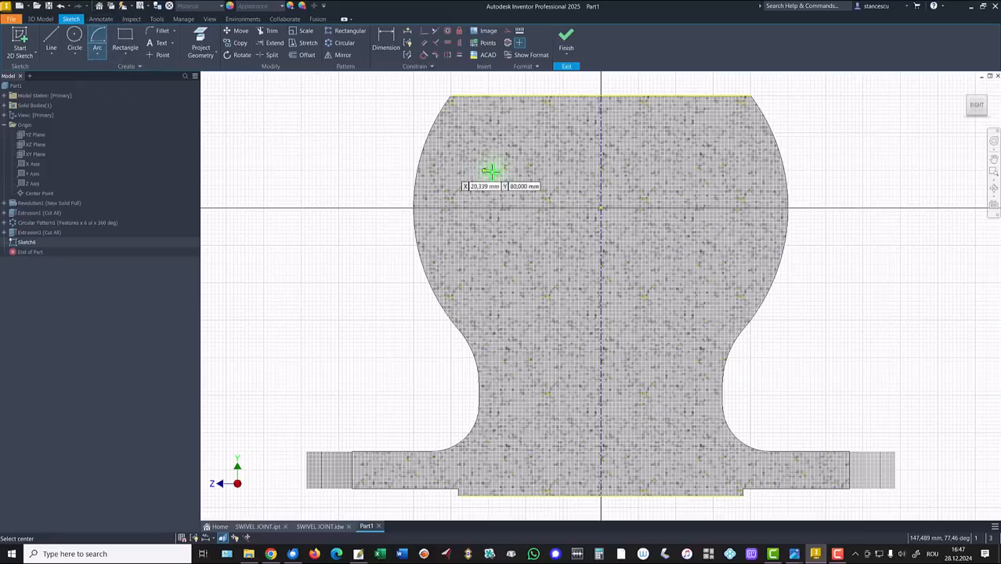
click(601, 208)
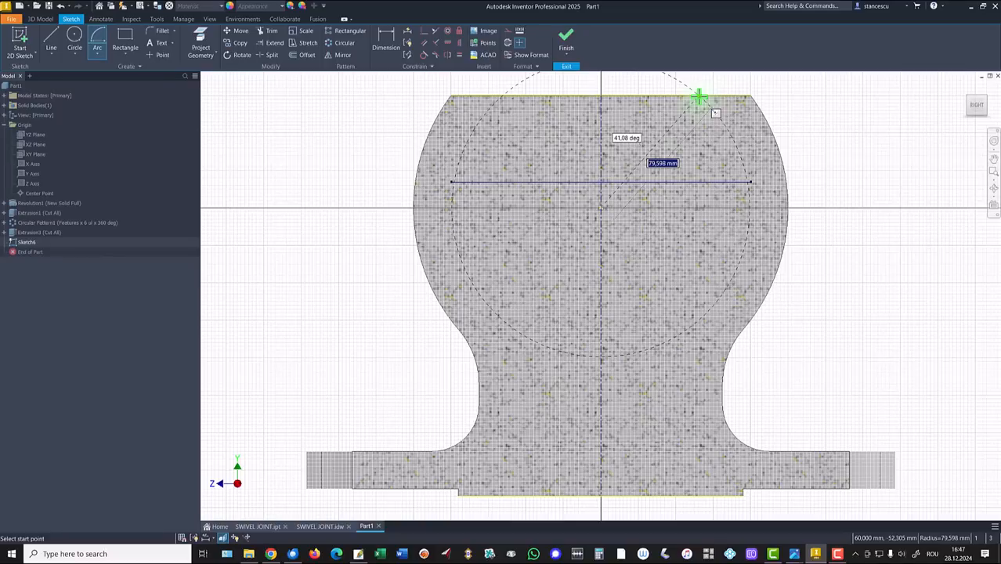
key(Return)
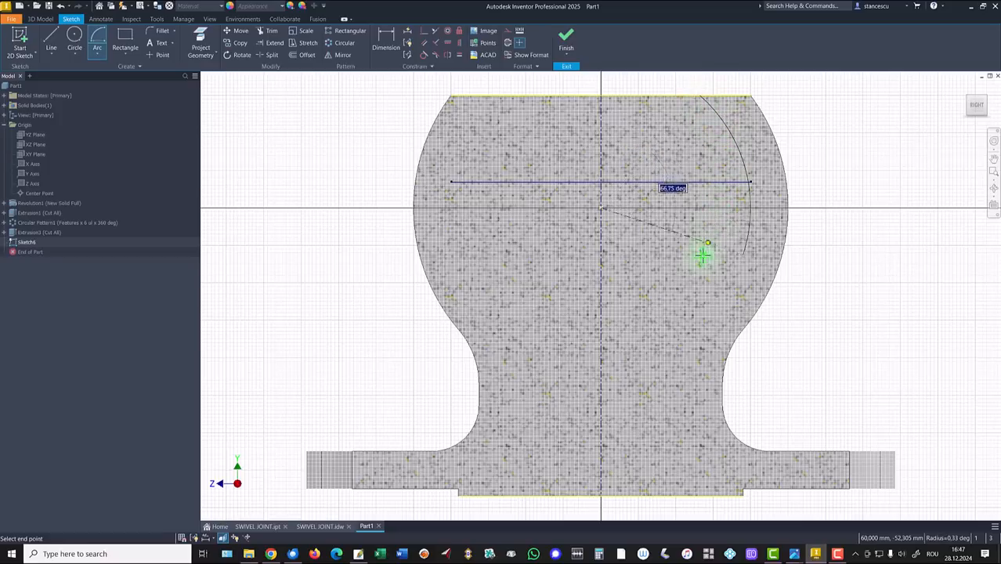
click(672, 294)
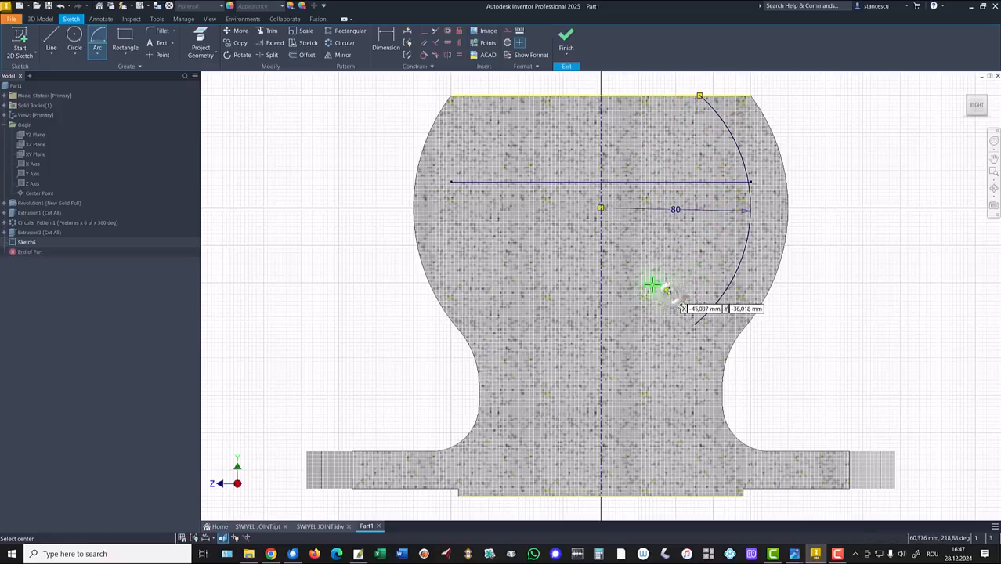
key(Escape)
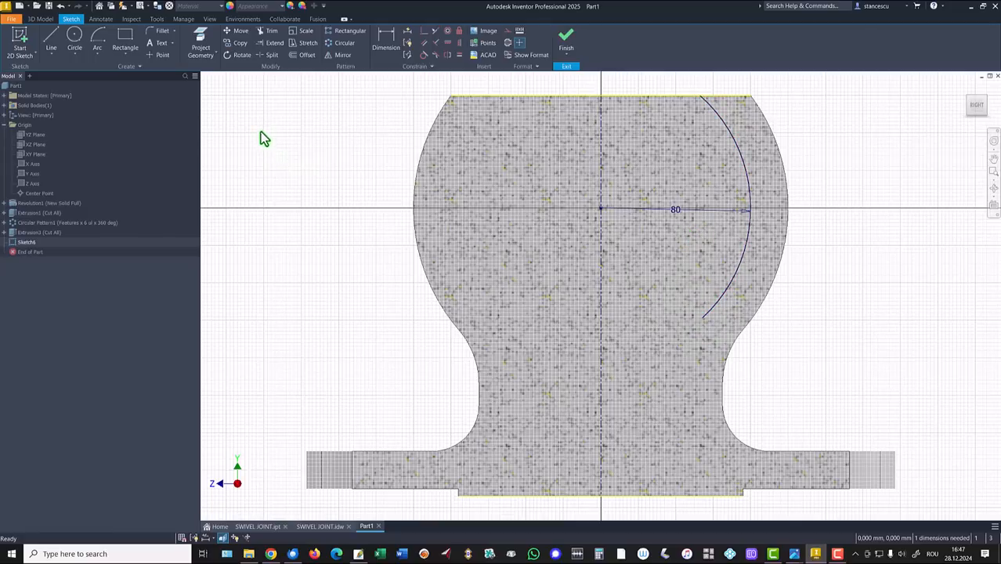
Draw the stepped line chain from the arc's lower end down to the base, closing along the bottom edge
click(51, 39)
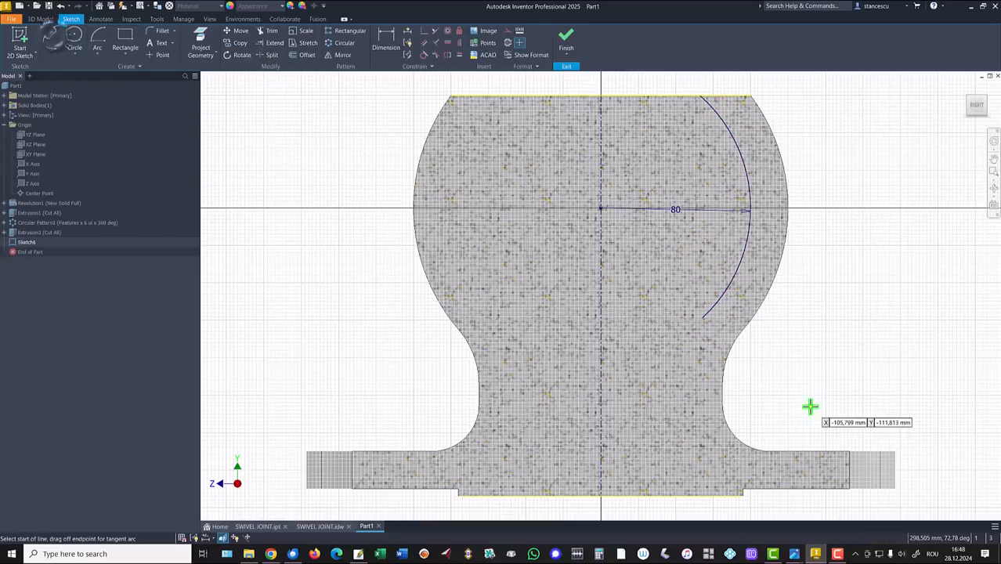
click(704, 317)
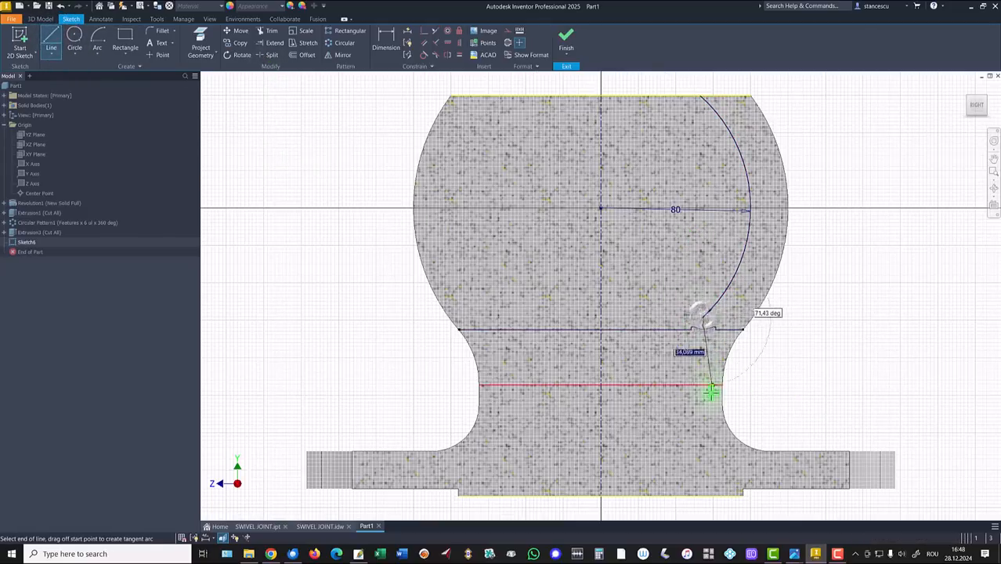
click(703, 394)
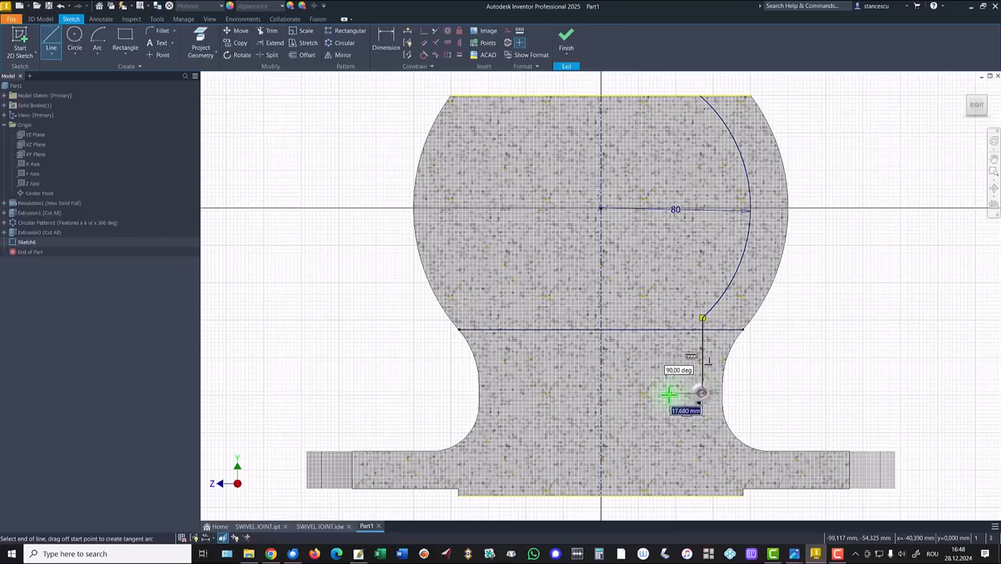
click(669, 393)
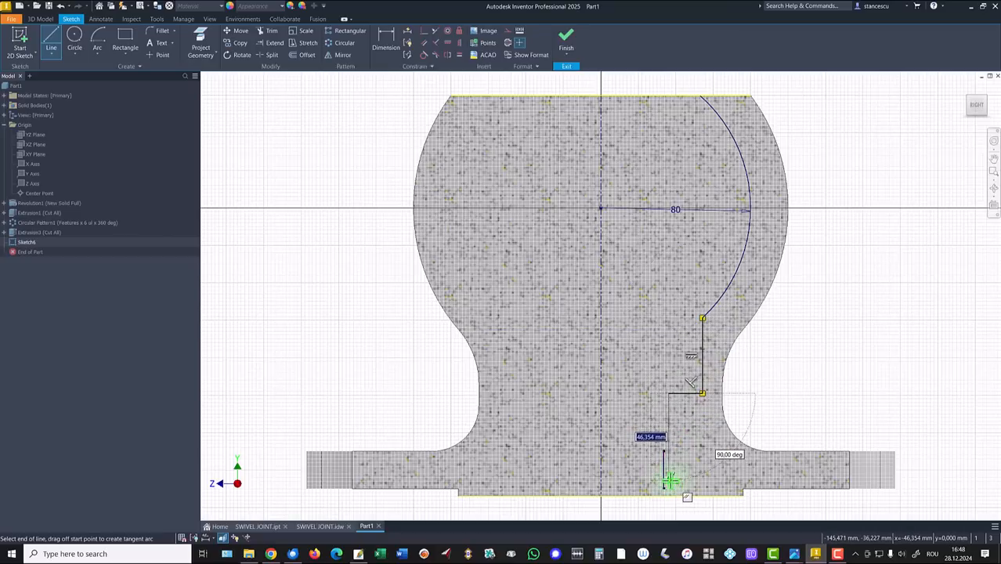
click(668, 479)
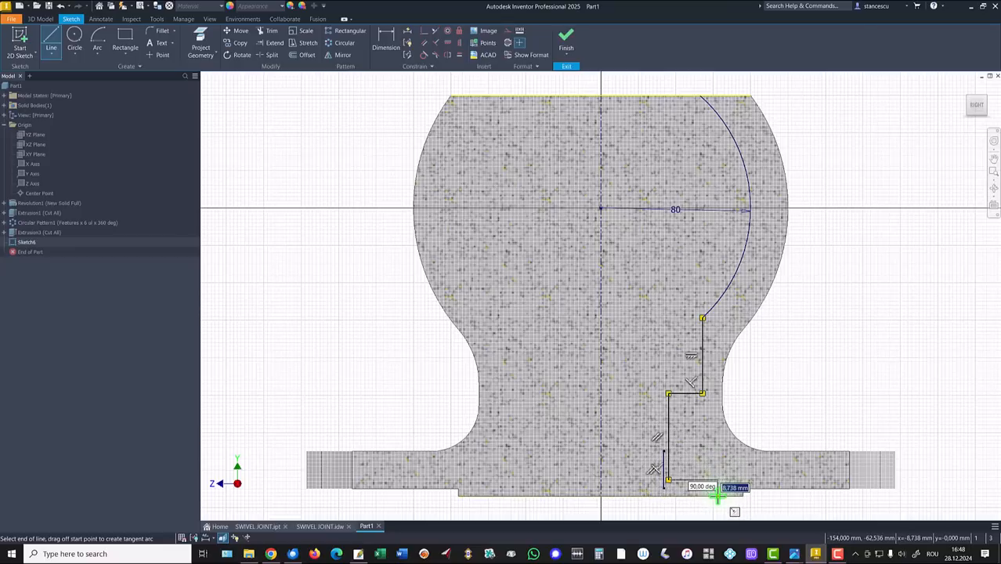
double_click(717, 494)
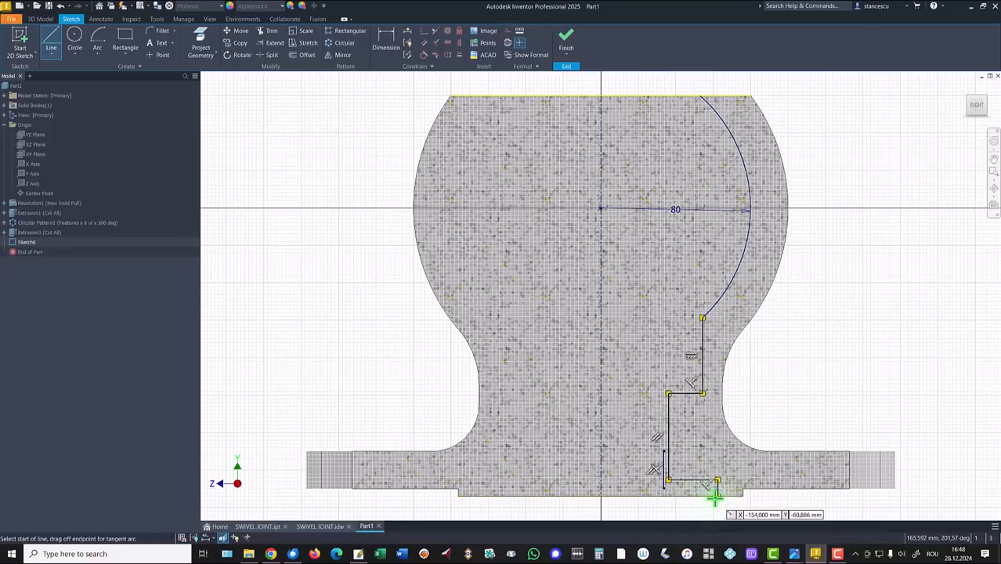
click(717, 495)
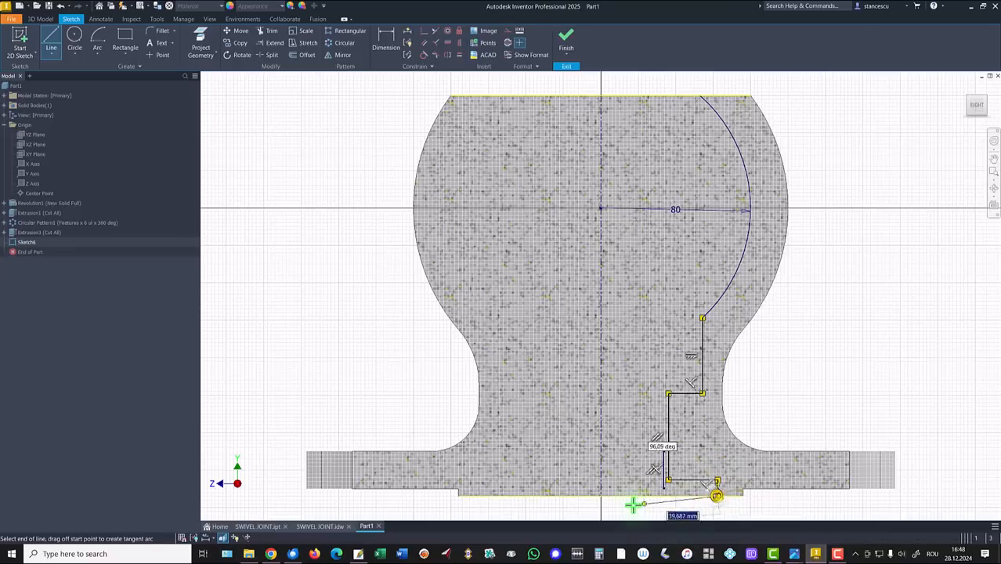
double_click(600, 494)
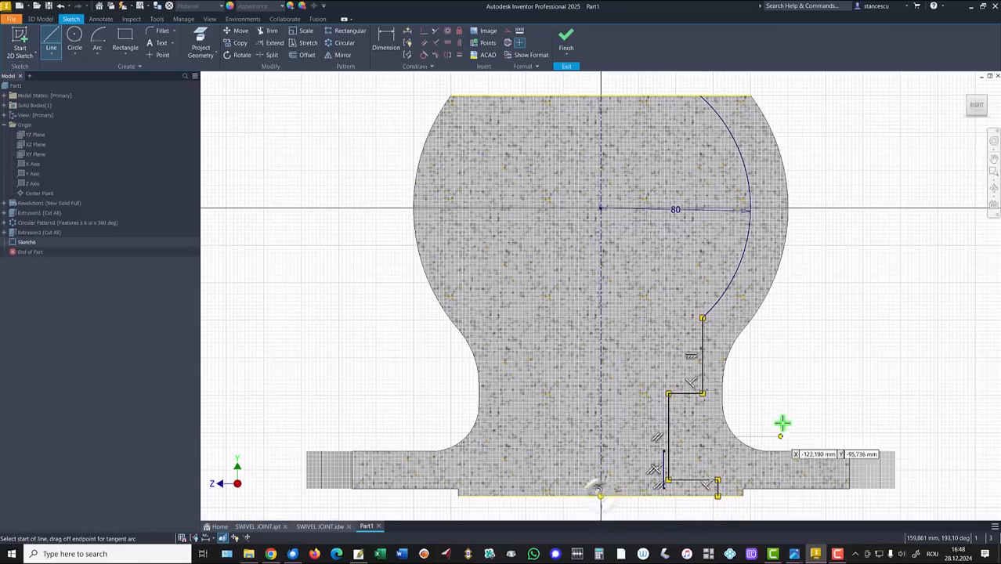
key(Escape)
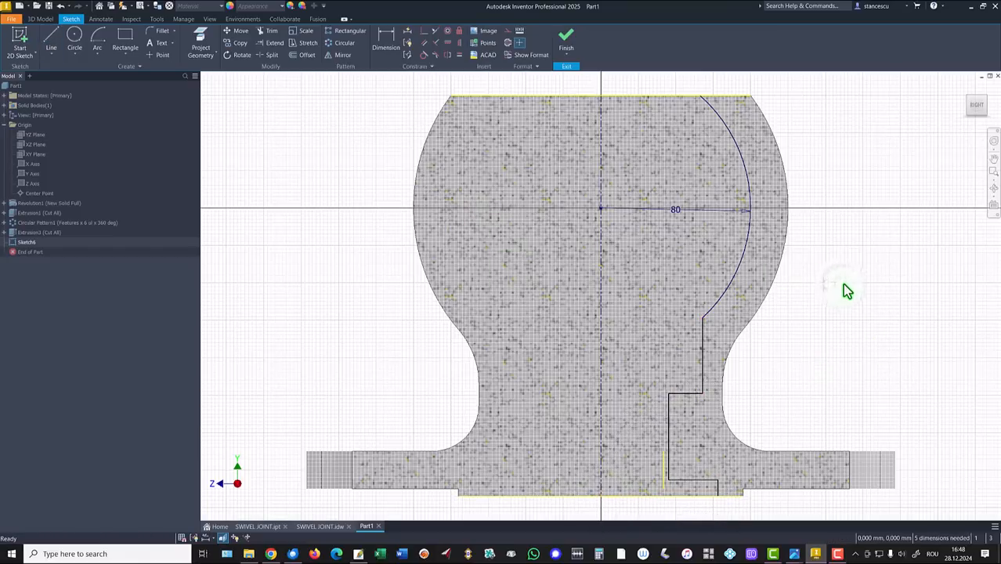
Dimension the inner step diameters as Ø85 and Ø64 about the centre axis
key(Escape)
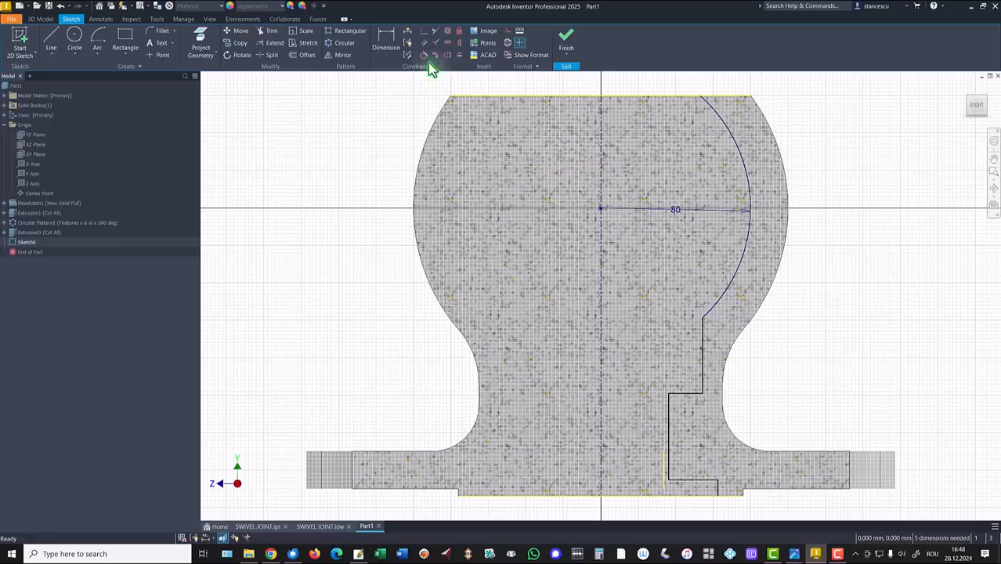
click(386, 37)
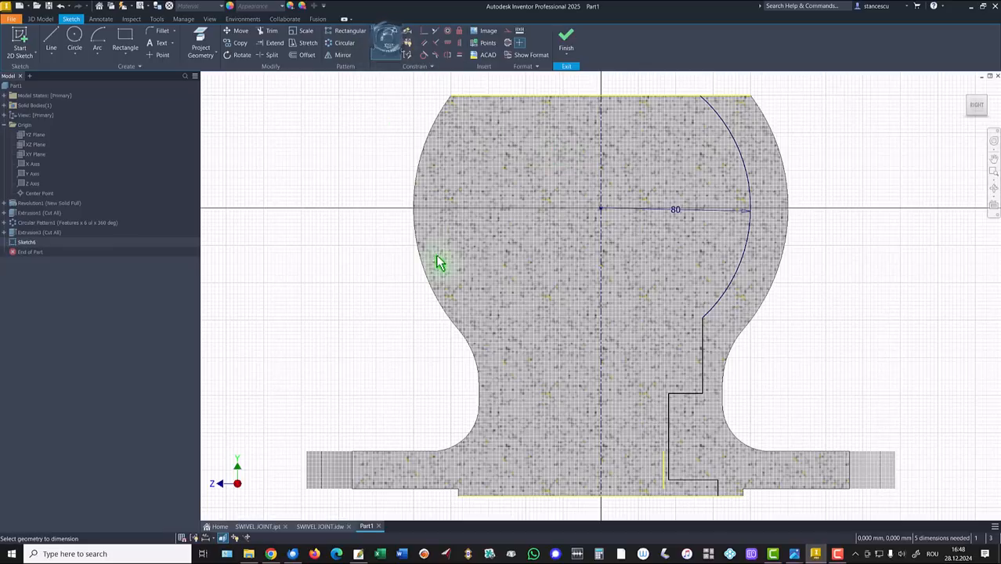
click(604, 369)
click(638, 288)
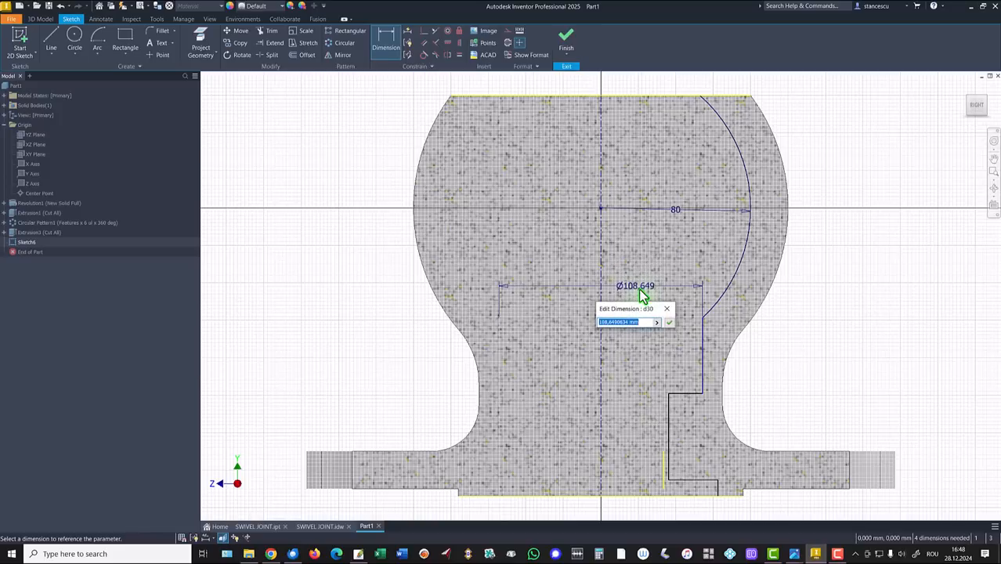
text(85)
key(Return)
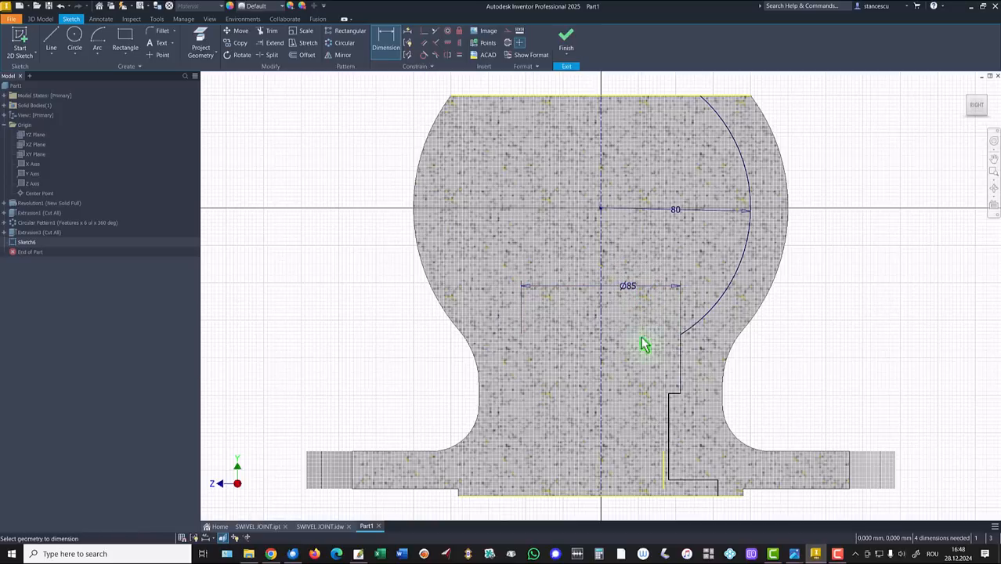
click(672, 426)
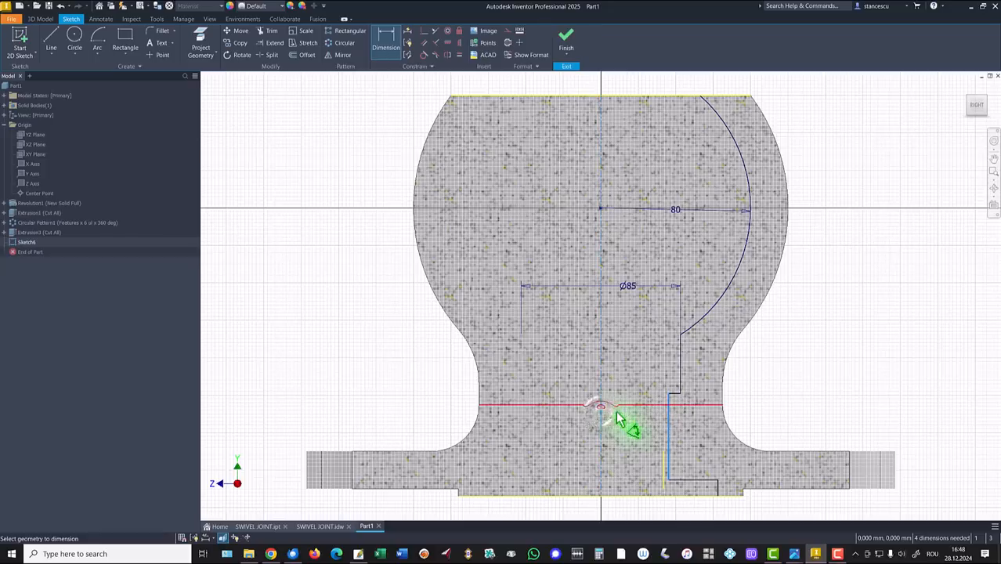
click(617, 419)
click(627, 422)
text(3)
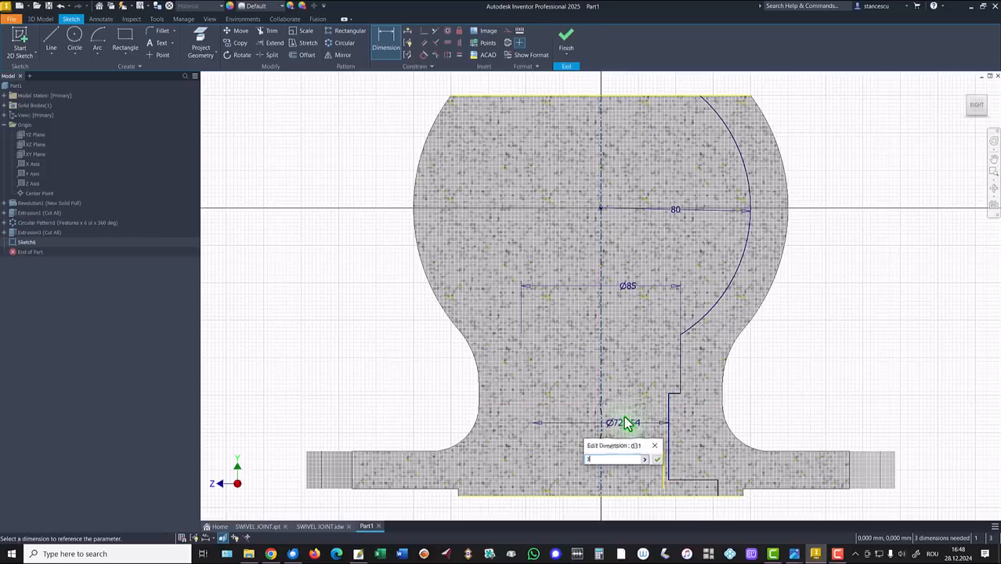
key(BackSpace)
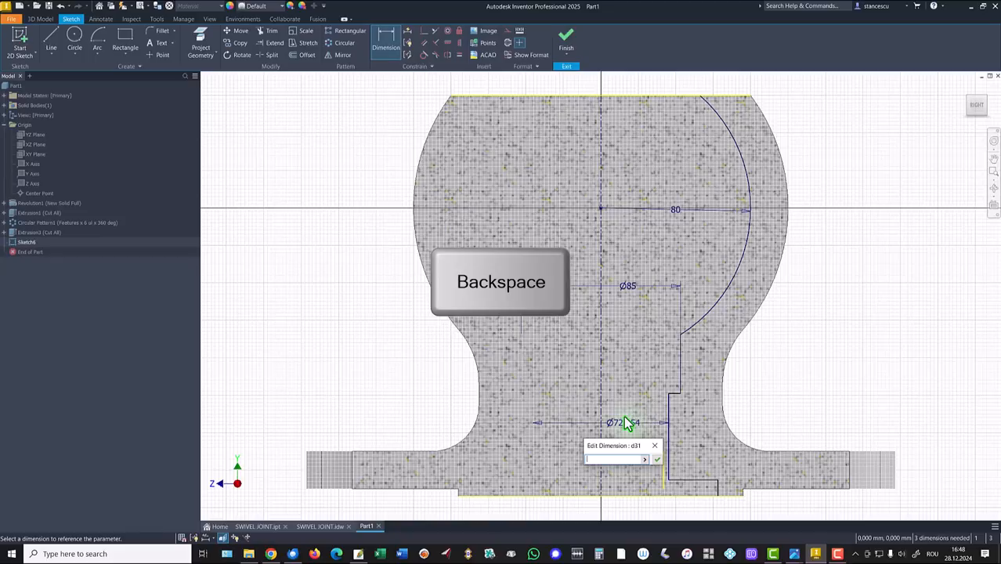
text(64)
key(Return)
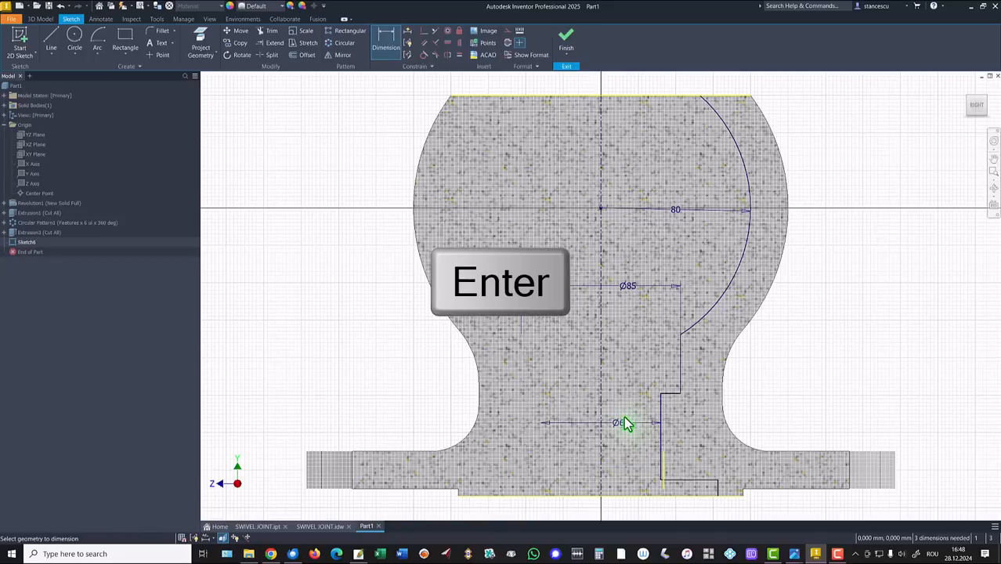
Add a Ø120 diameter to the bottom step's outer line
scroll(699, 480, up, 3)
middle_drag(700, 481, 689, 329)
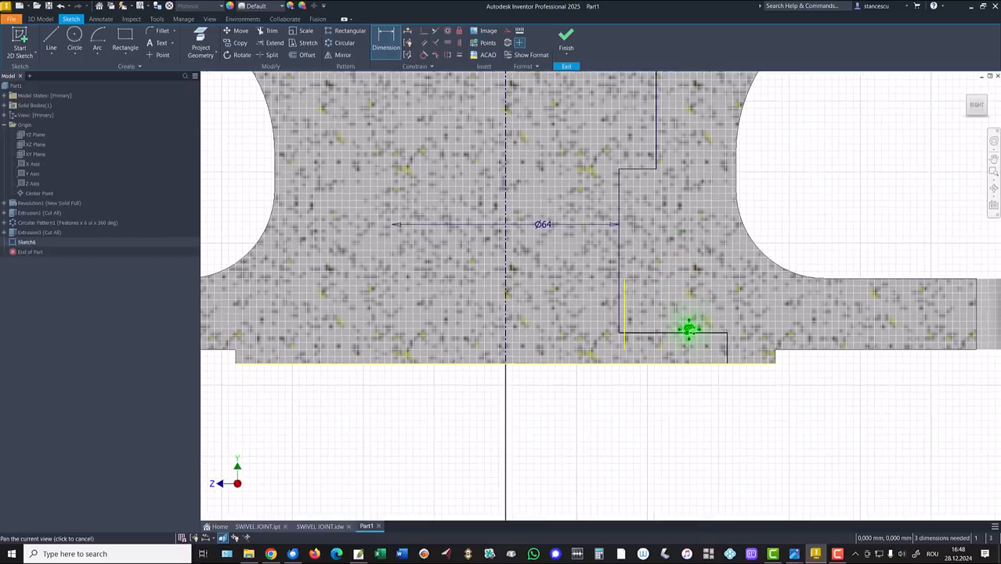
click(728, 349)
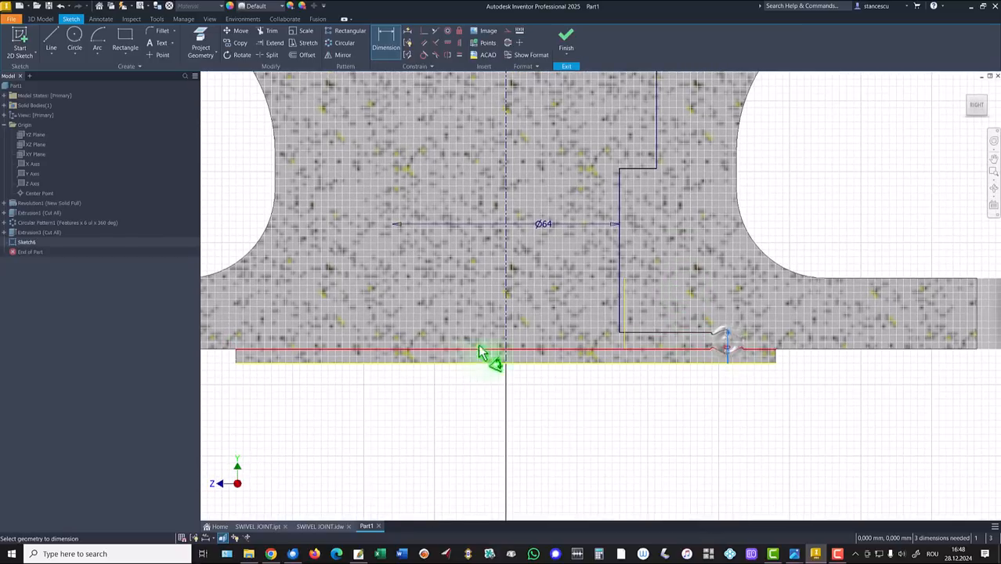
click(504, 341)
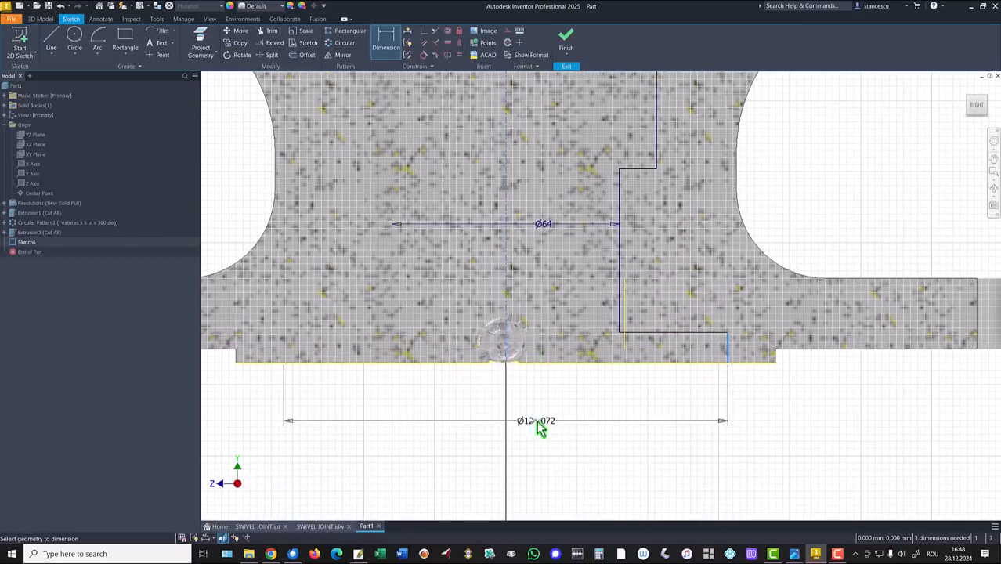
click(537, 424)
text(120)
key(Return)
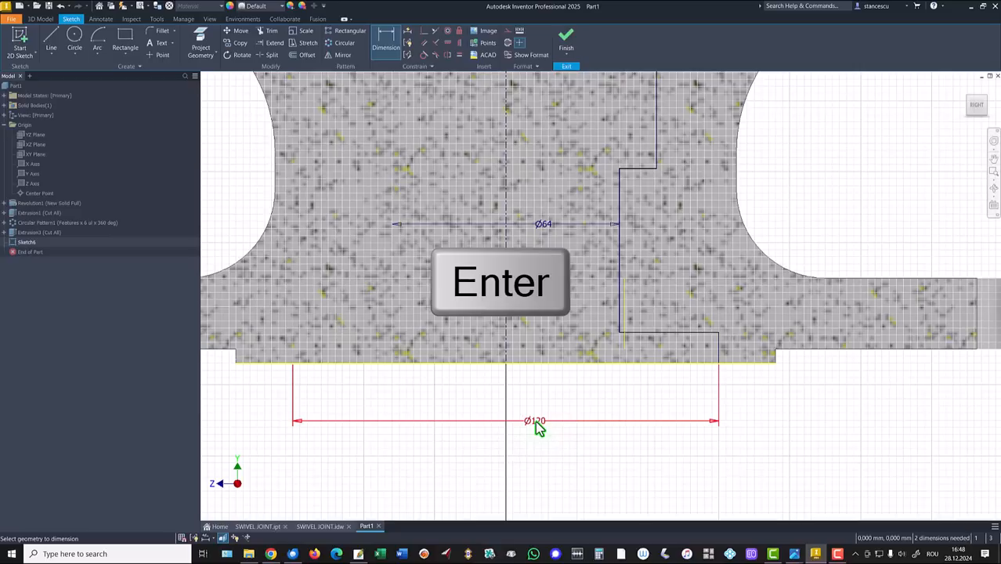
Add step heights of 6 and 43 from the bottom edge, fully constraining the profile
click(684, 336)
click(698, 362)
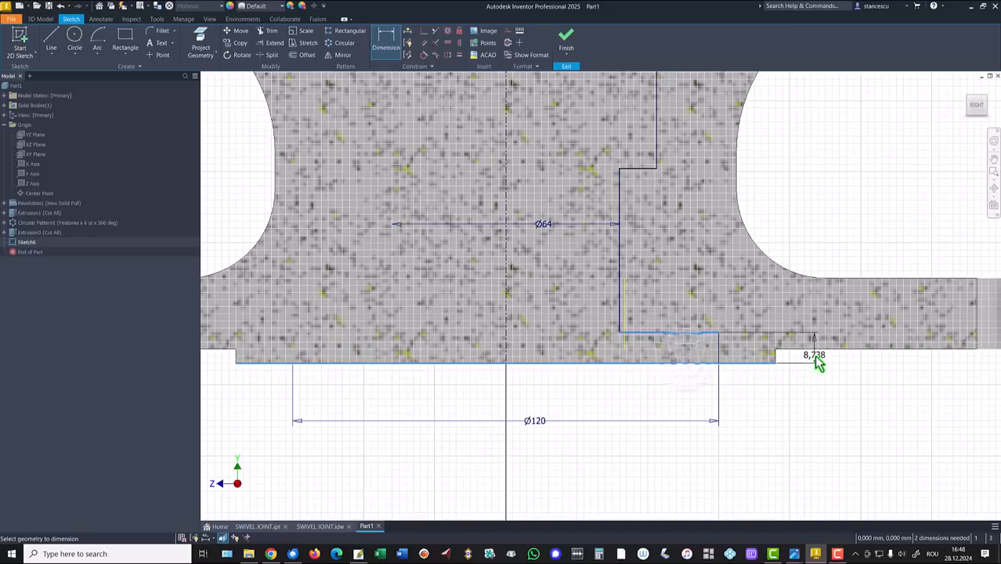
click(814, 355)
key(Return)
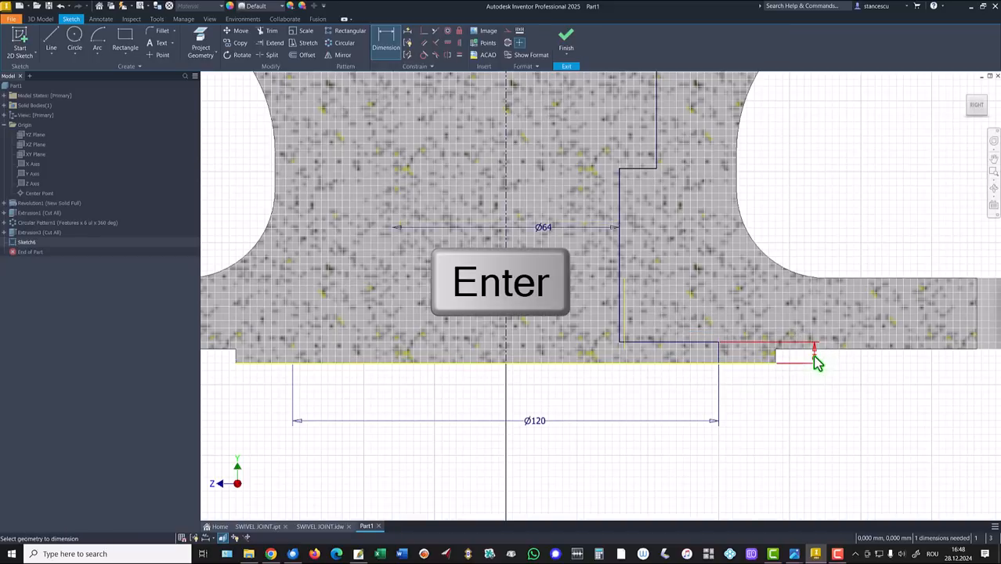
scroll(814, 355, down, 5)
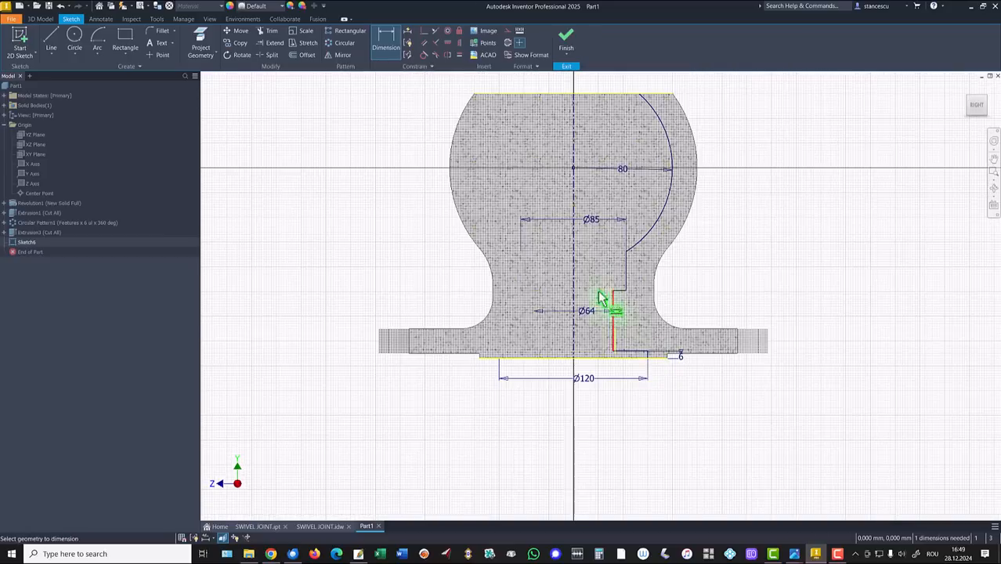
scroll(628, 298, up, 3)
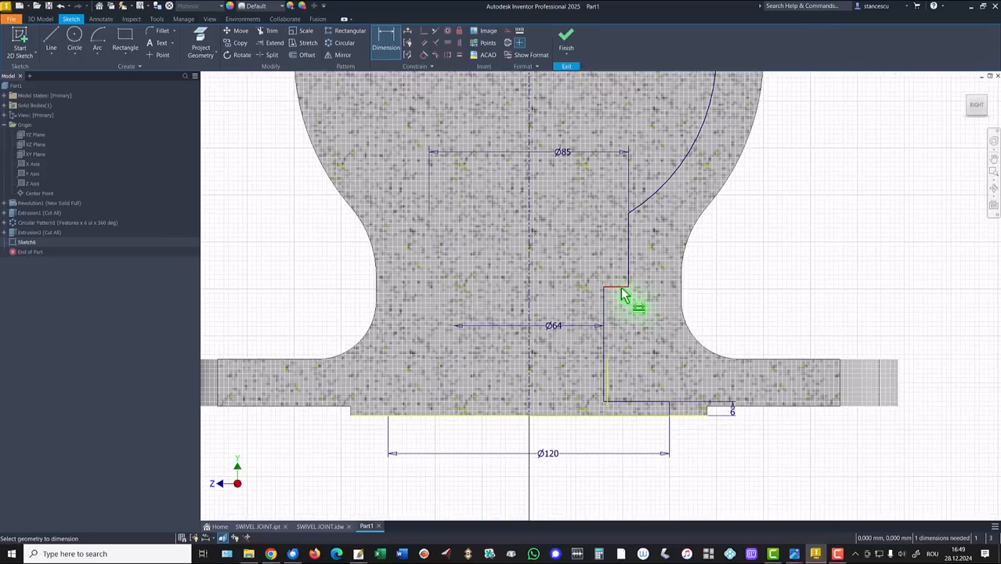
click(622, 289)
click(834, 406)
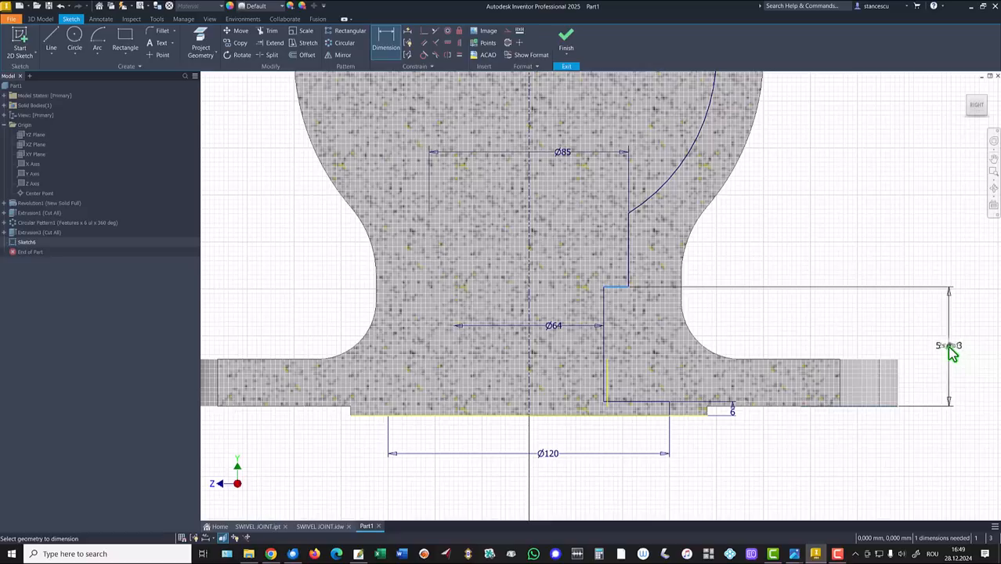
click(952, 354)
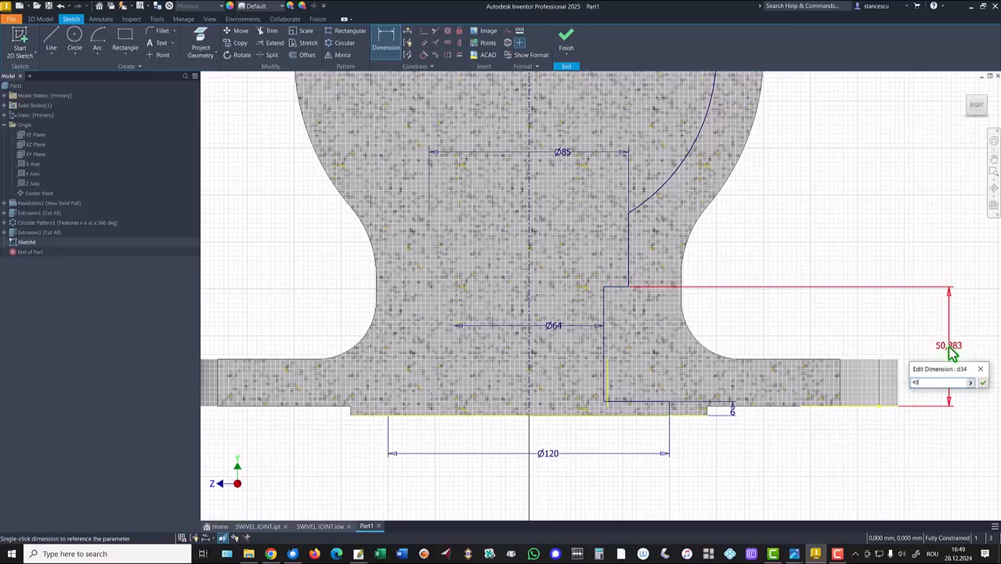
key(Return)
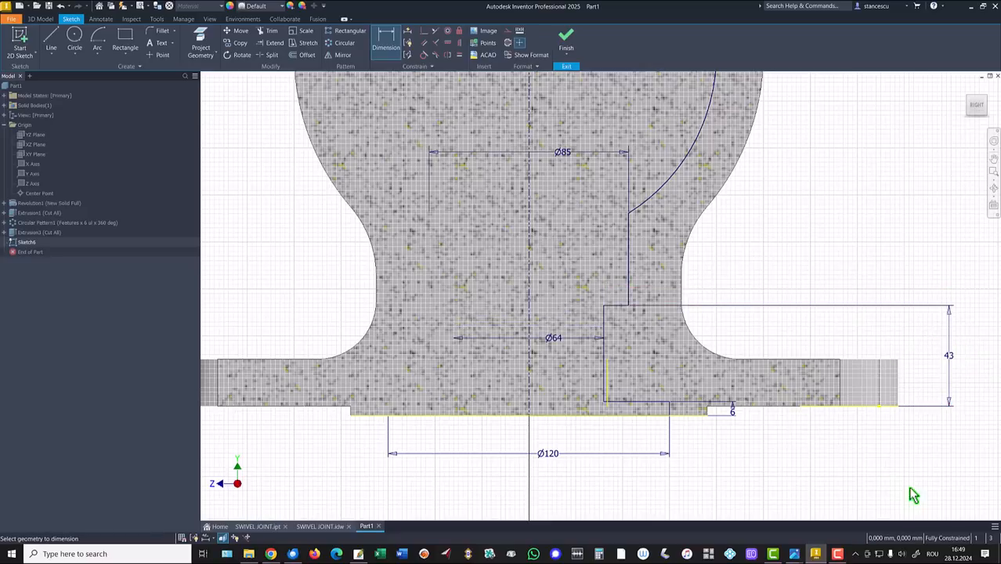
key(Home)
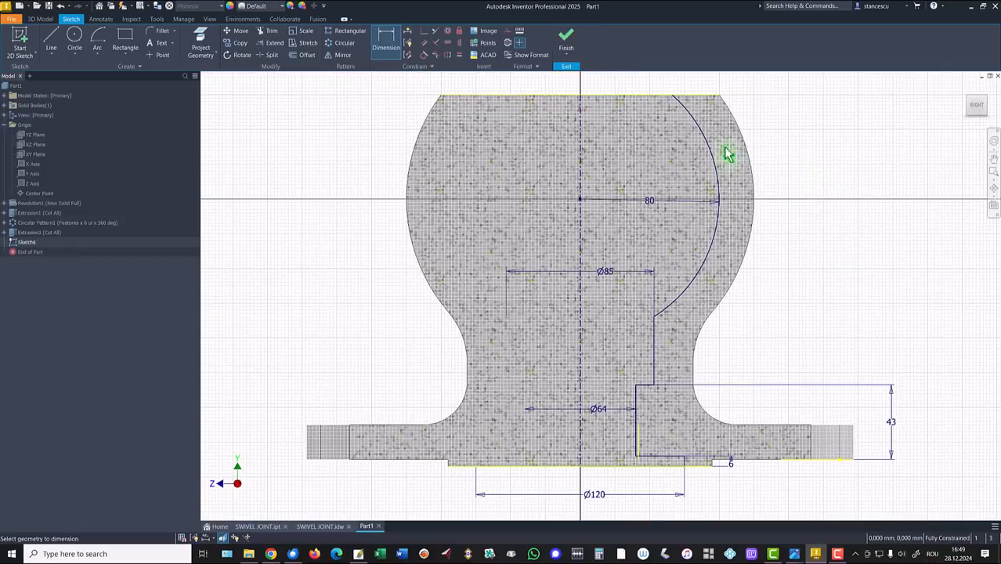
key(l)
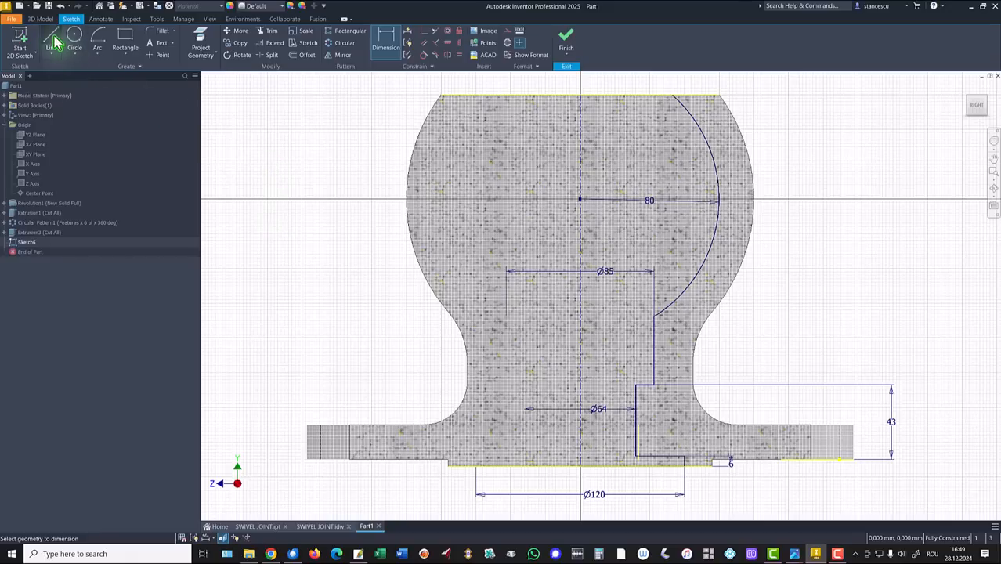
Draw a vertical line down from the arc's top end and dimension it Ø140 about the centerline
click(695, 95)
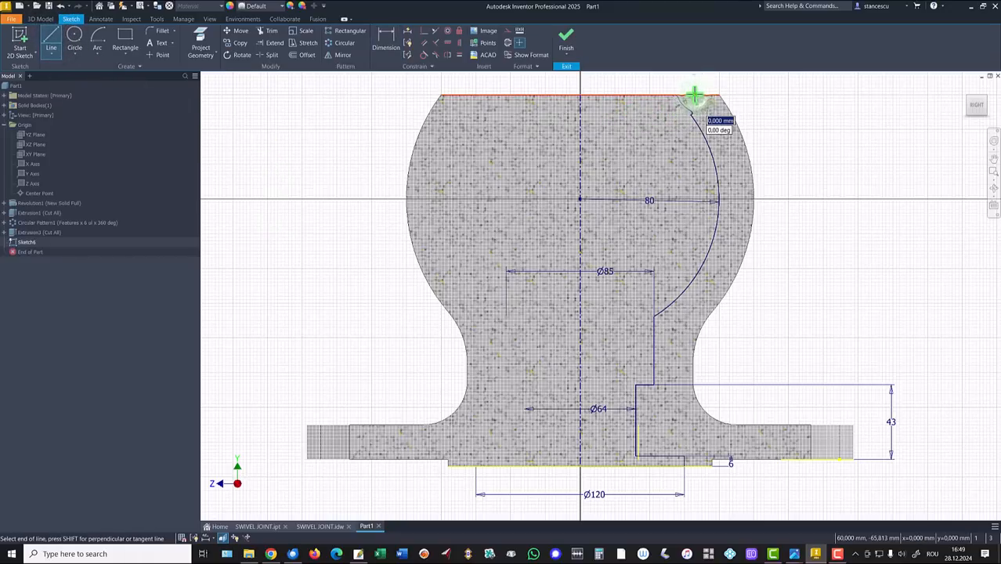
double_click(694, 277)
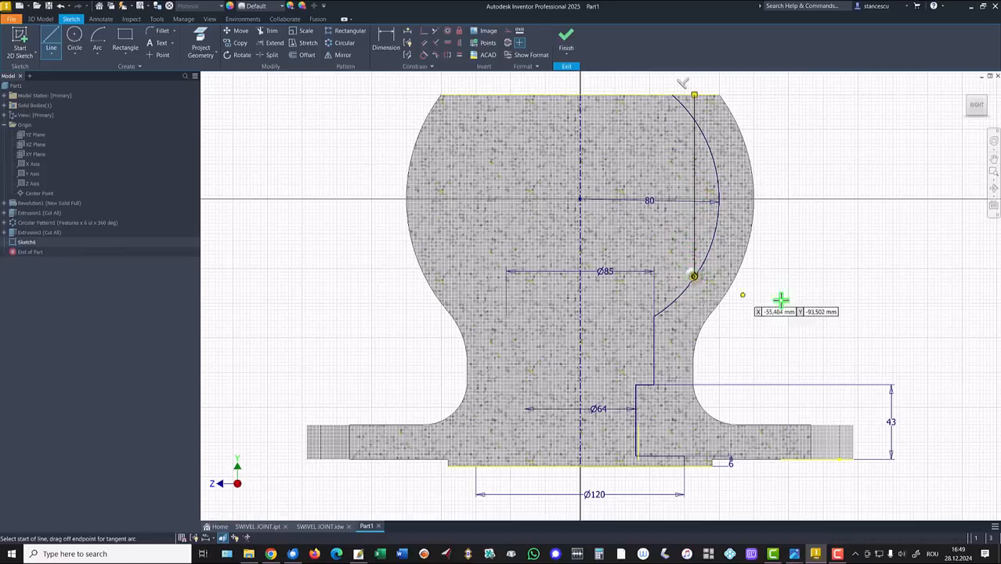
key(Escape)
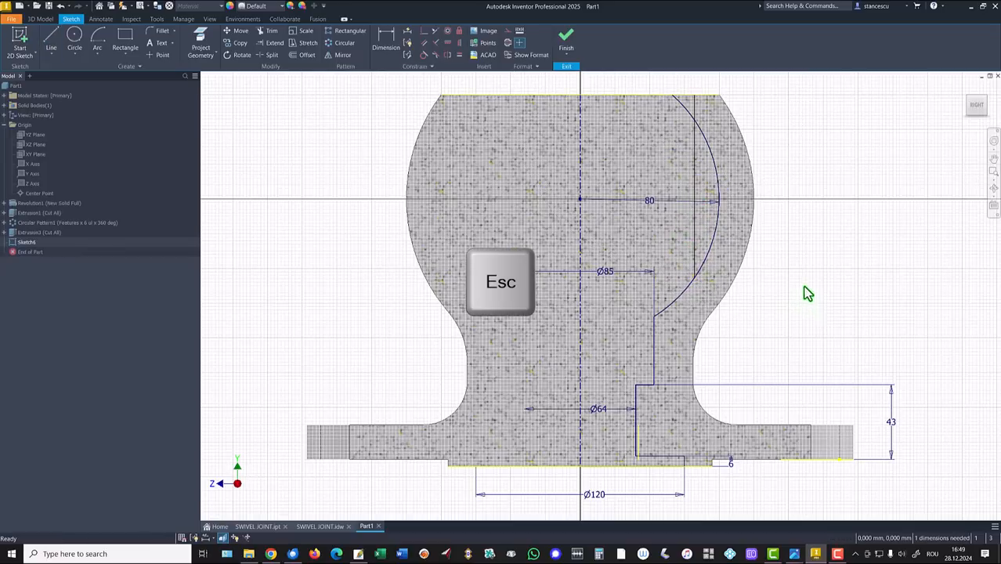
middle_drag(807, 291, 813, 353)
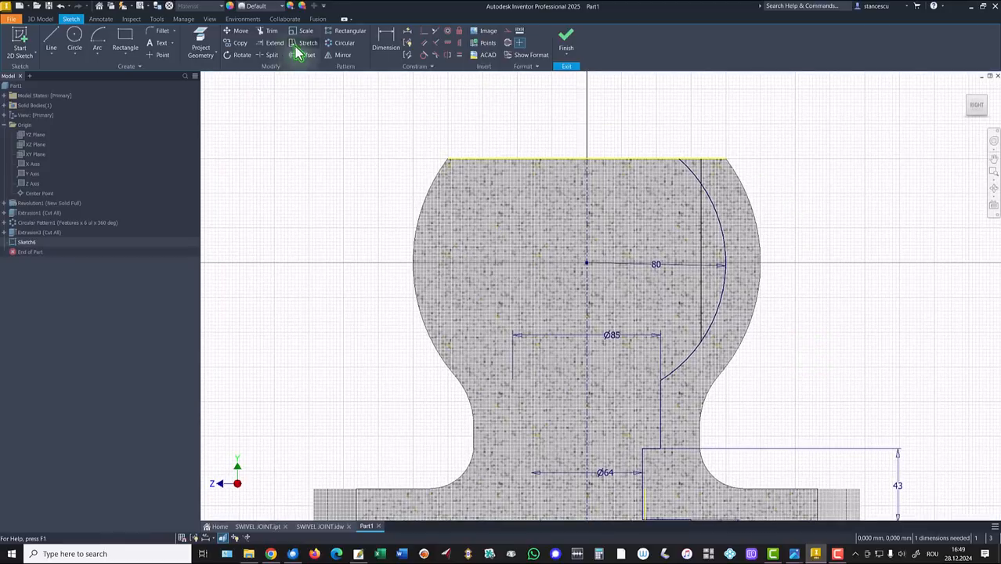
click(385, 41)
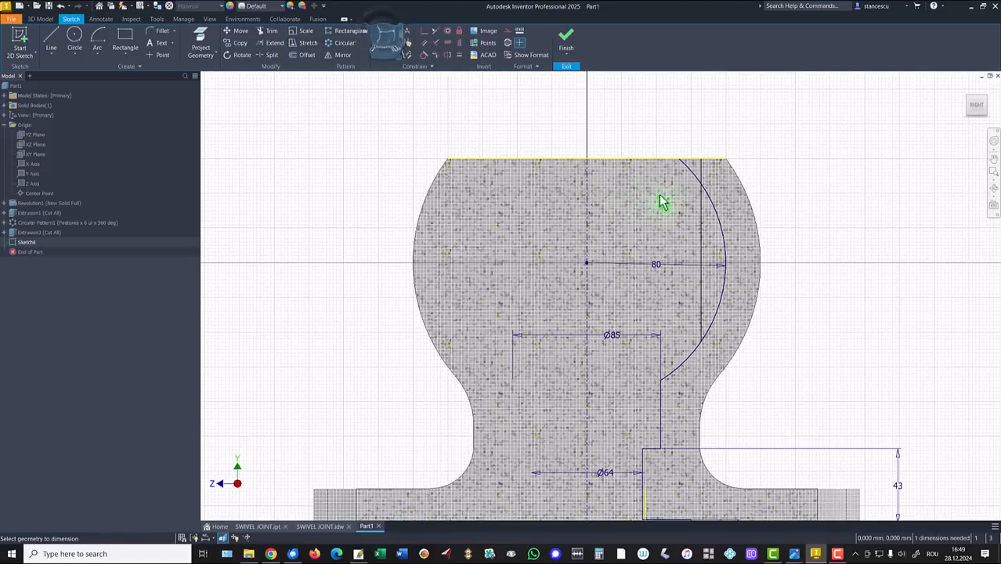
click(703, 227)
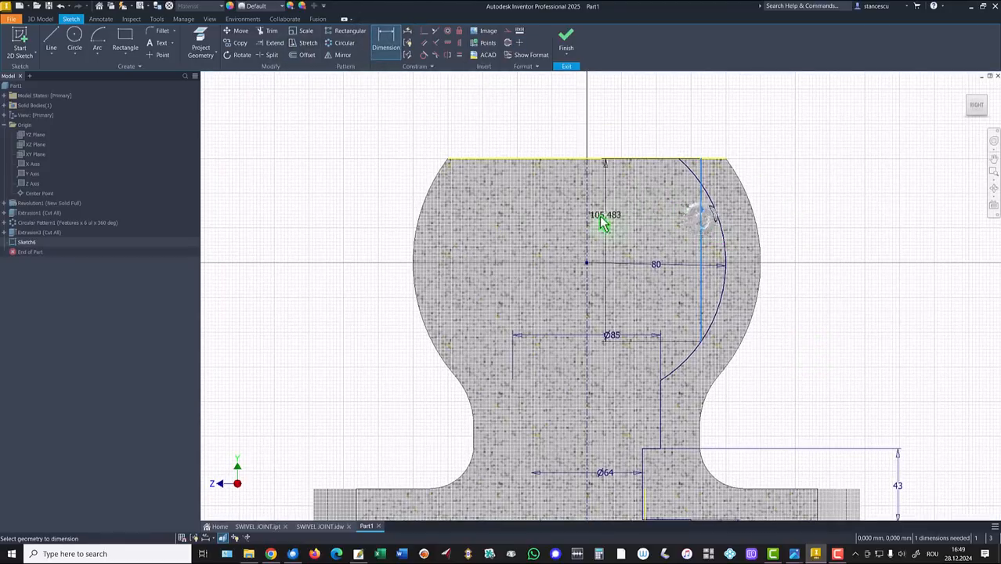
click(596, 225)
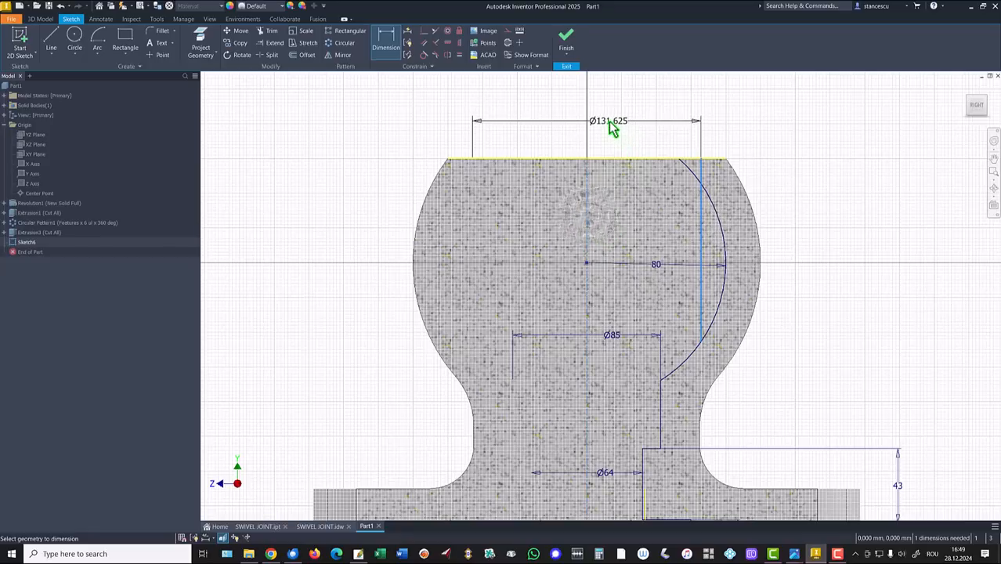
click(608, 121)
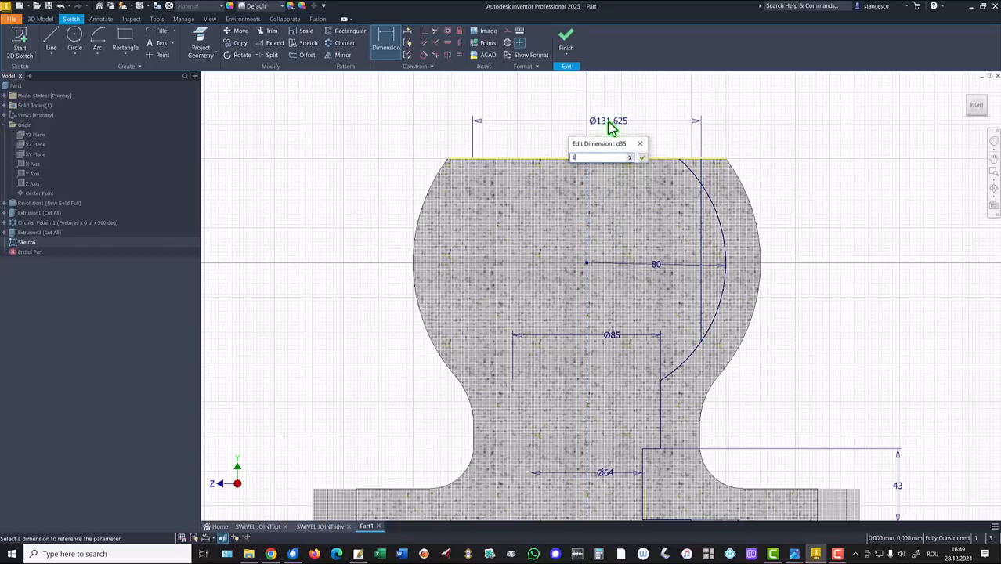
key(Return)
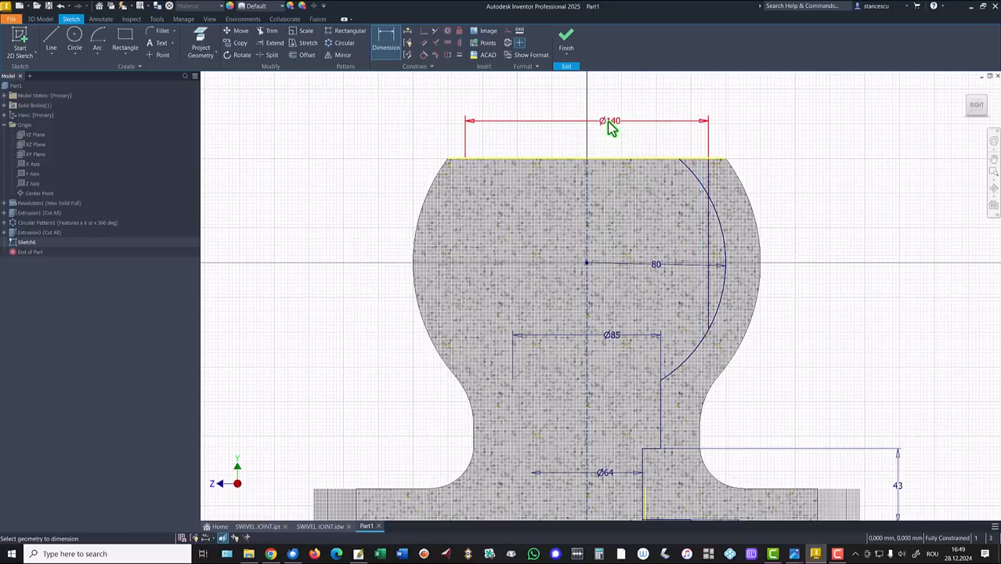
key(Escape)
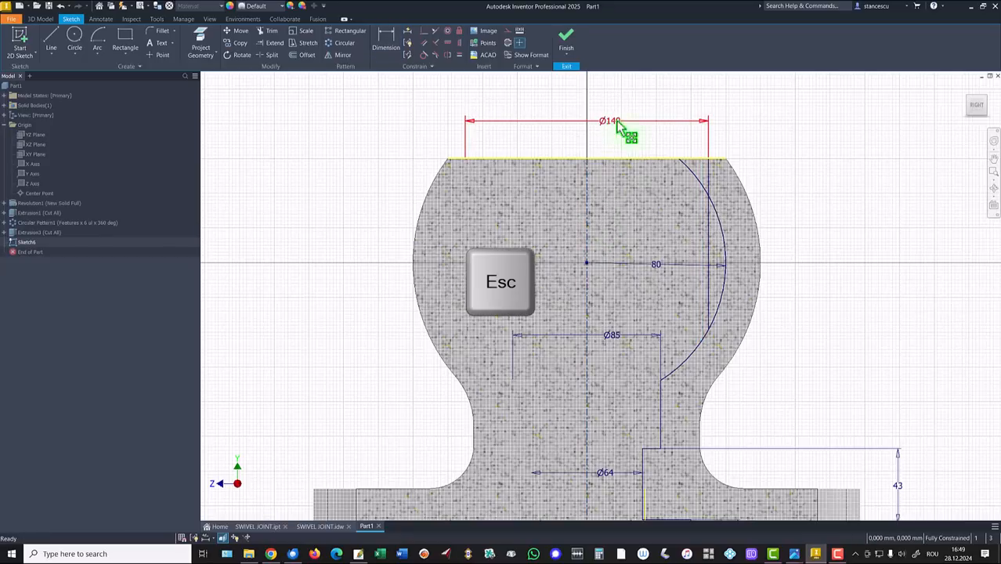
Convert that vertical line to construction geometry
click(710, 233)
right_click(812, 184)
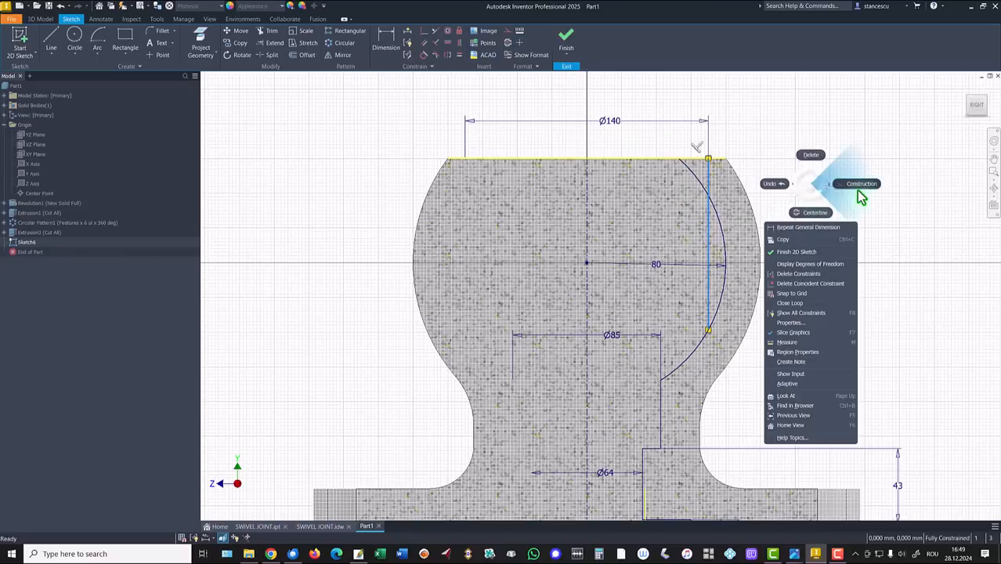
click(864, 185)
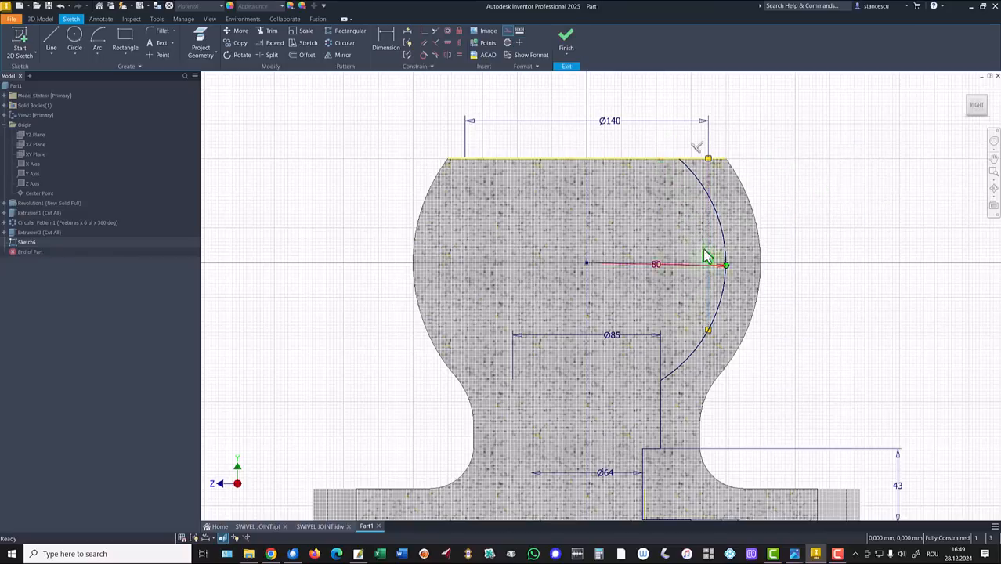
key(Home)
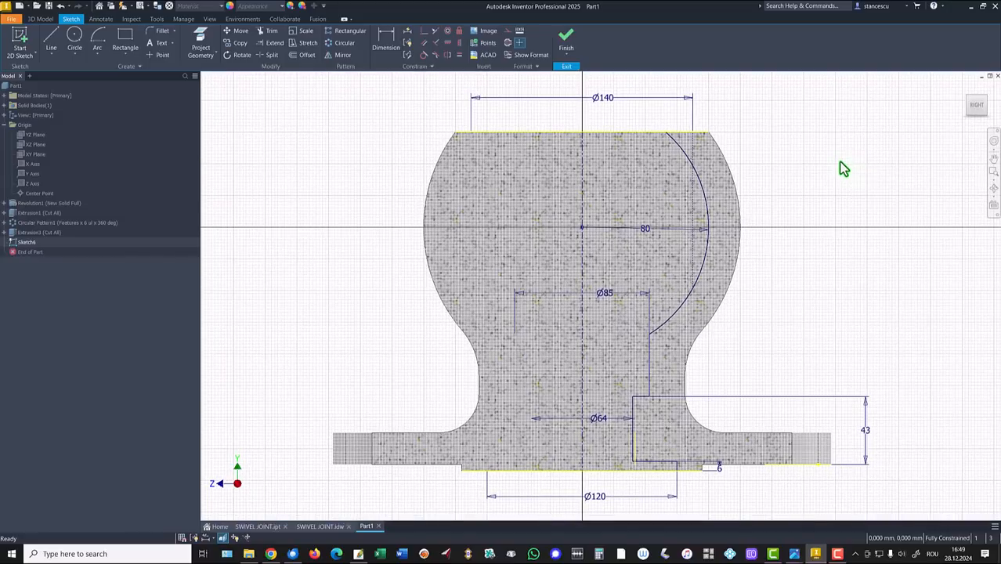
Finish Sketch6 and revolve it as a full 360° cut to hollow out the ball
click(568, 43)
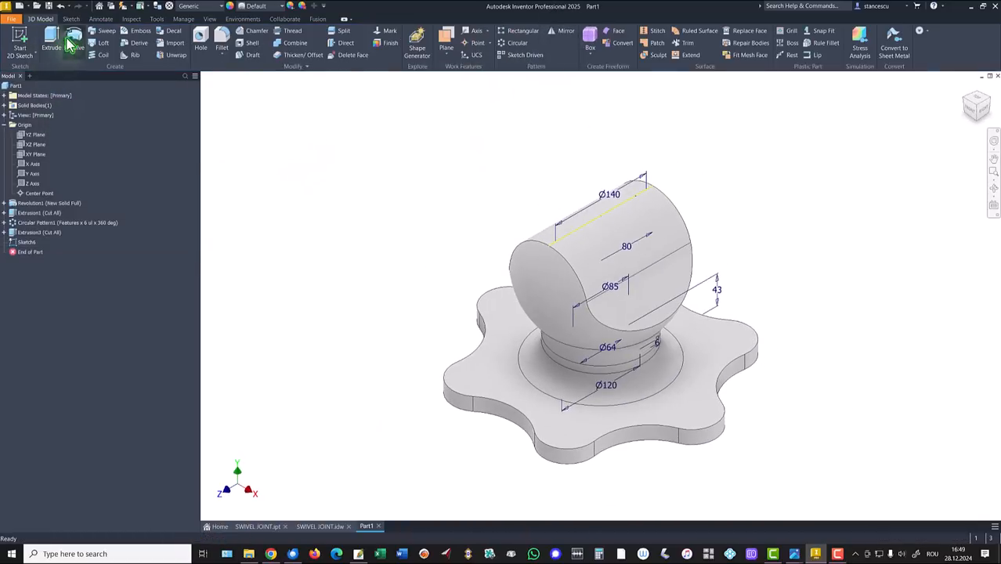
click(74, 44)
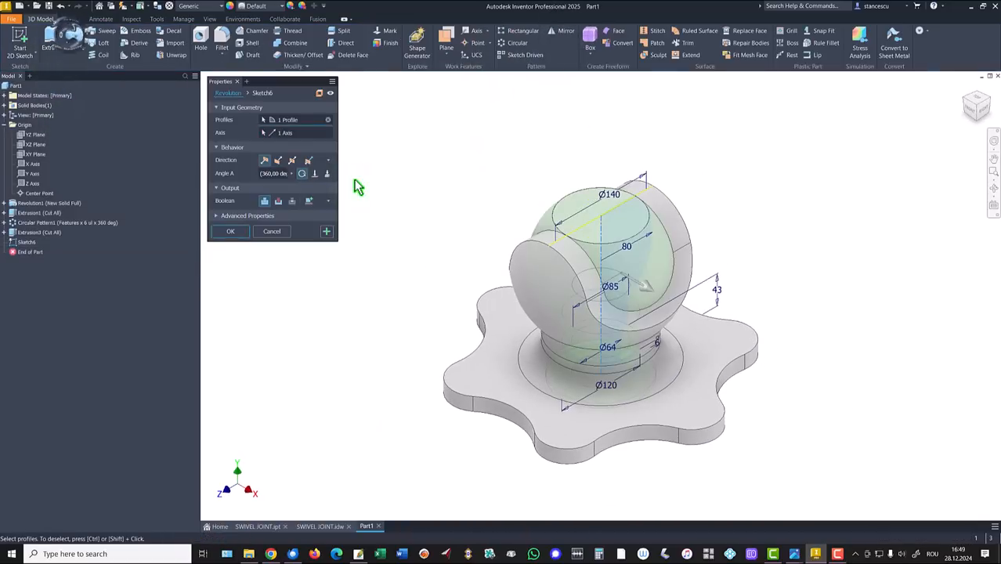
click(278, 201)
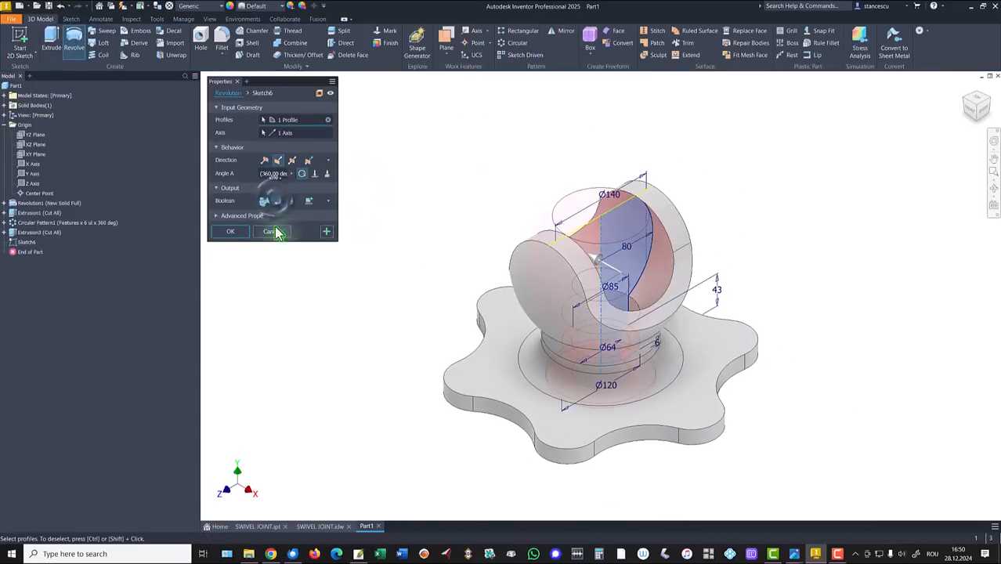
click(233, 231)
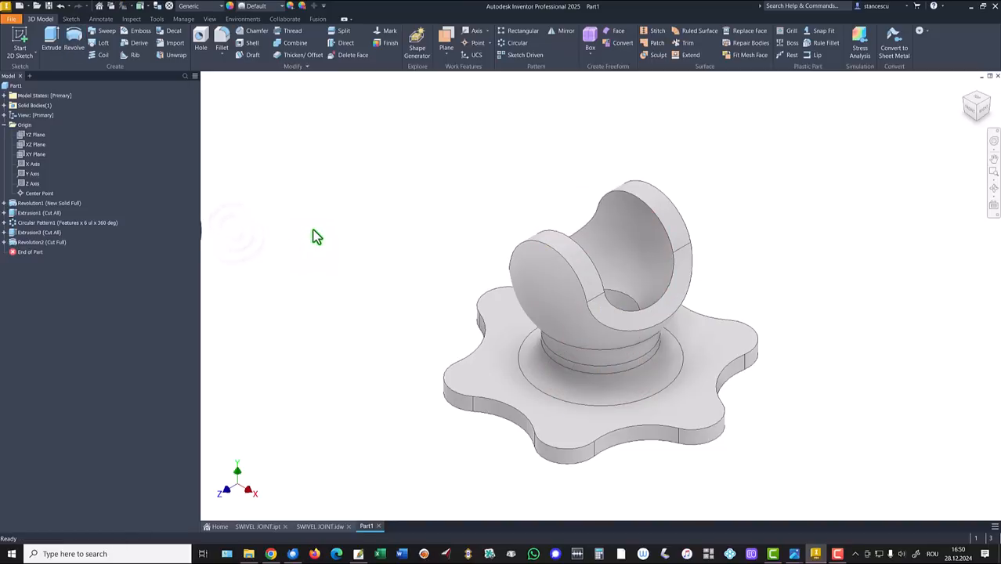
key(Home)
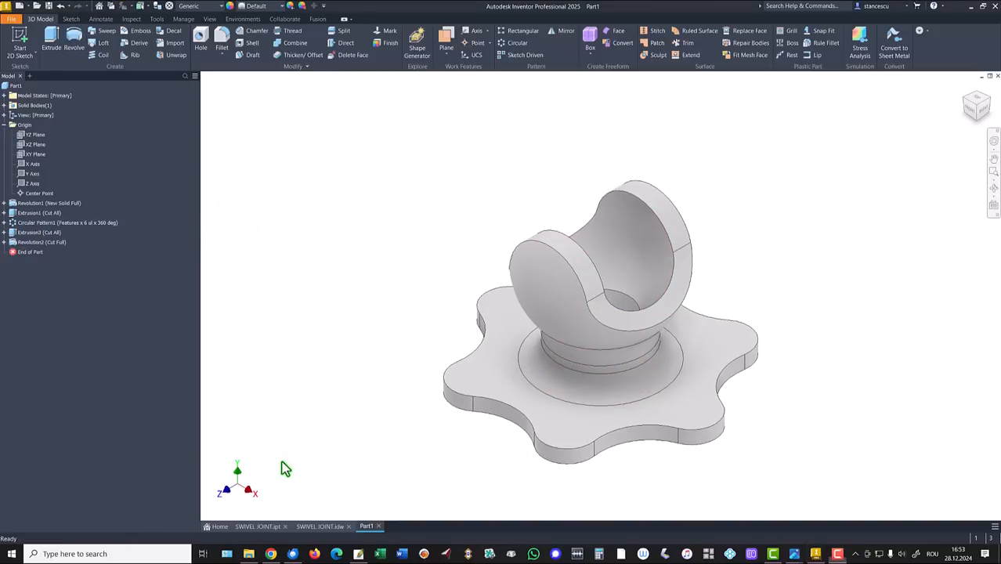
click(260, 526)
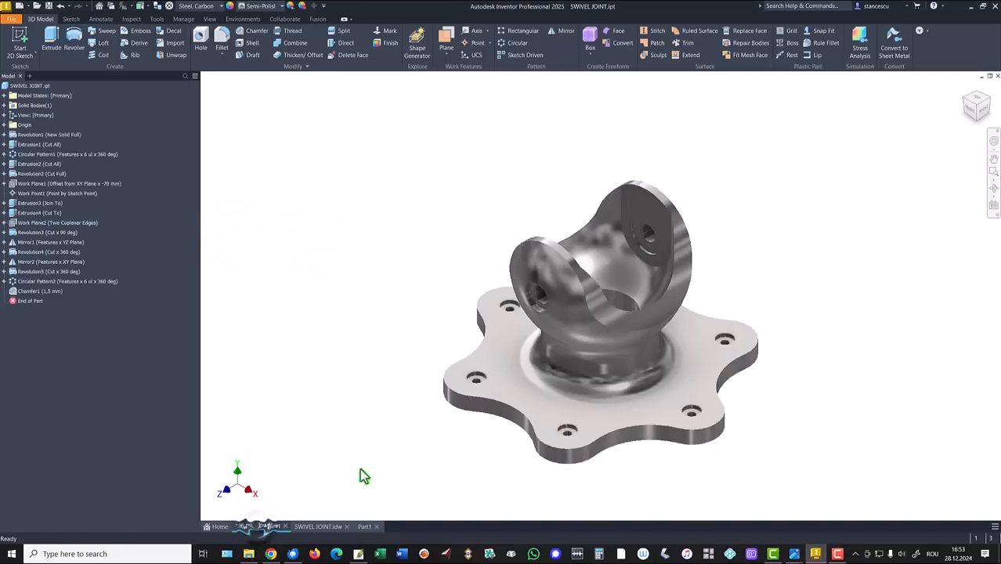
shift+middle_drag(657, 206, 636, 279)
scroll(682, 250, up, 5)
click(737, 237)
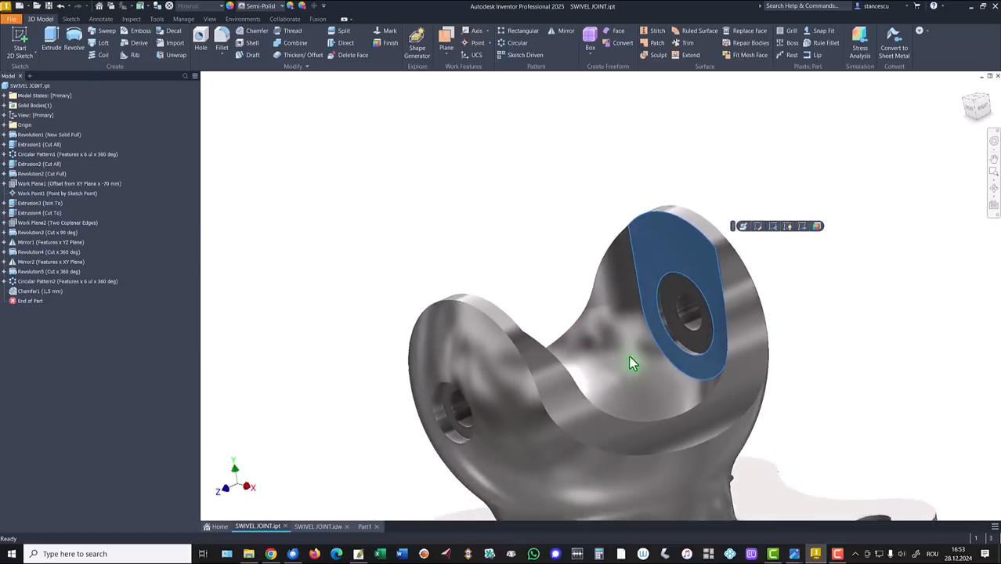
click(510, 180)
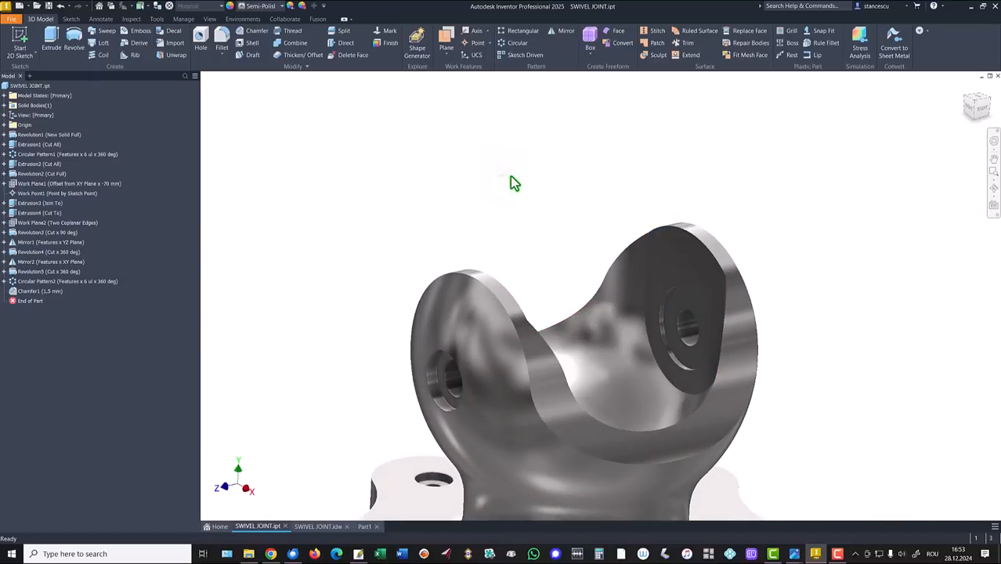
key(F6)
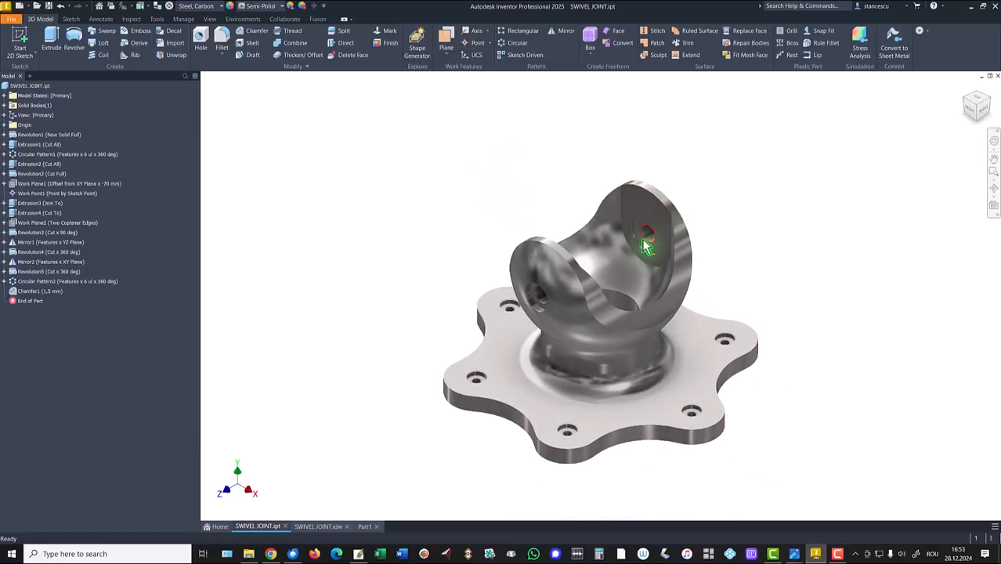
click(365, 527)
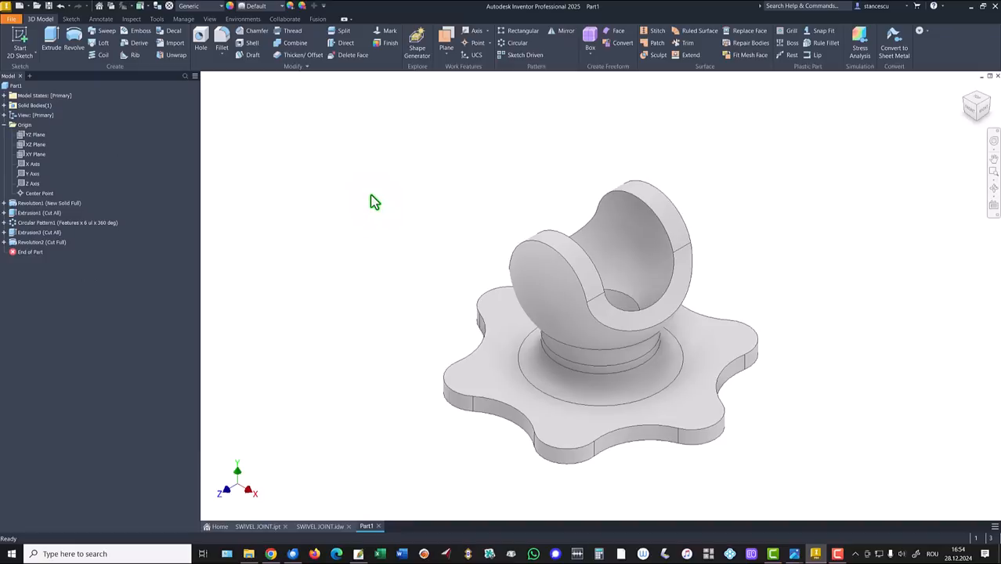
click(447, 41)
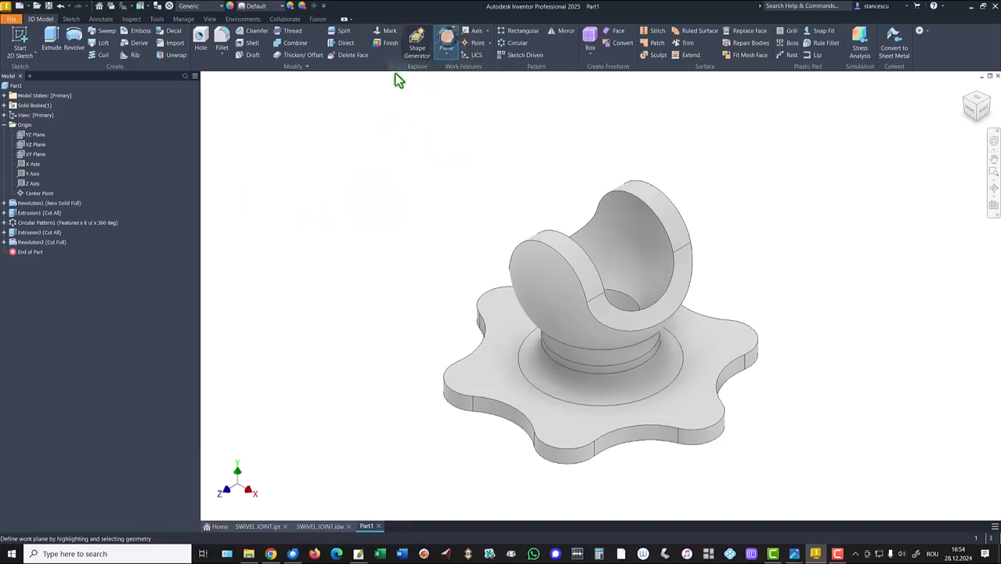
click(31, 154)
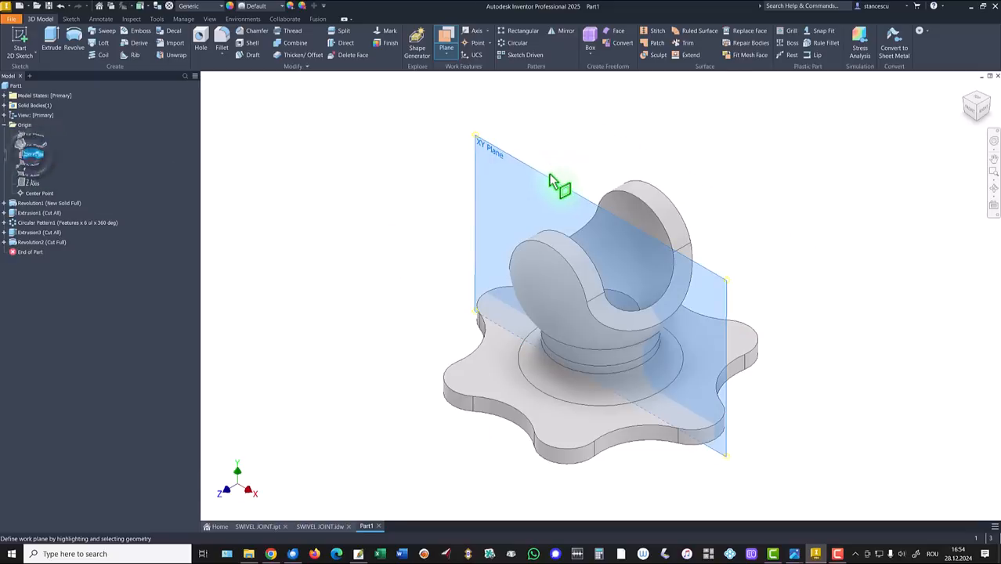
drag(548, 186, 749, 148)
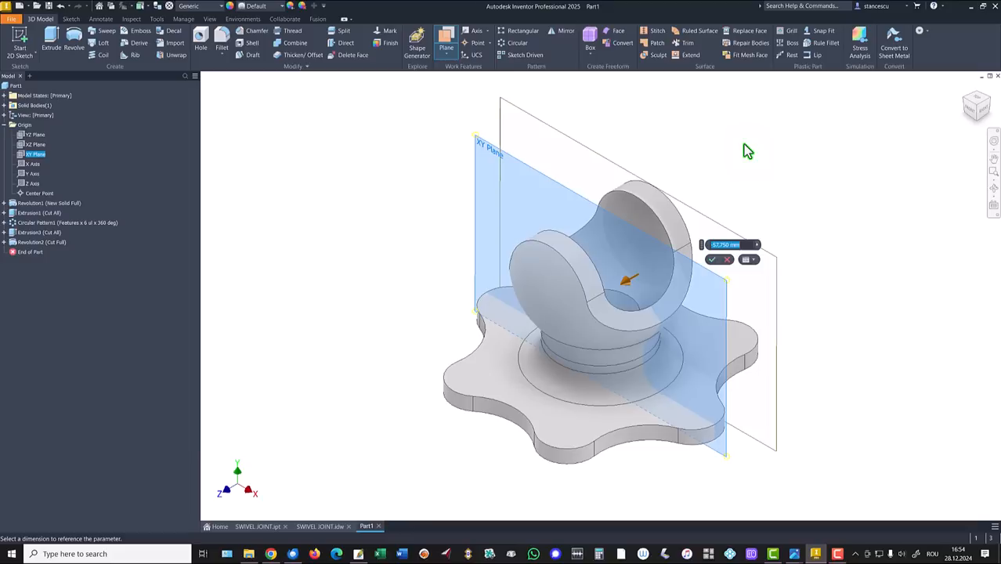
key(Escape)
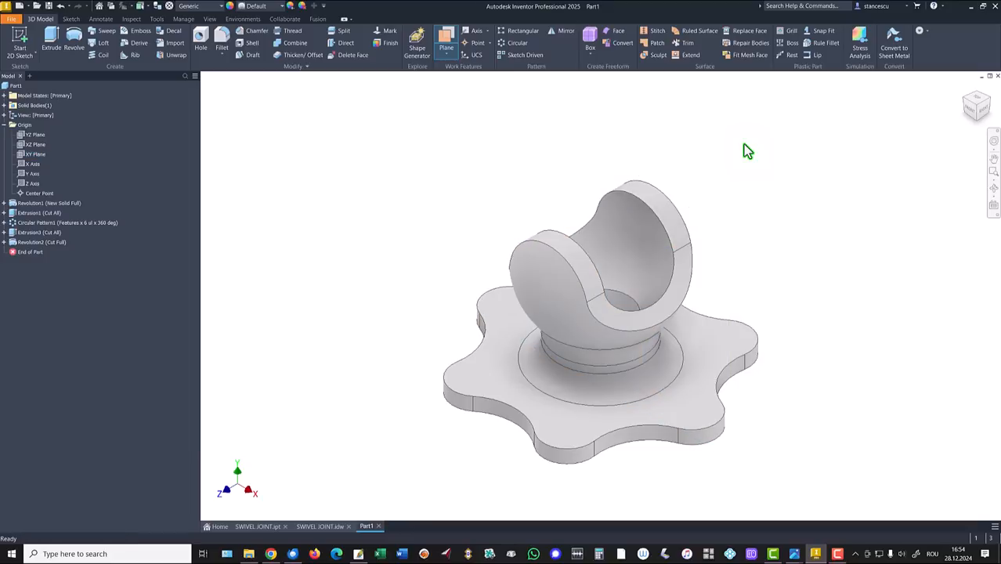
Expand Revolution2 in the browser and turn on Sketch6's visibility
click(4, 233)
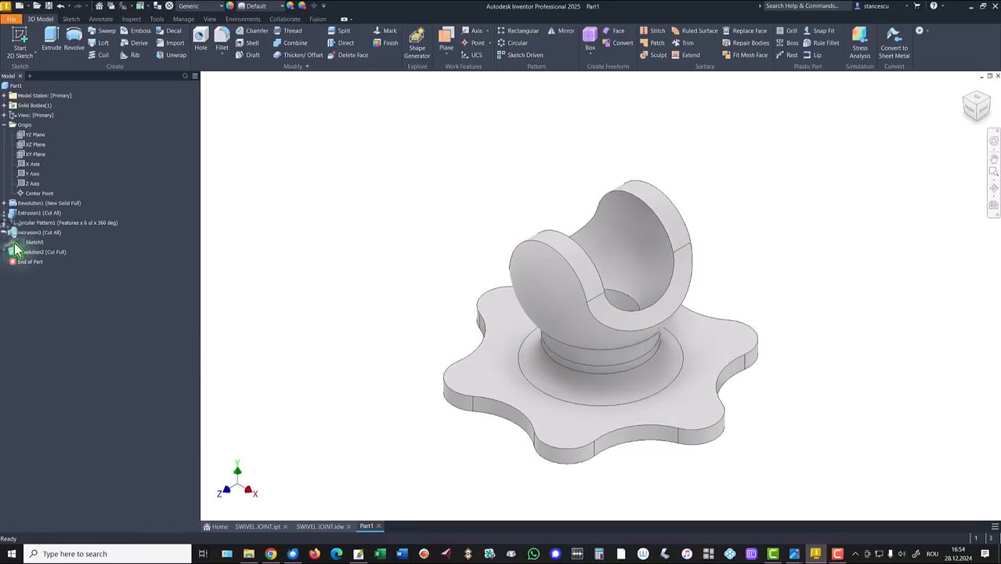
click(21, 248)
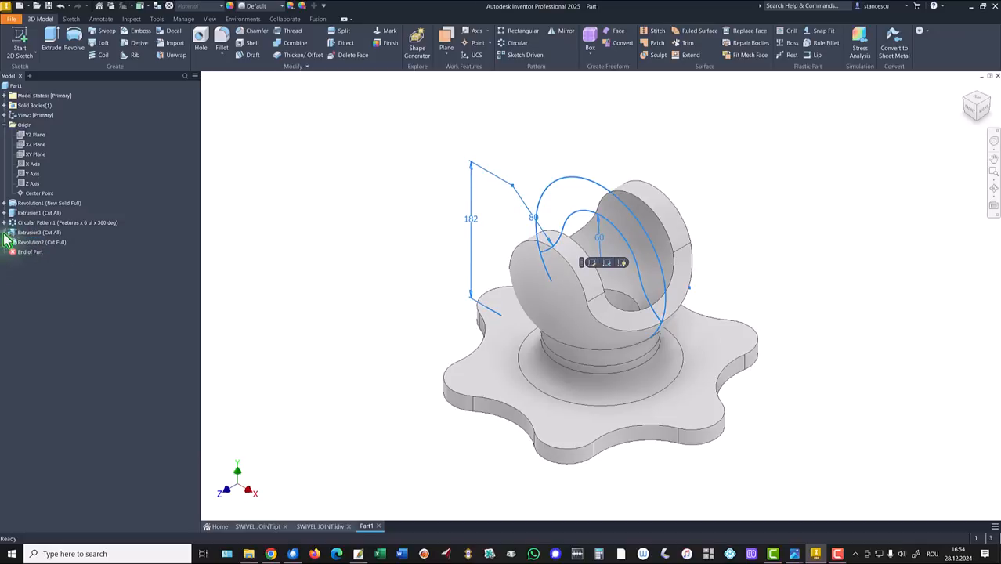
click(4, 242)
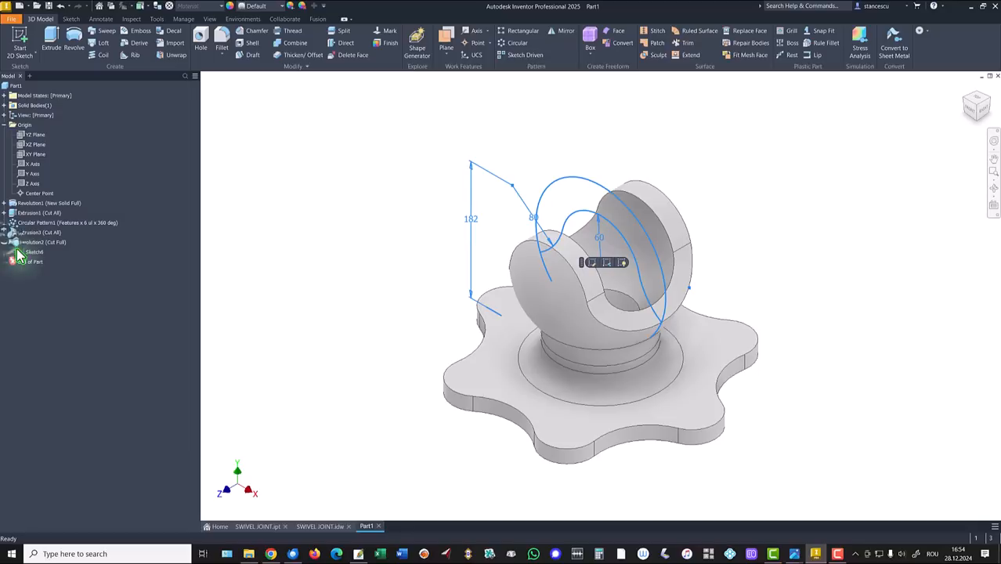
click(25, 252)
right_click(24, 259)
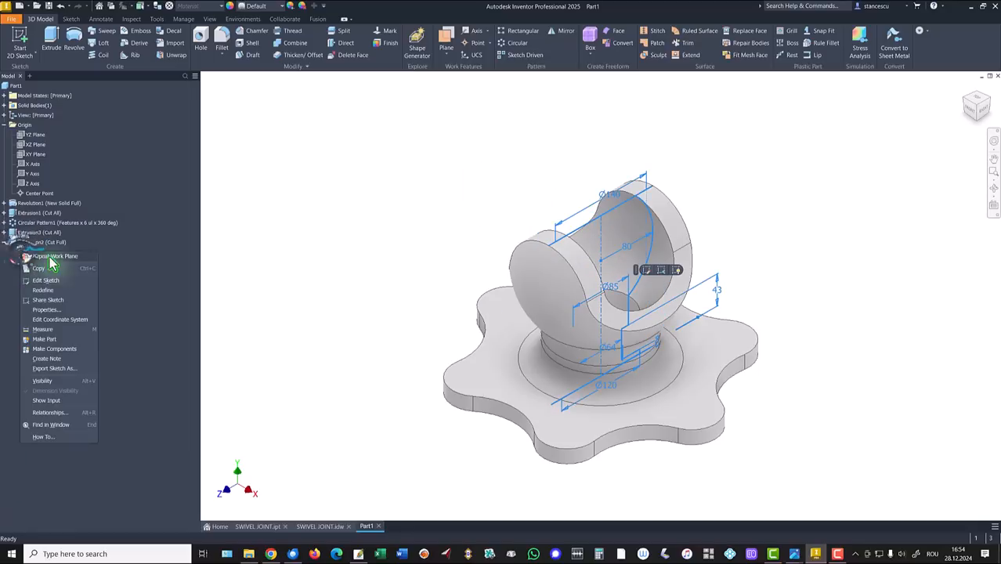
click(44, 381)
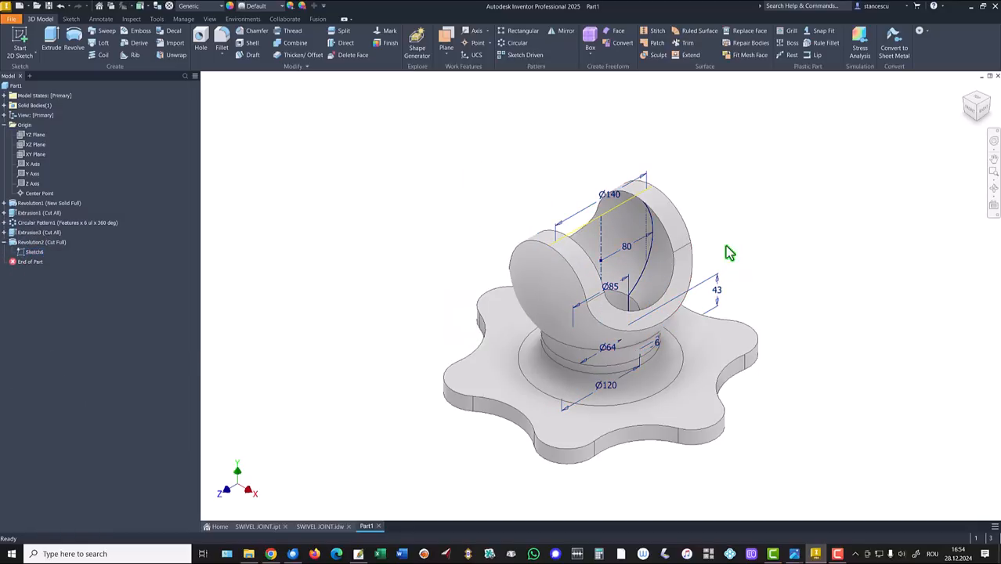
scroll(702, 228, down, 4)
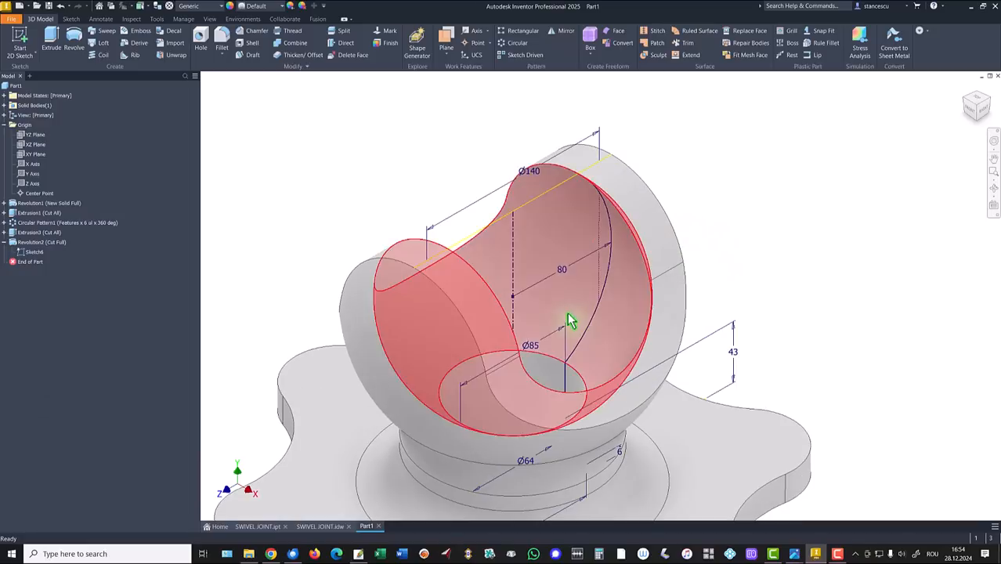
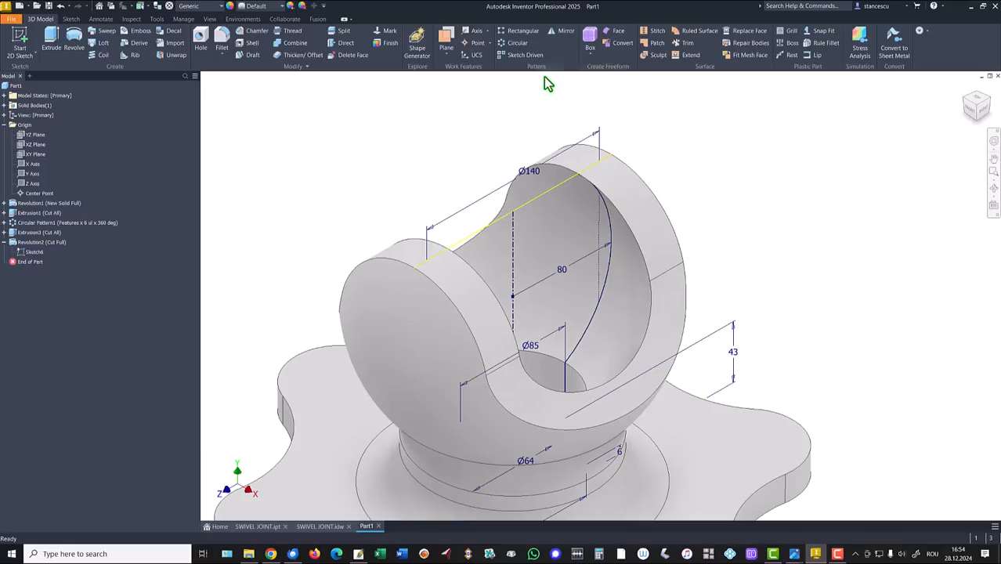
Place Work Point1 on the sketch point inside the ball's hollow, then hide Sketch6
click(474, 43)
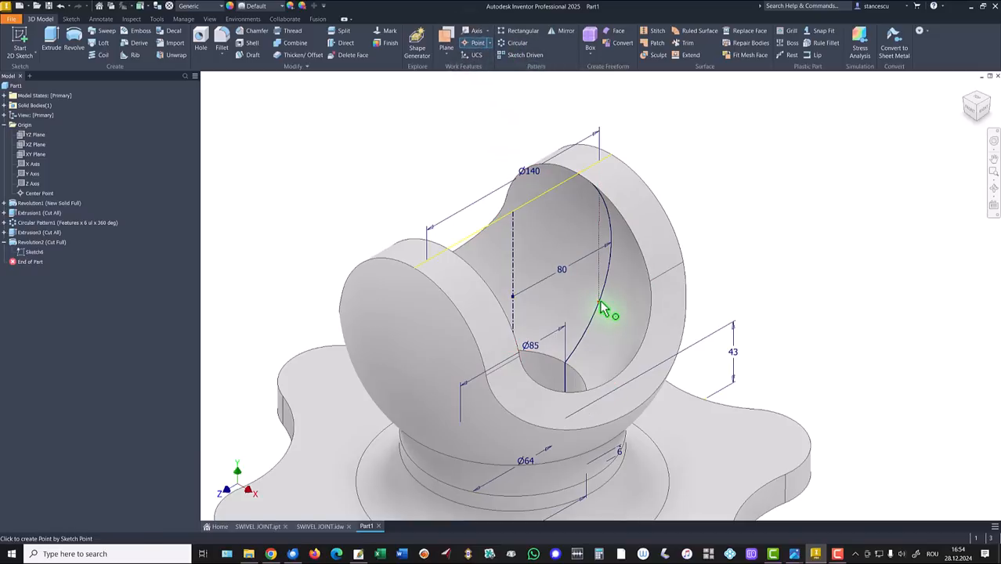
click(596, 295)
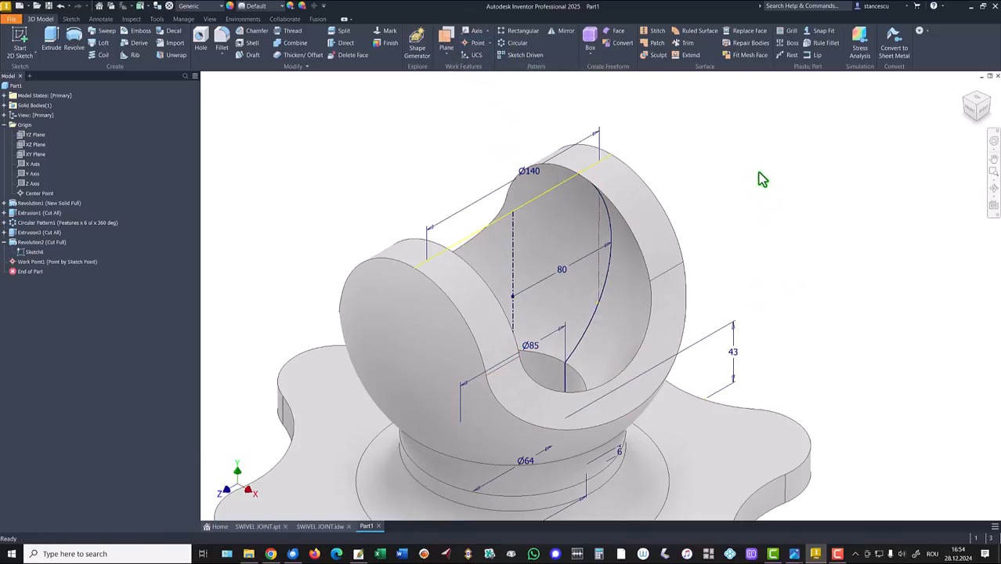
key(Escape)
right_click(24, 253)
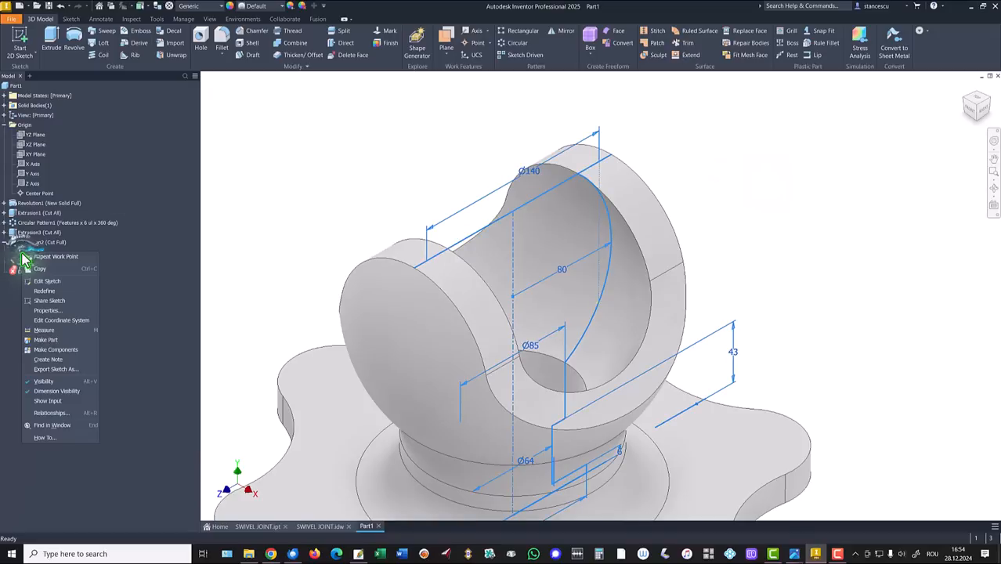
click(45, 381)
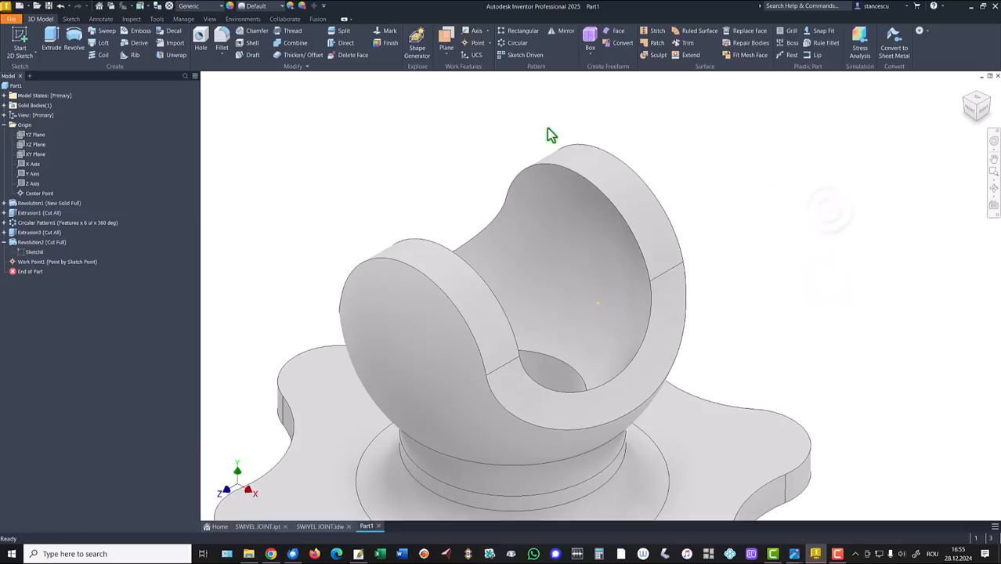
Create Work Plane1 parallel to the XY Plane, passing through Work Point1
click(446, 41)
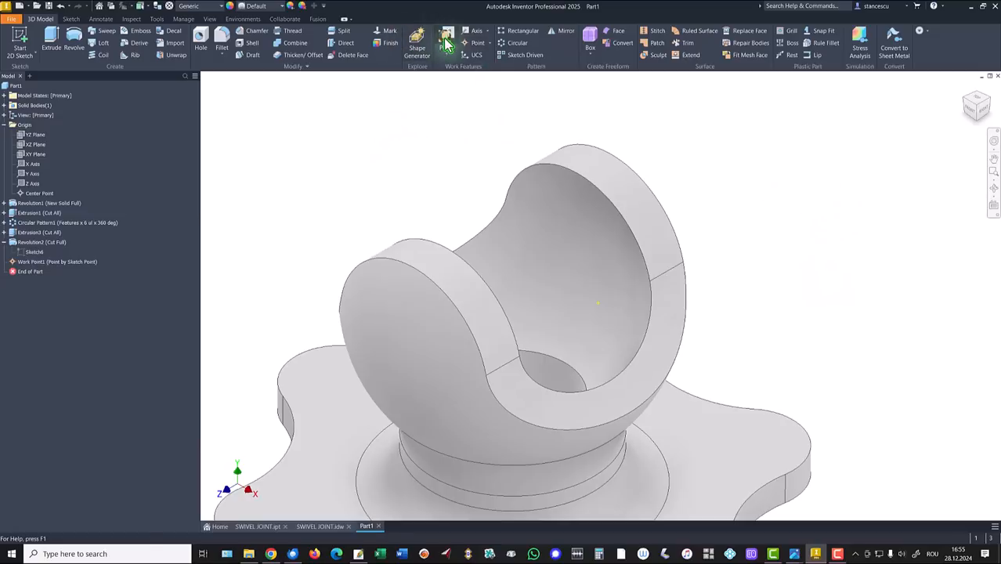
click(30, 156)
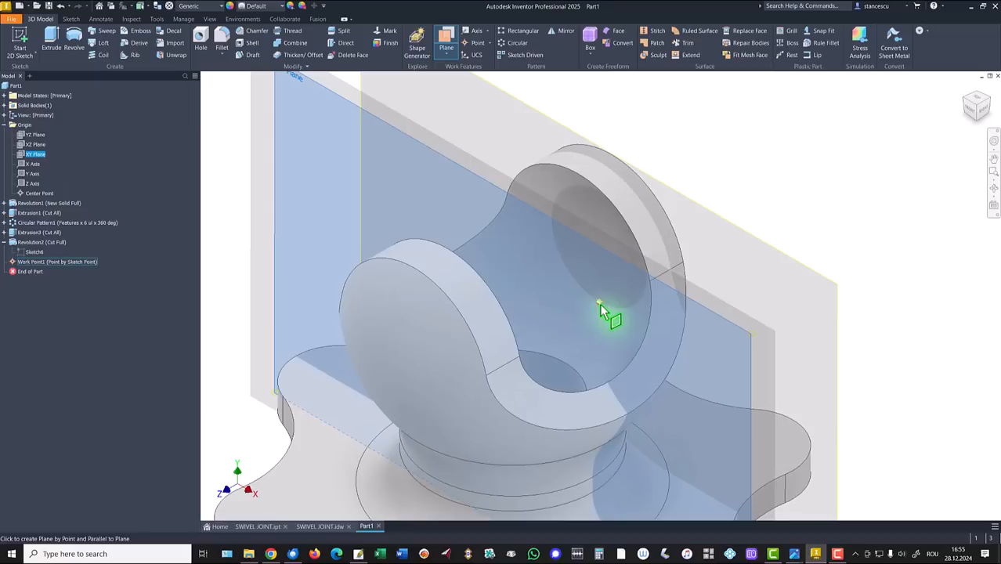
click(600, 304)
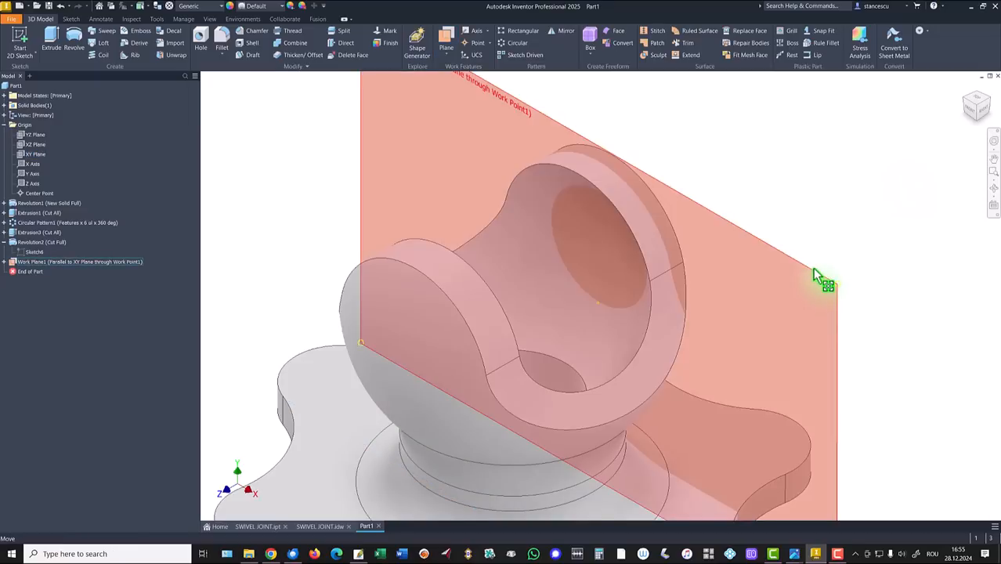
drag(820, 273, 833, 274)
On Work Plane1, project the cut face and draw a 38.73 mm radius circle centred on the work point
key(s)
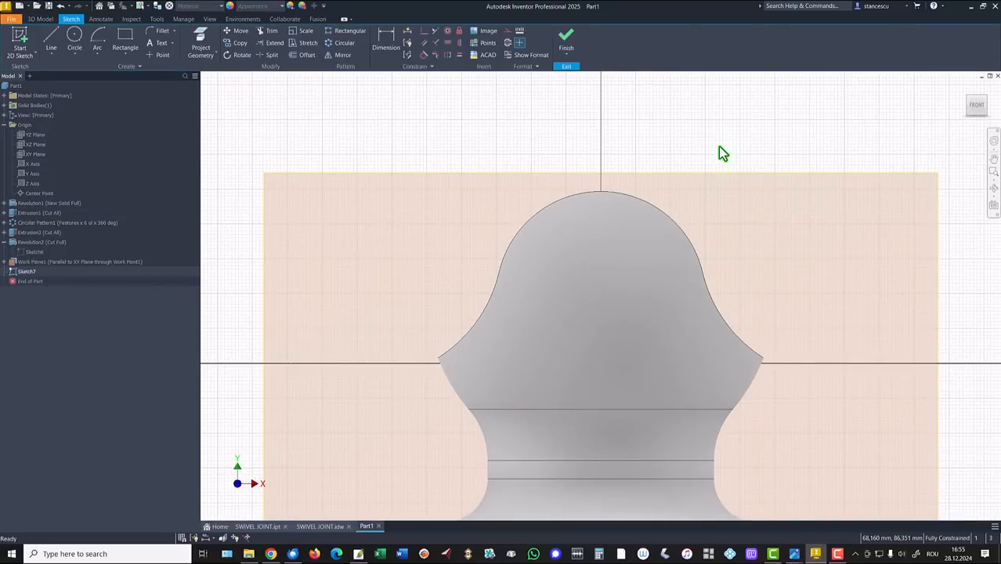
key(F7)
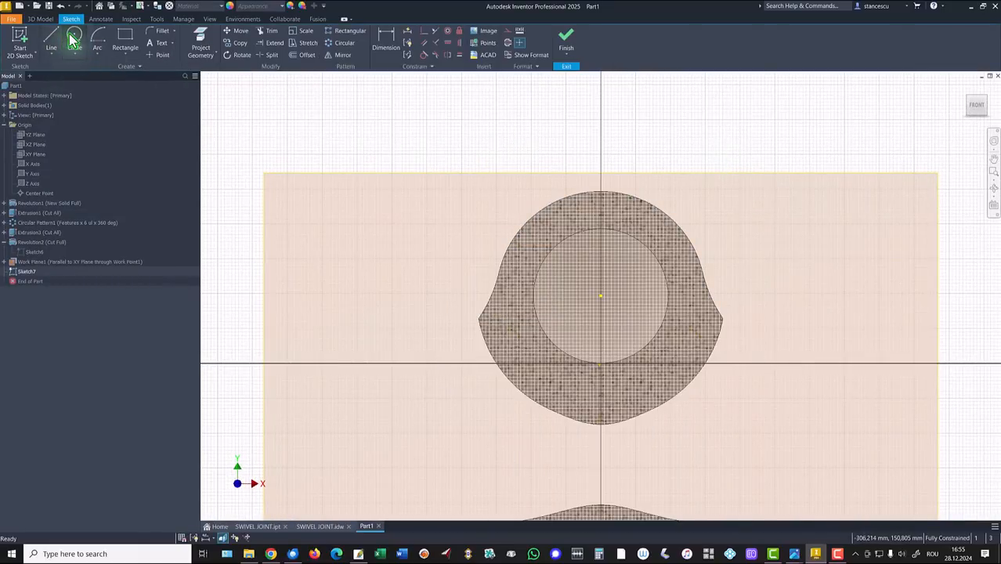
click(201, 39)
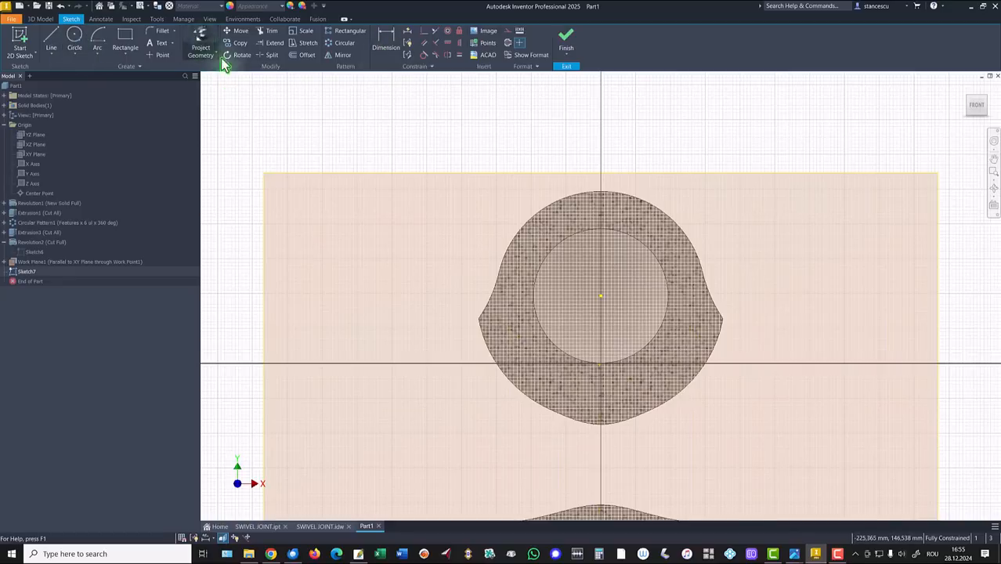
click(608, 376)
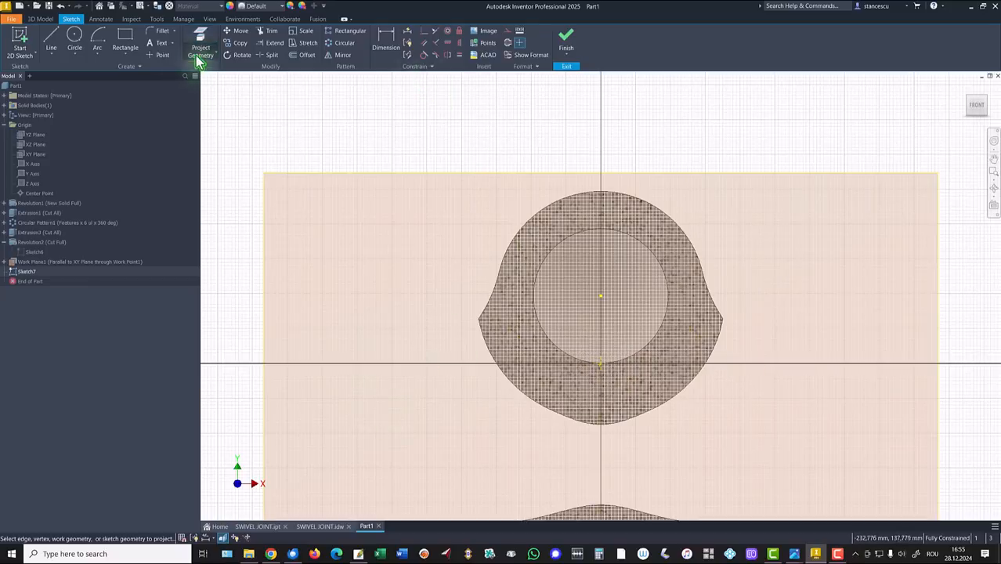
click(74, 37)
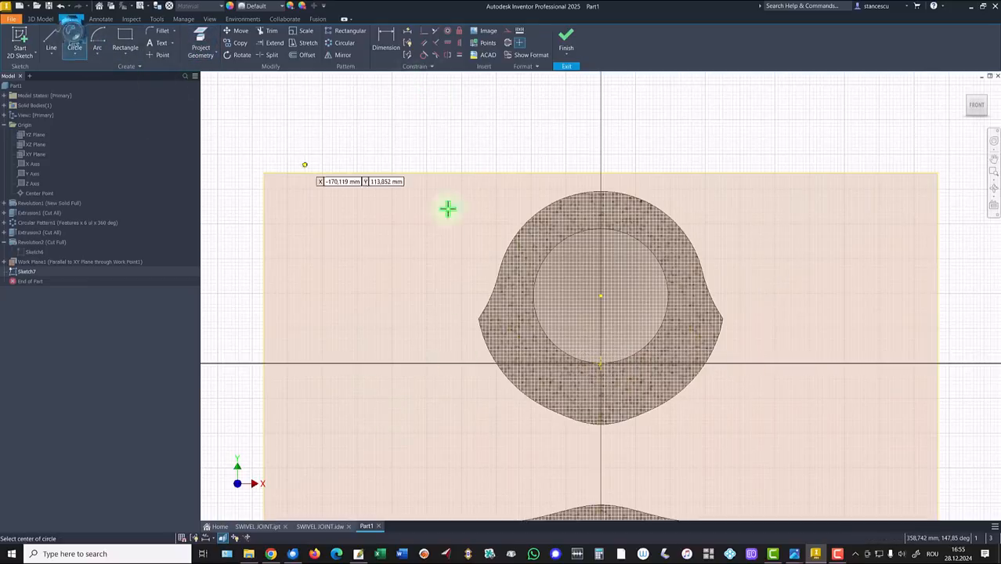
click(600, 298)
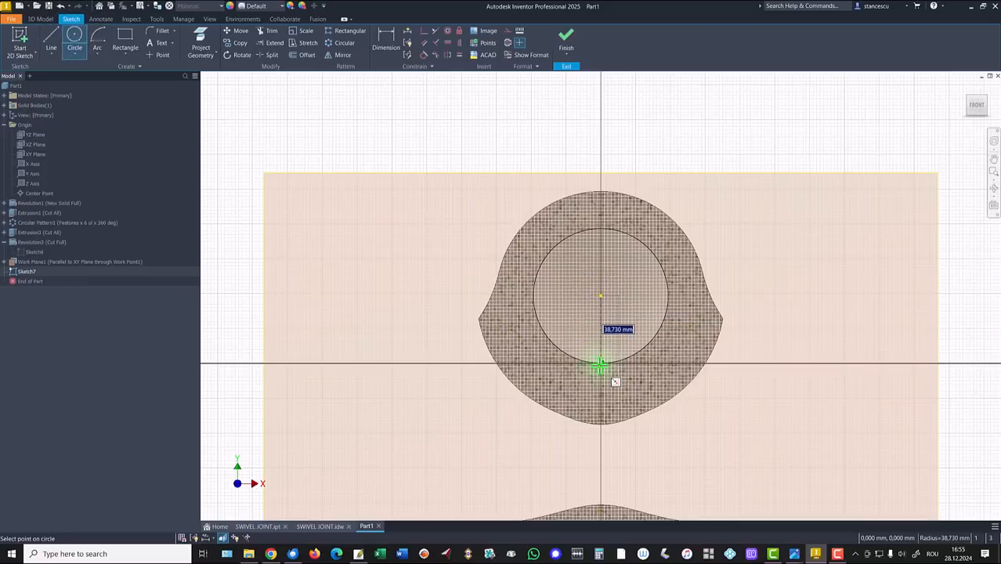
click(600, 365)
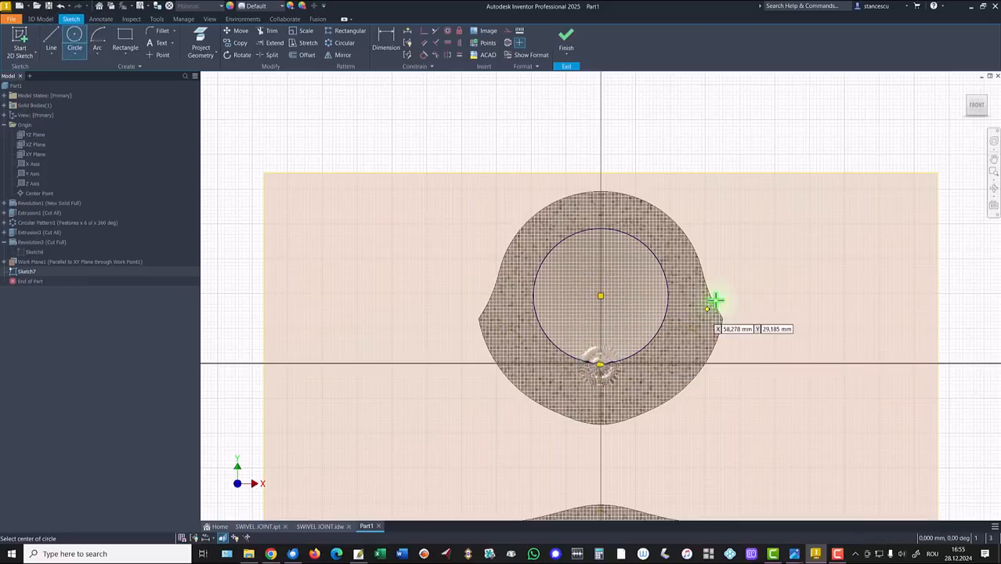
click(567, 43)
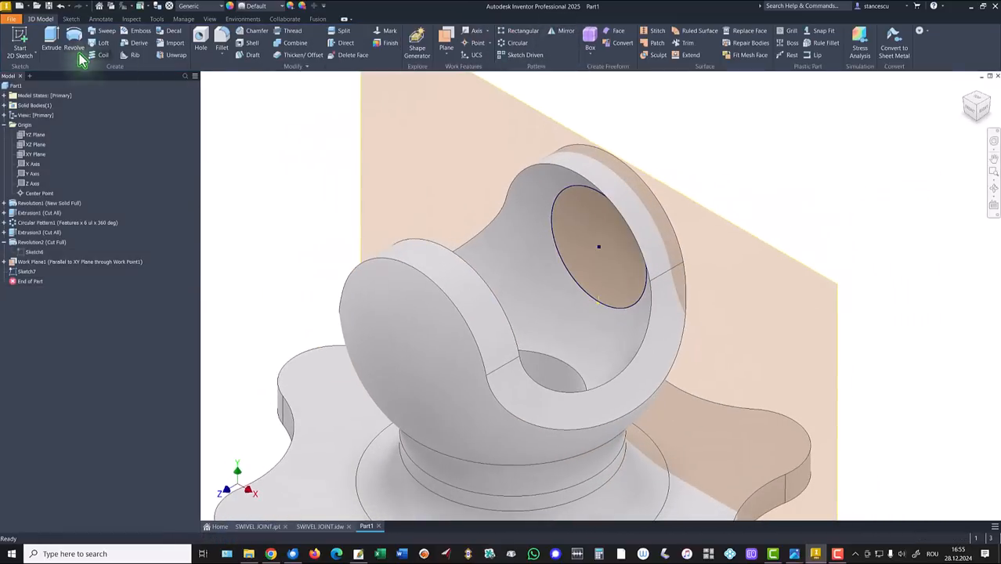
Extrude Sketch7's circle as a reversed Join up to the inner spherical face, creating Extrusion4
click(60, 43)
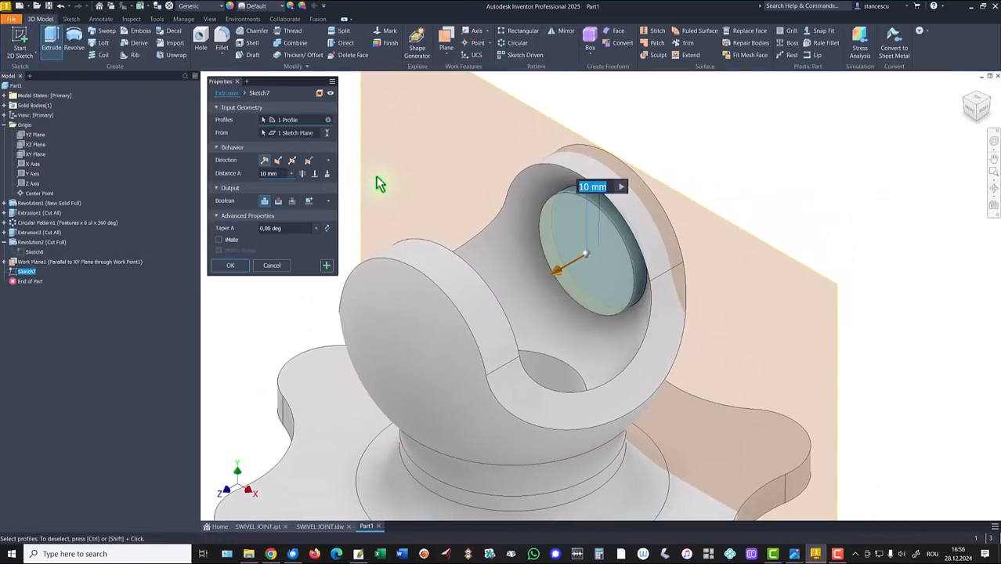
click(280, 161)
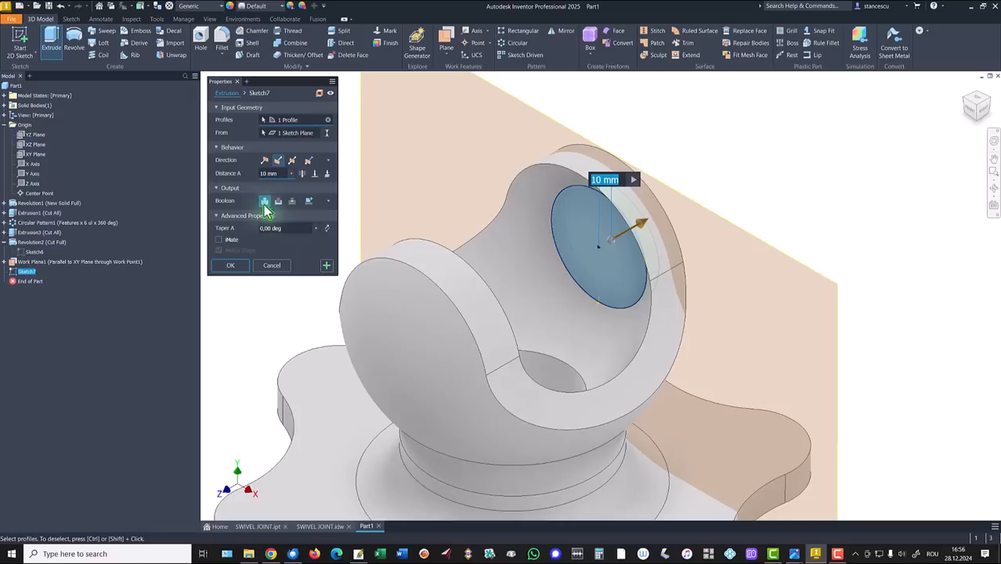
click(315, 174)
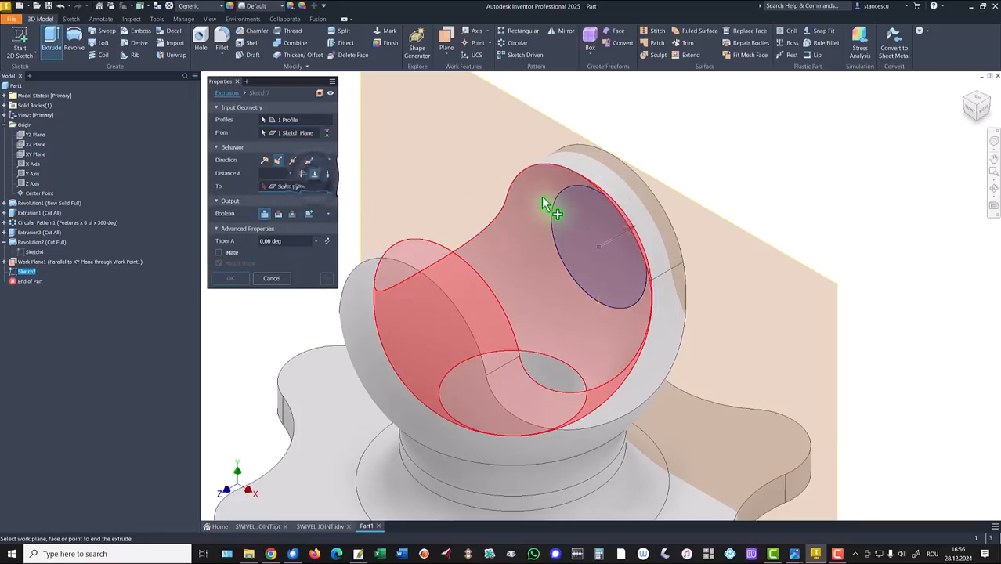
click(435, 313)
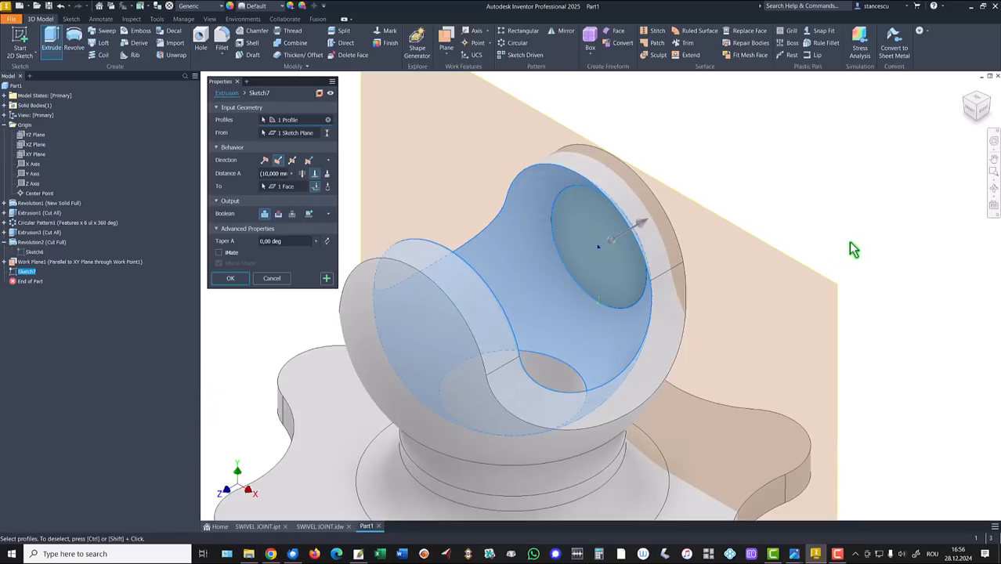
shift+middle_drag(854, 249, 657, 282)
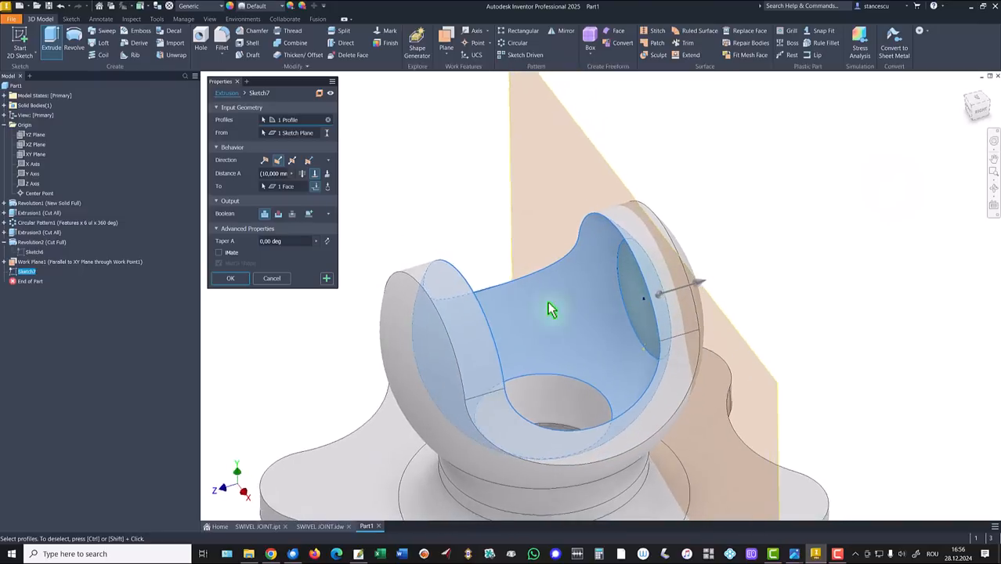
shift+middle_drag(553, 309, 624, 266)
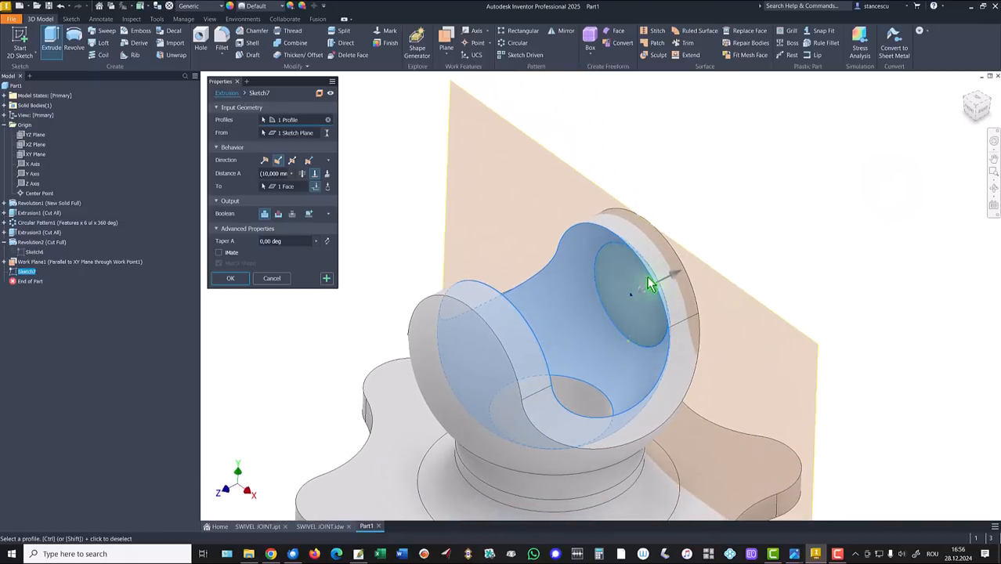
shift+middle_drag(621, 272, 633, 269)
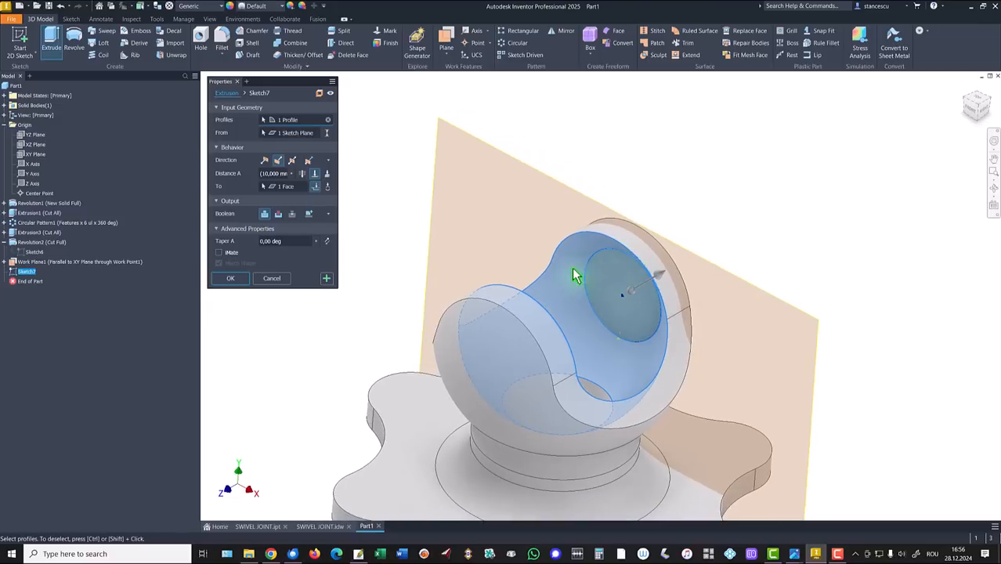
click(233, 279)
click(505, 162)
Open Sketch8 on Work Plane1 and switch back to the previous isometric view
right_click(505, 162)
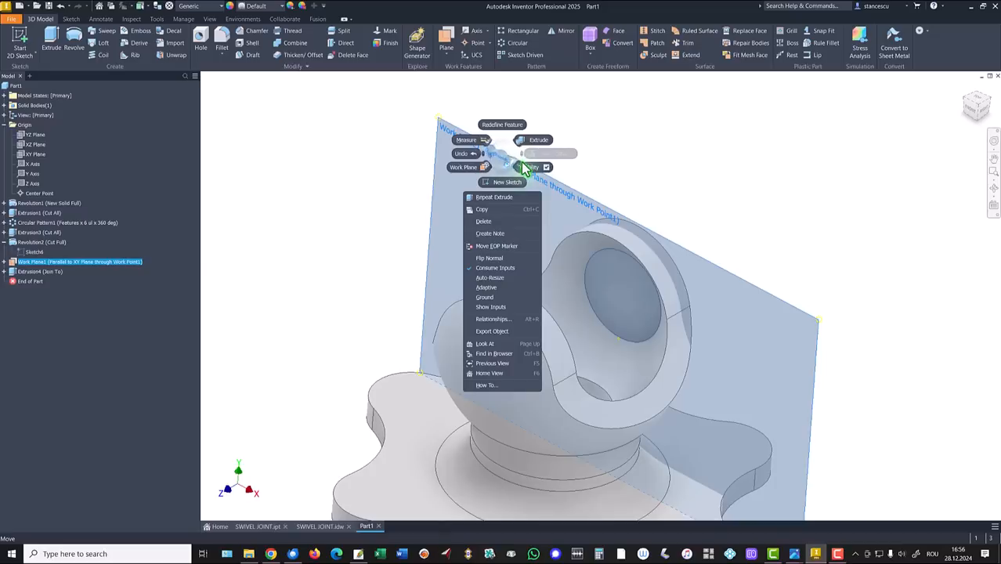
click(527, 167)
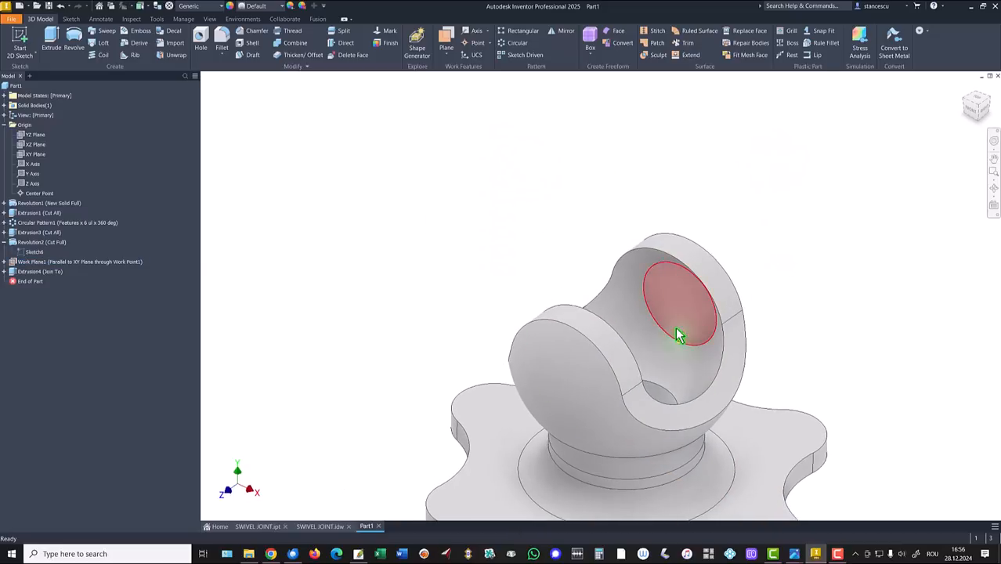
click(679, 329)
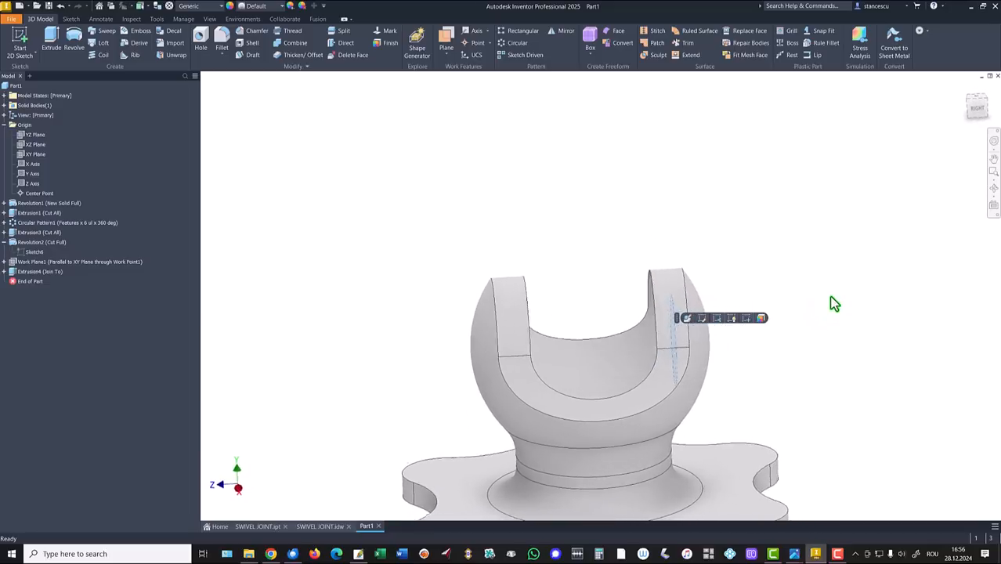
shift+middle_drag(831, 297, 786, 234)
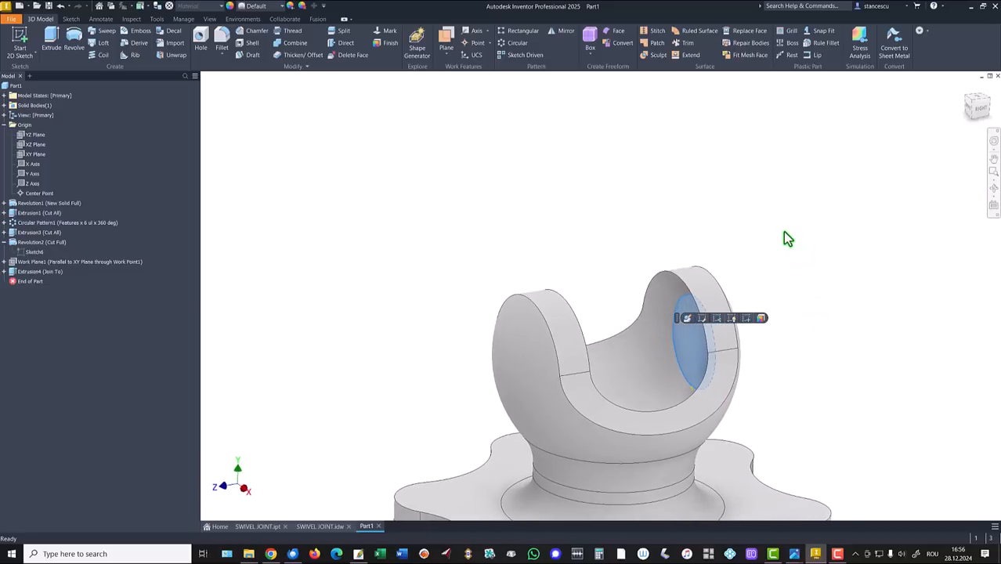
key(F6)
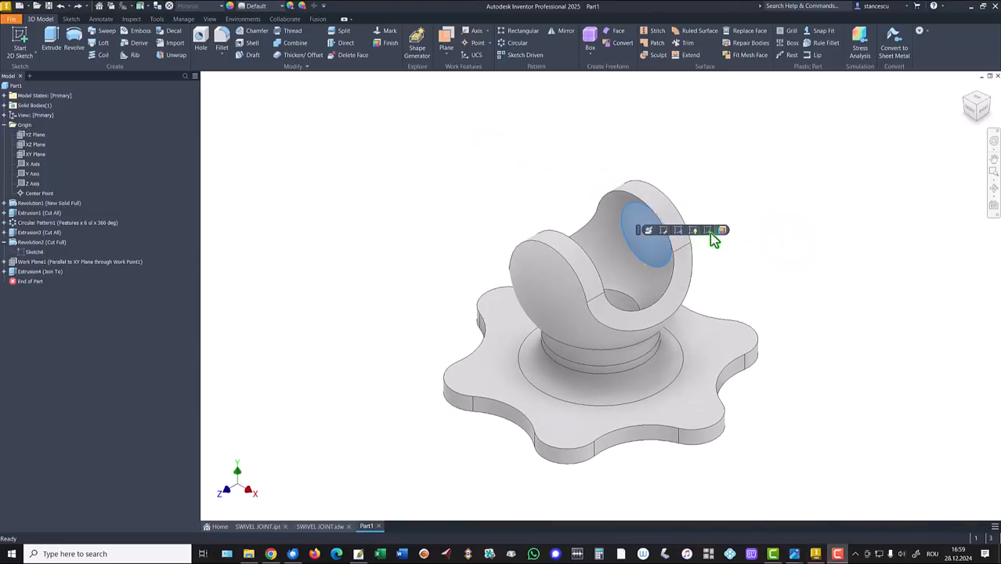
click(712, 232)
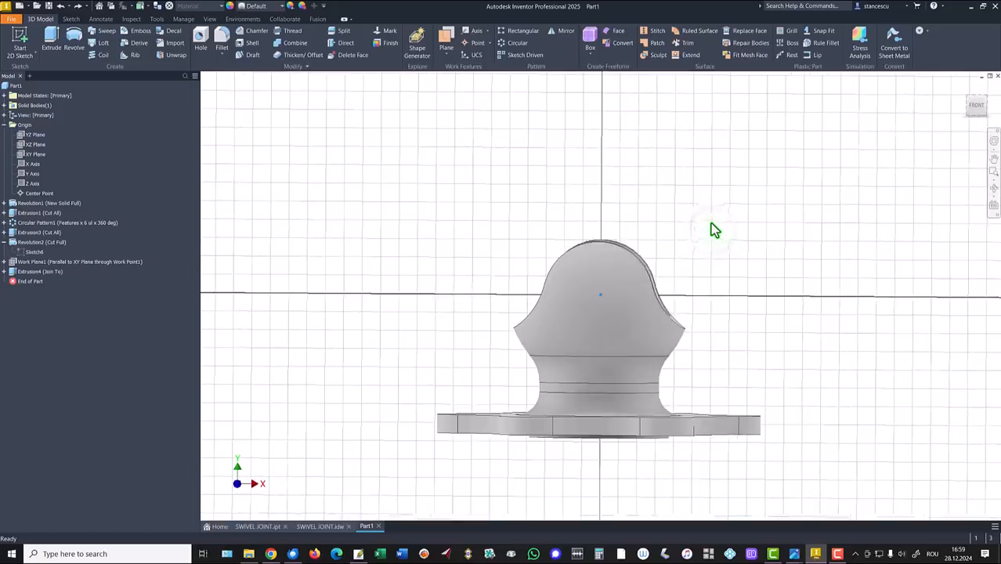
key(F5)
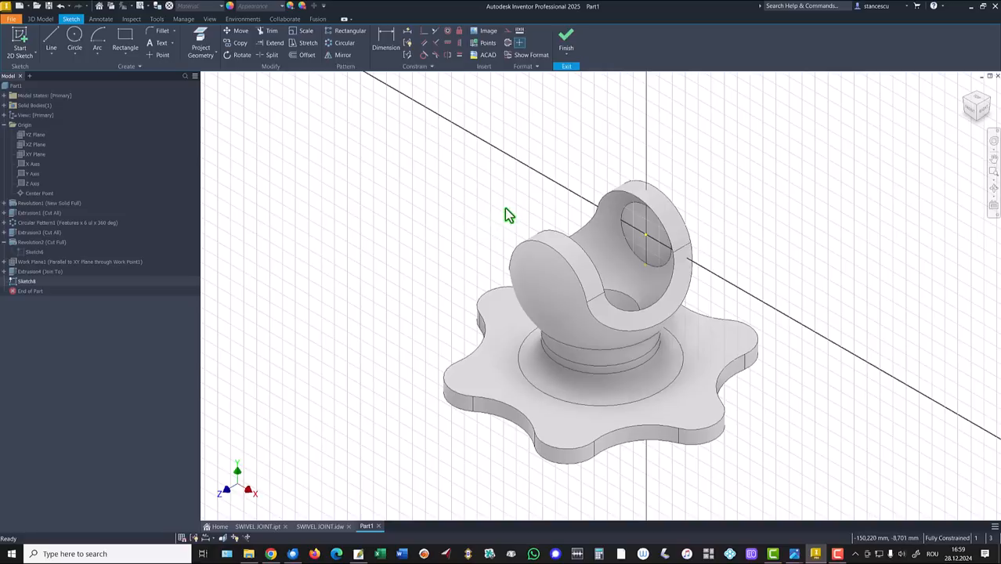
Project the ball's inner circle and upper outer arc into Sketch8, viewed sliced from the front
click(201, 38)
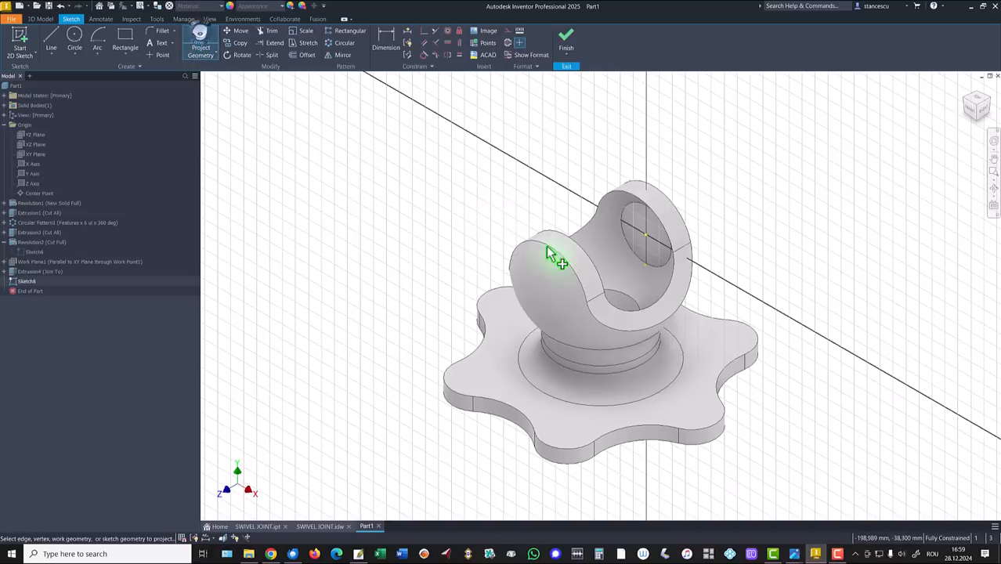
click(632, 249)
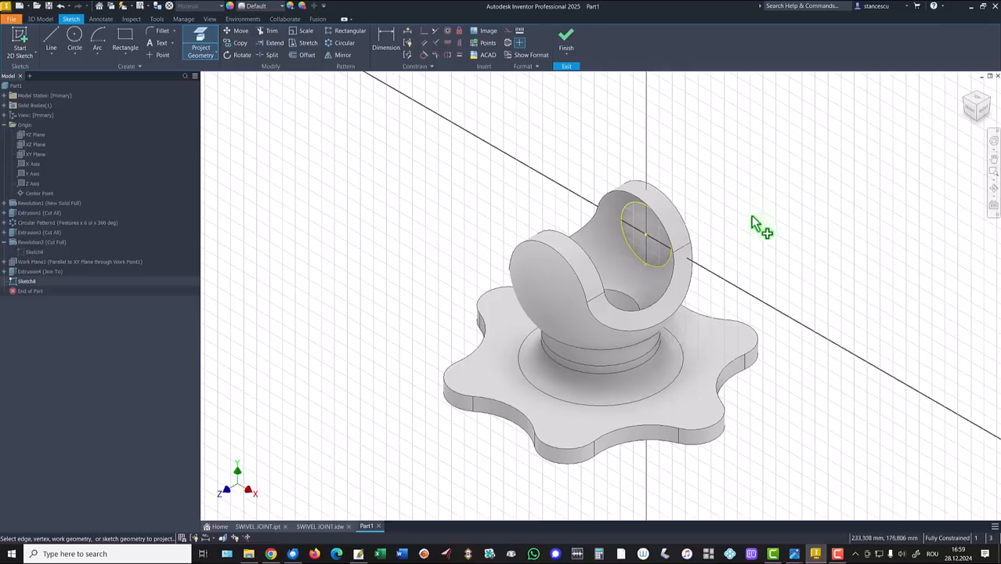
key(F7)
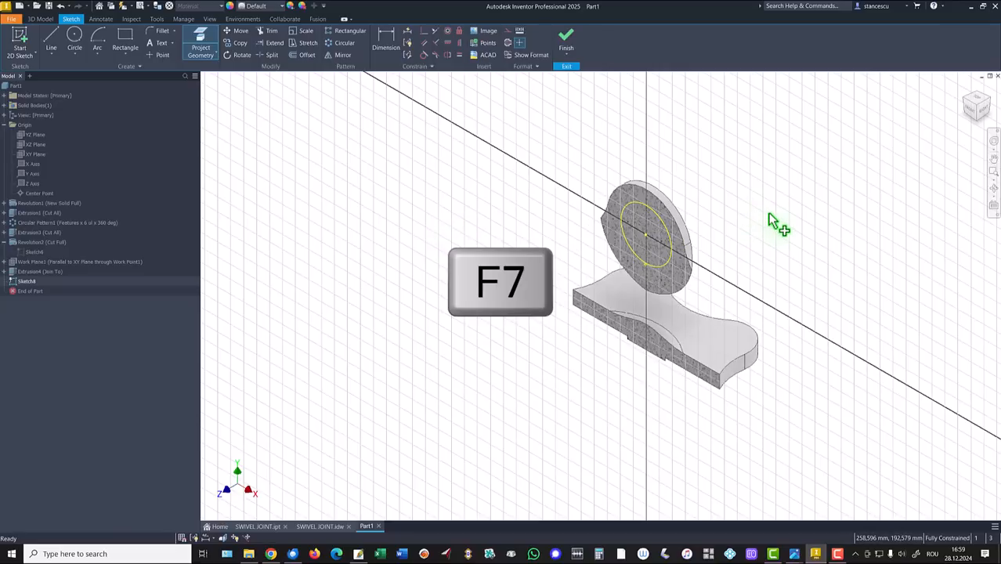
key(Escape)
click(968, 111)
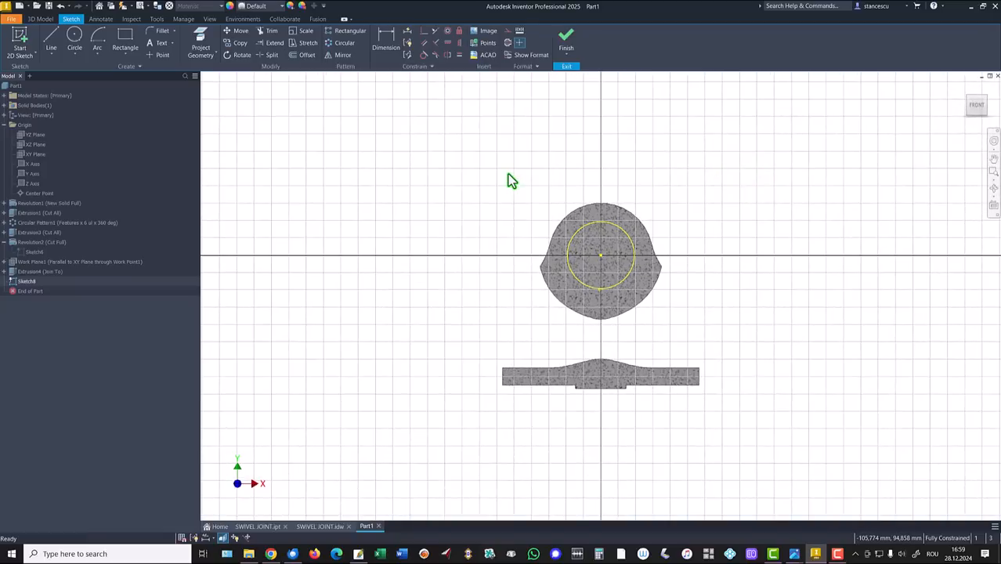
key(p)
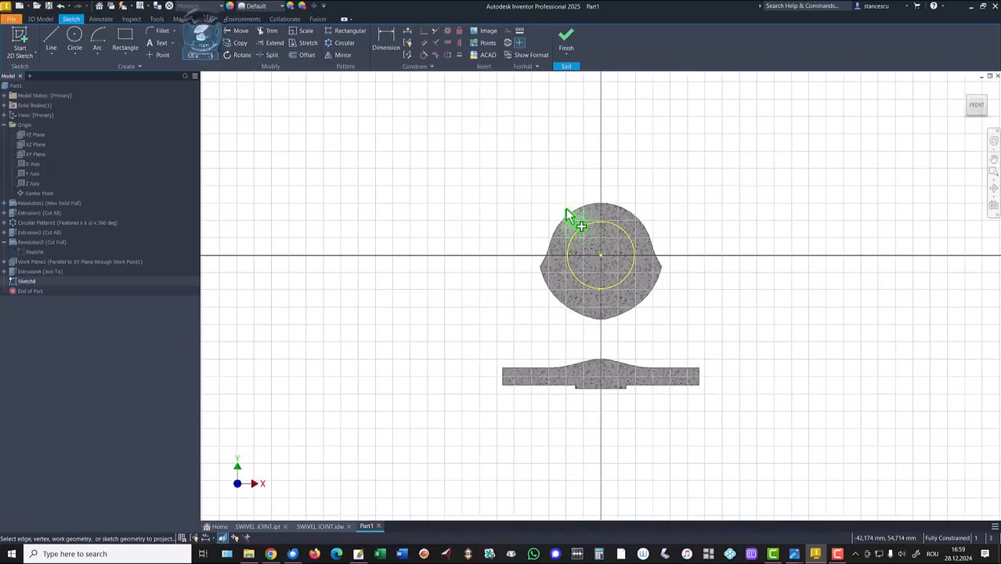
click(569, 212)
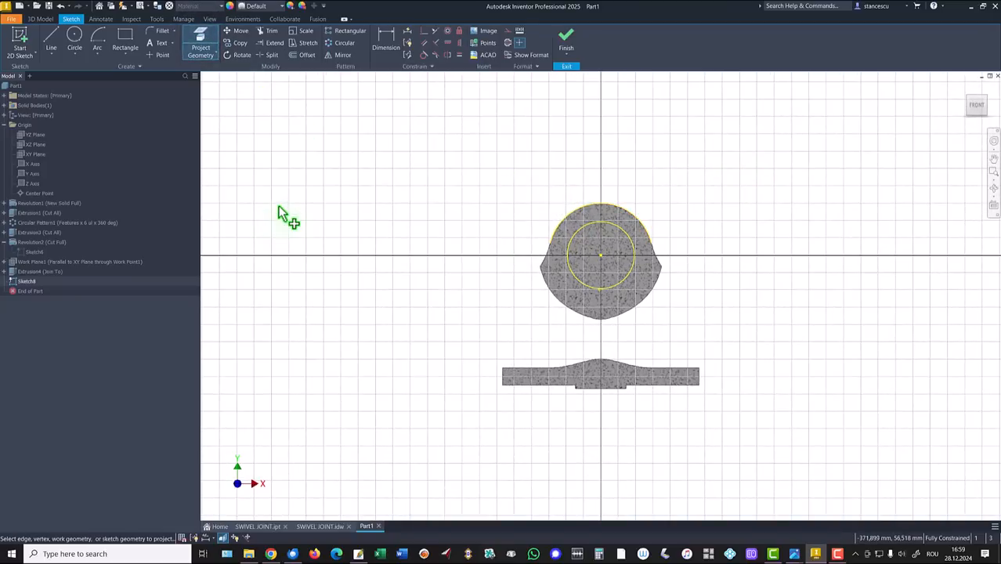
Draw two vertical lines 38.730 mm either side of centre, from circle to upper arc
click(52, 40)
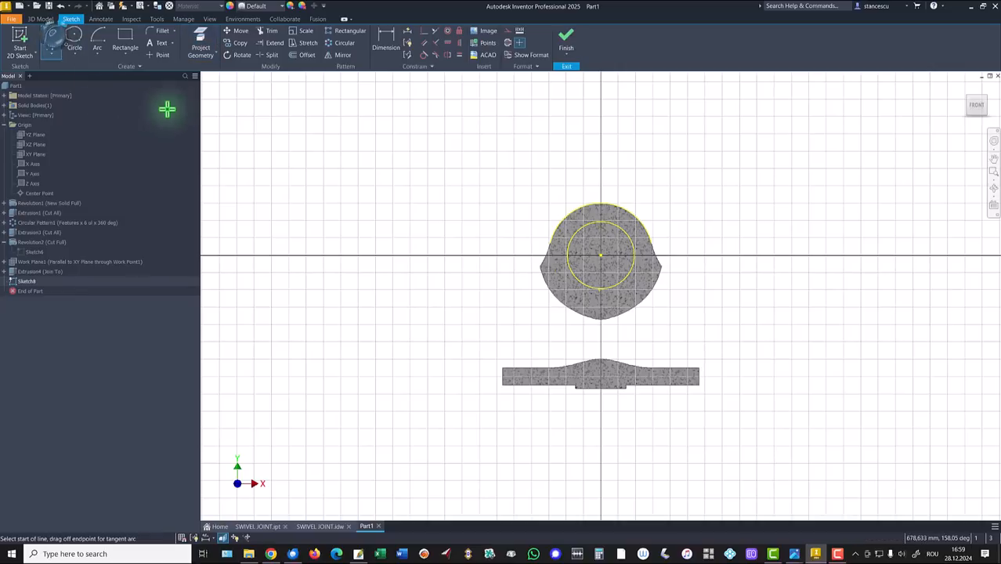
click(565, 256)
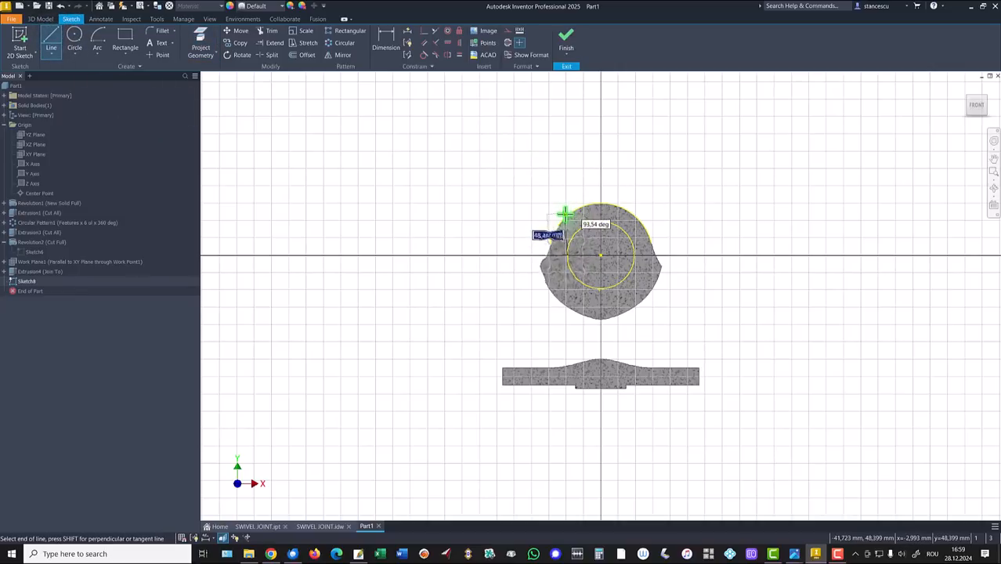
click(568, 214)
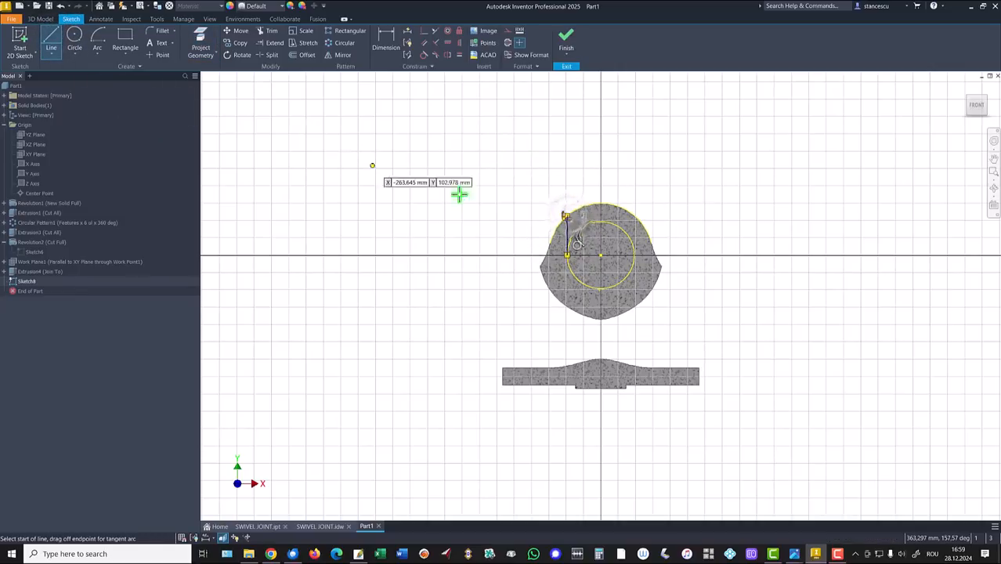
key(Escape)
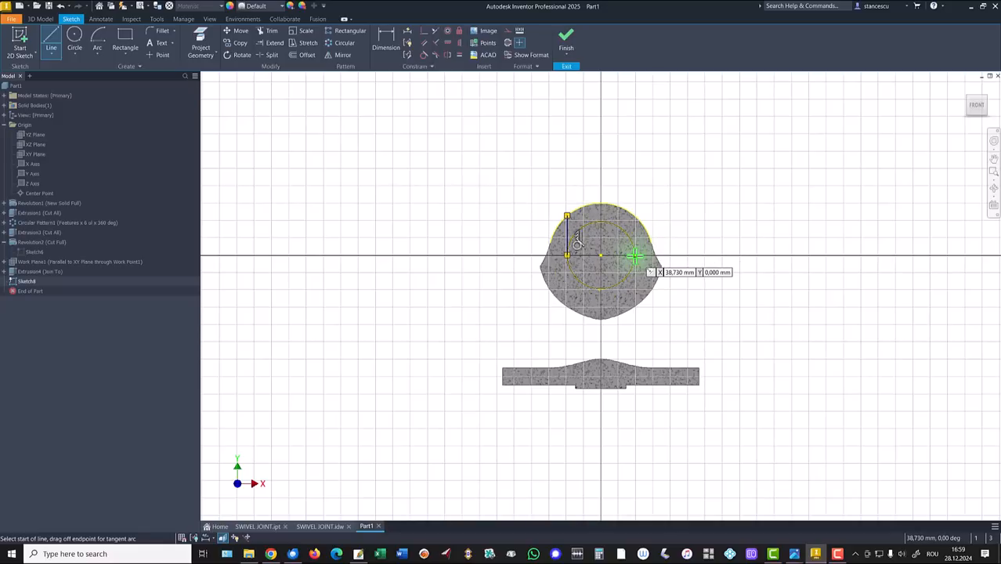
click(634, 255)
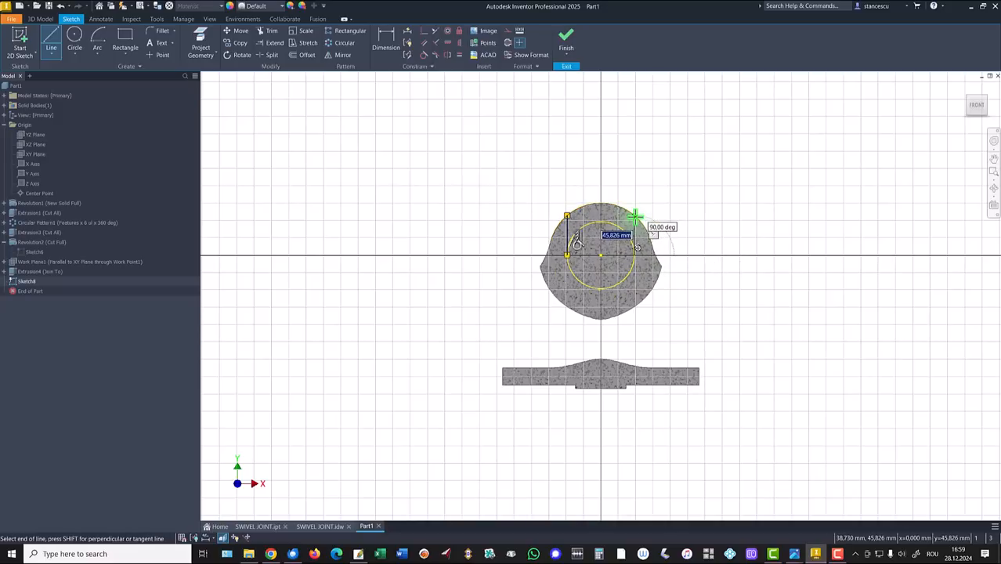
click(635, 216)
key(Escape)
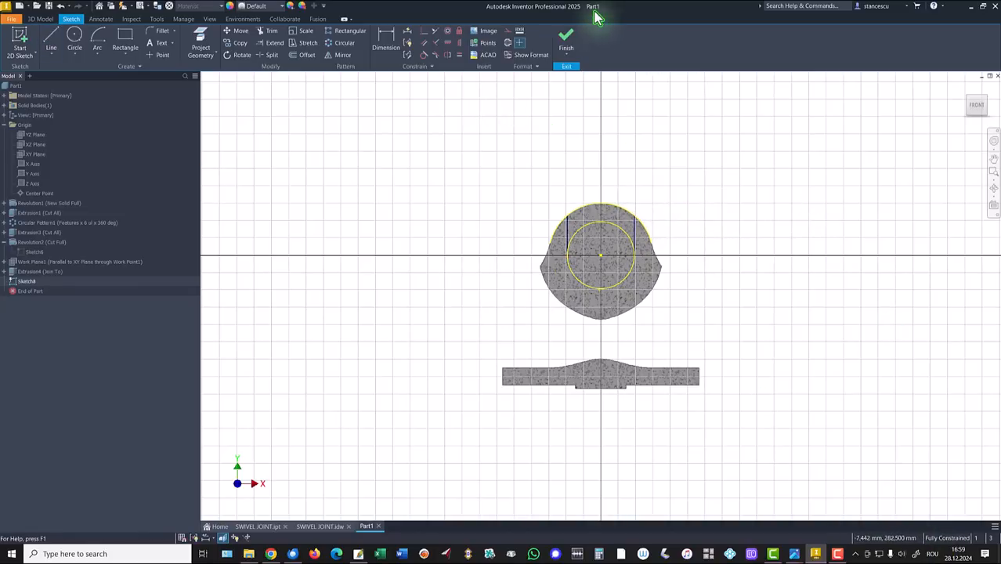
click(565, 35)
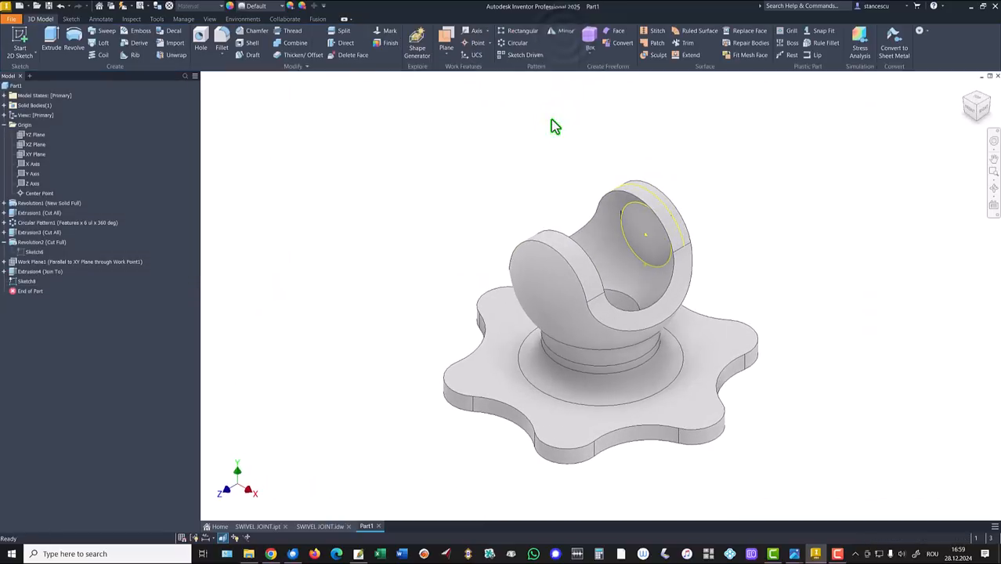
Cut the slot region above the circle as Extrusion5, extending to the XY Plane
click(51, 43)
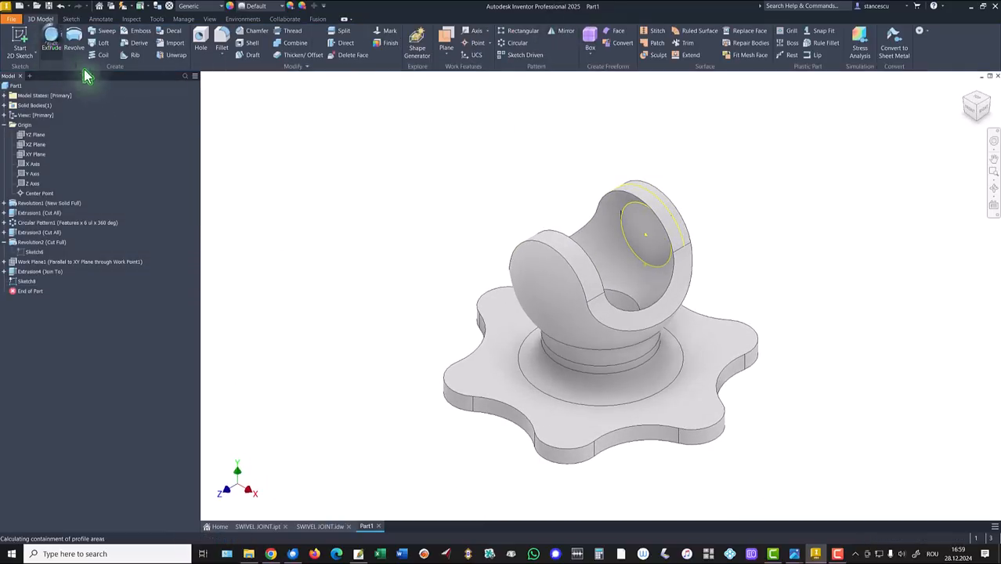
click(638, 206)
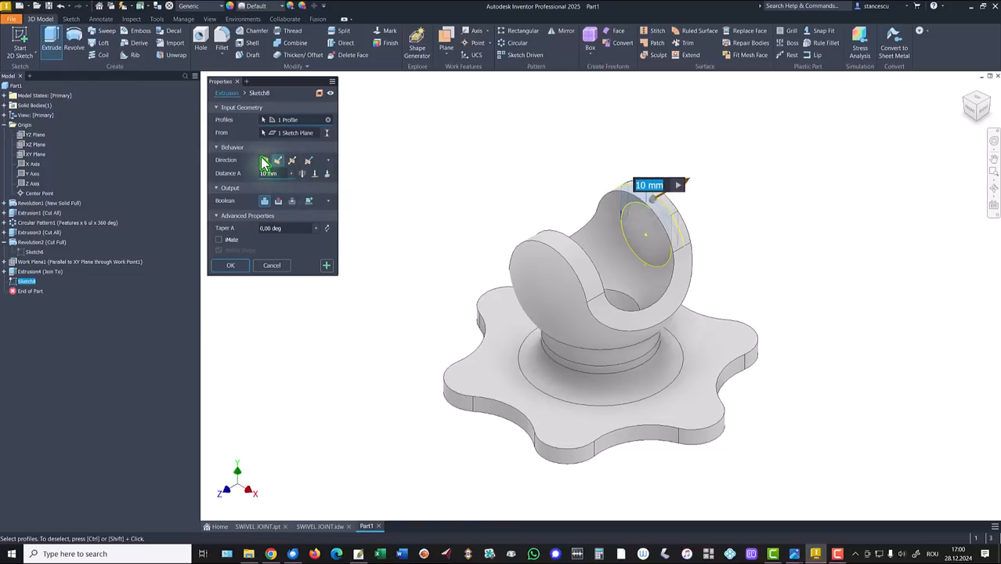
click(263, 158)
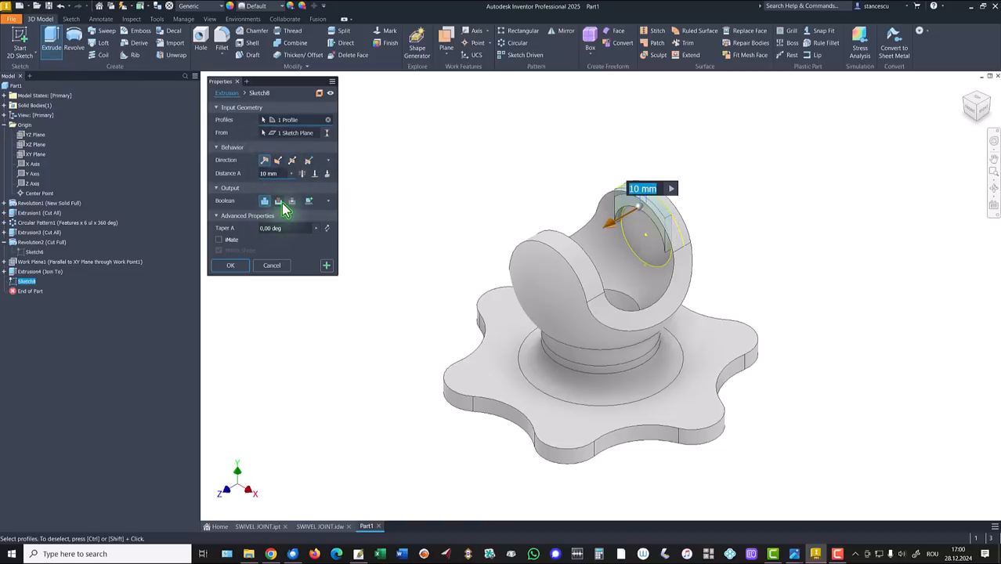
click(279, 202)
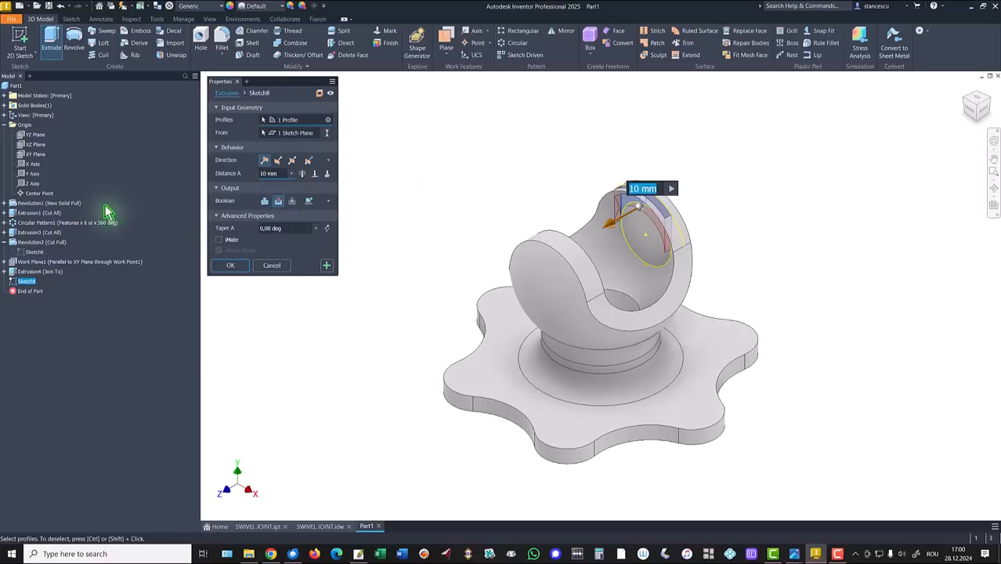
click(314, 173)
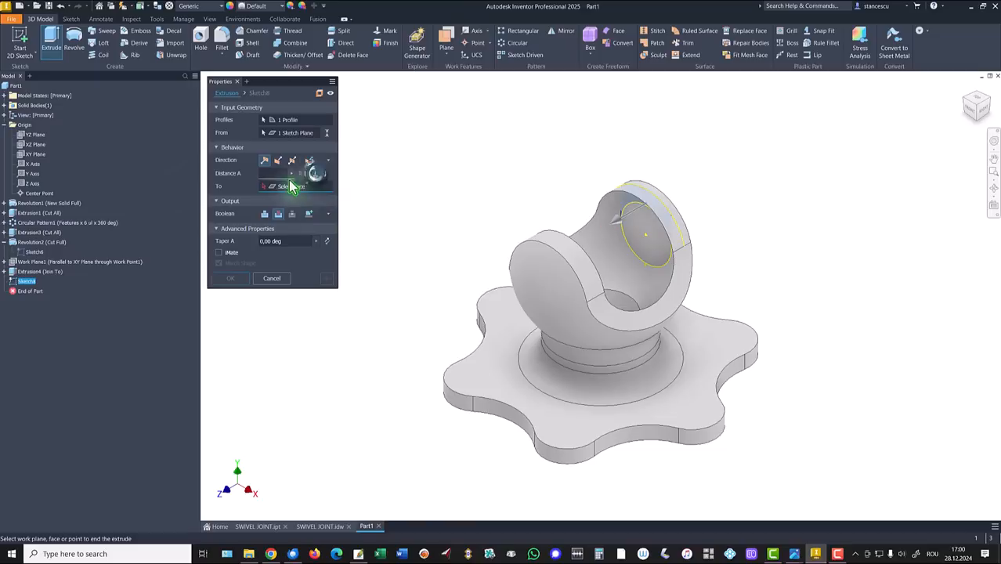
click(32, 154)
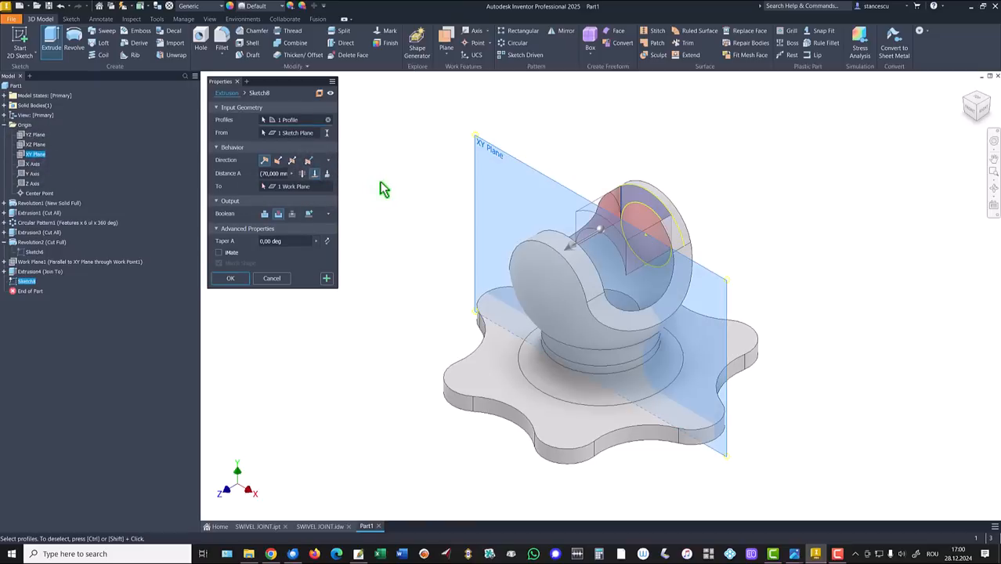
click(230, 278)
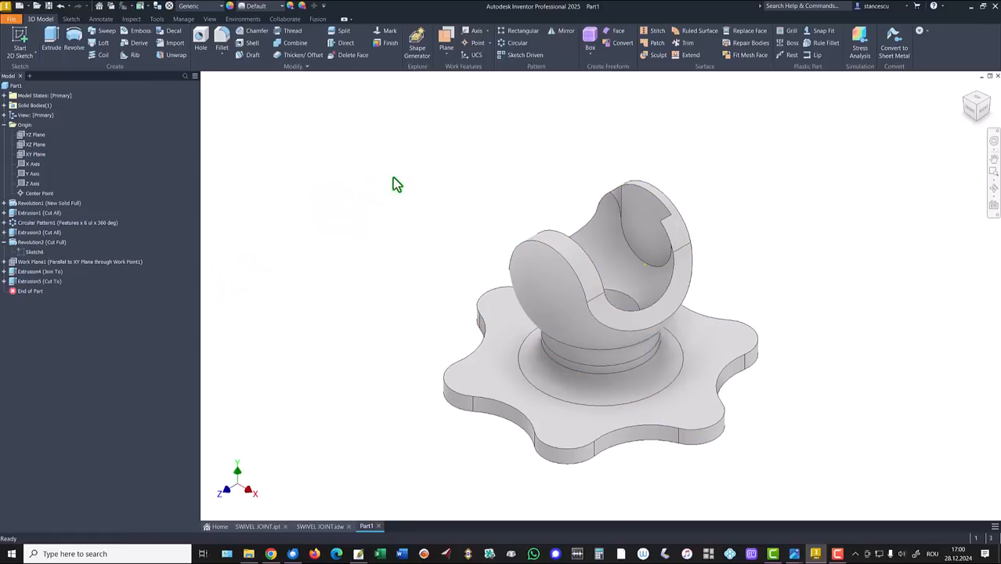
Hide Work Point1 and return to the home view of the part
scroll(820, 194, up, 6)
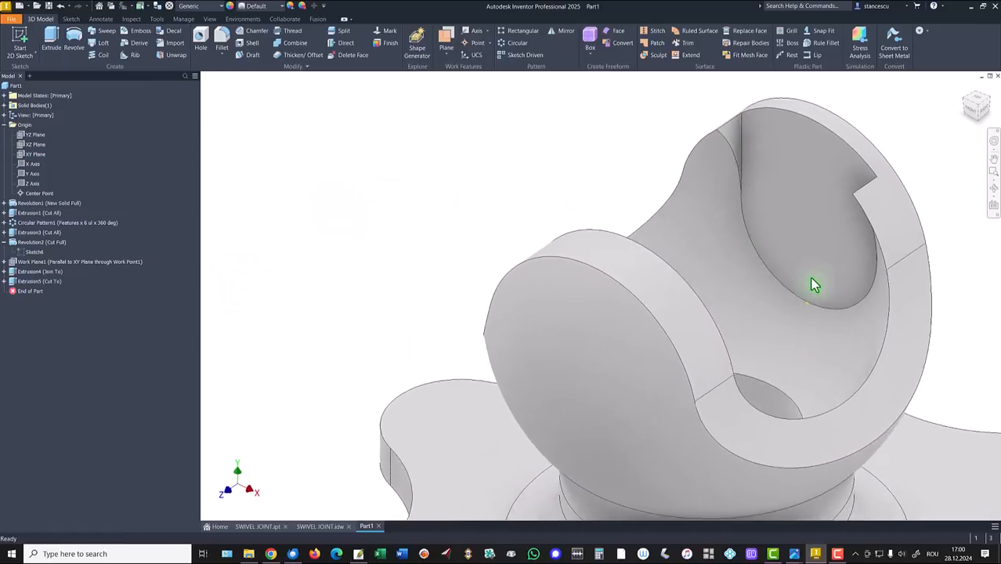
scroll(866, 174, down, 3)
key(F6)
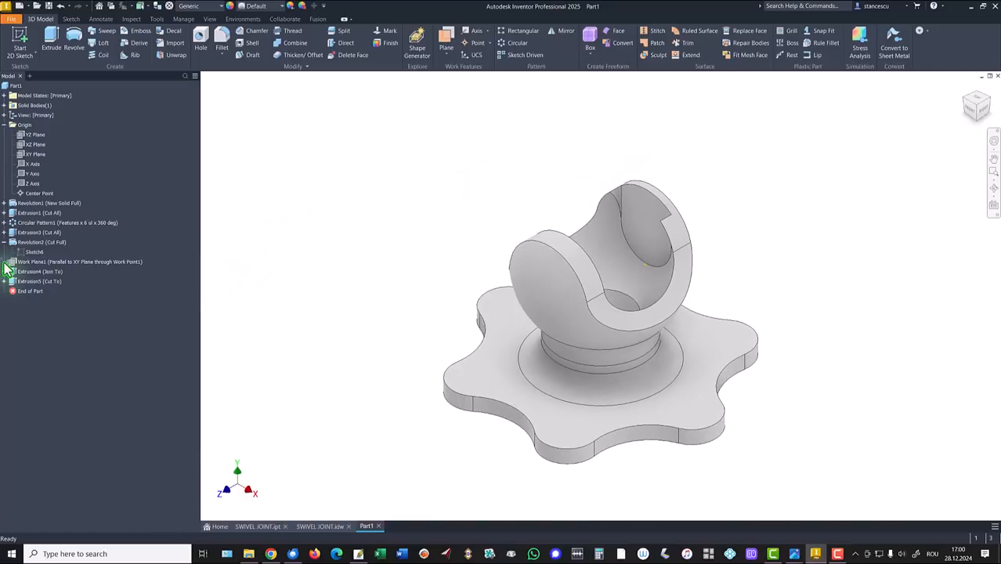
right_click(25, 284)
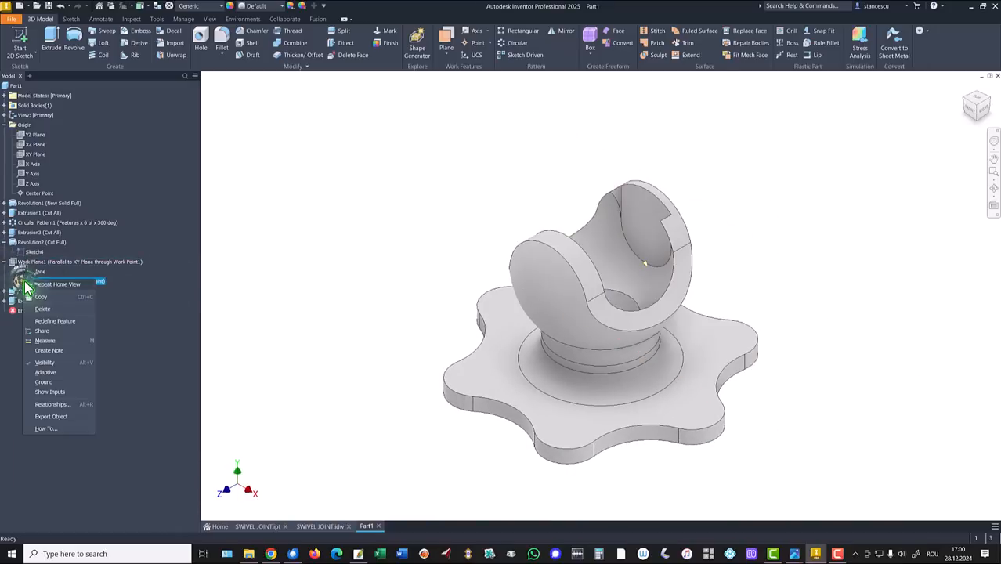
click(46, 363)
key(F6)
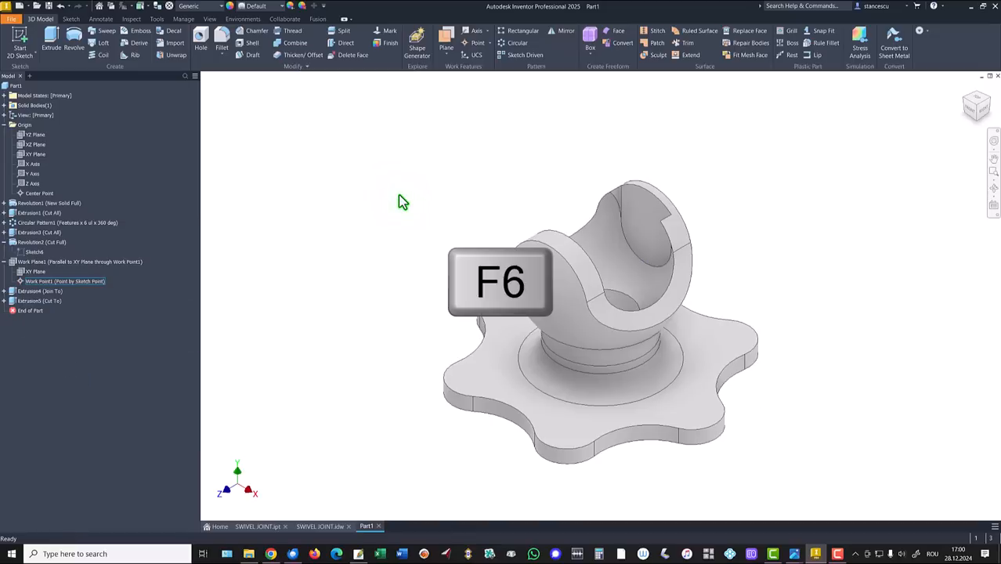
click(399, 202)
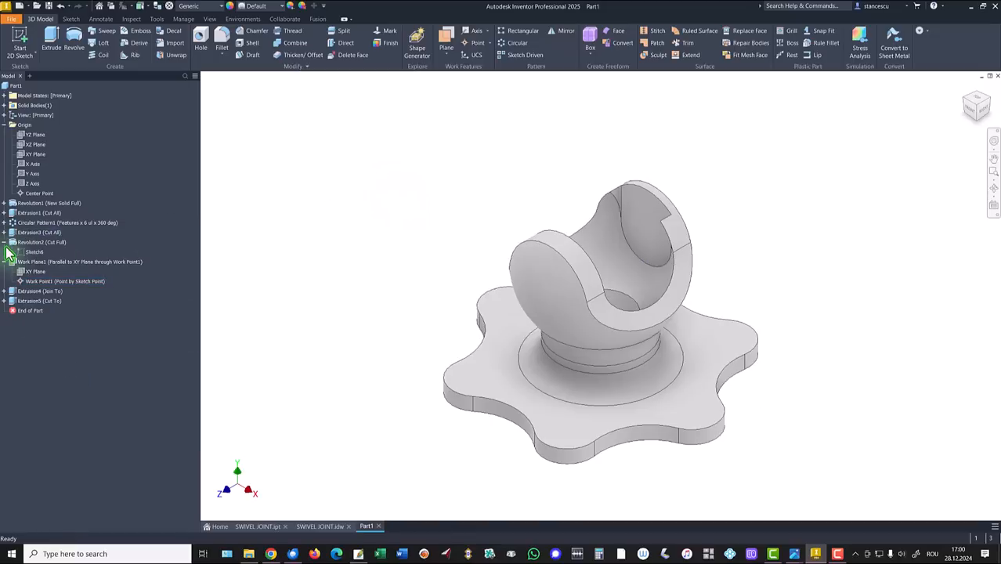
Collapse the Revolution2 and Work Plane1 browser nodes and show the SWIVEL JOINT drawing
click(5, 243)
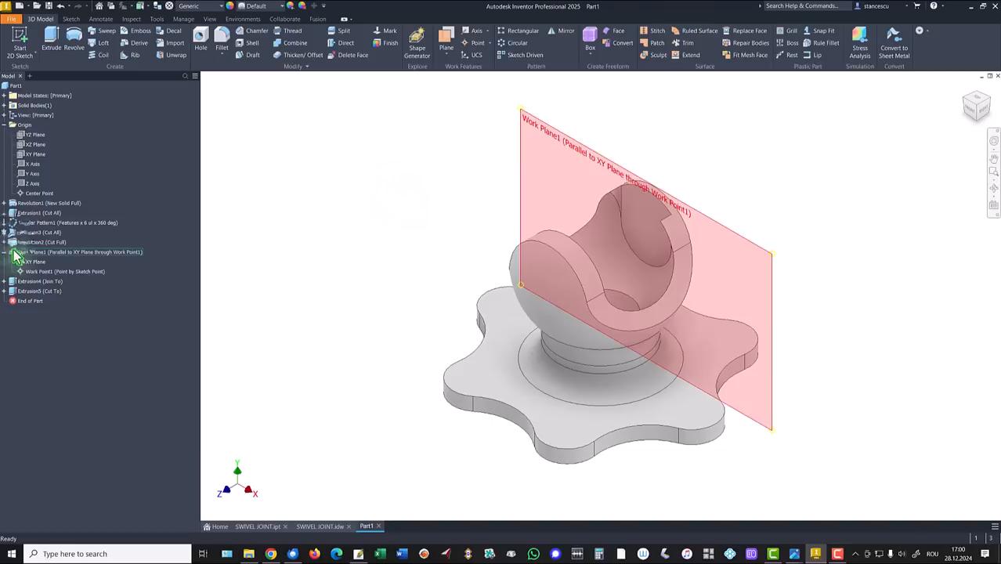
click(5, 252)
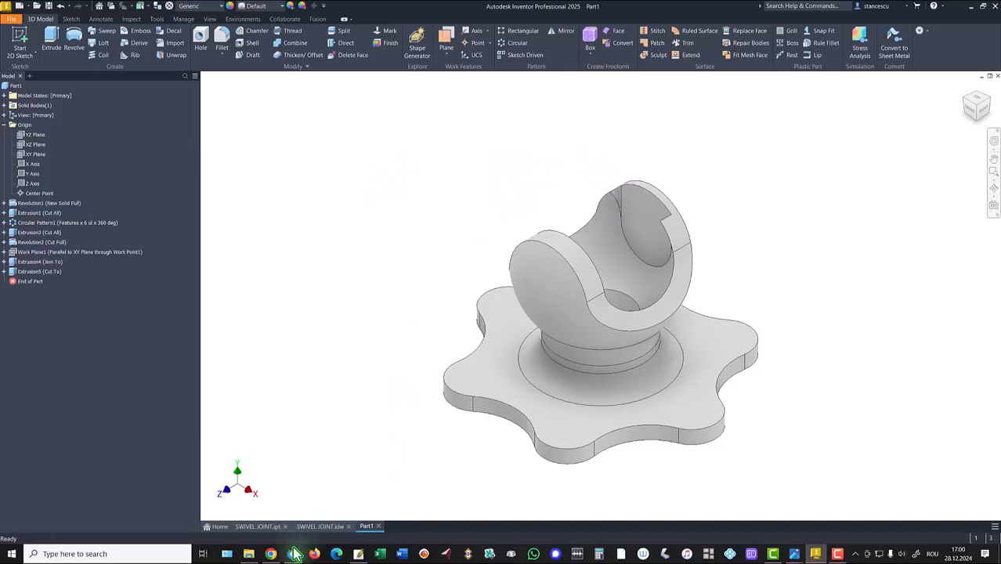
click(314, 526)
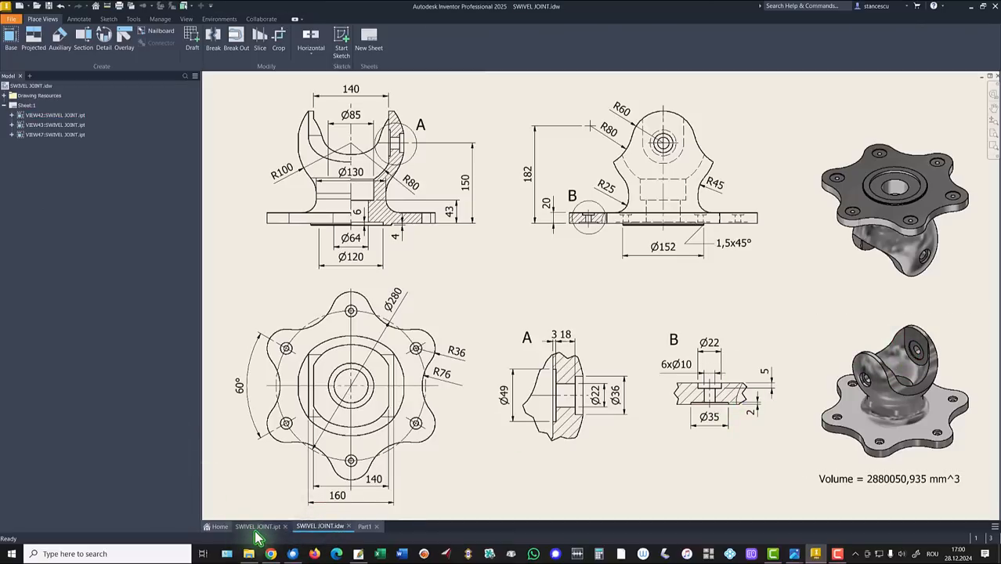
Inspect the clevis face on SWIVEL JOINT.ipt, revisit the drawing, then return to Part1
click(249, 529)
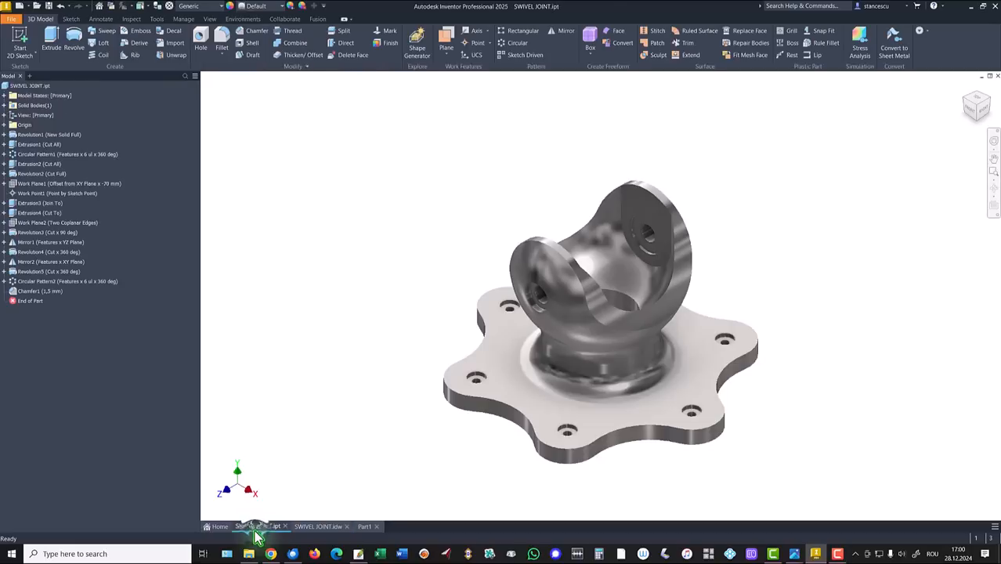
click(609, 212)
key(Page_Up)
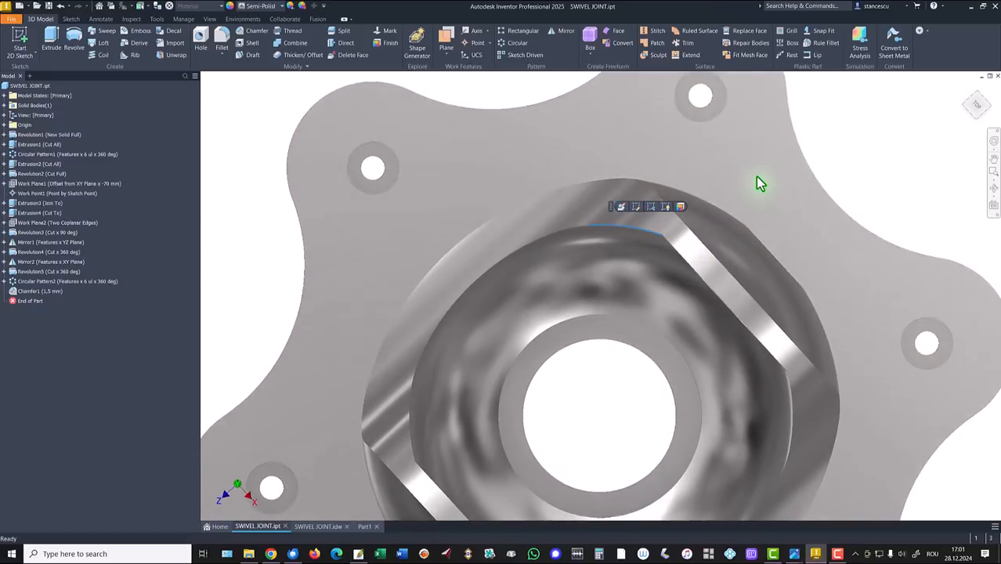
key(F6)
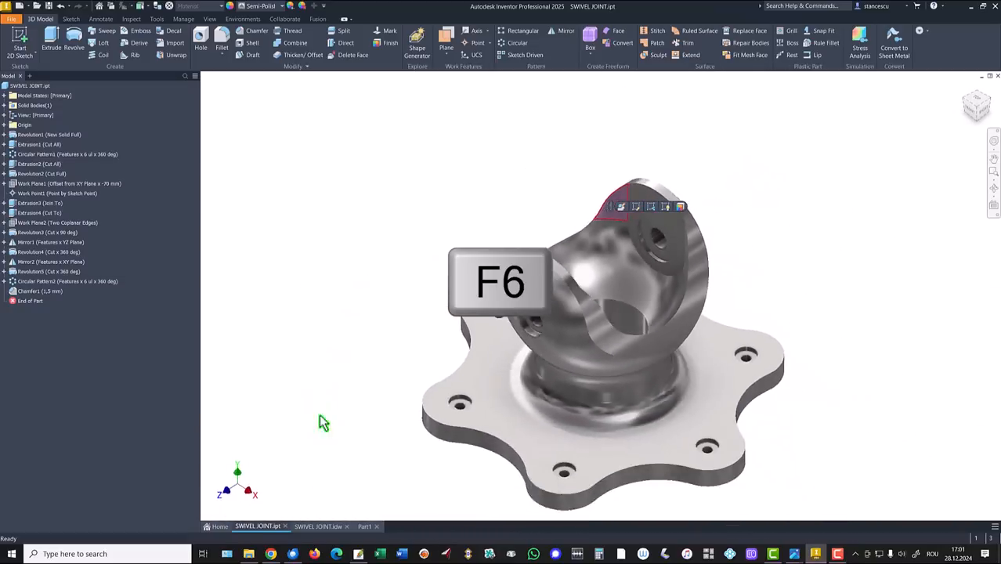
click(310, 527)
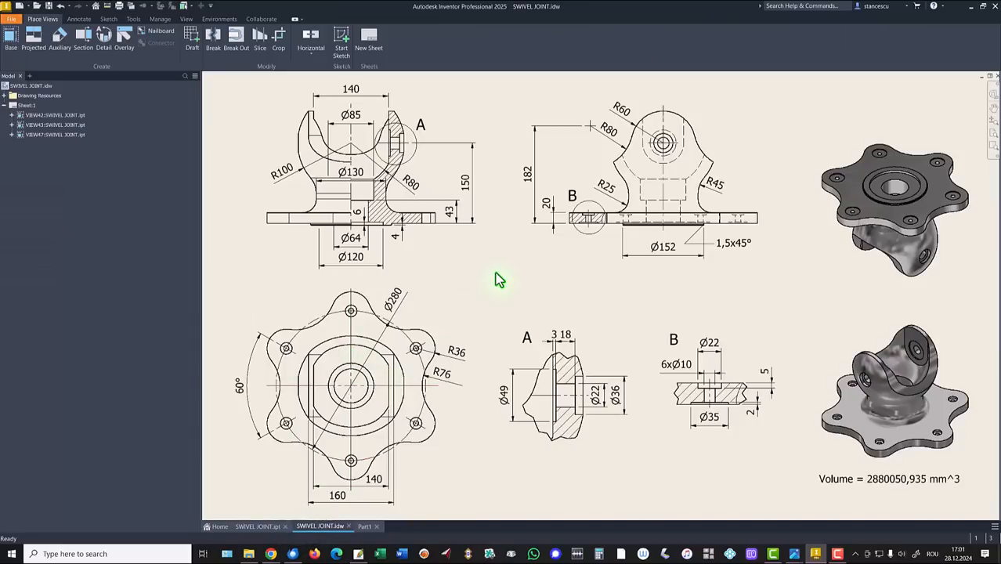
click(365, 526)
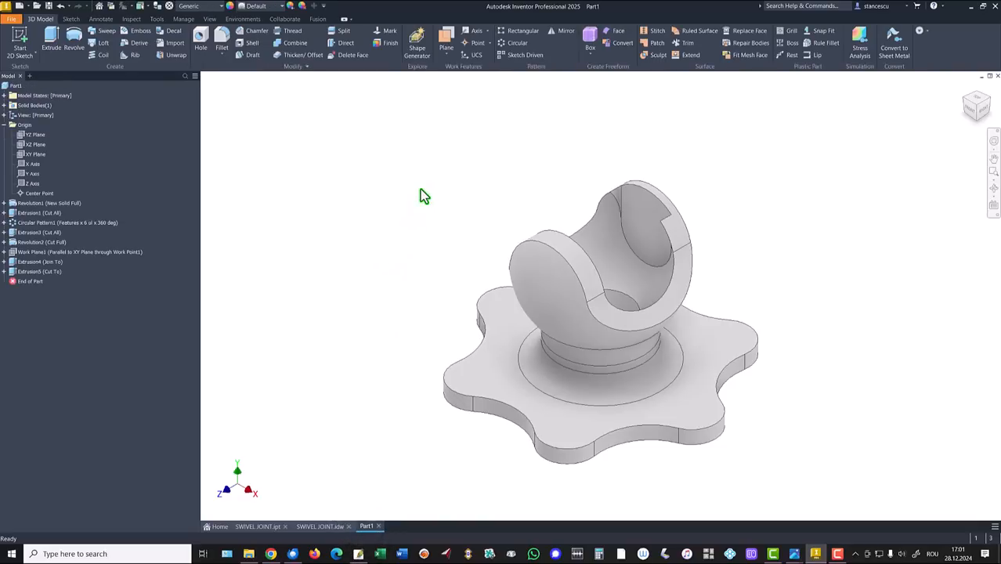
Create Work Plane2 through the Y axis and the arm edge, and start Sketch9 on it
click(447, 37)
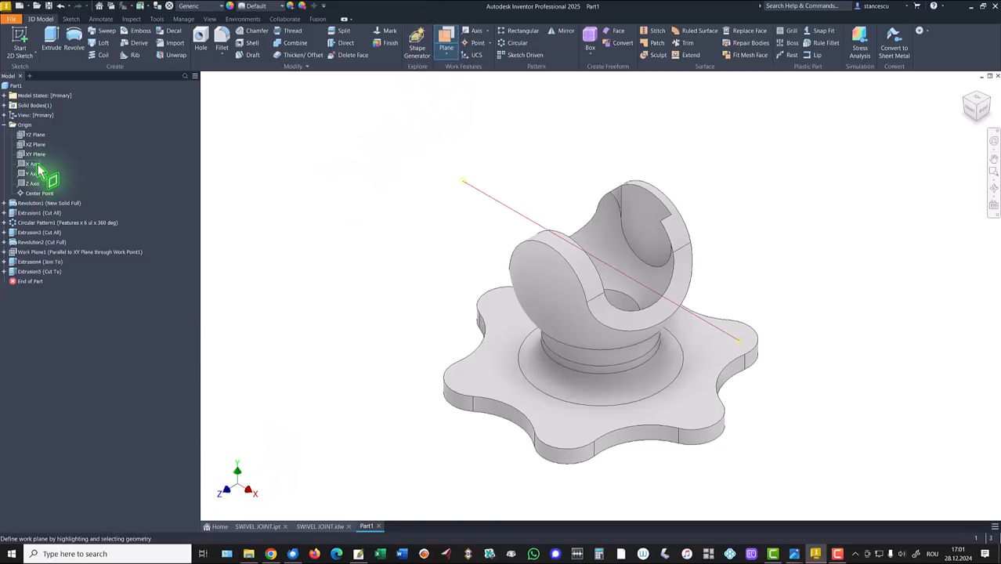
click(31, 175)
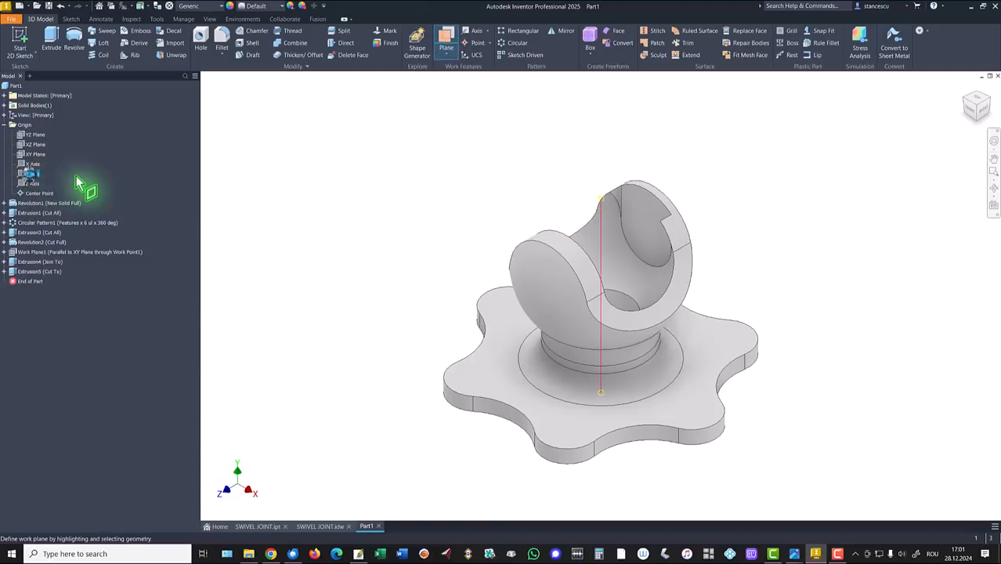
click(619, 197)
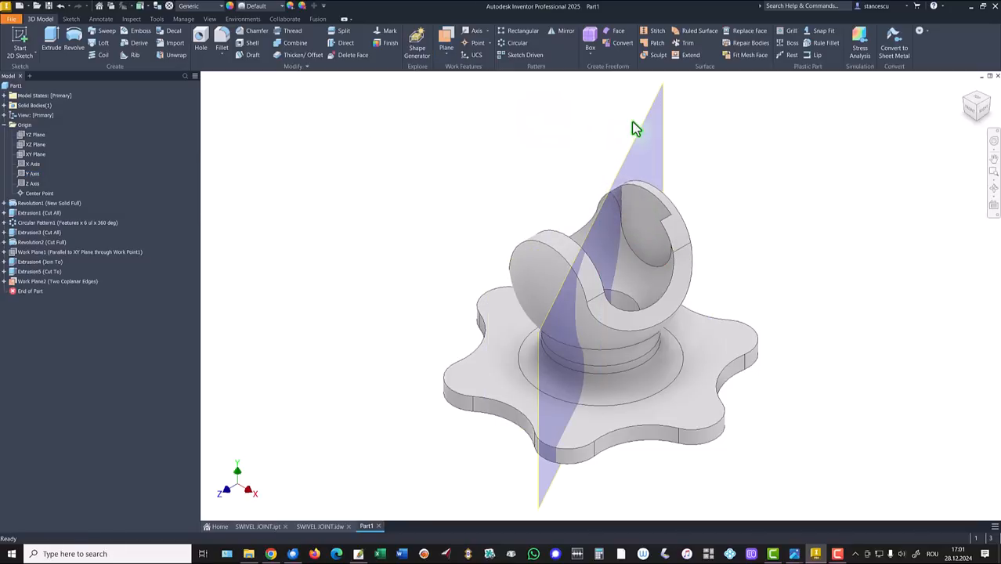
click(662, 141)
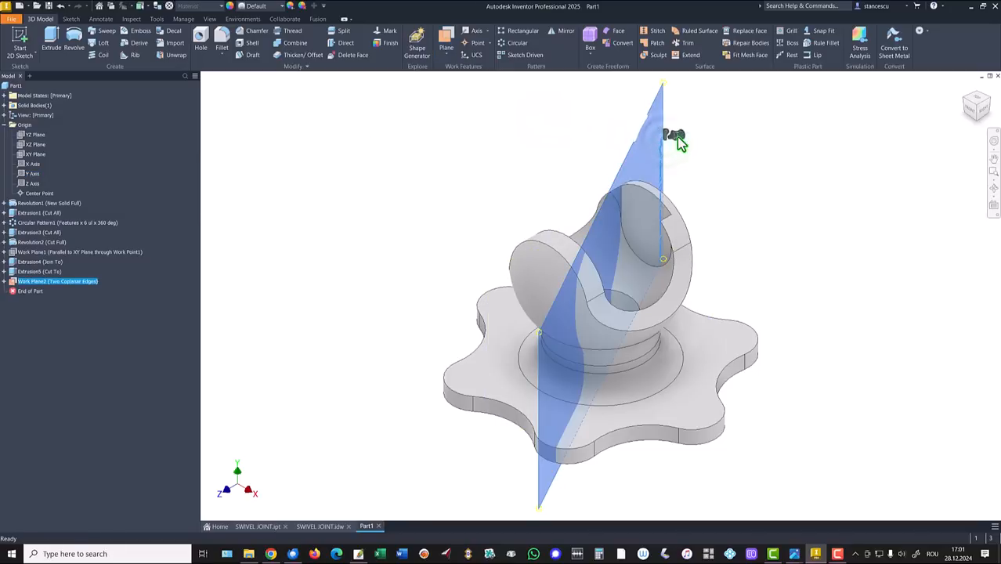
click(677, 136)
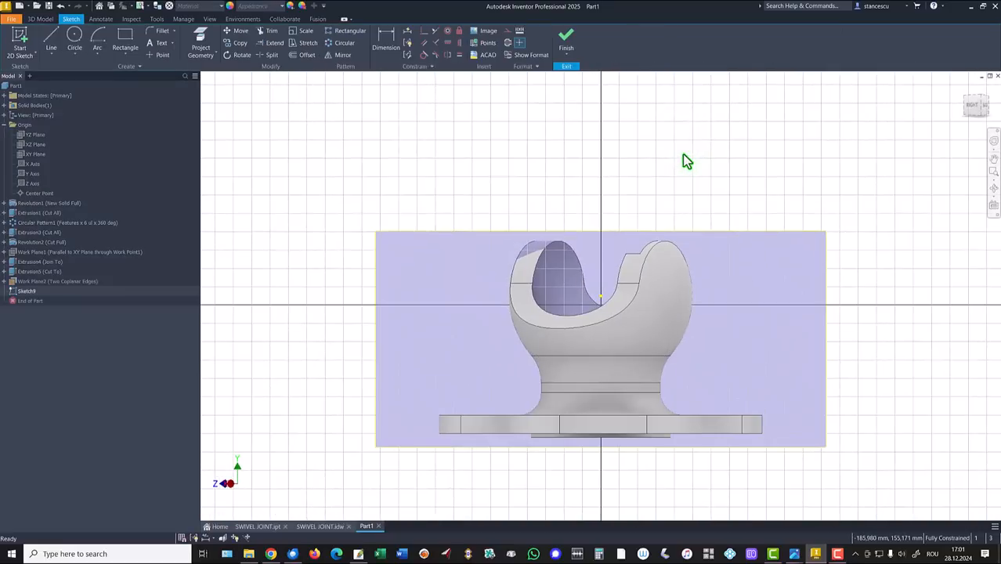
With the graphics sliced, project the right arm's slotted-rim edge into Sketch9 and finish the sketch
key(F7)
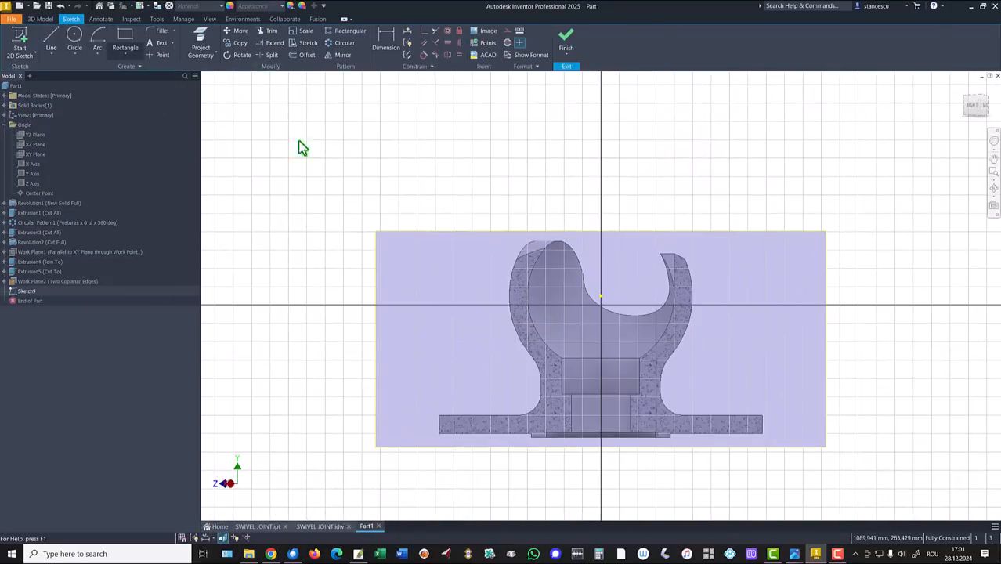
key(p)
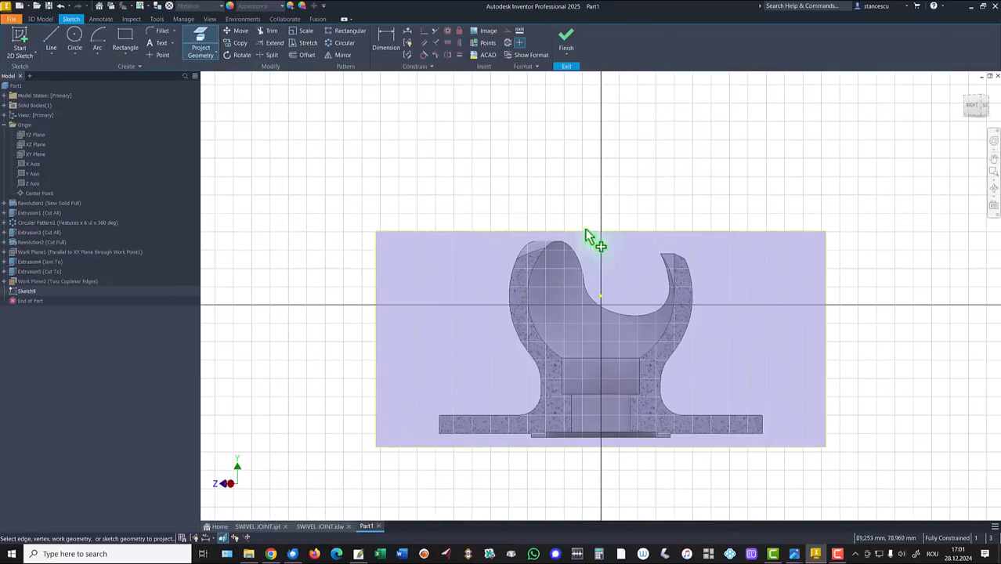
click(675, 270)
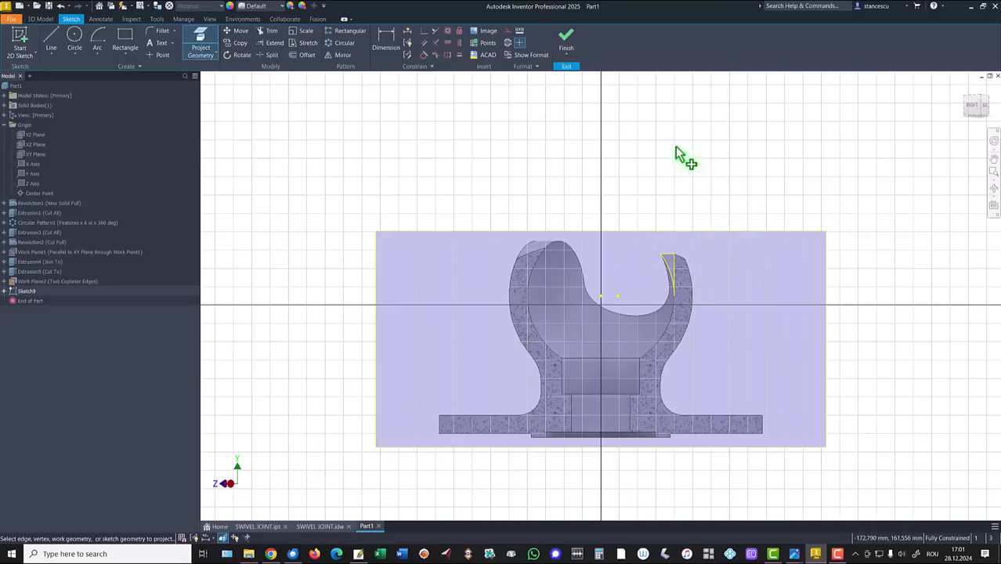
click(566, 40)
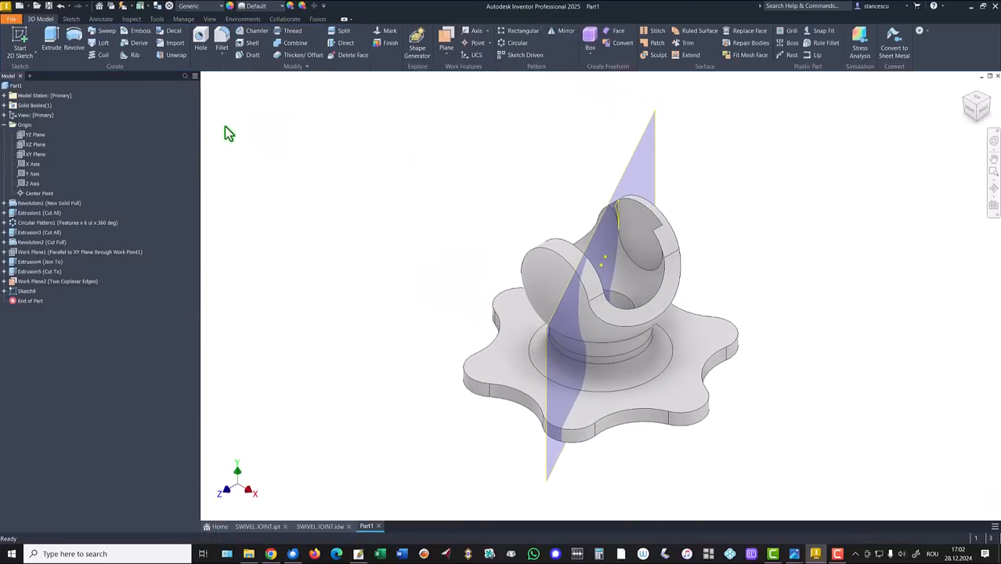
Revolve-cut Sketch9's profile 90° around the Y axis in the flipped direction
click(74, 39)
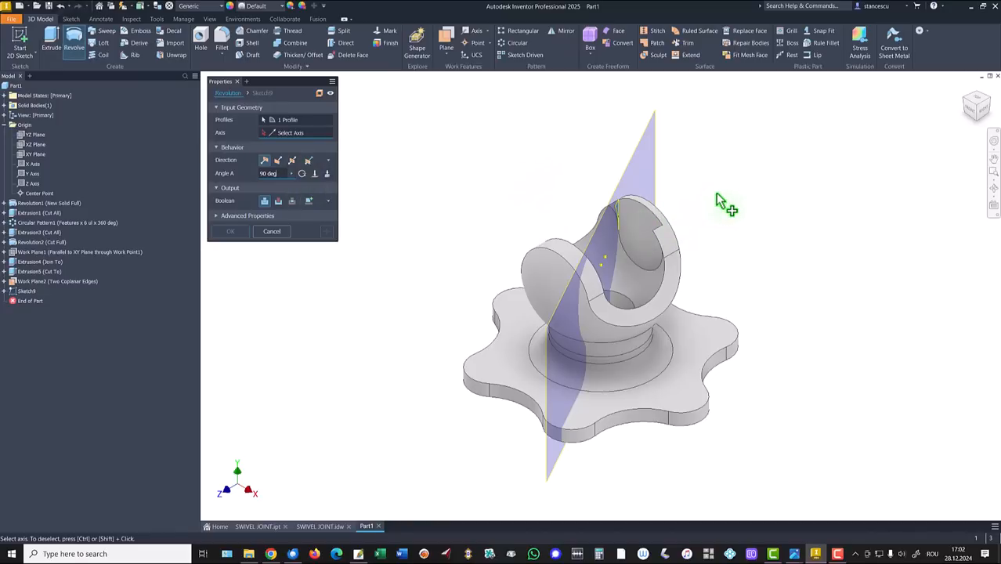
scroll(649, 229, up, 3)
mouse_move(648, 229)
shift+middle_down()
mouse_move(637, 200)
mouse_move(633, 210)
shift+middle_up()
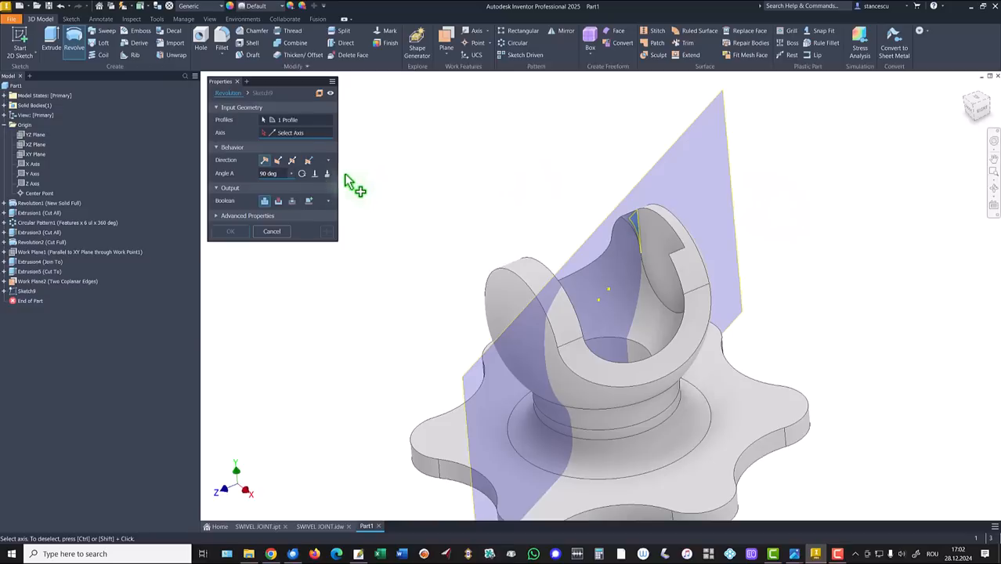
click(29, 174)
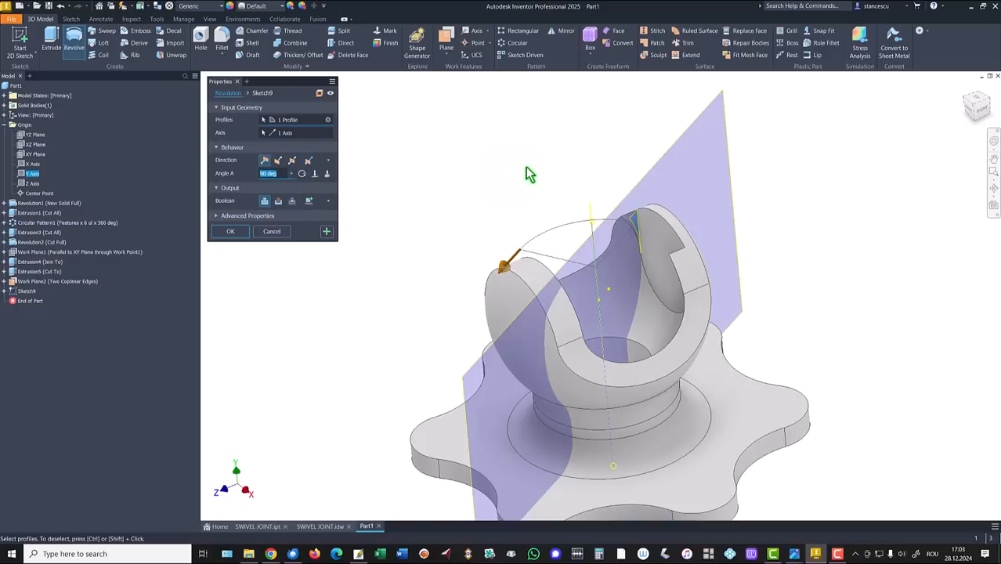
shift+middle_drag(526, 167, 387, 232)
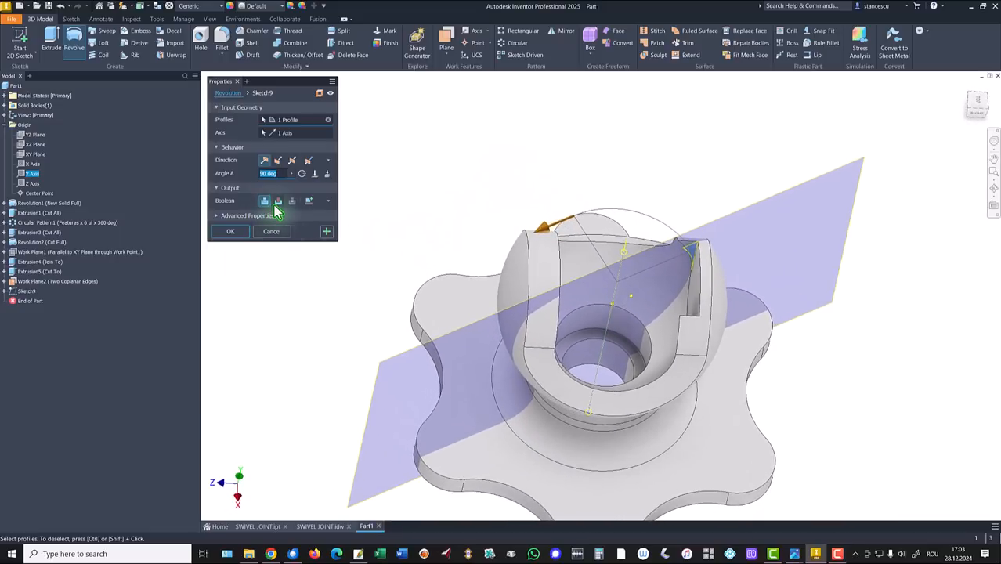
click(277, 201)
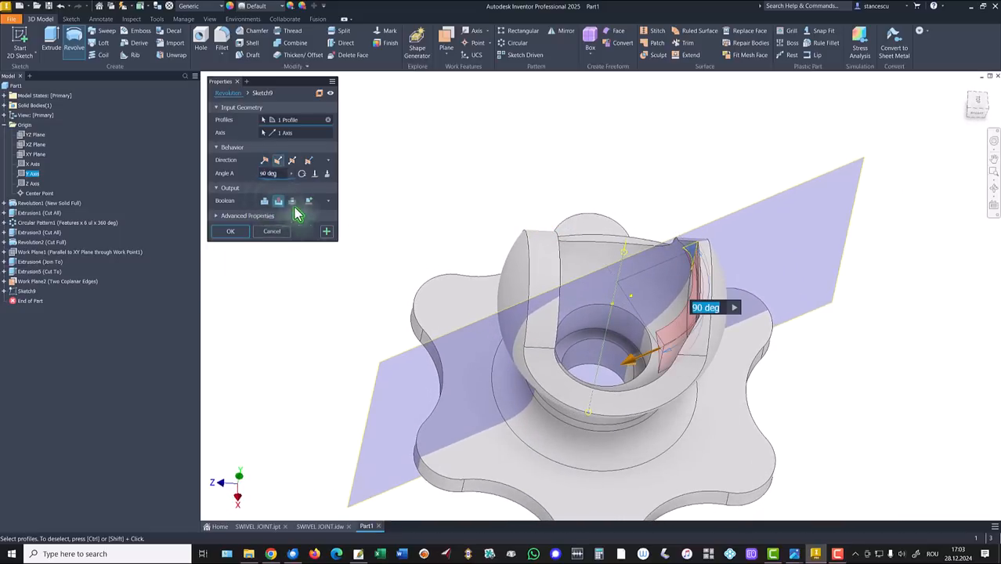
click(265, 161)
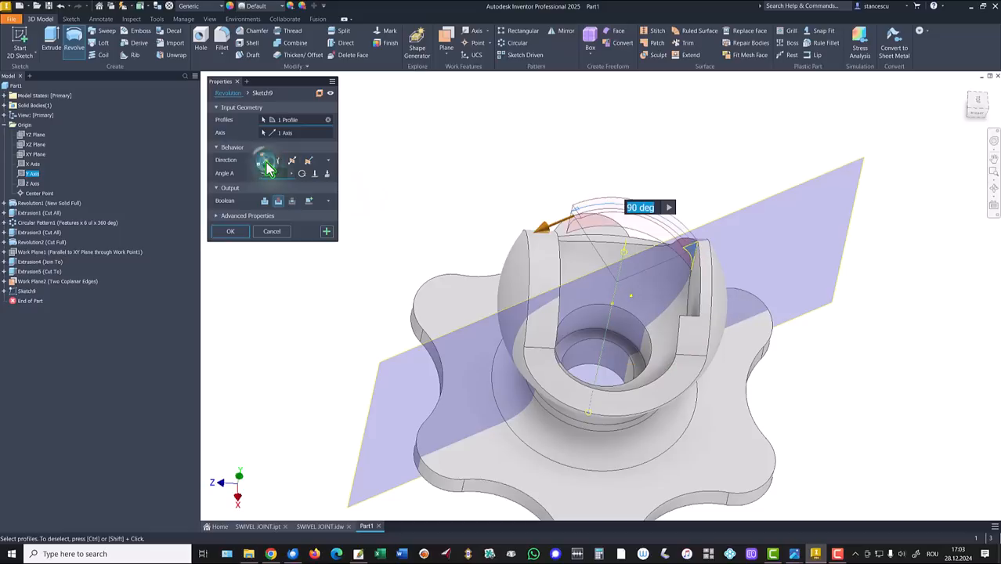
click(236, 233)
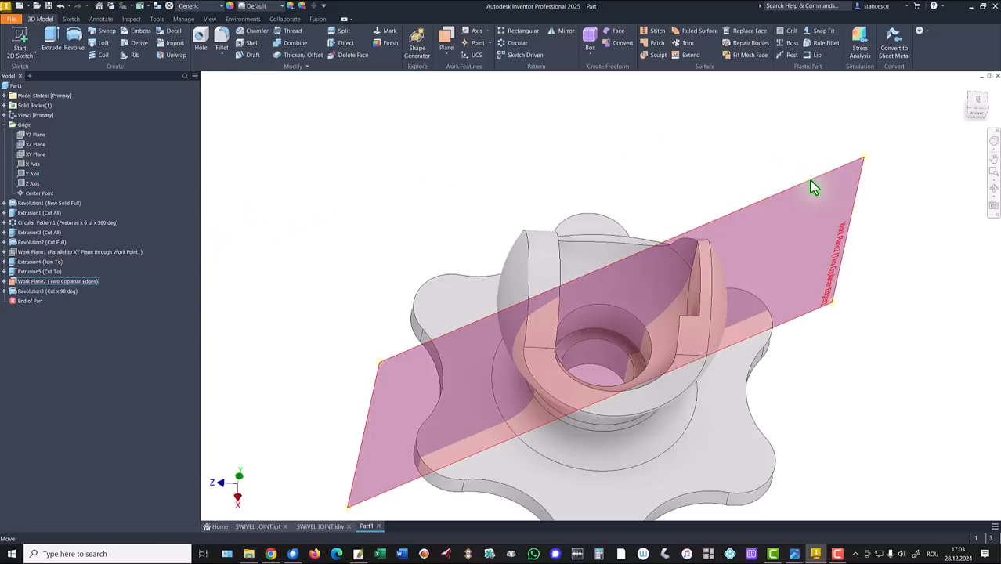
Hide Work Plane2 and return to the home view
right_click(812, 180)
click(836, 195)
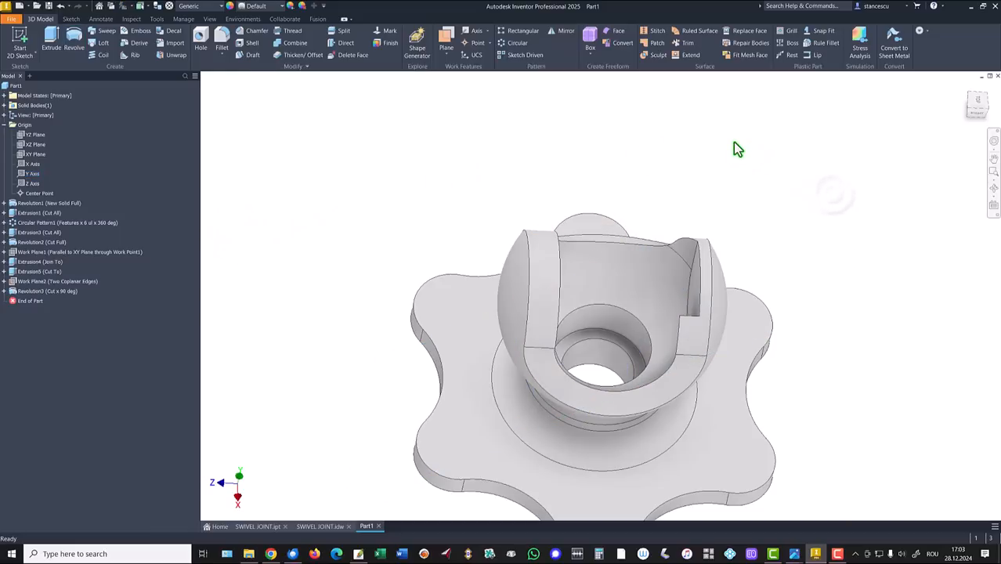
key(F6)
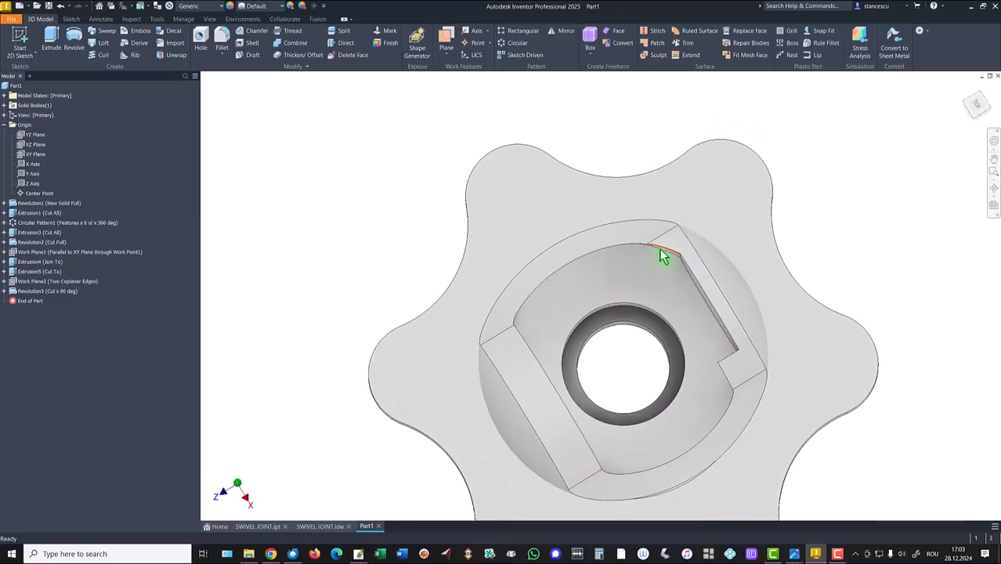
Mirror the 90° Revolution3 cut across the YZ Plane onto the opposite arm
key(F6)
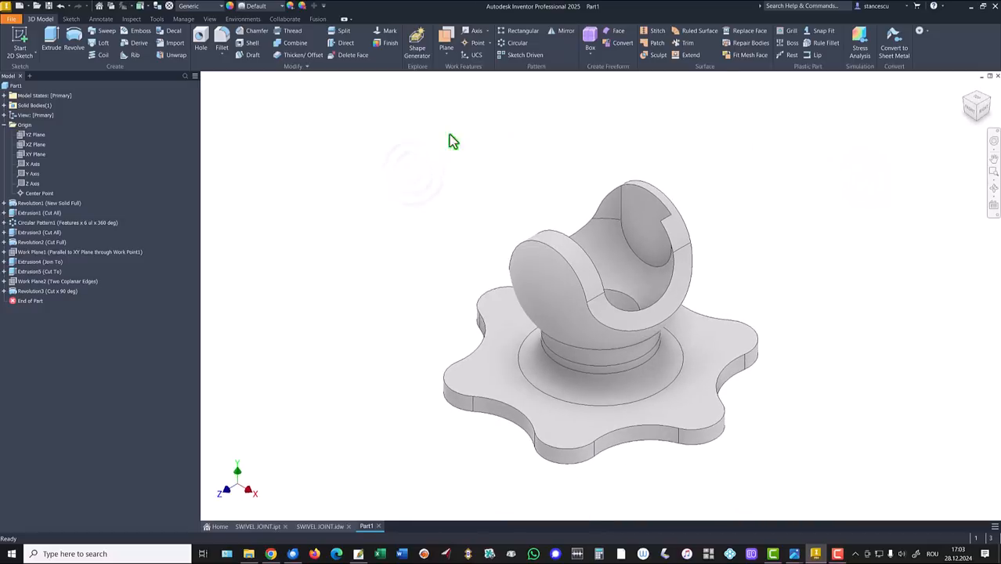
click(563, 35)
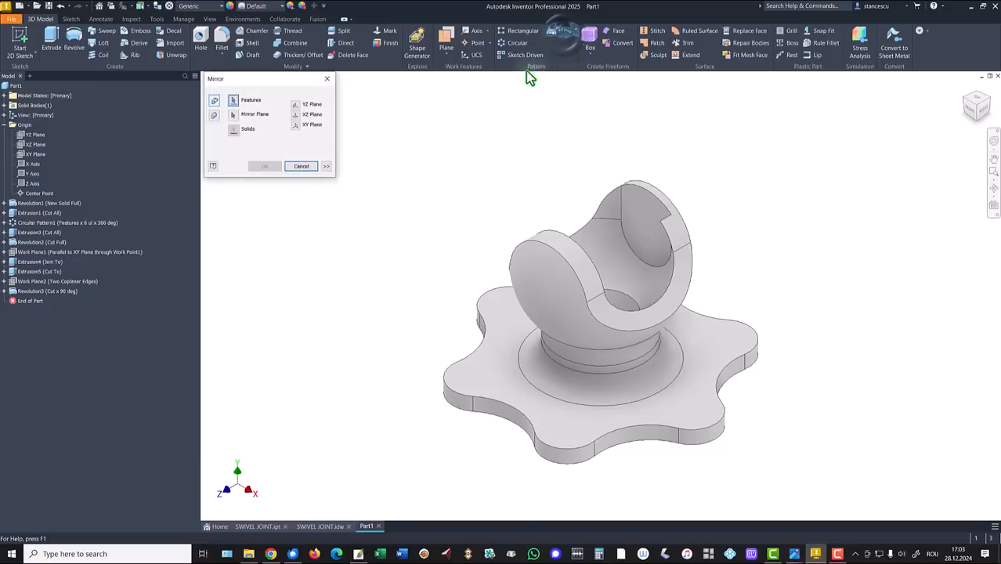
click(28, 295)
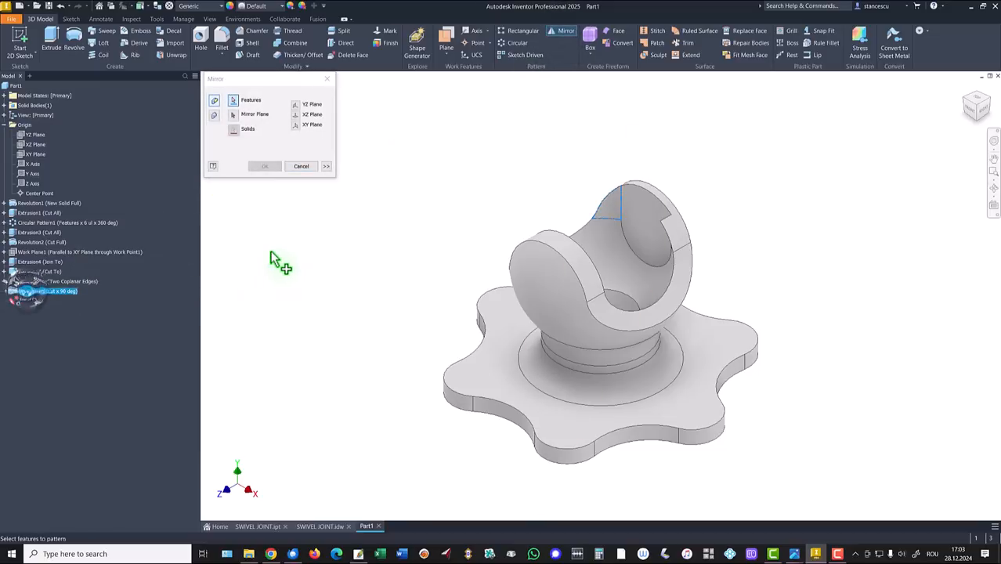
click(232, 117)
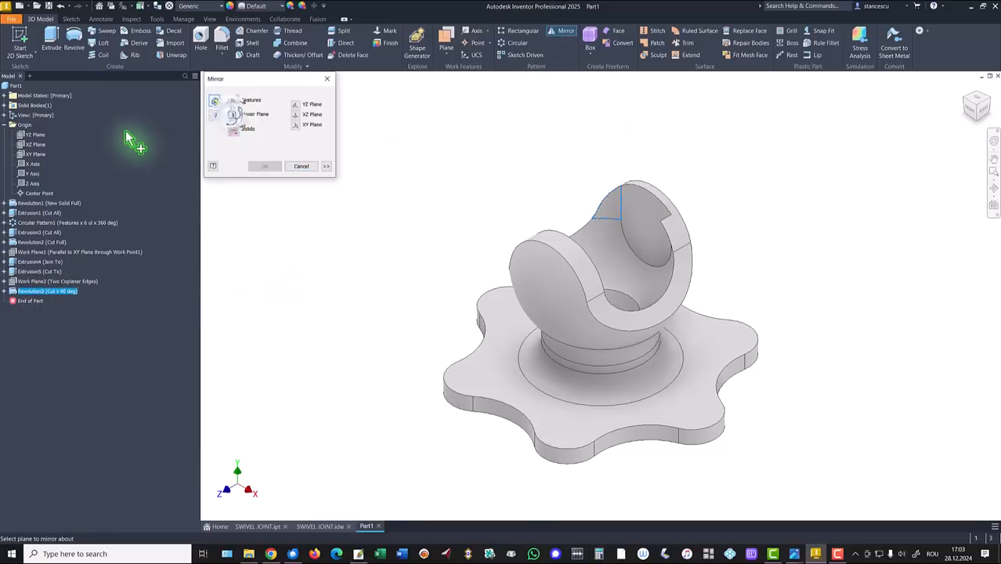
click(32, 138)
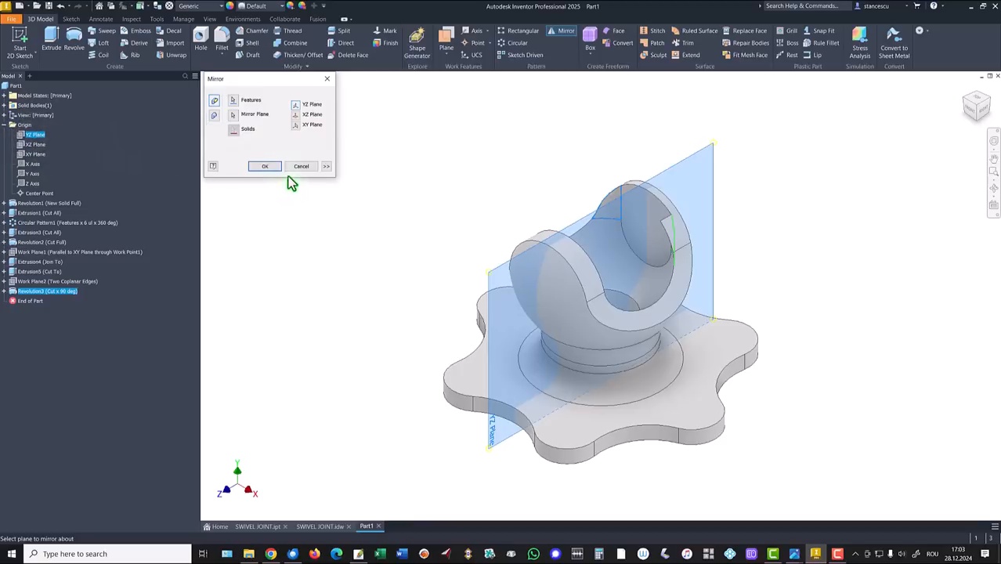
click(267, 167)
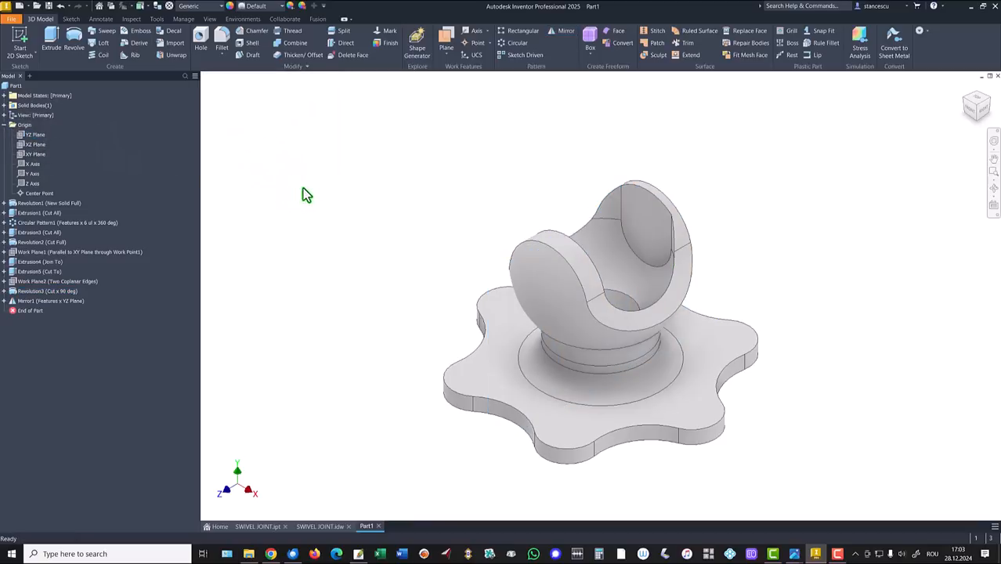
key(Home)
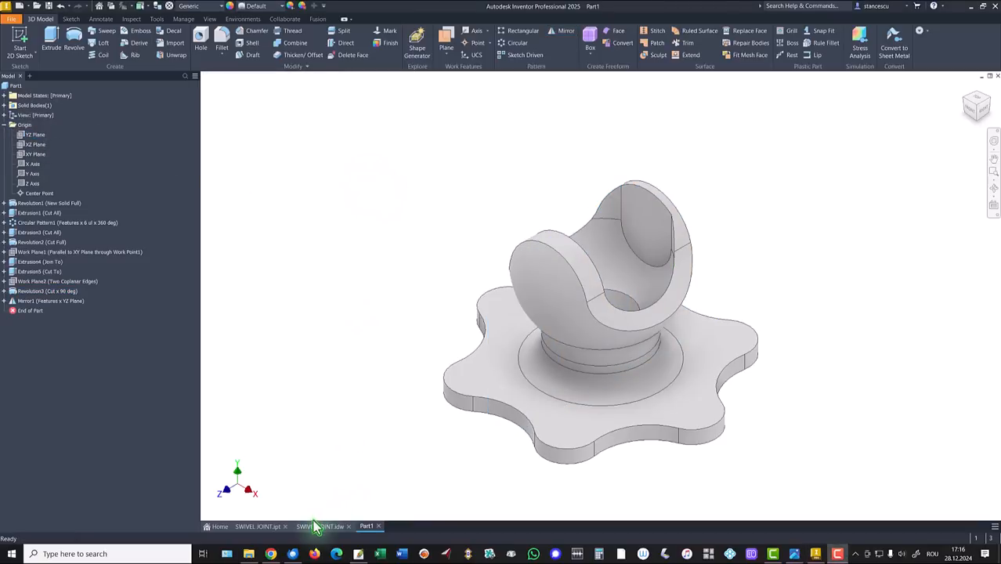
Check detail A on the SWIVEL JOINT.idw drawing, then select Part1's YZ Plane
click(318, 527)
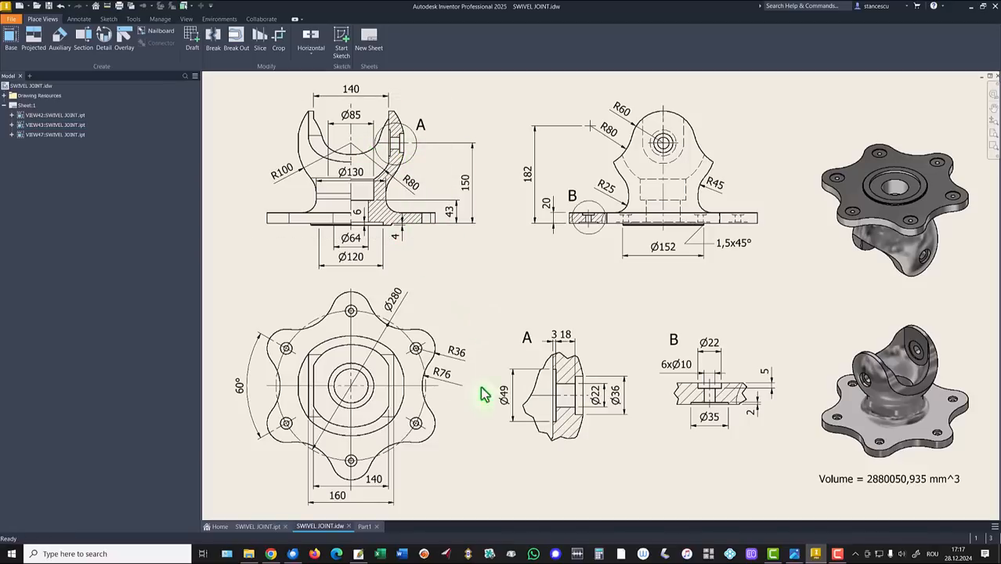
click(365, 526)
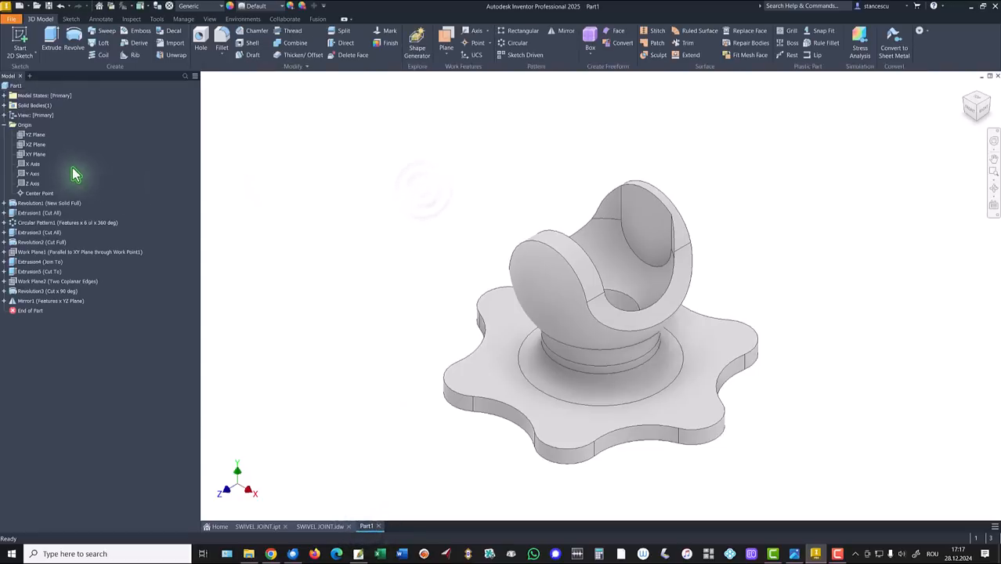
click(34, 135)
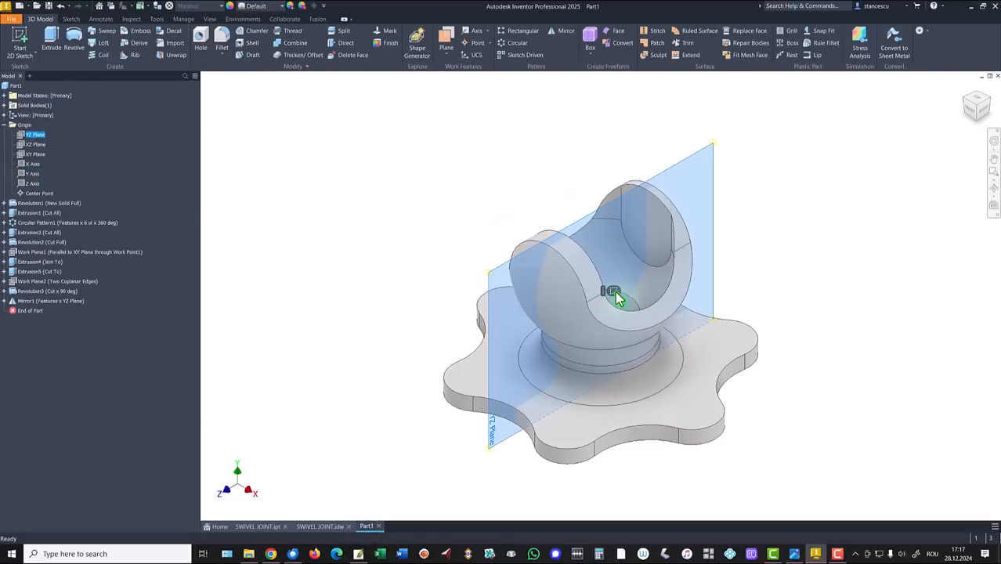
Start Sketch10 on the YZ Plane with the model sliced and the section fitted to view
key(s)
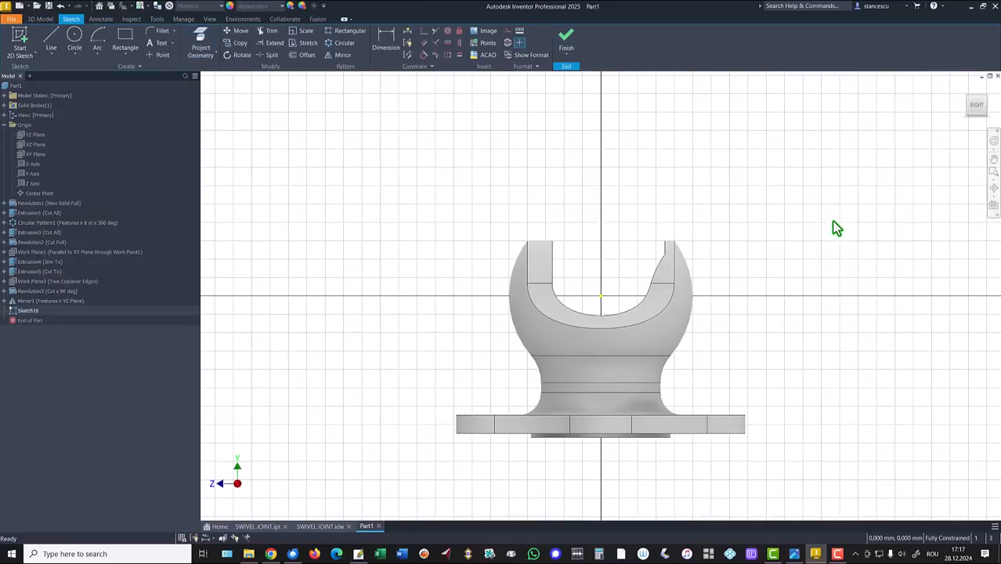
key(F7)
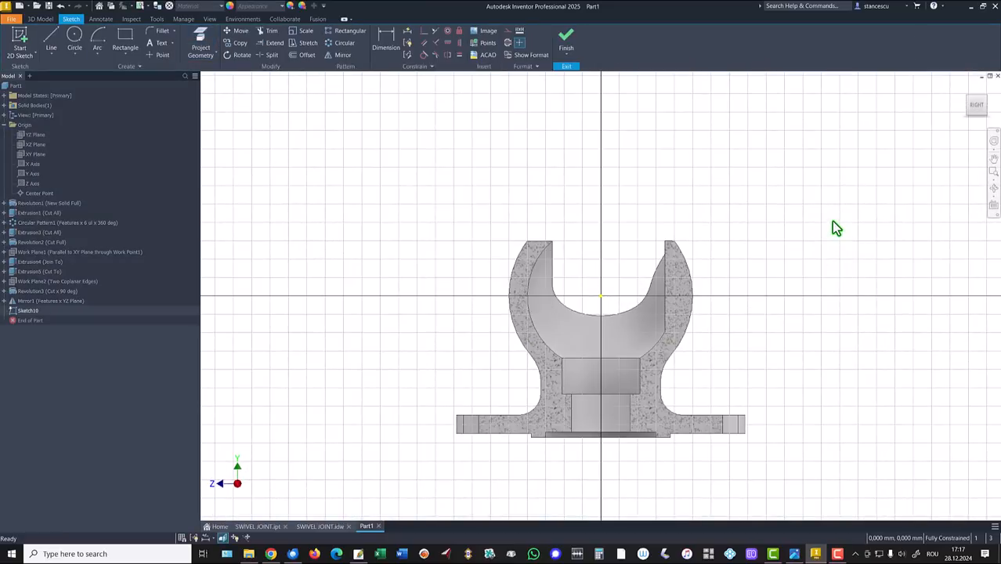
key(Home)
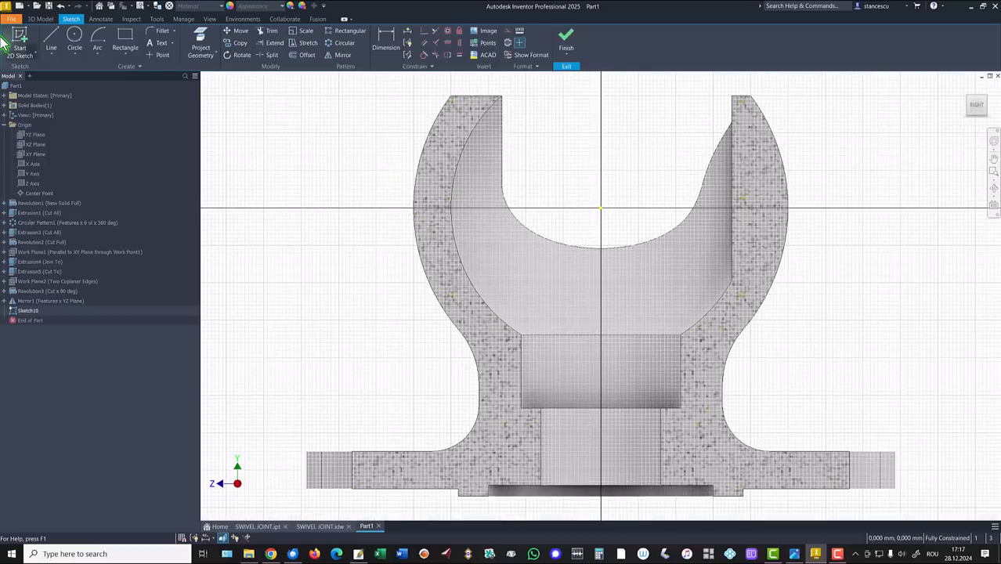
Draw the stepped lines from the right jaw's inner wall out to the outer arc
click(51, 40)
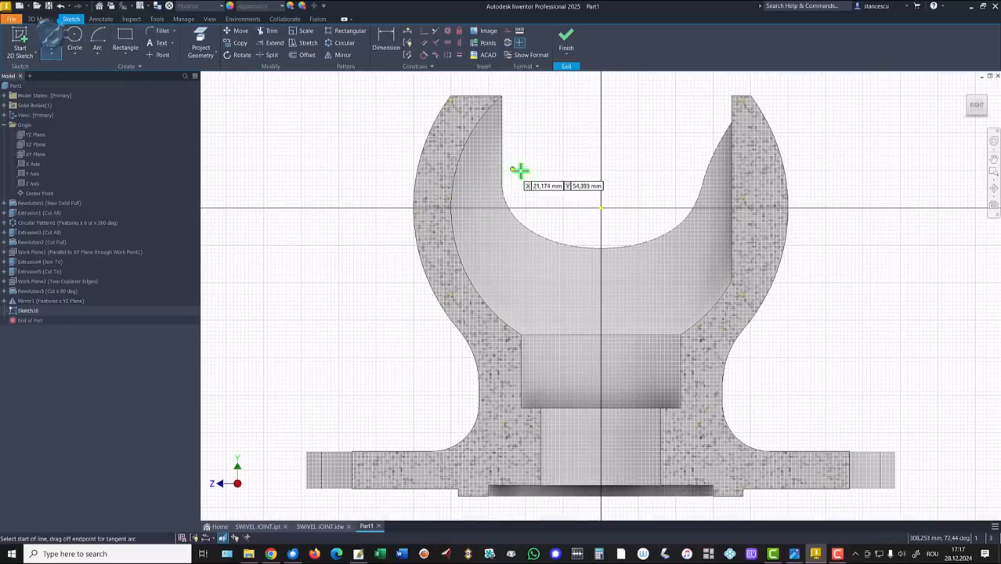
click(734, 168)
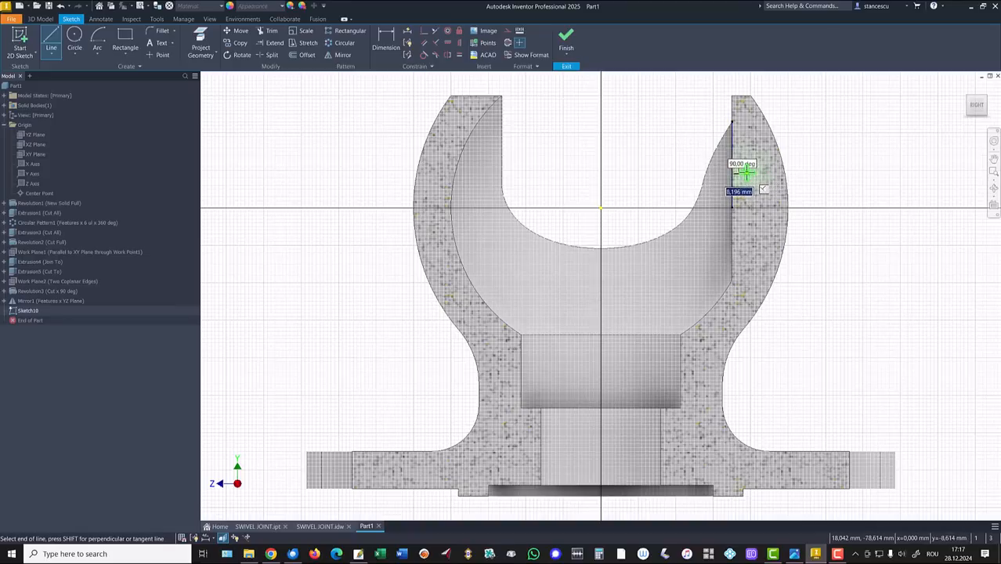
click(746, 174)
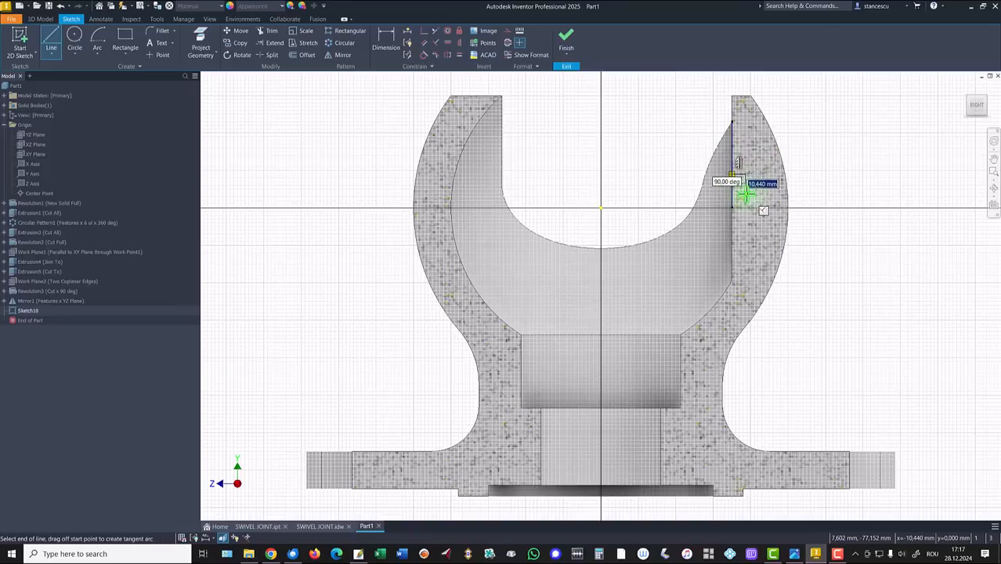
click(747, 194)
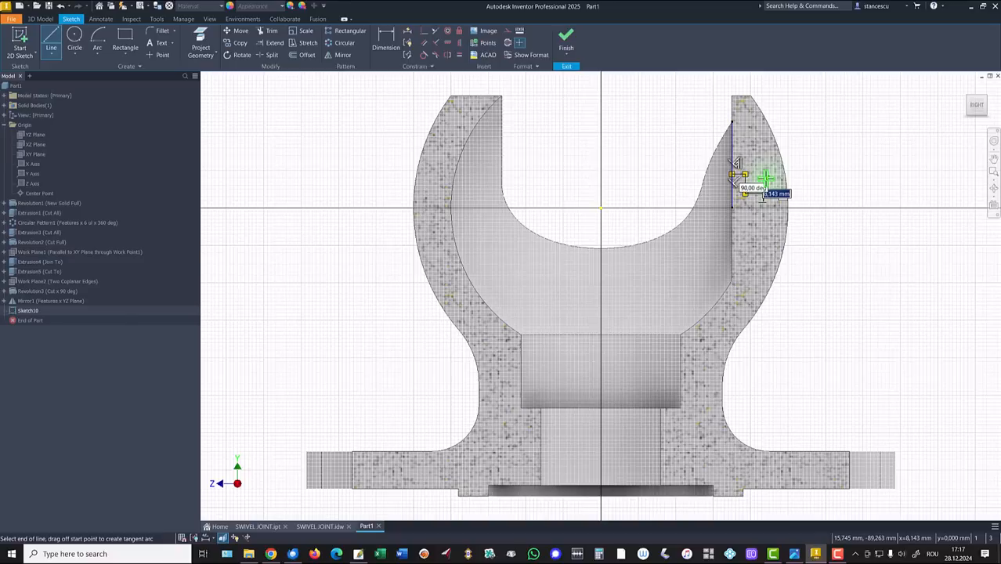
click(768, 193)
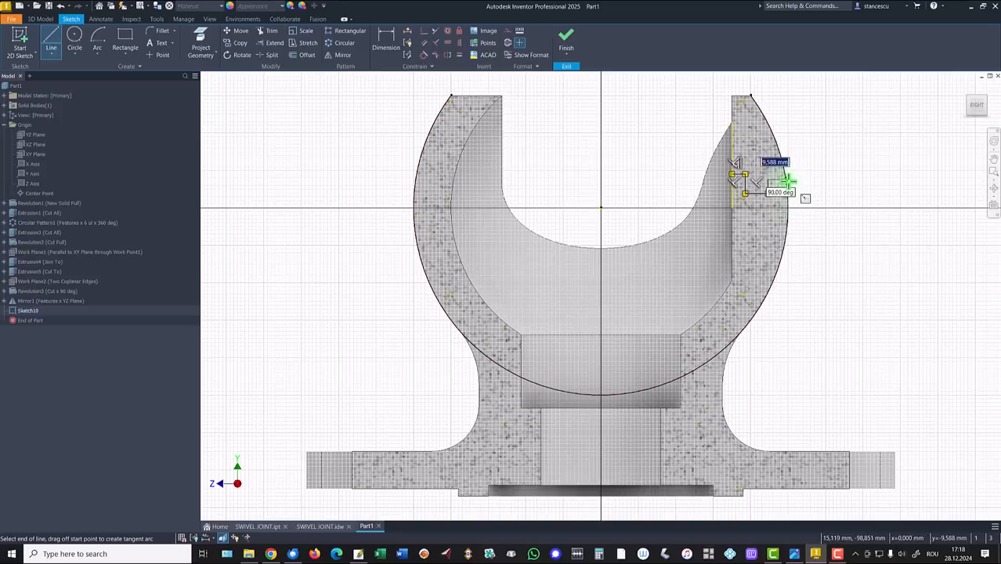
scroll(788, 182, down, 3)
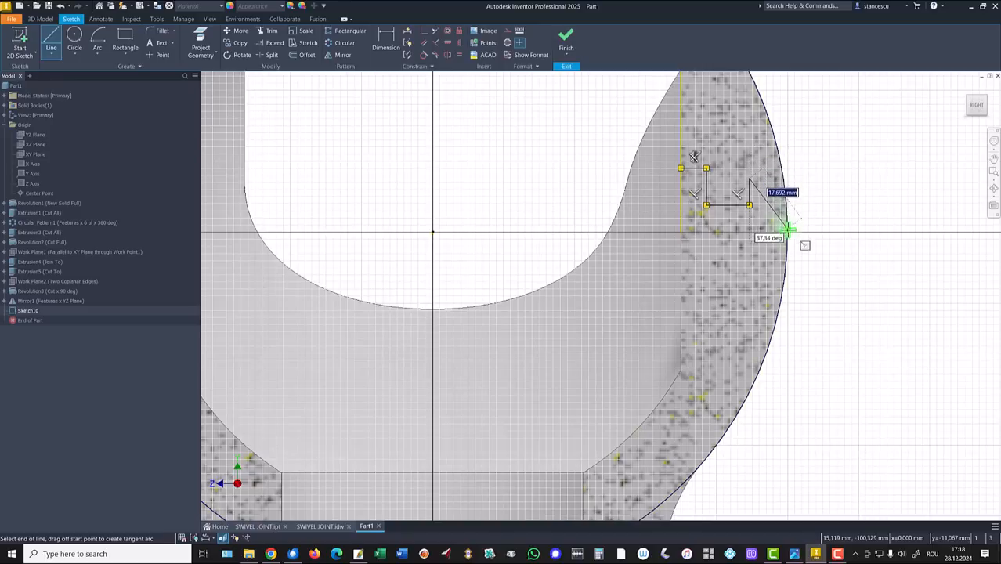
click(787, 181)
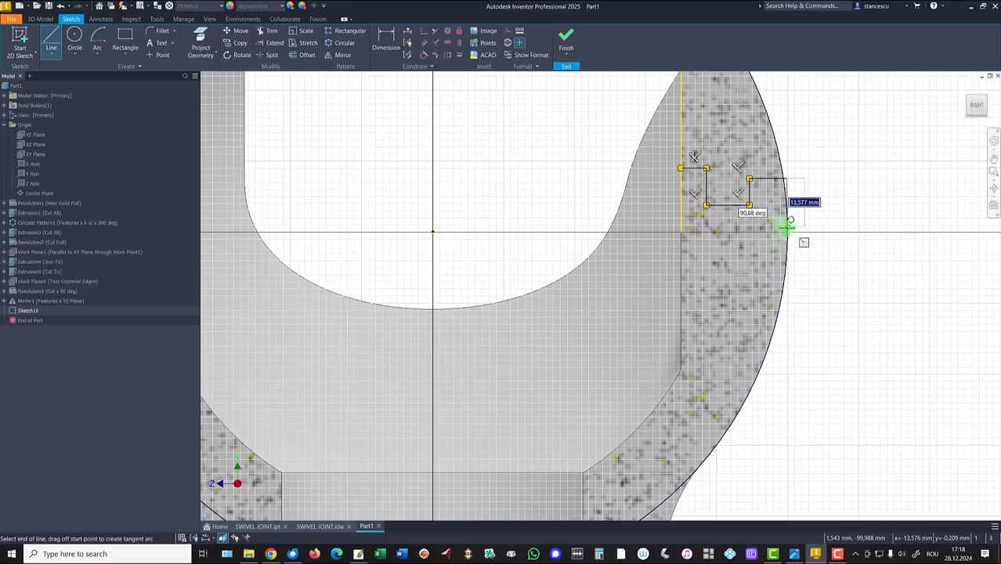
click(788, 228)
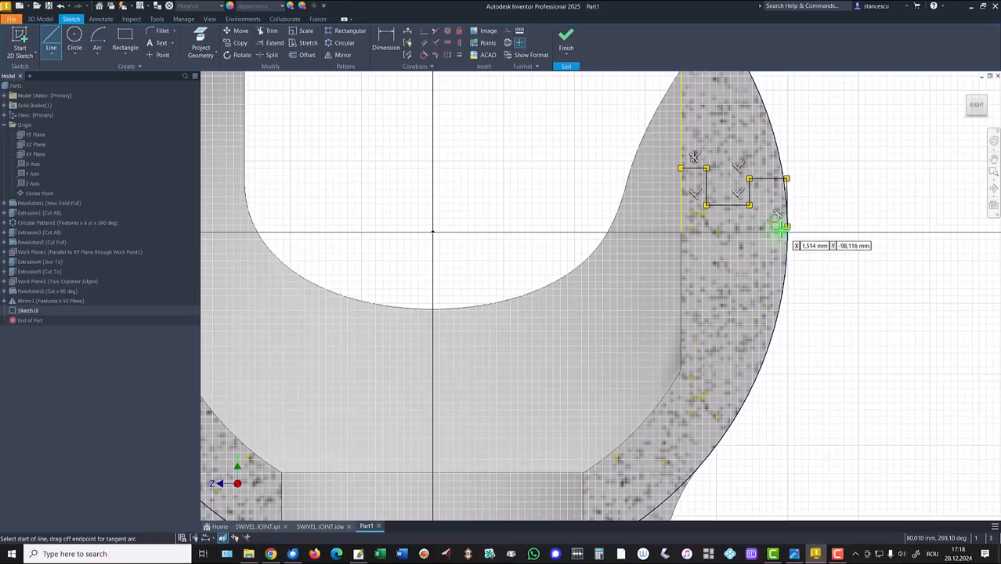
Close the profile back along the axis to its starting edge and adjust the short outer edge
click(788, 227)
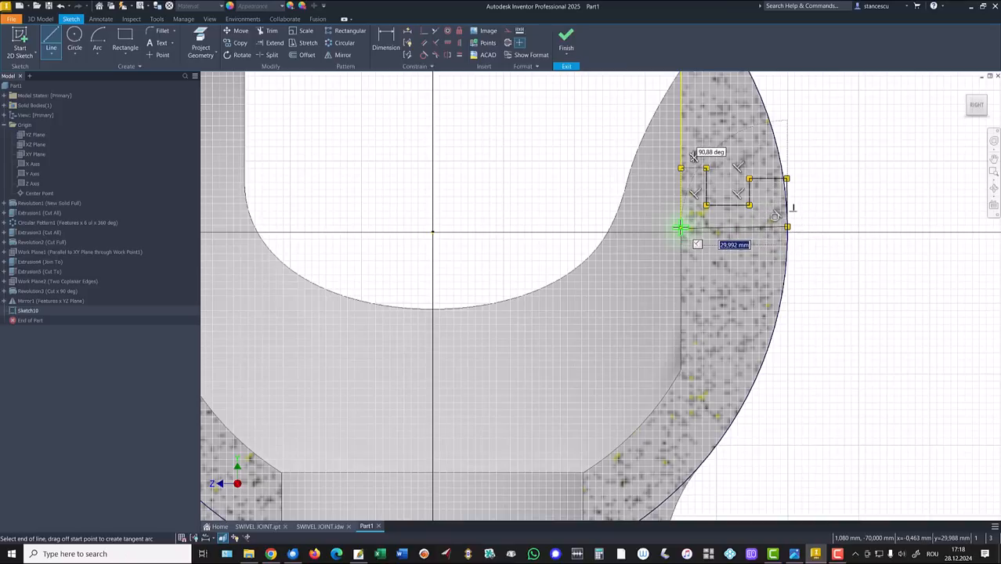
click(681, 228)
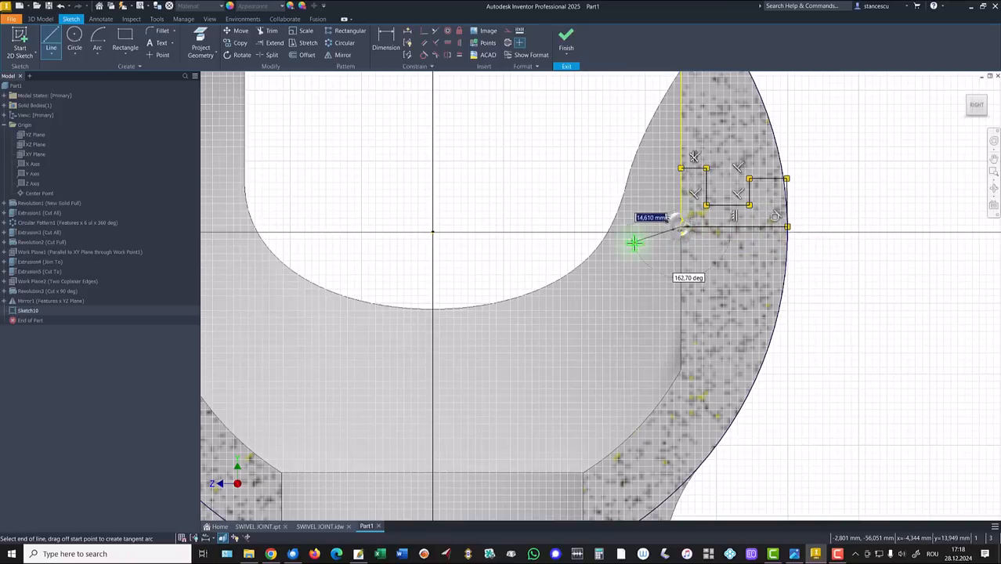
click(681, 168)
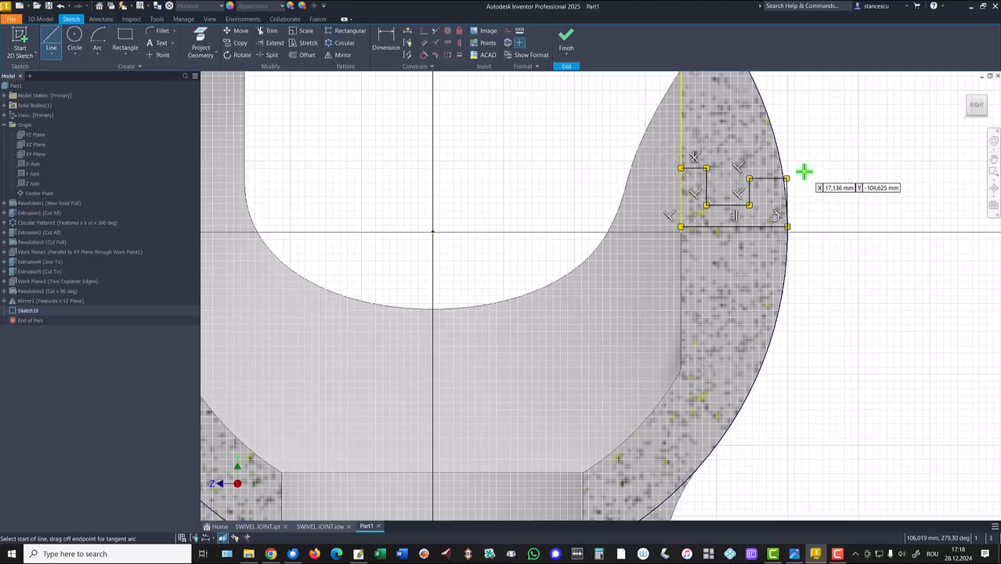
key(Escape)
click(788, 204)
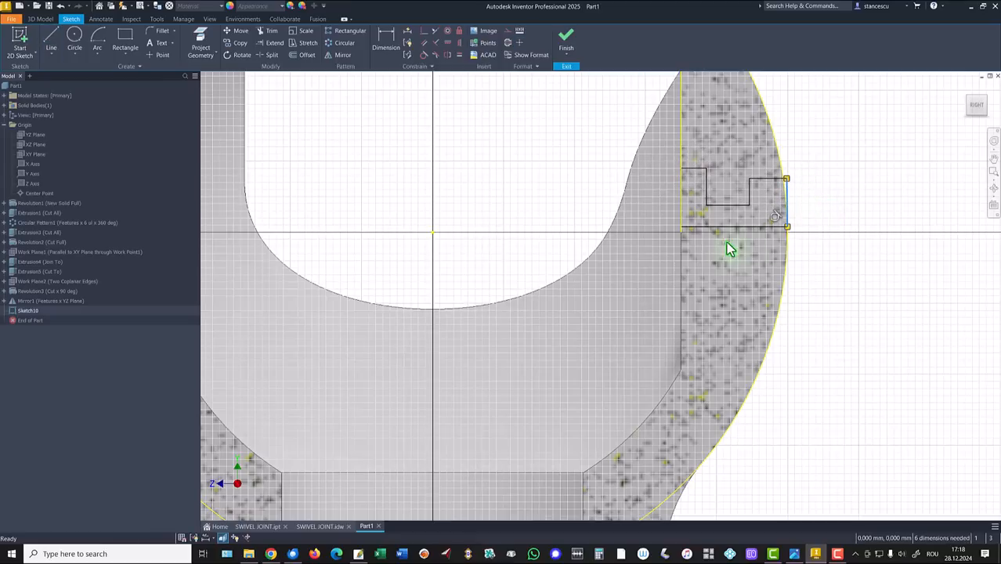
mouse_move(739, 237)
mouse_down()
mouse_move(758, 244)
mouse_move(749, 238)
mouse_move(748, 255)
mouse_up()
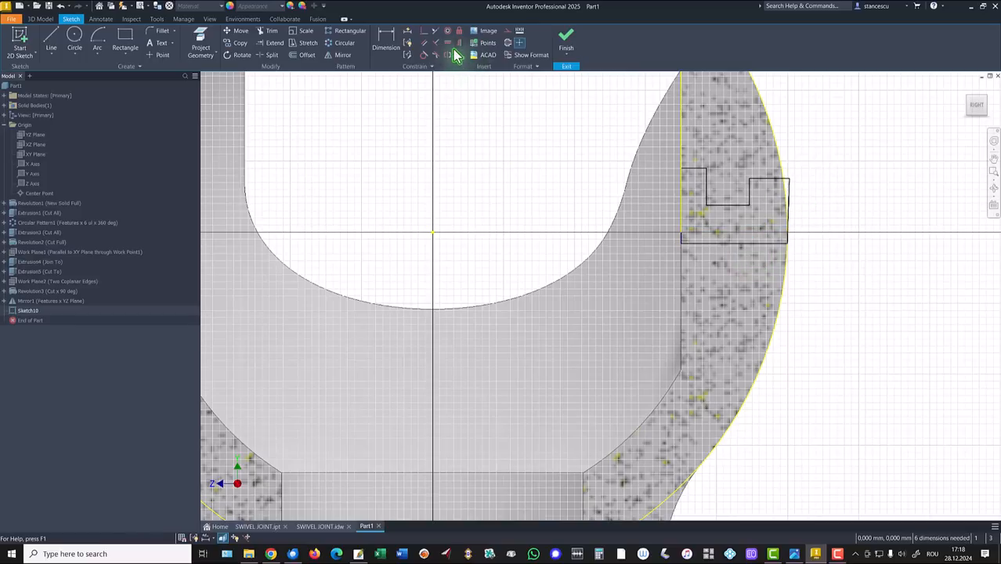
Make the profile's bottom edge collinear with the horizontal axis
click(425, 32)
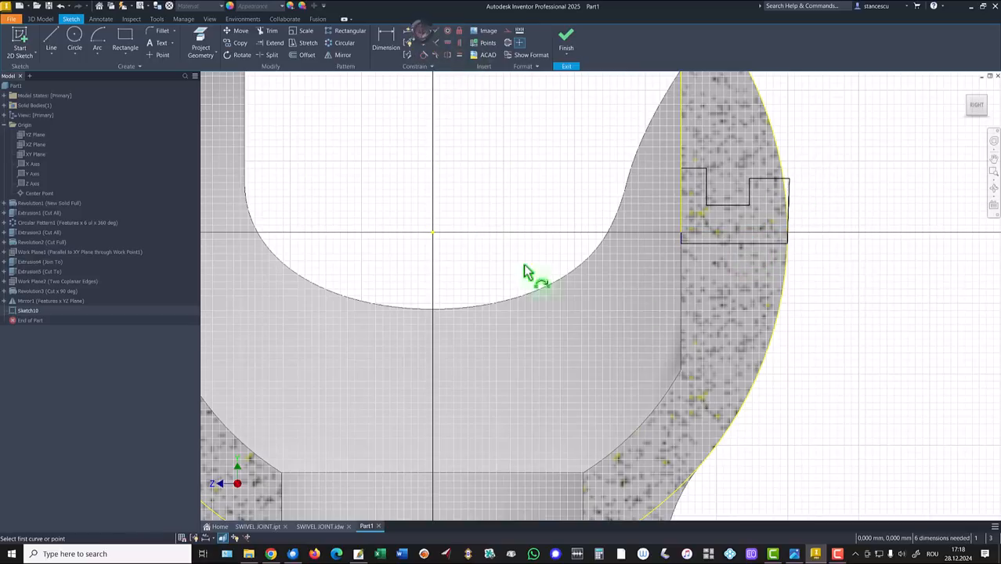
click(724, 244)
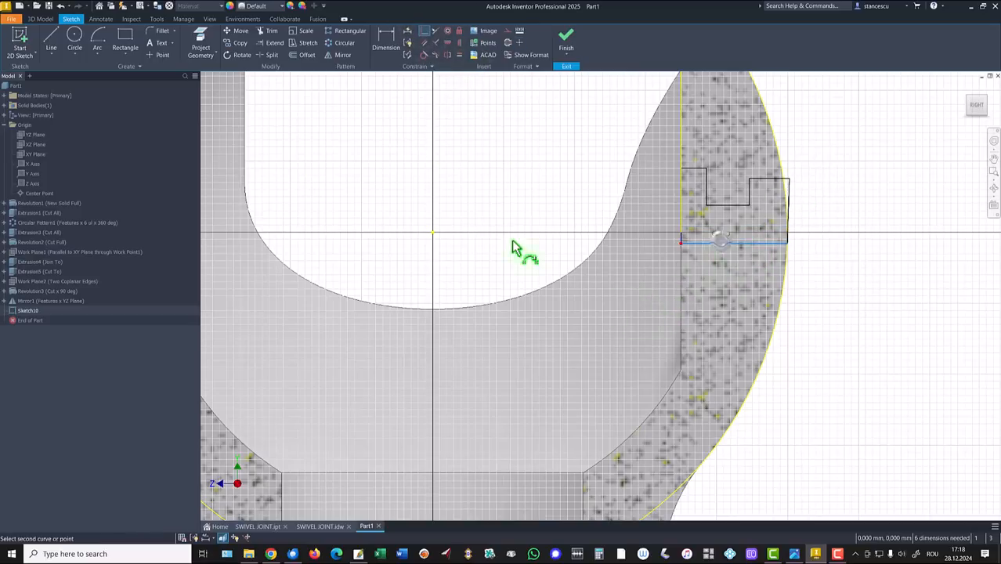
click(432, 233)
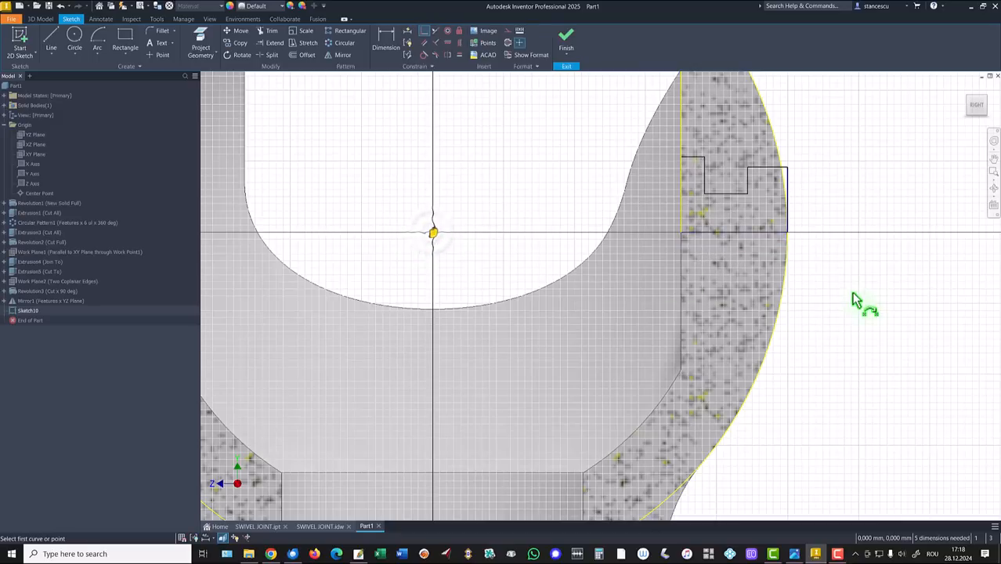
key(Escape)
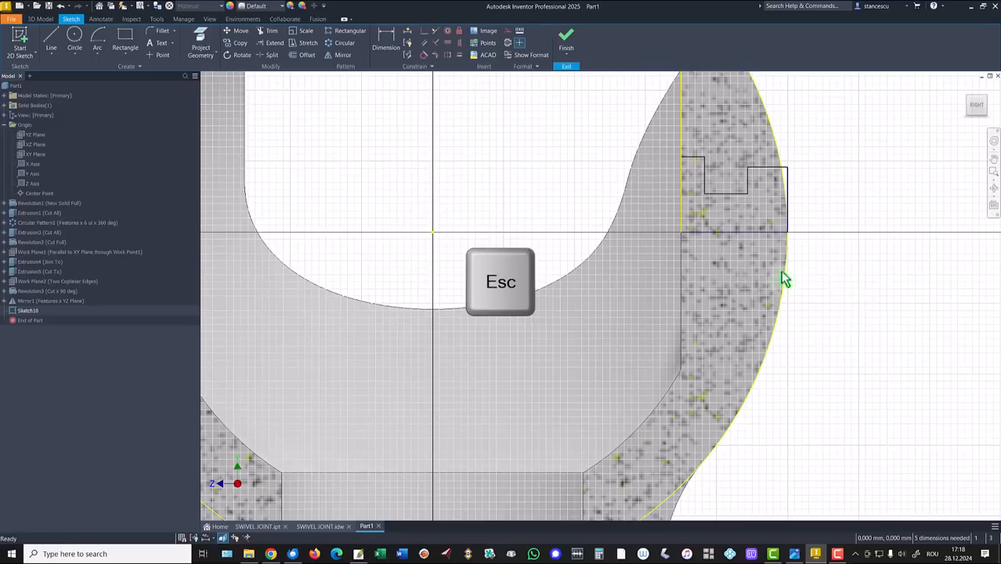
Convert the profile's bottom edge into a centerline
click(681, 192)
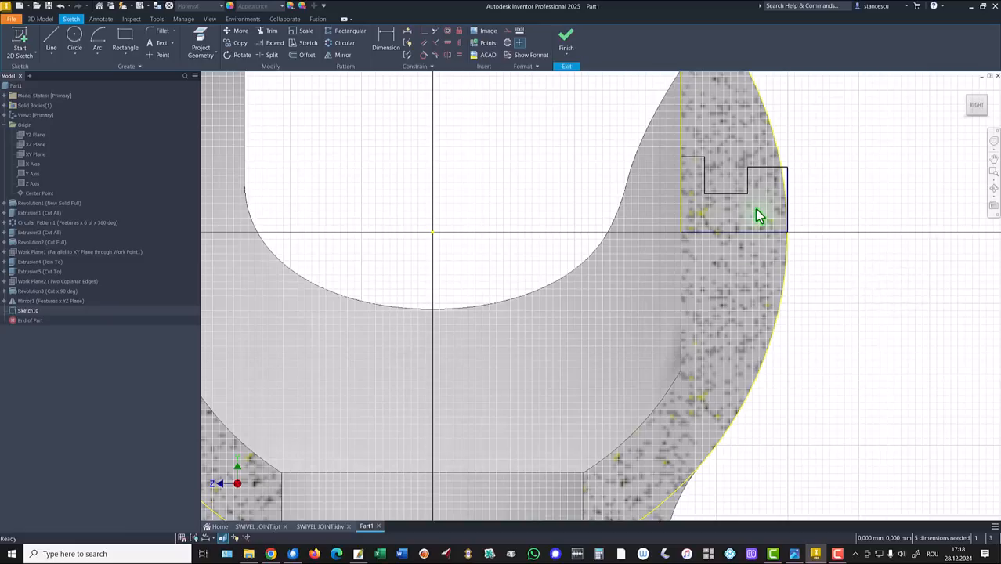
click(740, 231)
right_click(820, 280)
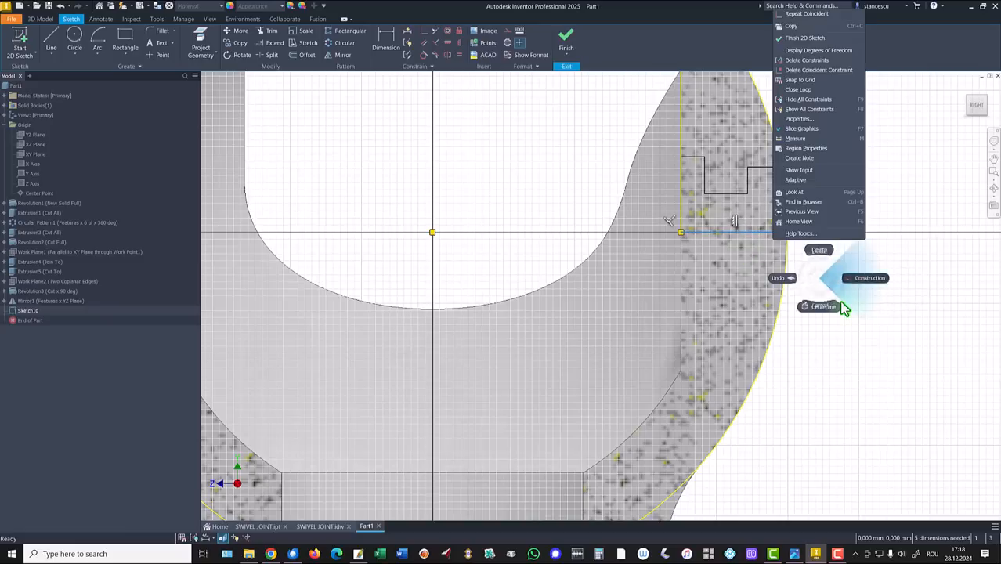
click(832, 308)
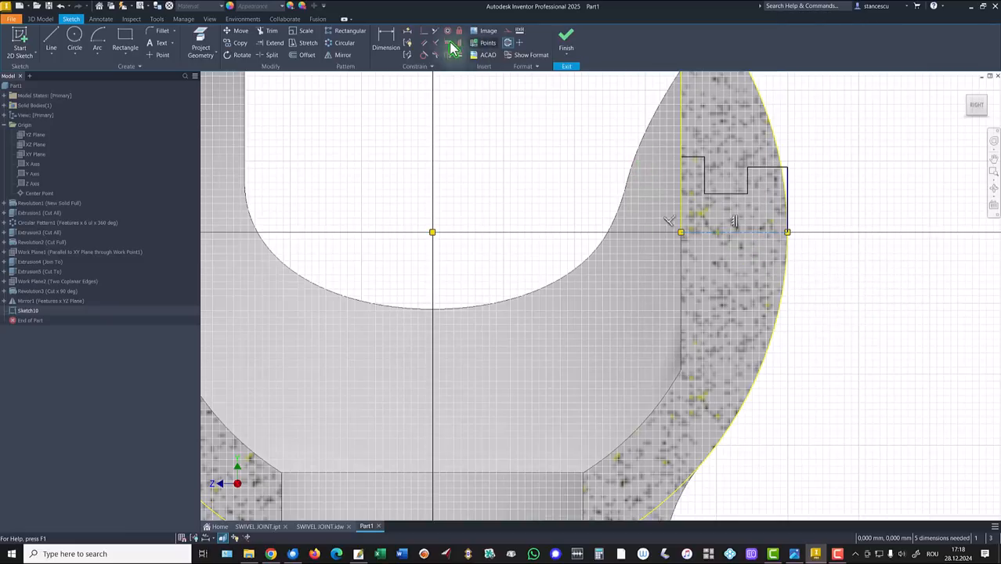
click(385, 39)
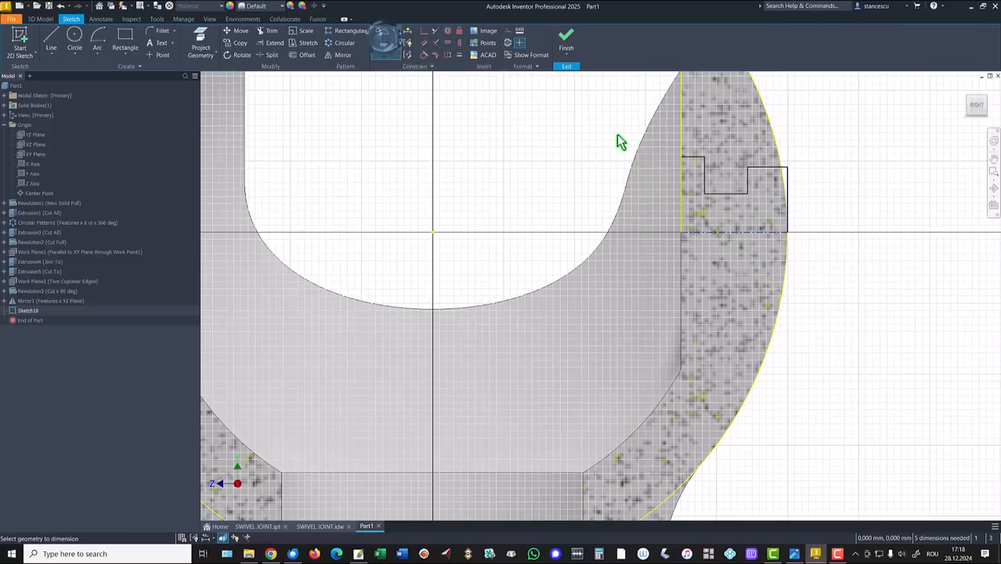
Dimension the step with a 3 mm offset and an 18 mm length
click(694, 139)
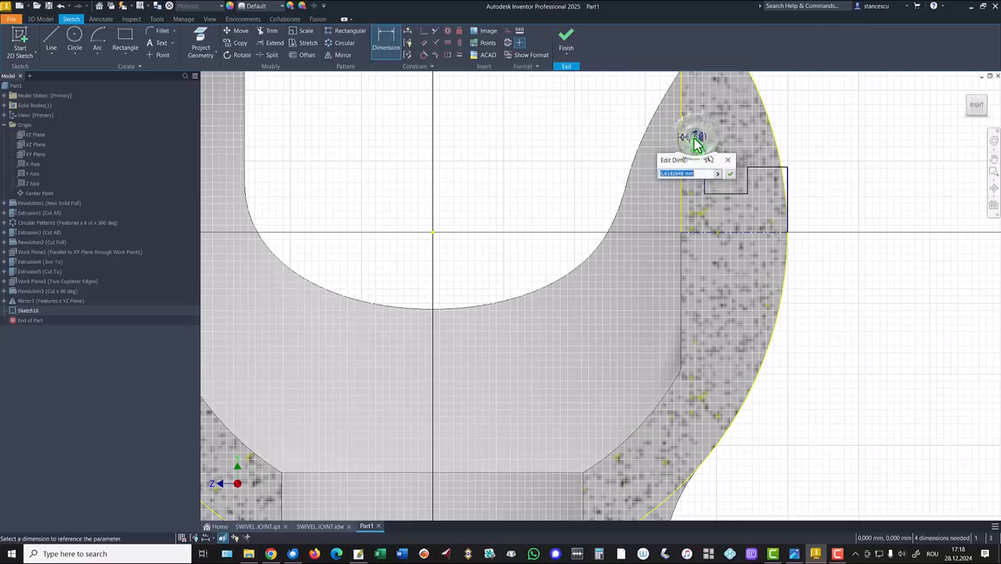
text(3)
key(Return)
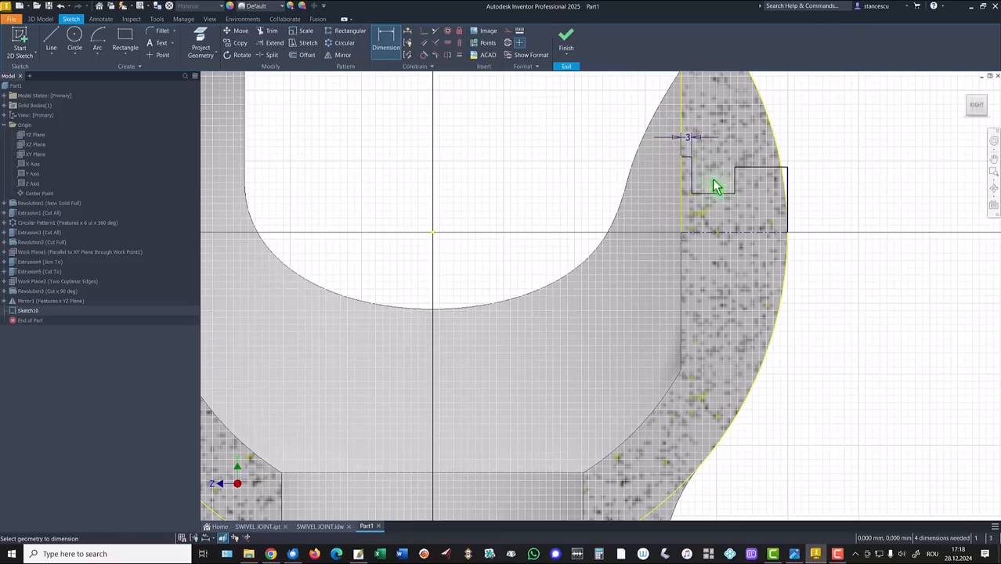
click(731, 200)
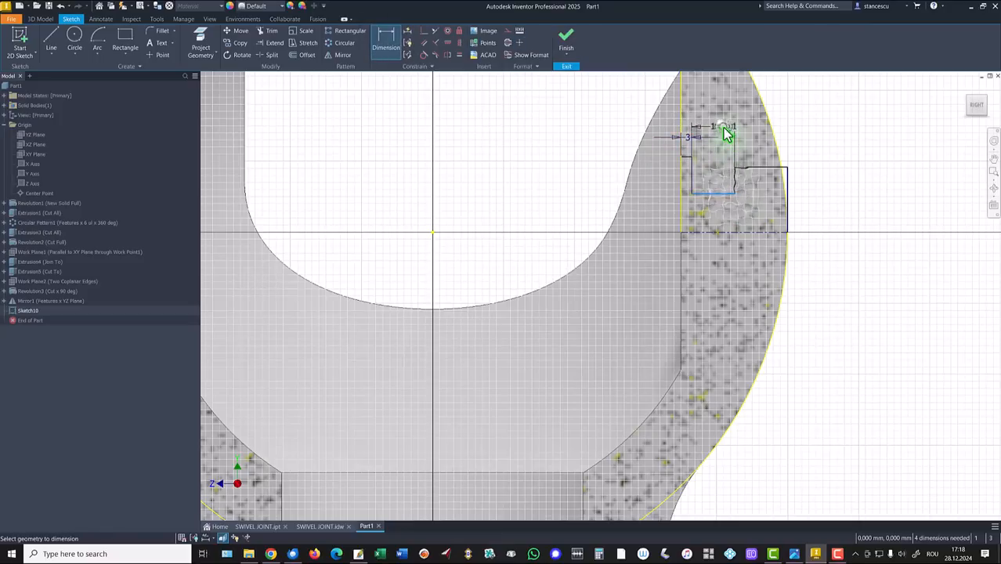
click(727, 131)
text(18)
key(Return)
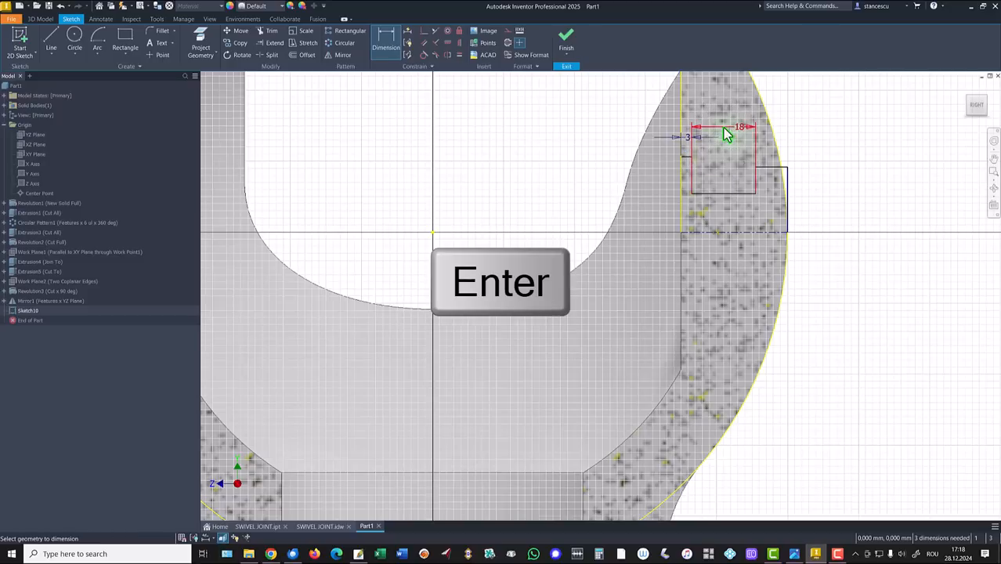
Add Ø49 and Ø22 diameter dimensions measured to the centerline
scroll(691, 160, down, 3)
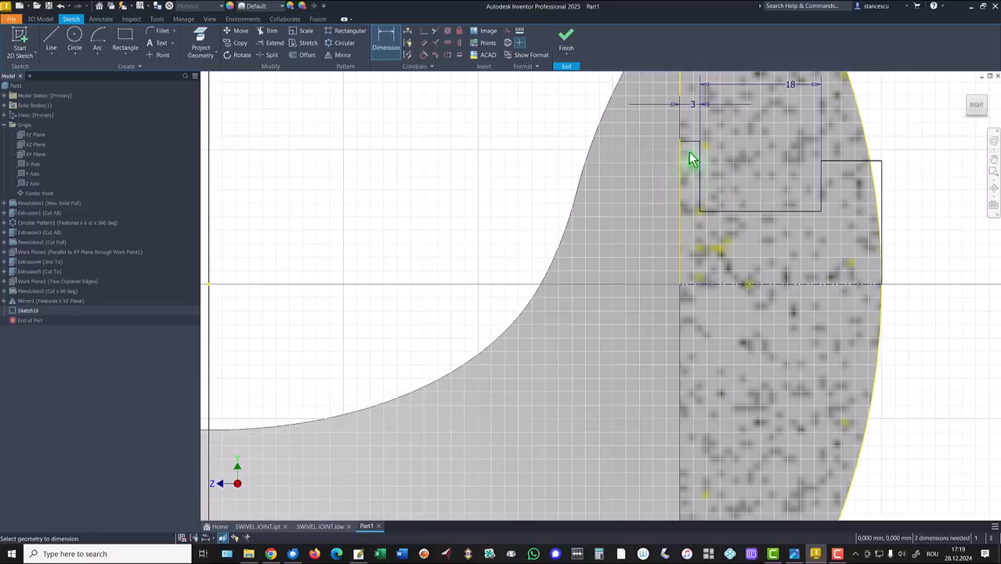
click(686, 145)
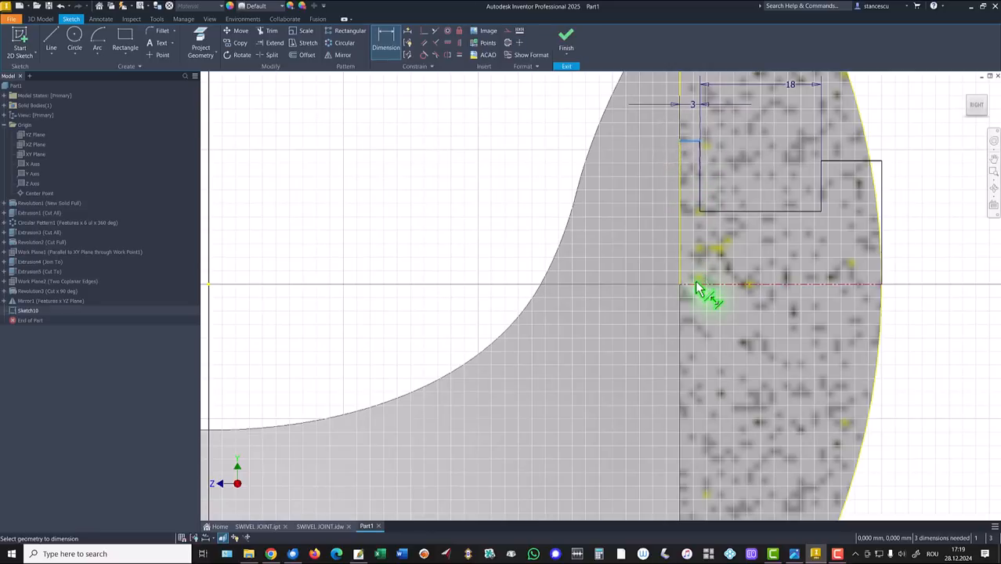
click(693, 283)
click(456, 268)
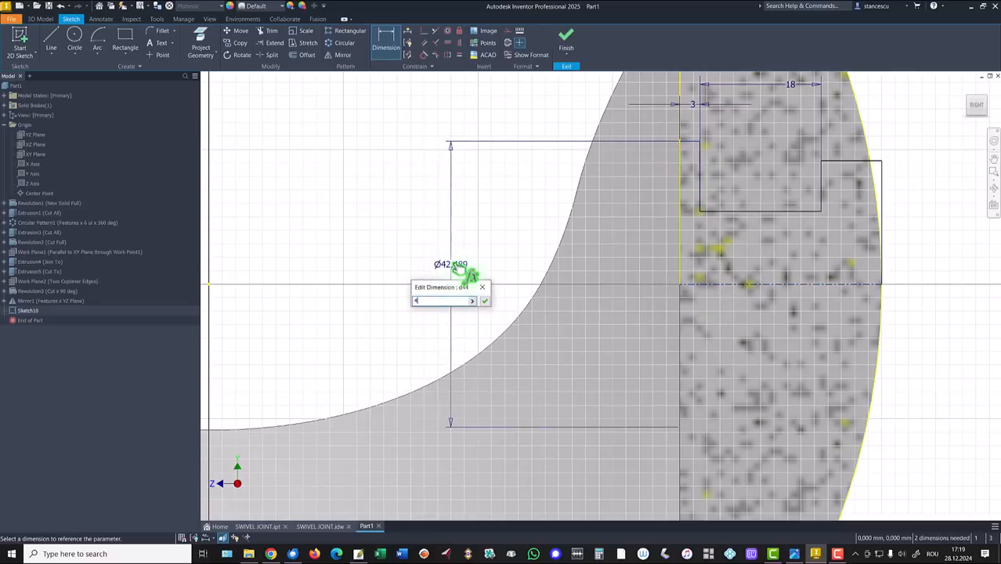
key(Return)
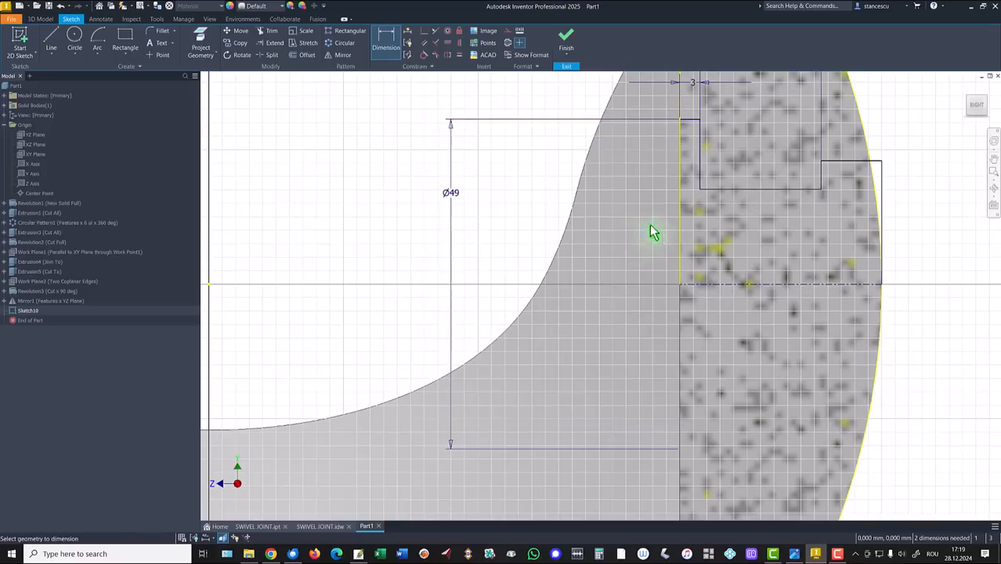
click(787, 192)
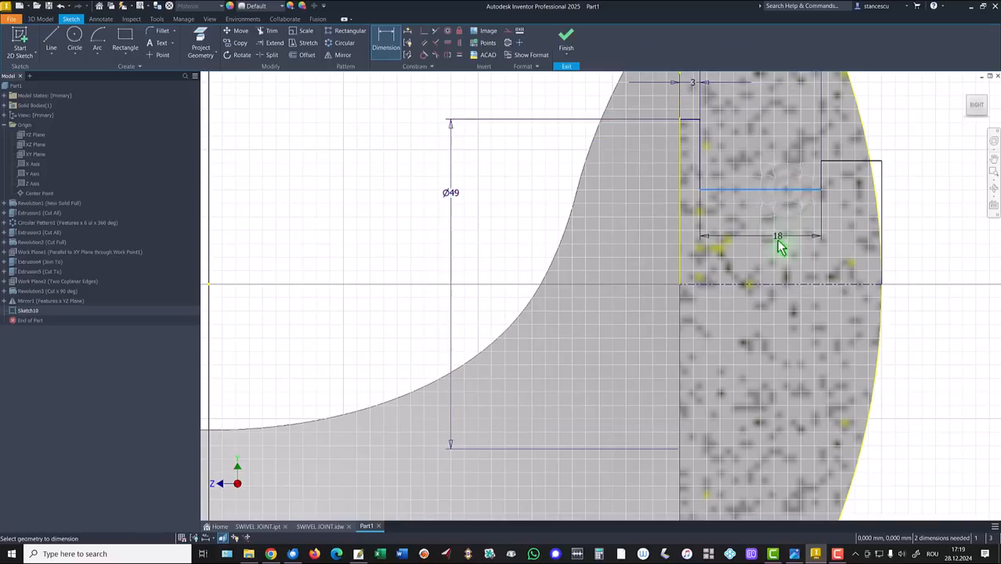
click(771, 285)
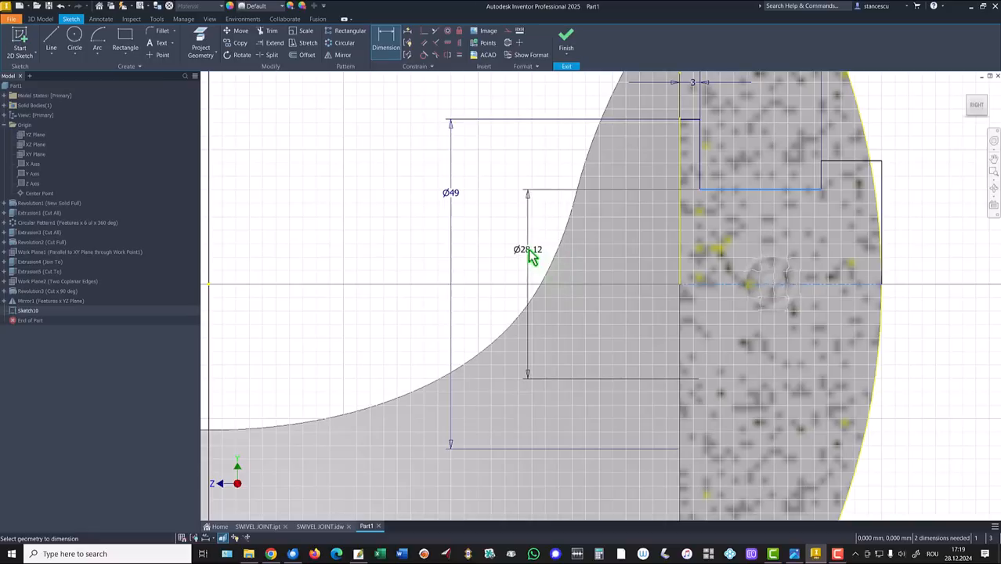
click(528, 250)
text(22)
key(Return)
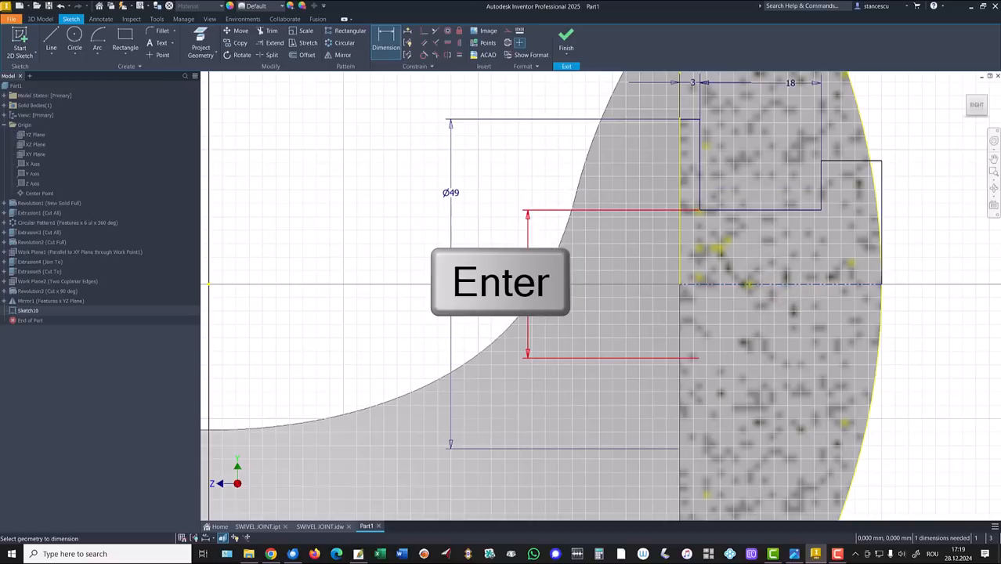
Add the Ø36 outer diameter dimension to fully constrain the profile
click(868, 162)
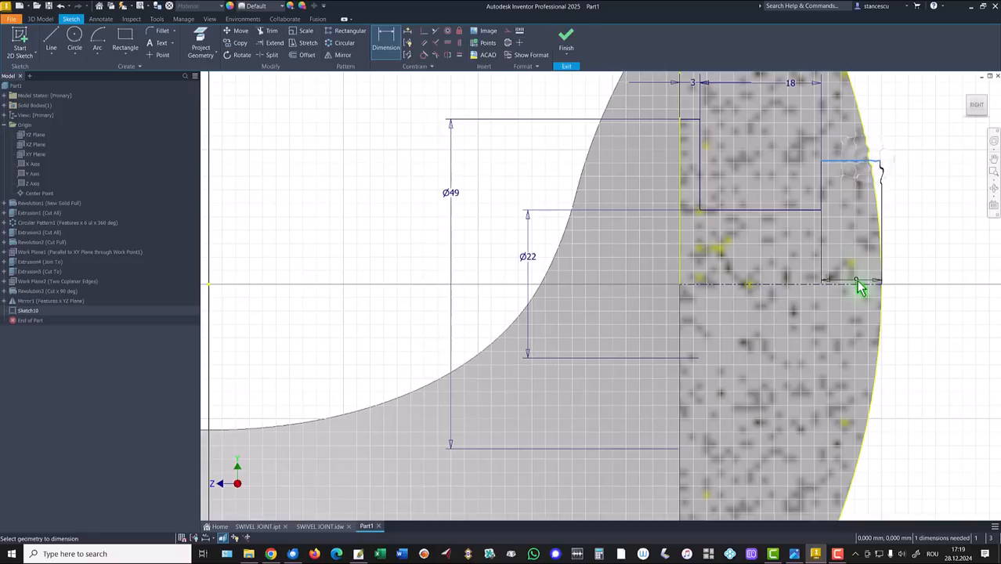
click(860, 284)
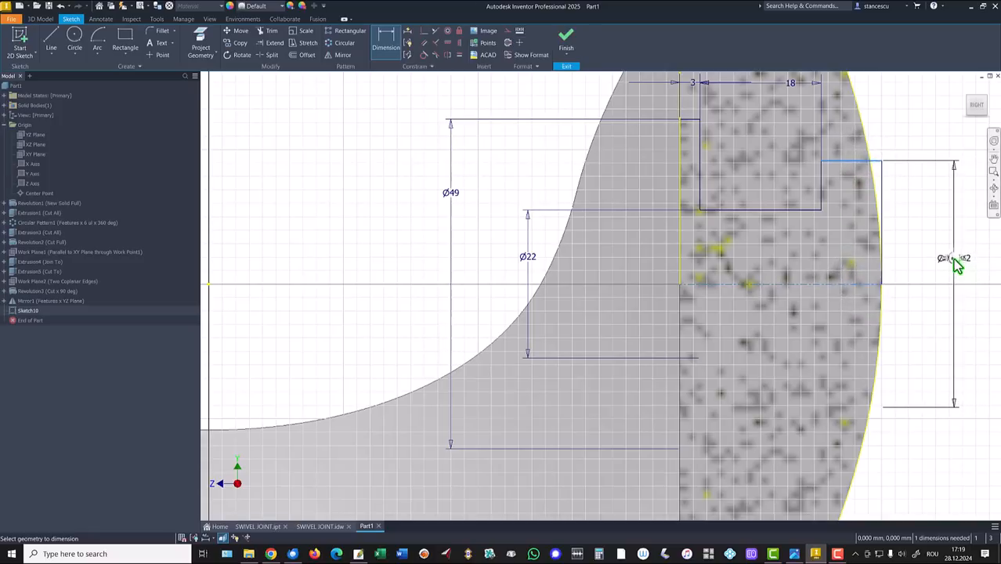
click(956, 264)
text(36)
key(Return)
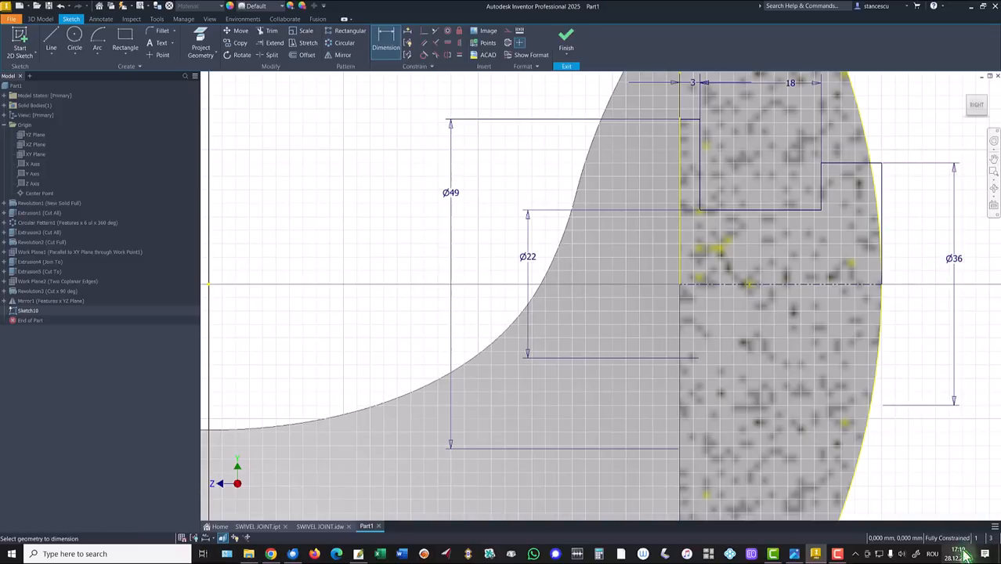
Finish Sketch10 and revolve-cut its stepped profiles 360° as Revolution4
click(566, 40)
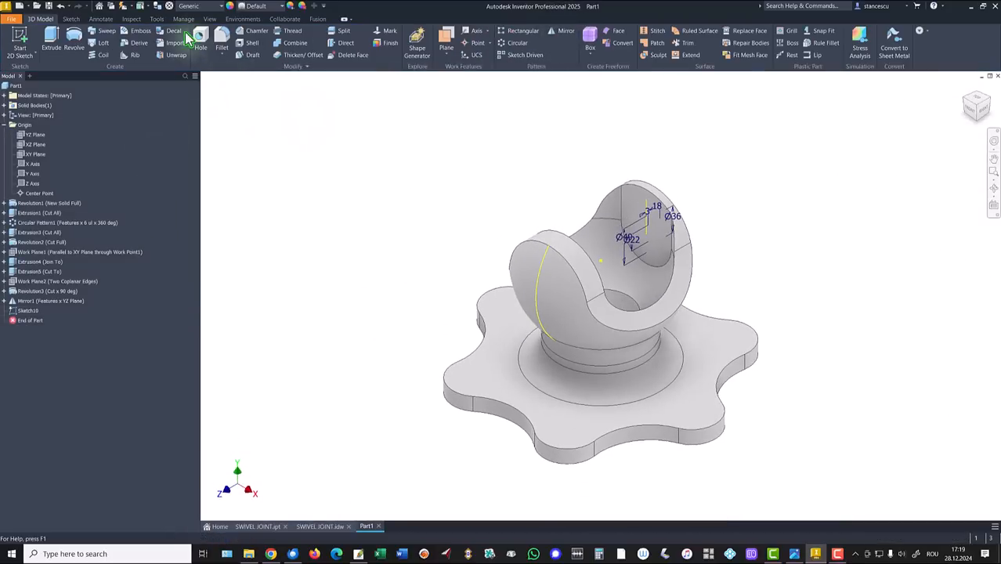
click(73, 41)
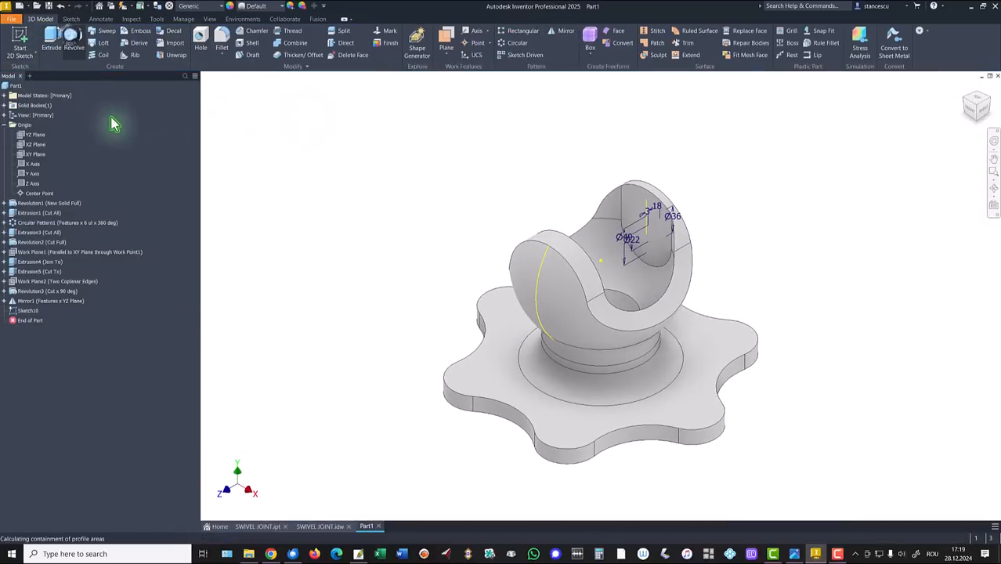
click(658, 227)
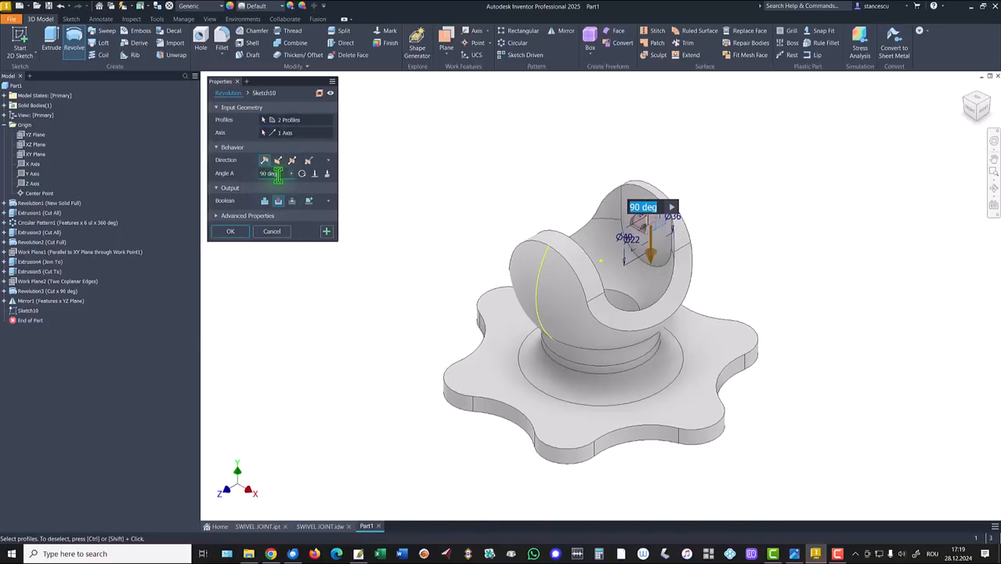
drag(280, 175, 217, 190)
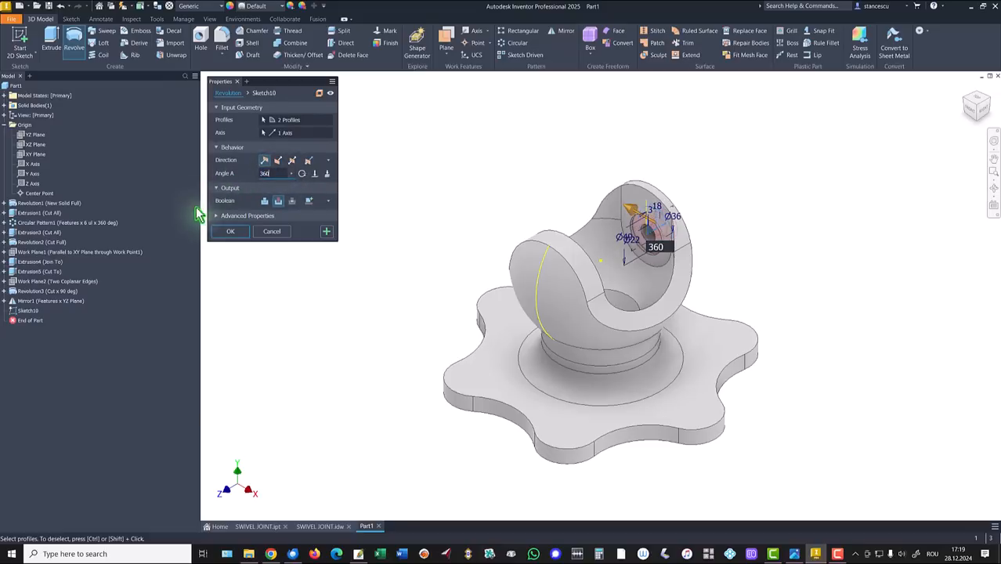
click(238, 232)
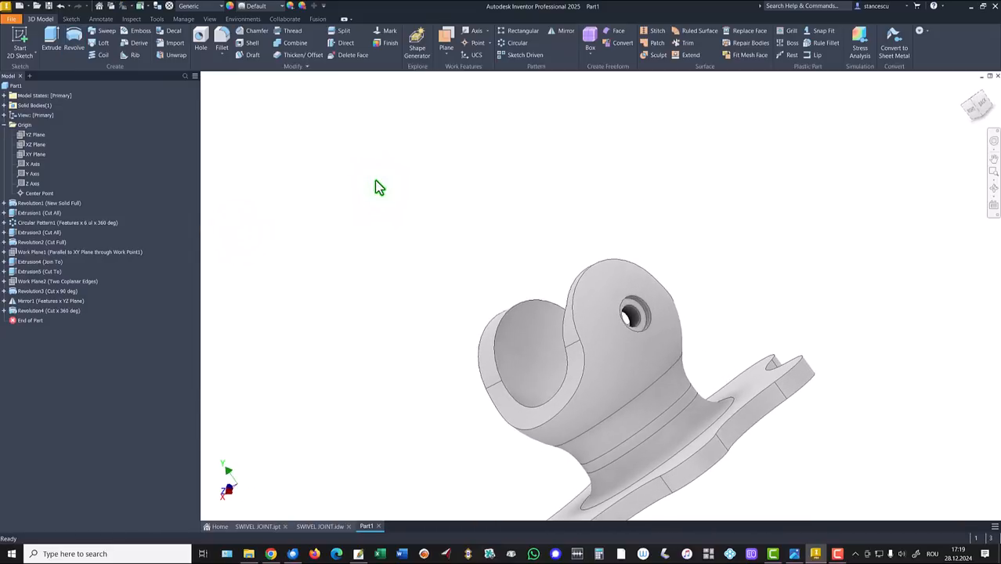
key(F6)
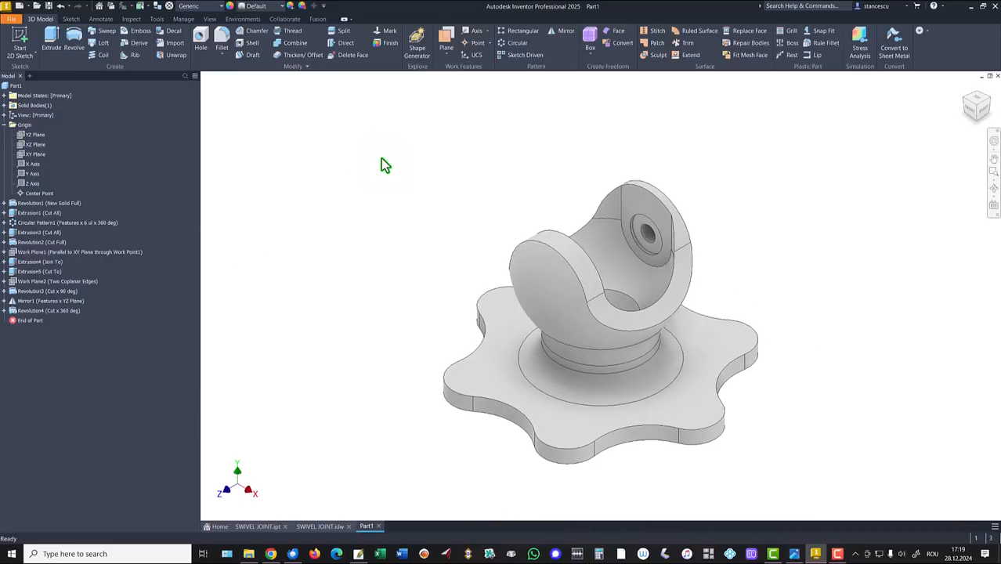
Mirror Revolution4, Mirror1, Revolution3, Extrusion4 and Extrusion5 across the XY Plane as Mirror2
click(381, 160)
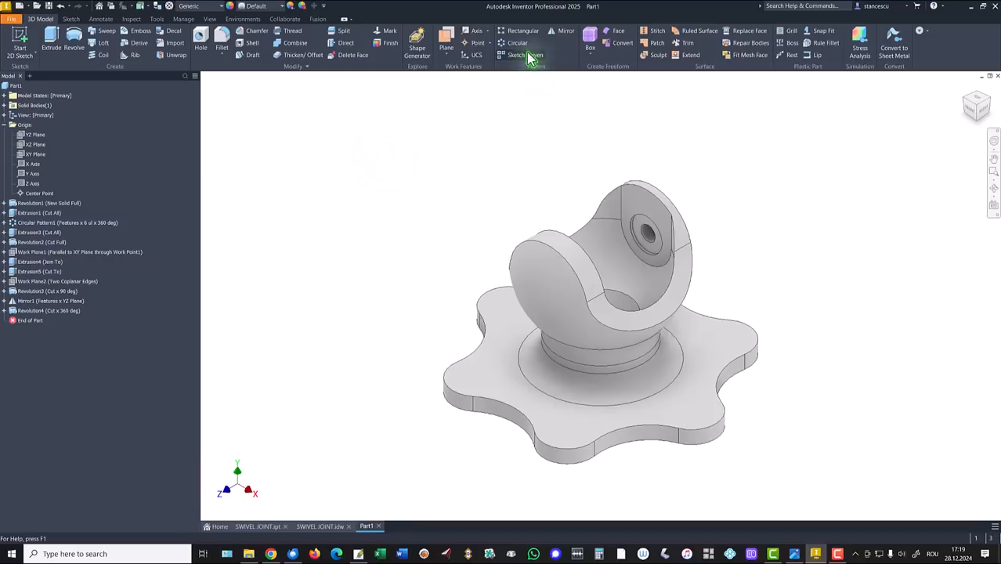
click(566, 33)
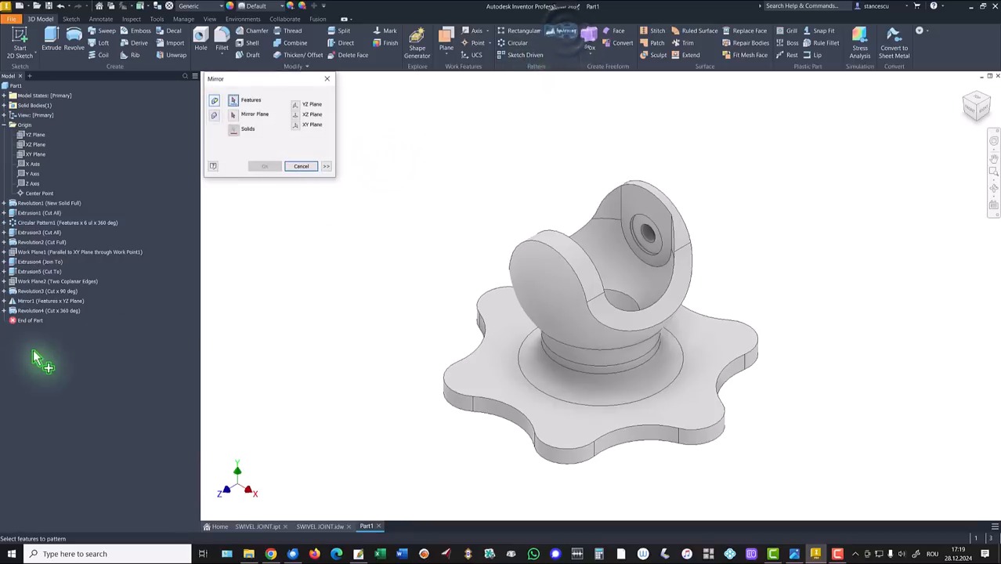
click(32, 312)
ctrl+click(31, 301)
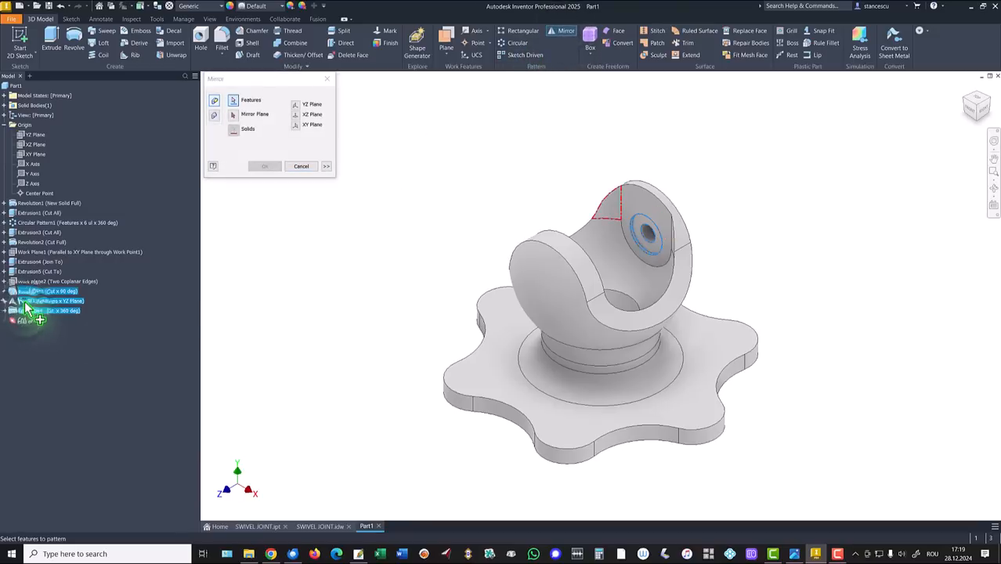
ctrl+click(28, 292)
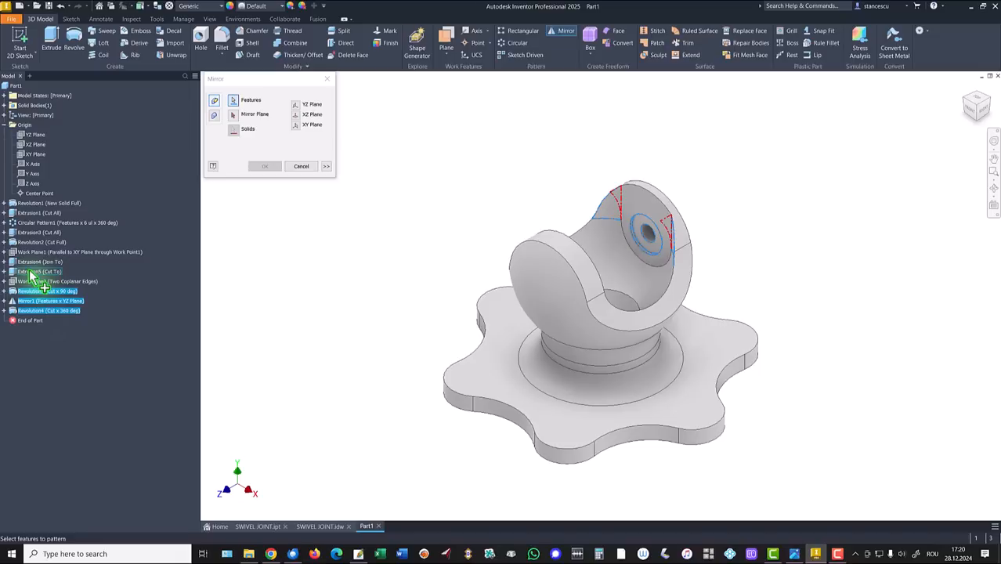
ctrl+click(30, 264)
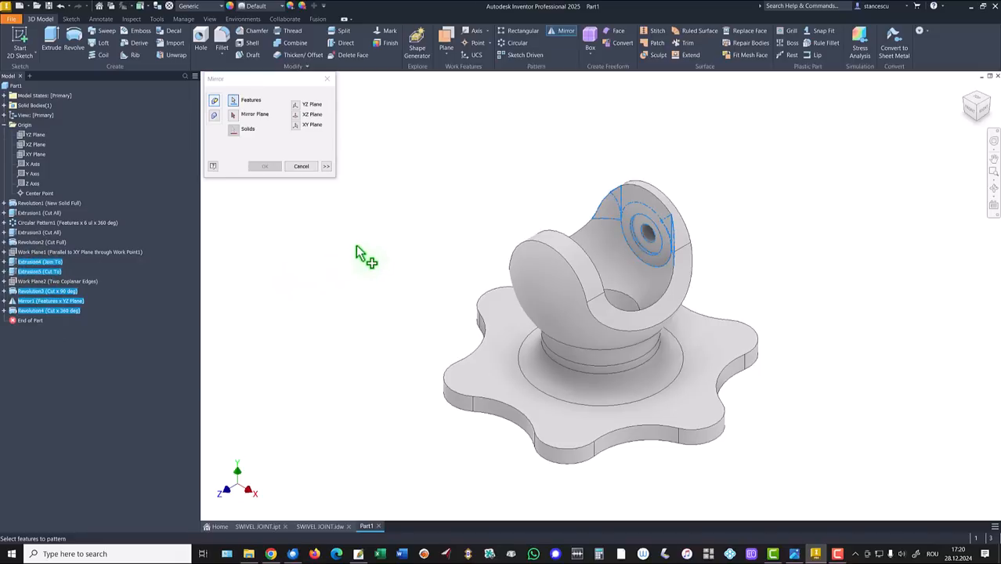
click(236, 116)
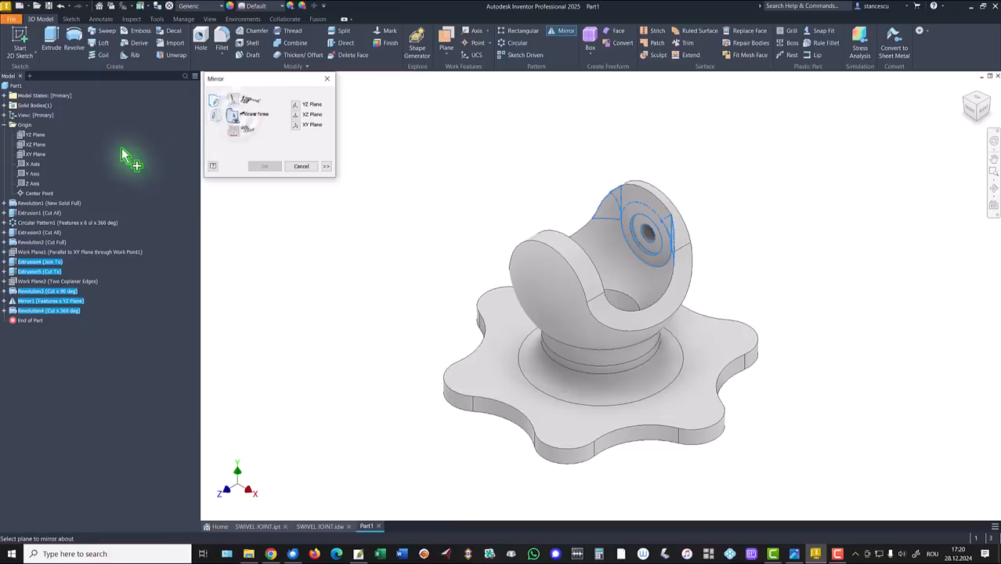
click(26, 159)
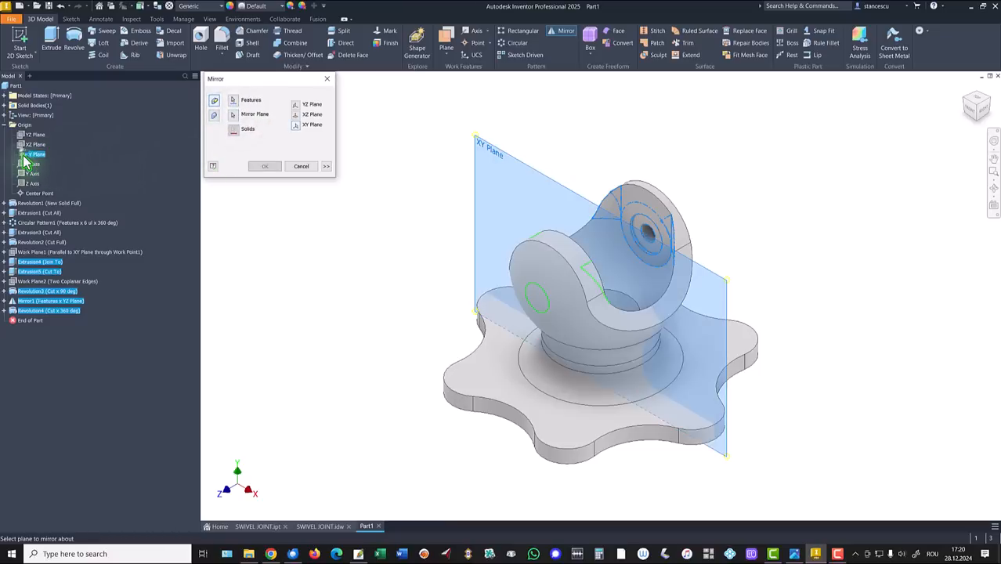
click(264, 169)
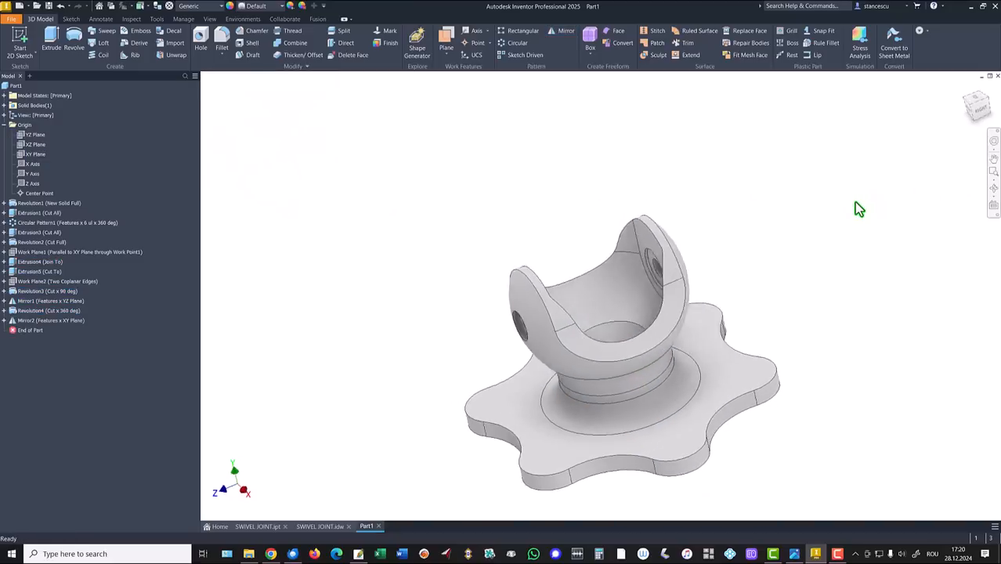
key(F6)
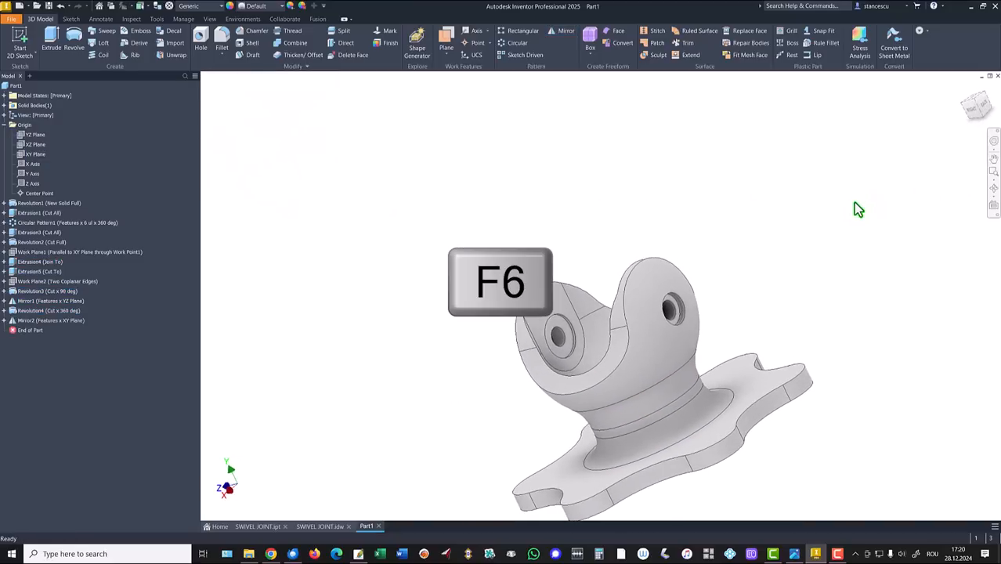
click(320, 527)
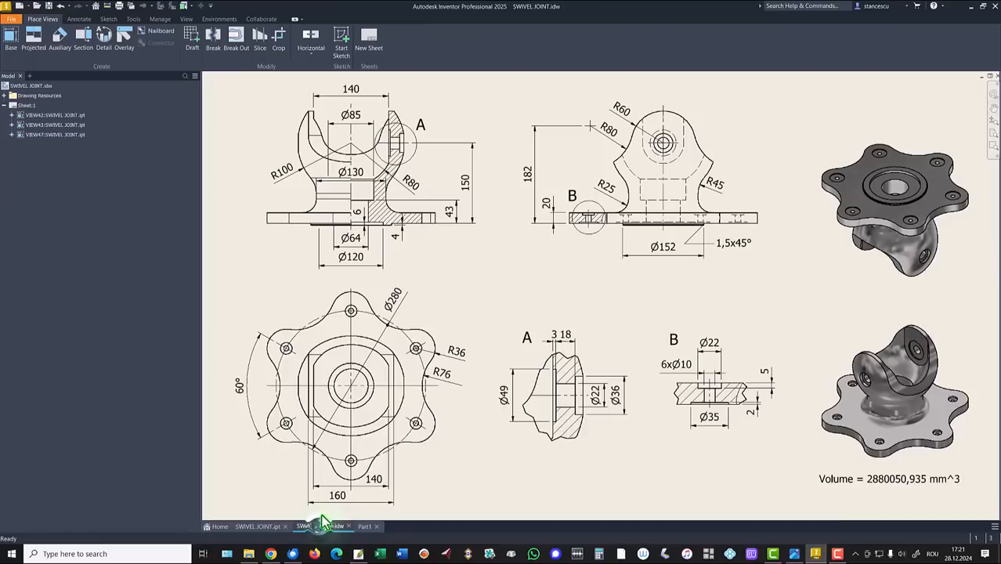
scroll(752, 239, up, 5)
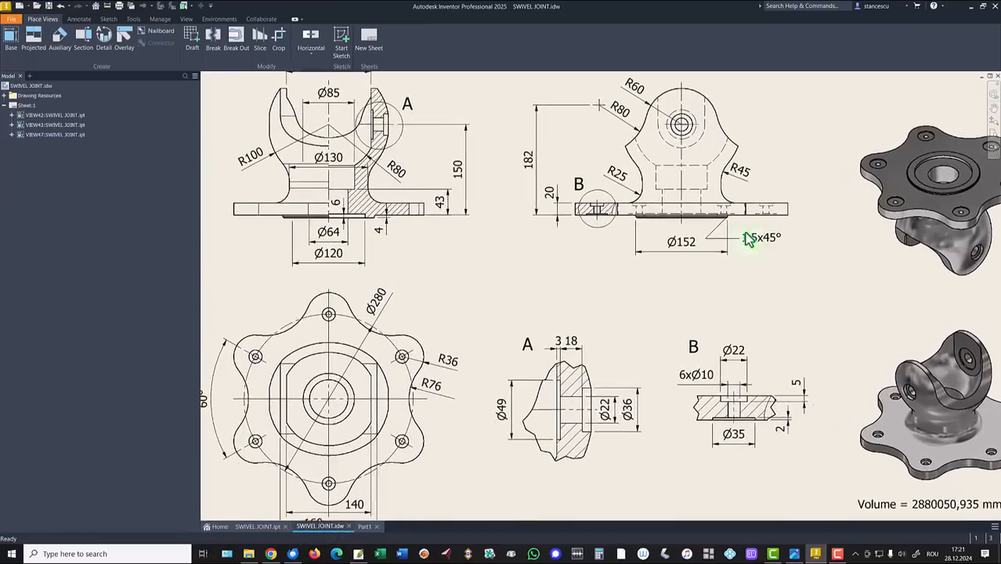
scroll(768, 296, up, 3)
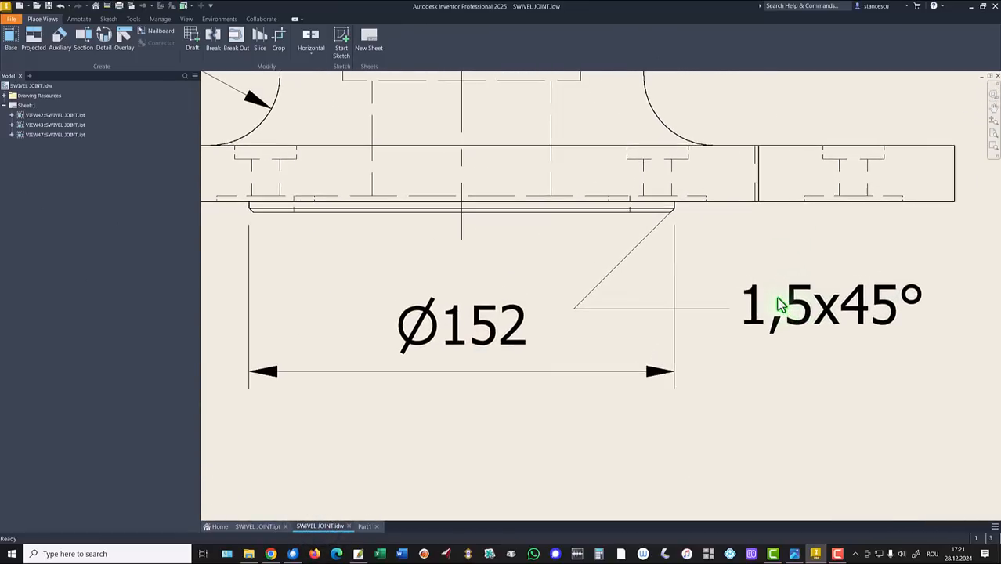
scroll(700, 225, down, 2)
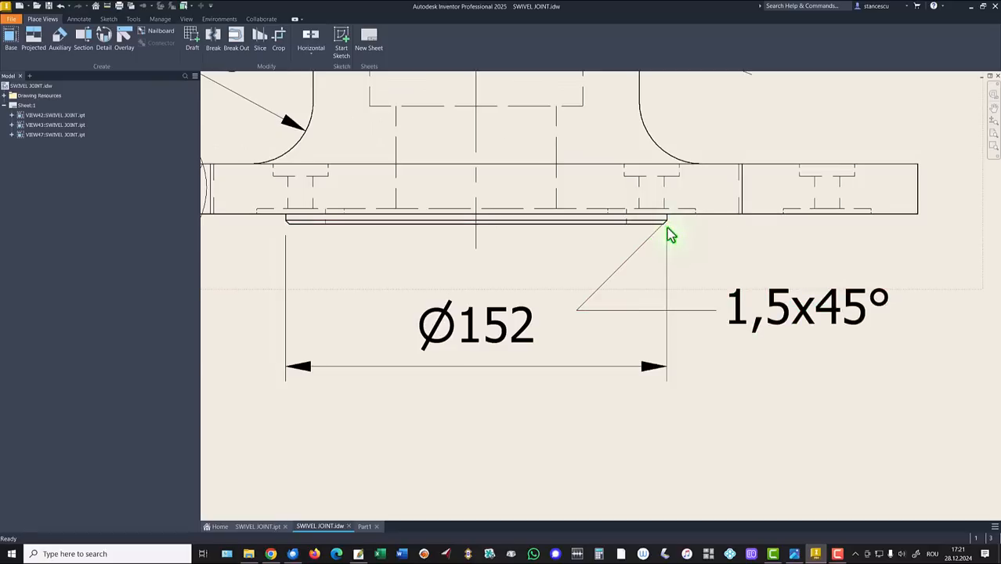
key(Home)
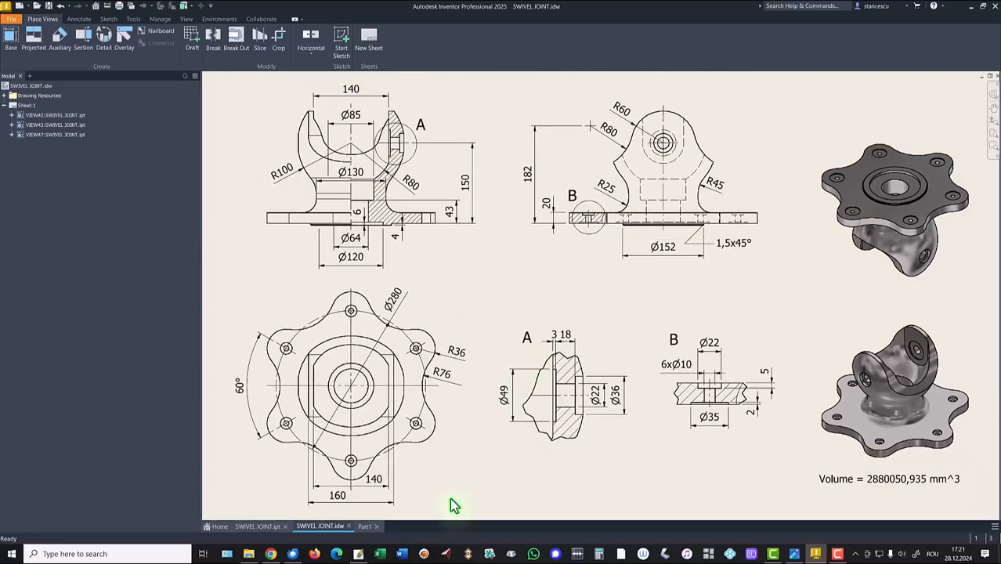
click(356, 533)
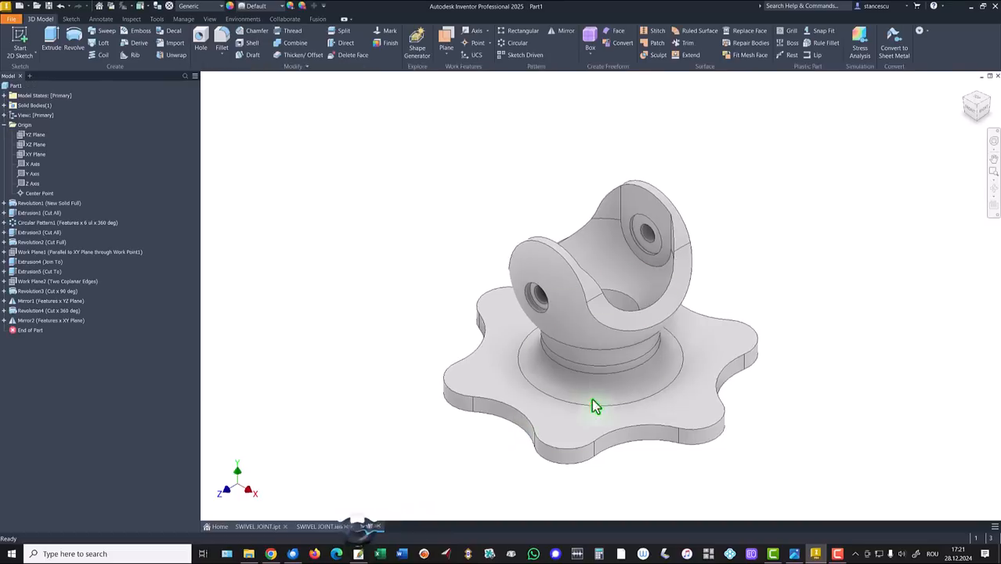
Chamfer the base's underside circular edge by 1,5 mm and return to the home view
shift+middle_drag(595, 405, 650, 409)
scroll(650, 409, down, 1)
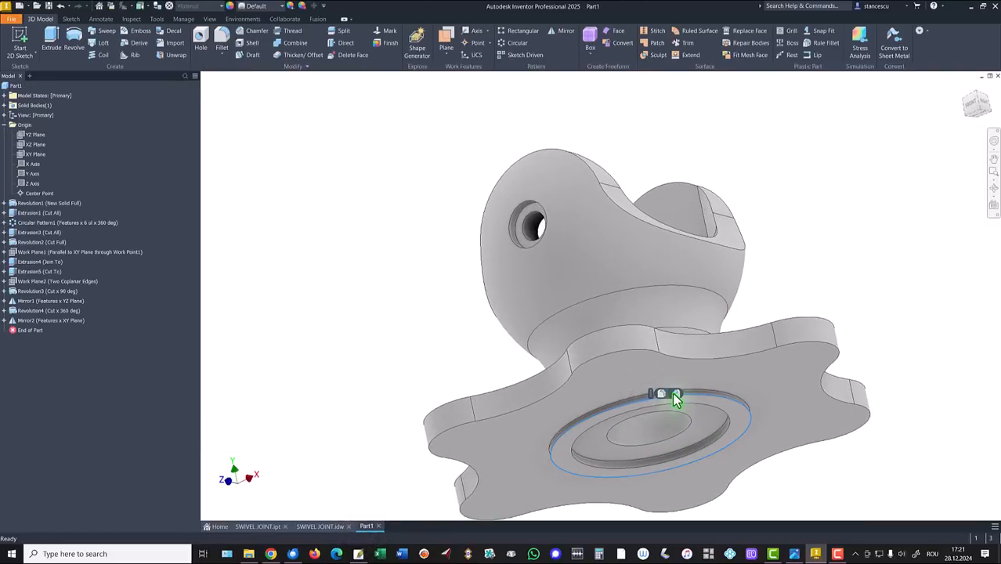
click(671, 394)
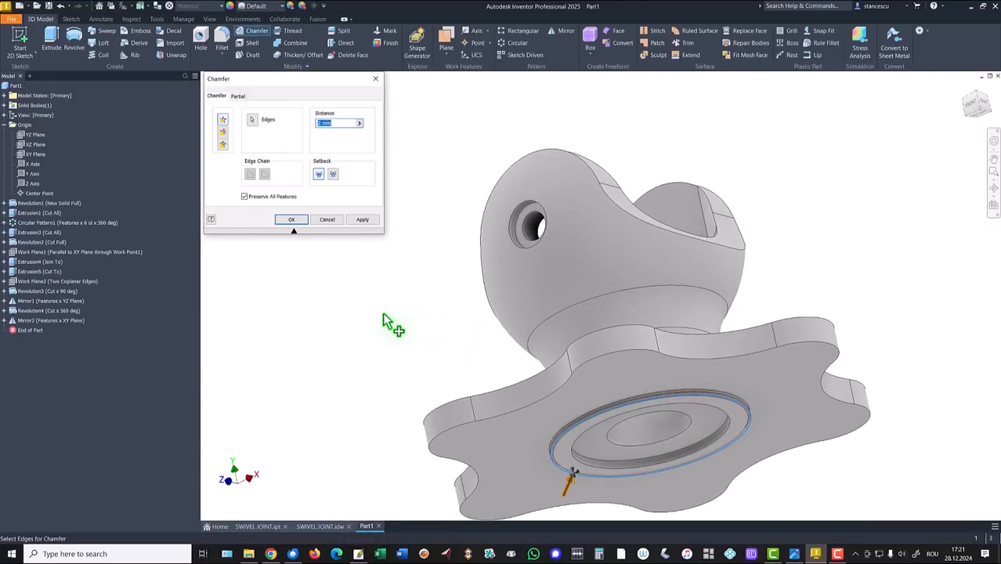
text(1,5)
key(Return)
key(F6)
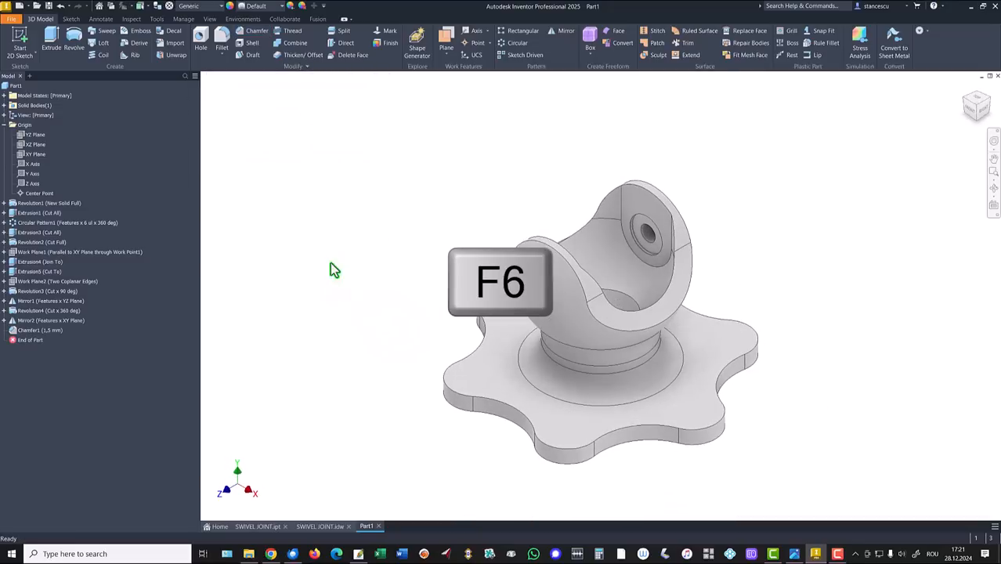
click(318, 526)
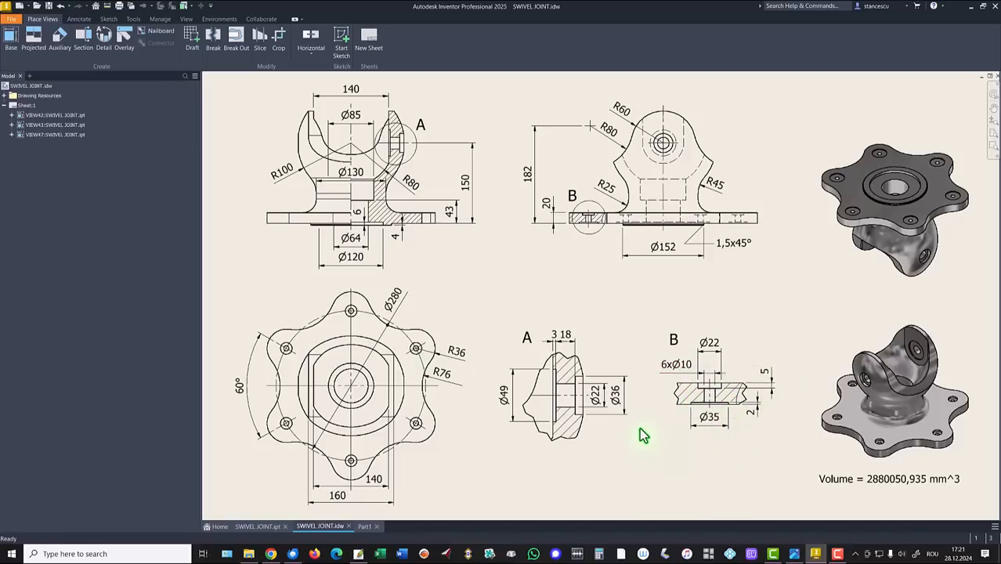
click(367, 527)
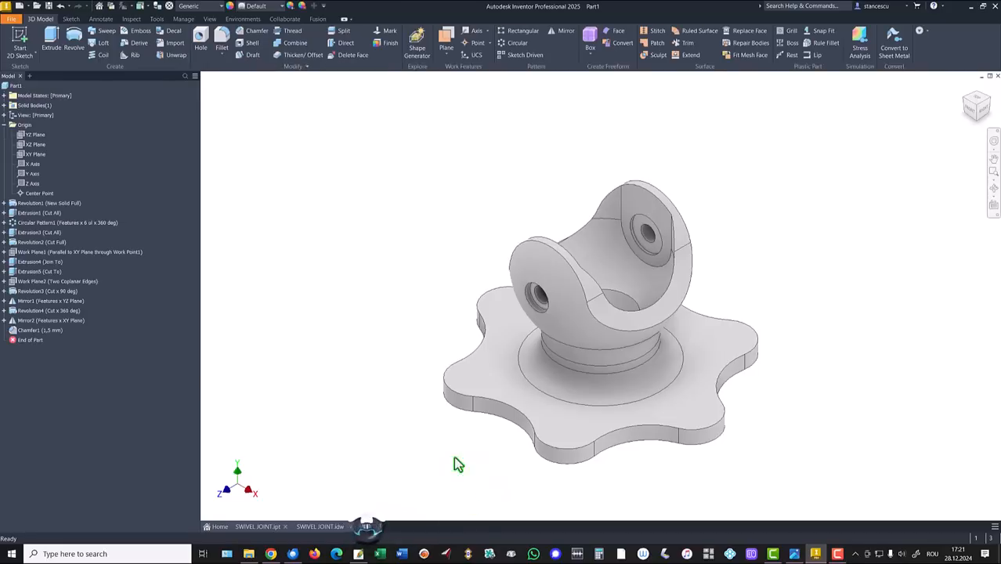
Create Sketch11 on the flange's top face, project one lobe edge into it, and finish the sketch
click(705, 419)
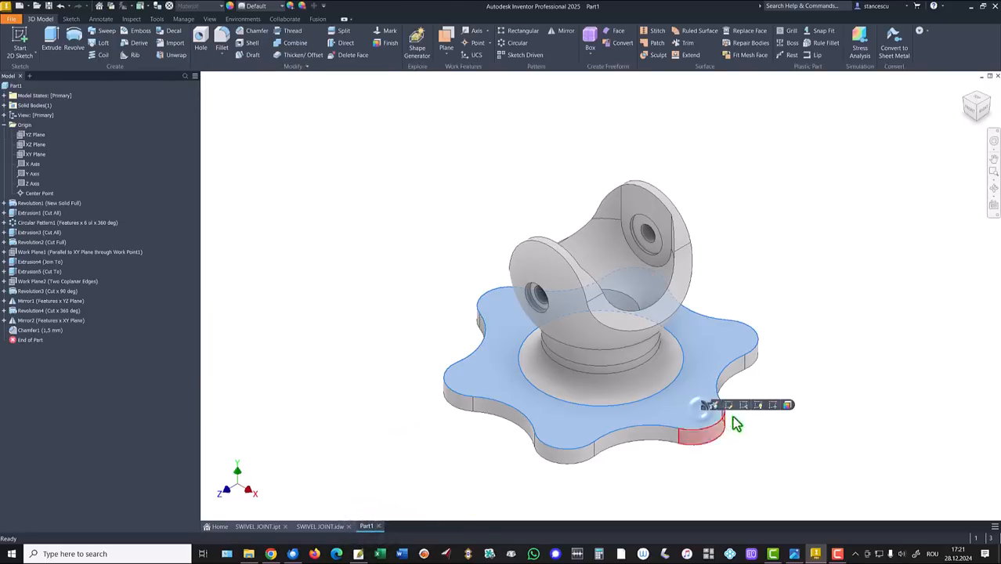
click(774, 406)
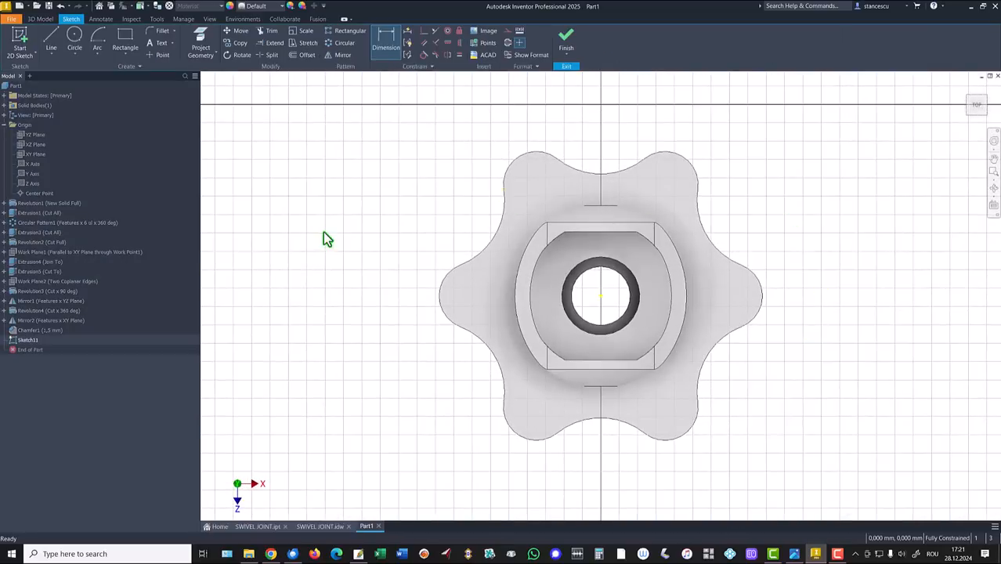
click(202, 40)
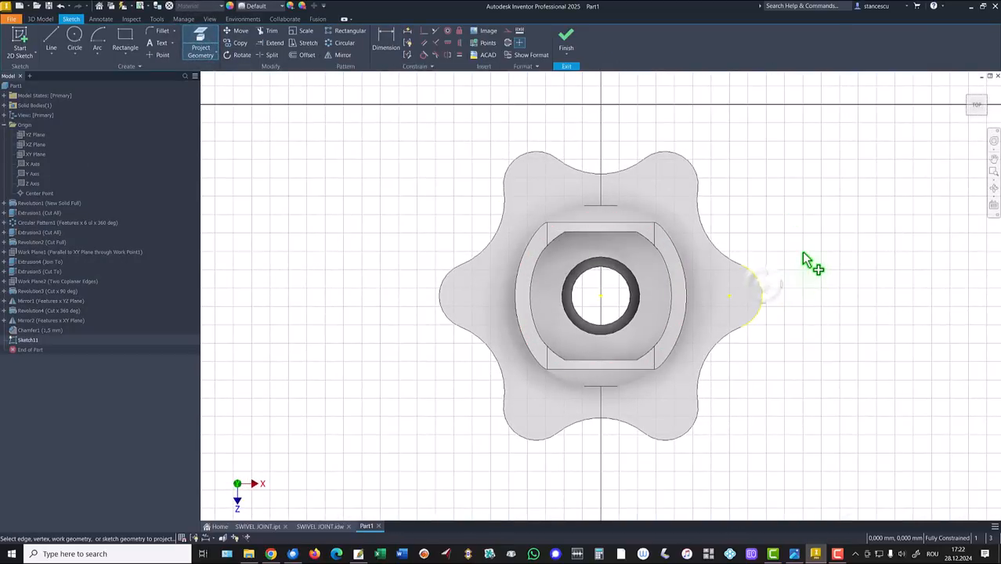
click(566, 39)
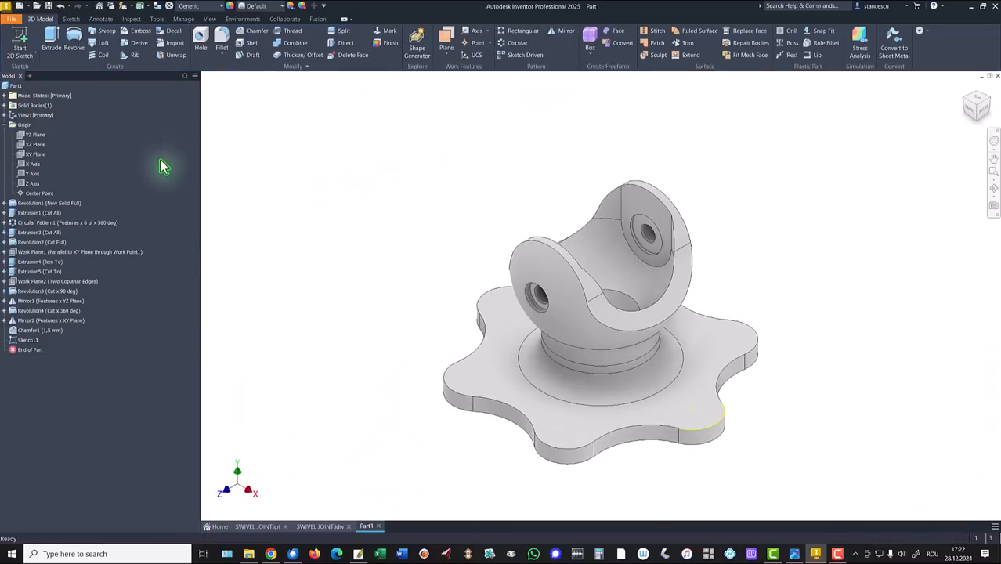
Start Sketch12 on the XY Plane, slice the graphics with F7, and begin projecting geometry
click(35, 155)
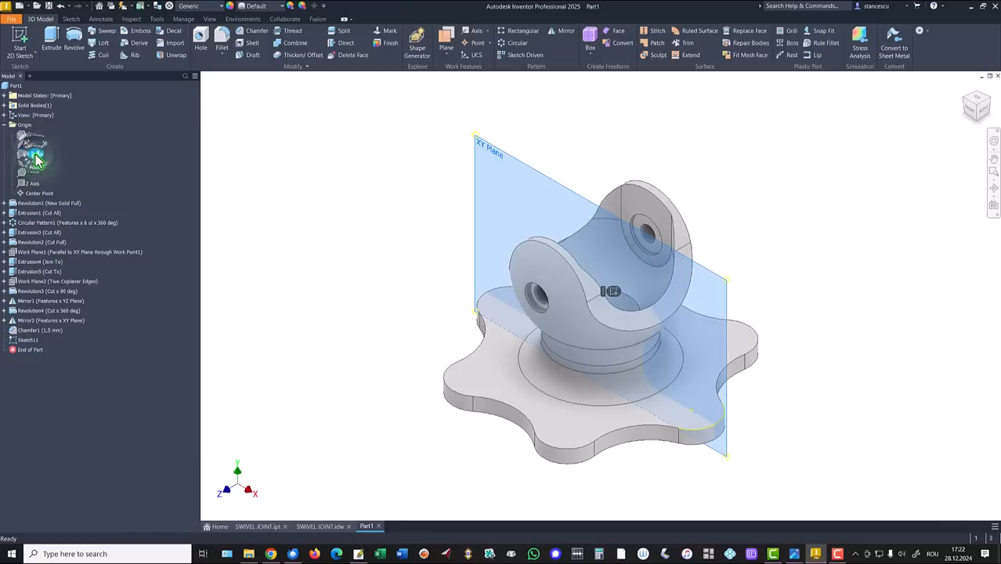
click(614, 292)
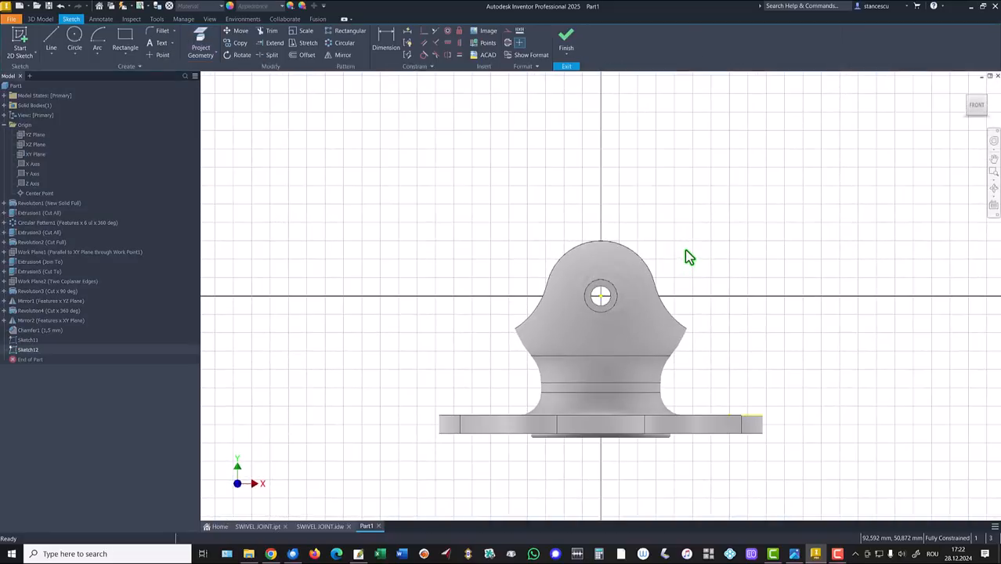
key(F7)
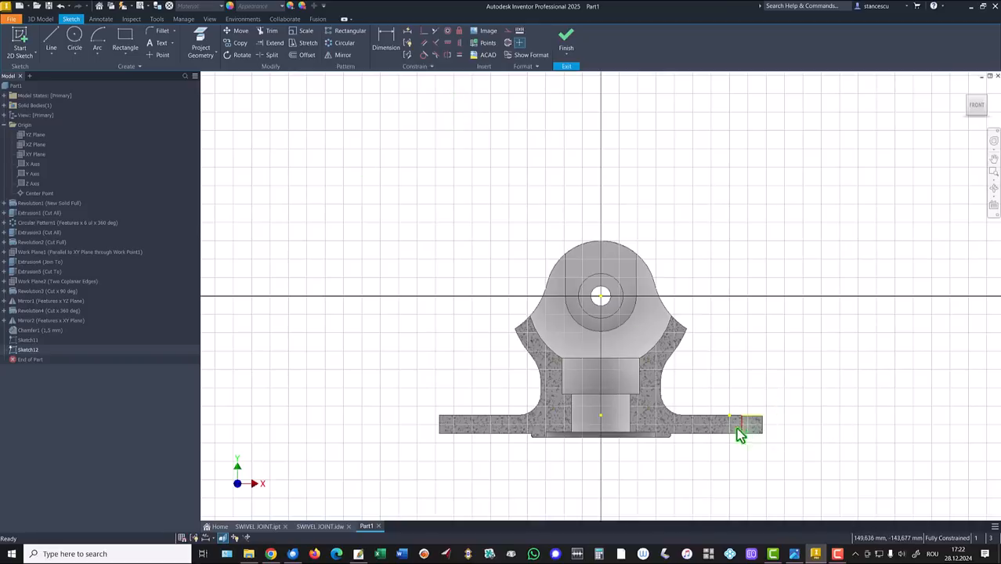
click(200, 44)
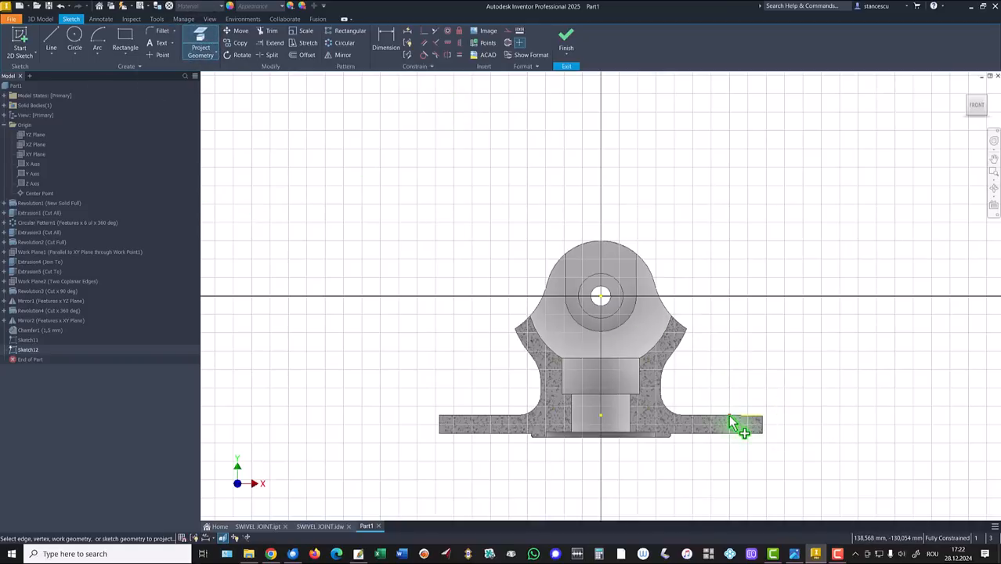
scroll(768, 443, up, 5)
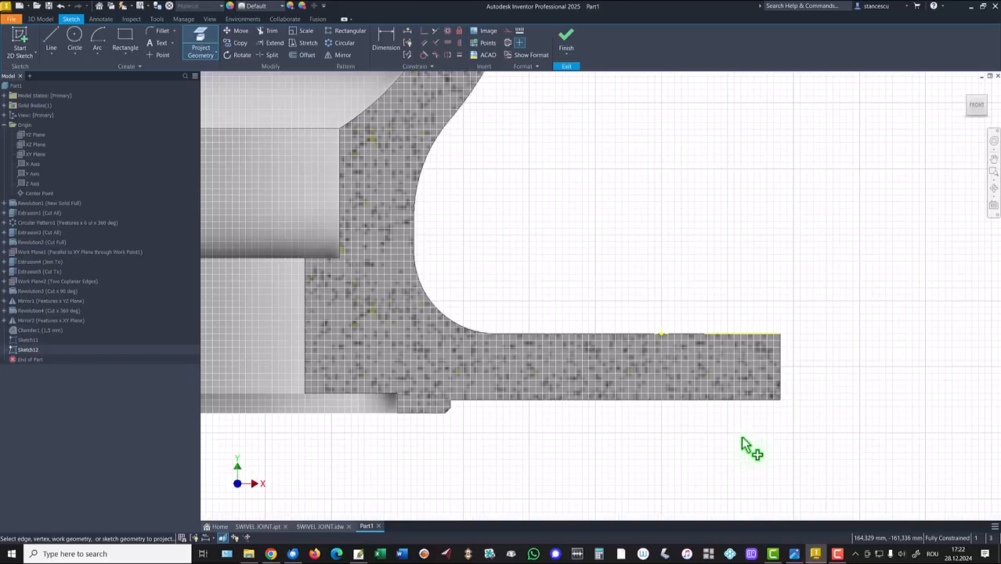
Draw a stepped hole outline from the flange's top edge down to its bottom edge
click(52, 44)
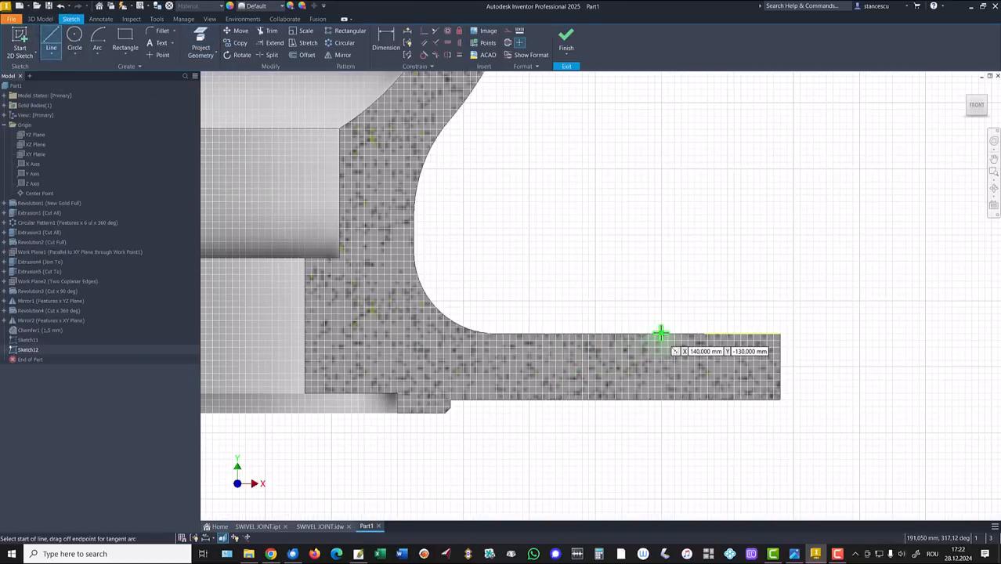
click(660, 334)
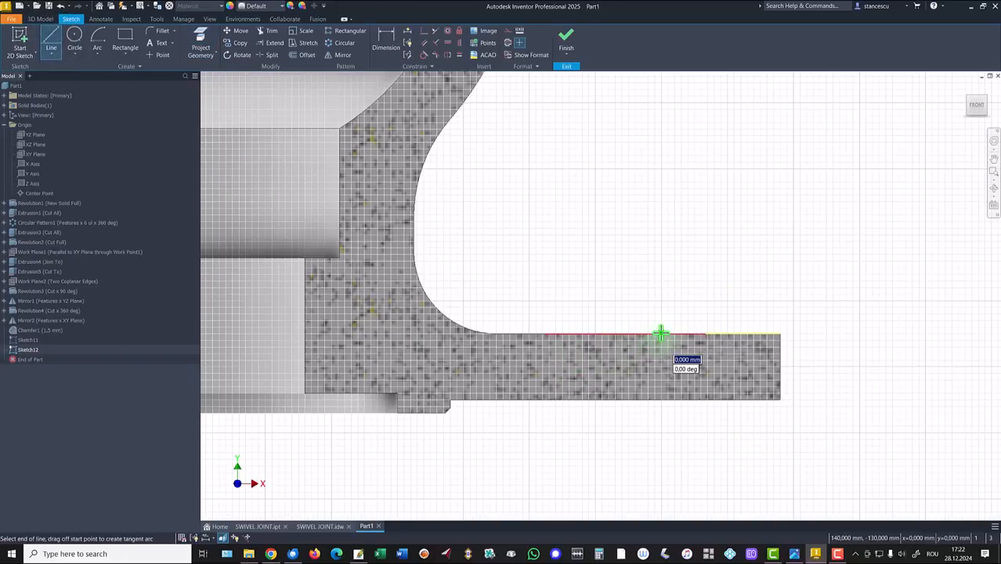
double_click(662, 400)
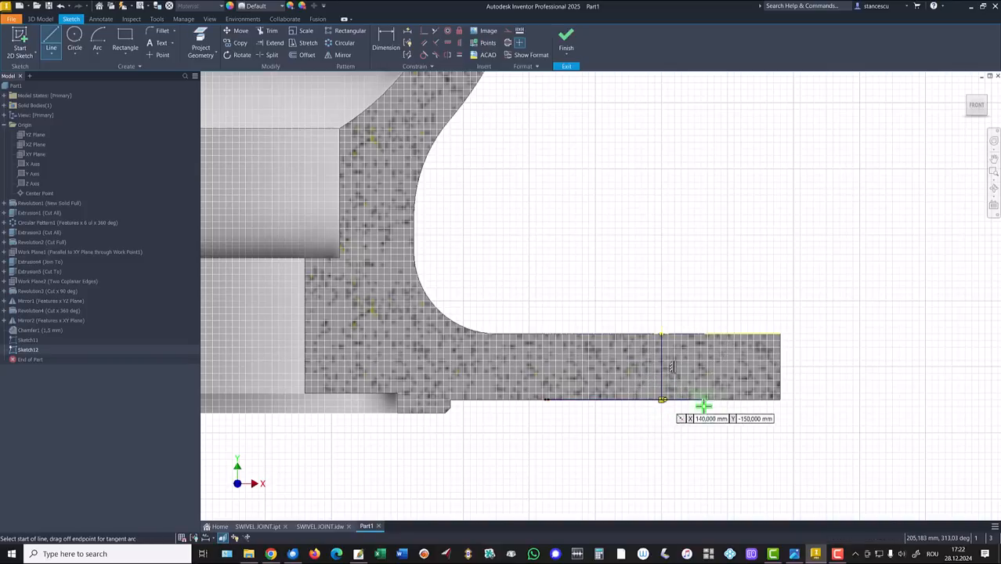
click(662, 399)
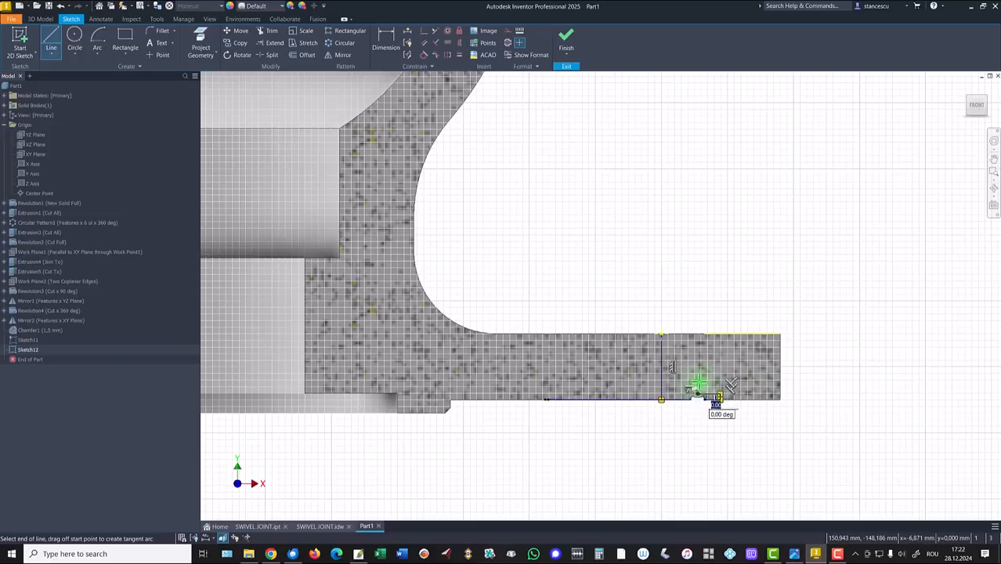
click(698, 392)
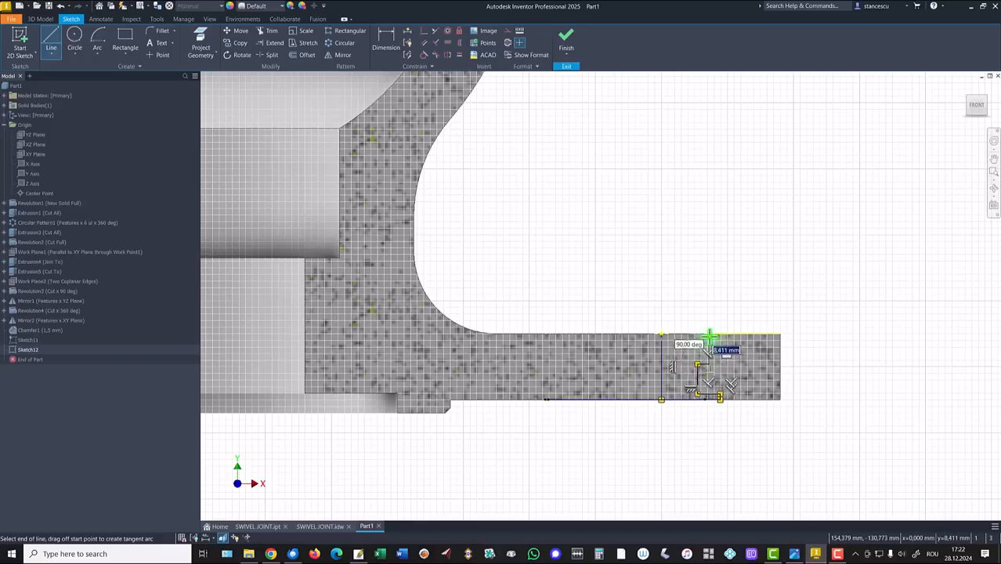
click(709, 331)
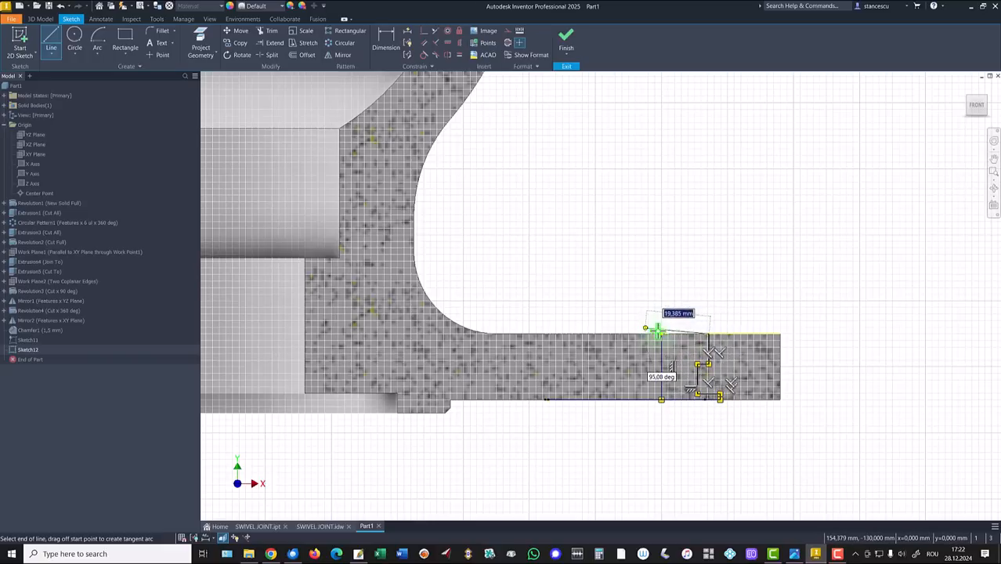
double_click(662, 334)
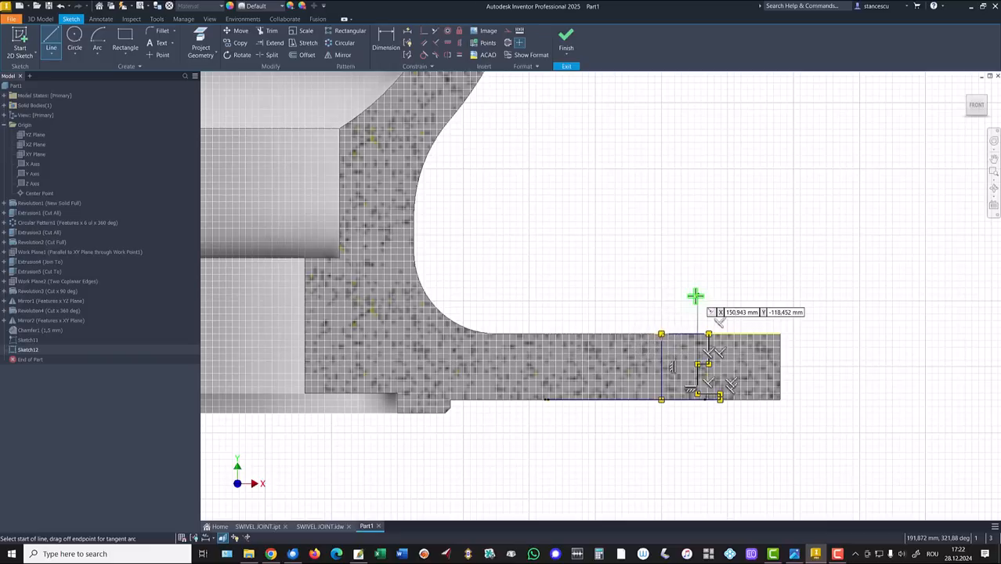
key(Escape)
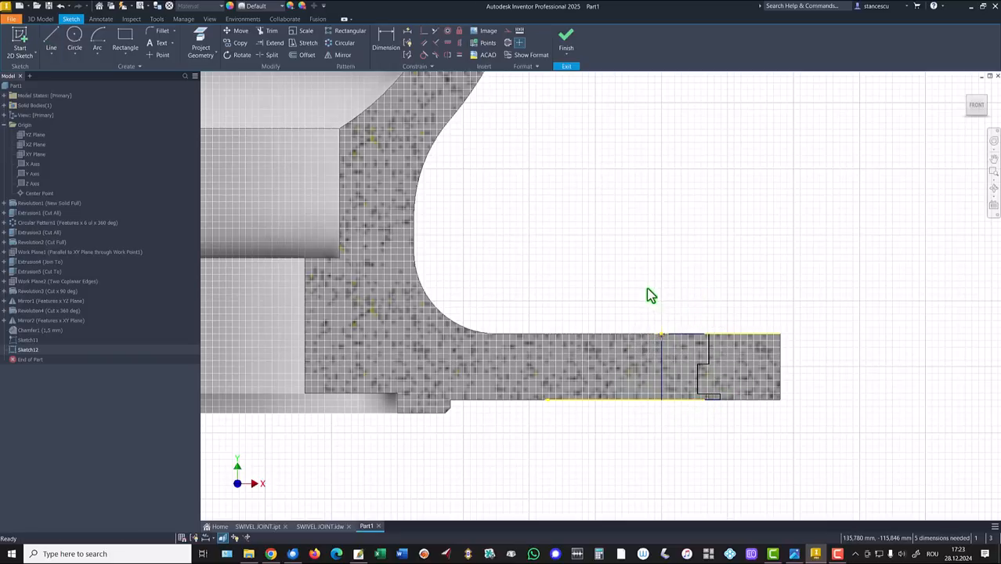
Convert the first vertical line into a centerline to serve as the hole axis
click(668, 357)
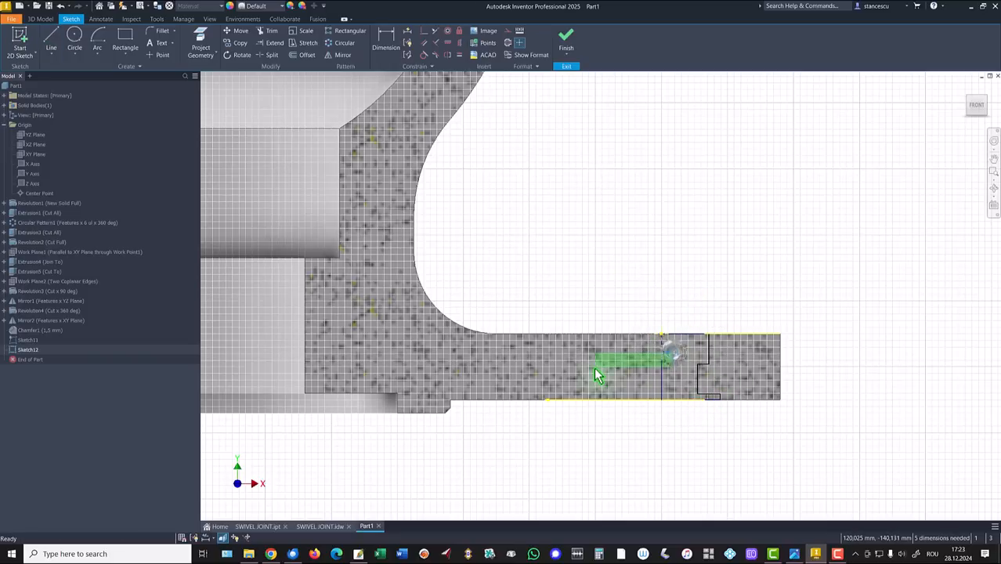
right_click(643, 270)
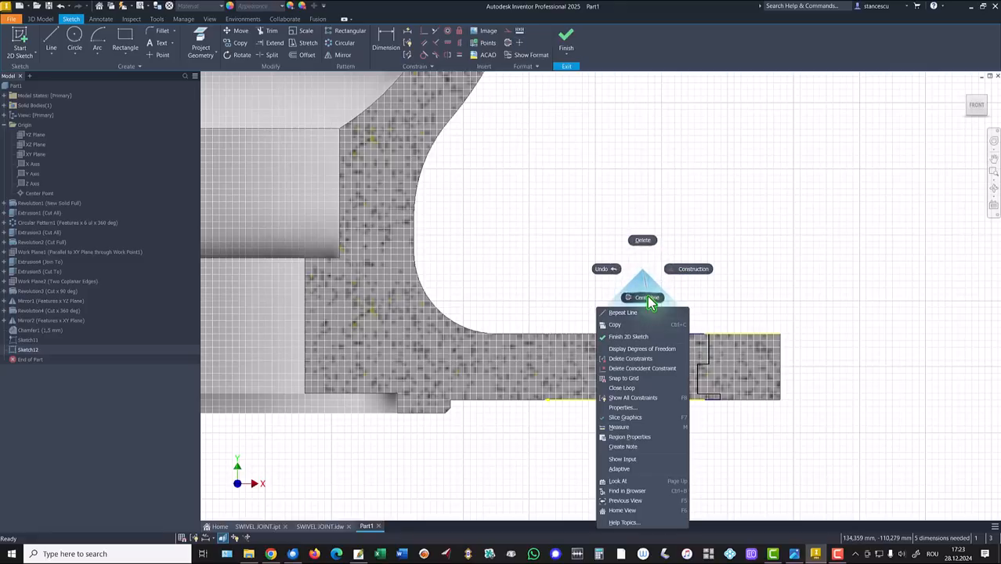
click(649, 298)
click(714, 215)
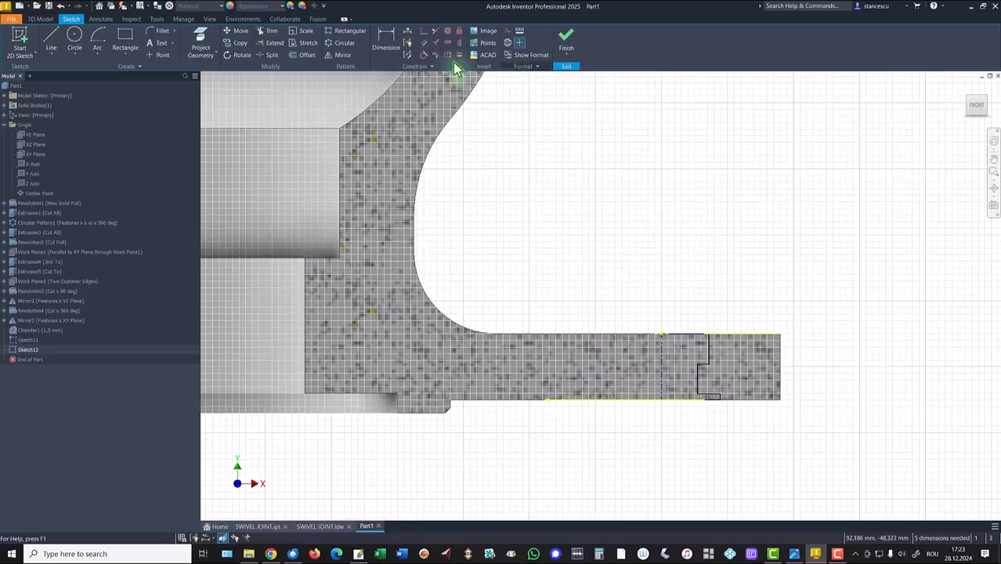
Add the vertical dimensions: 2 mm bottom step height and 5 mm counterbore depth
click(382, 47)
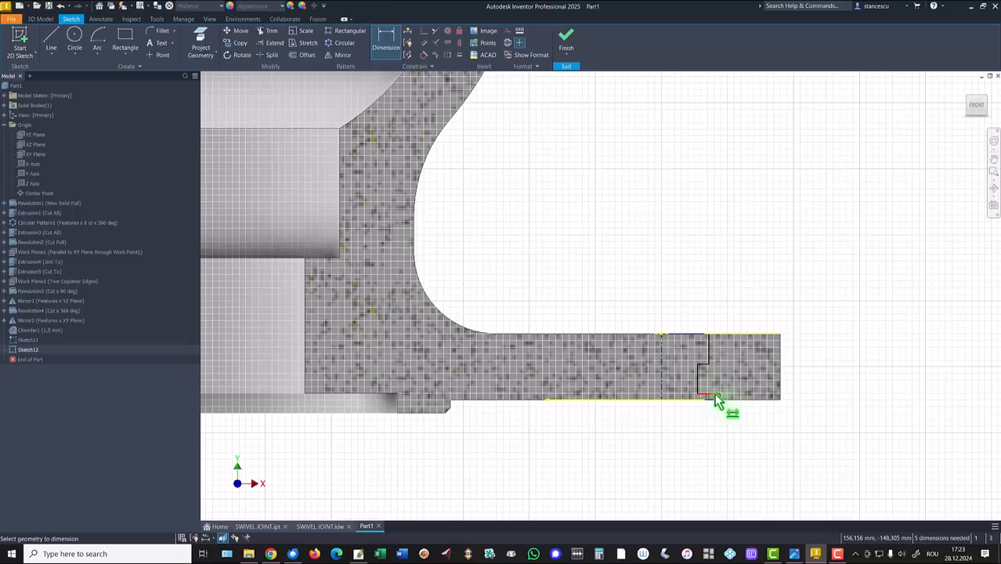
click(714, 393)
click(705, 400)
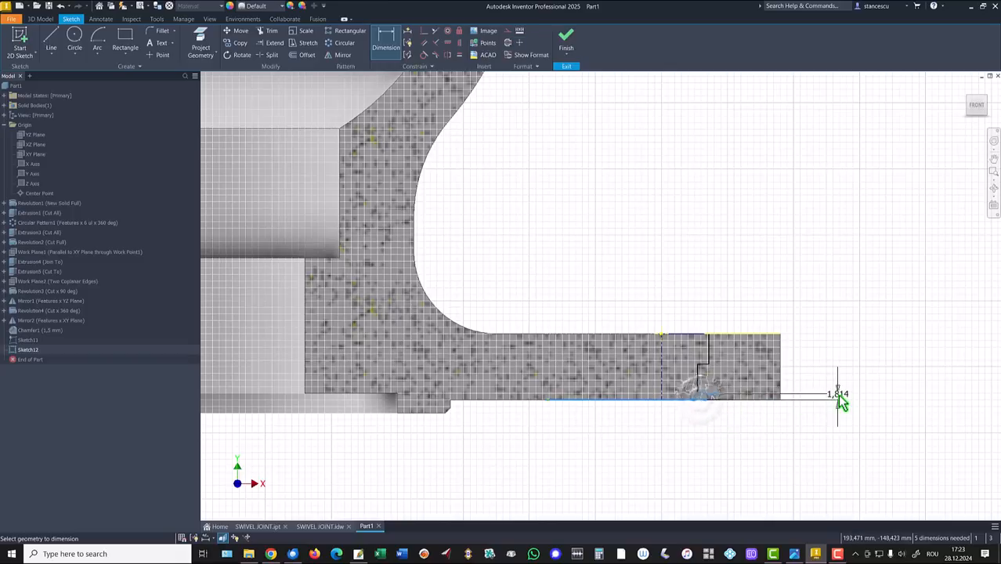
click(840, 400)
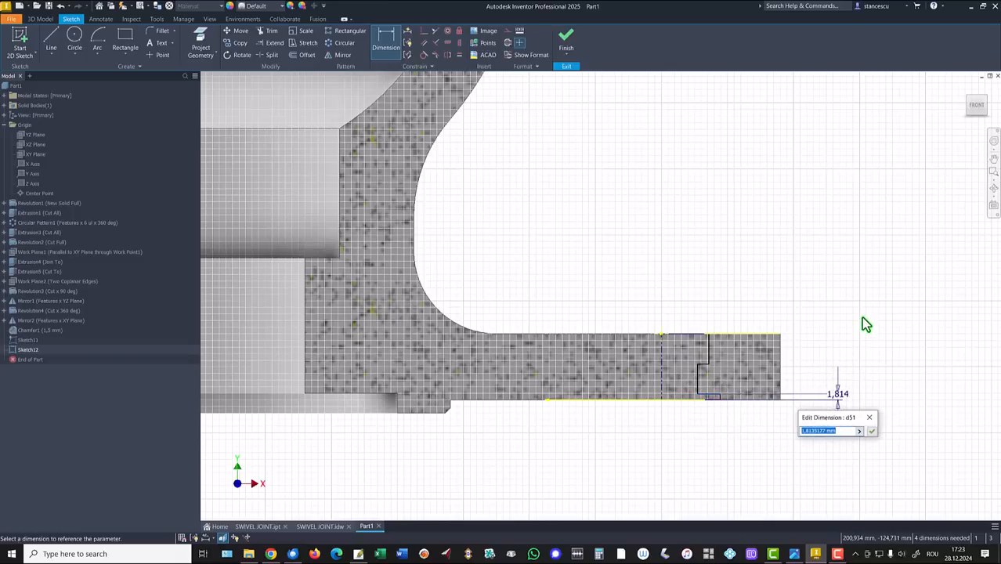
text(2)
key(Return)
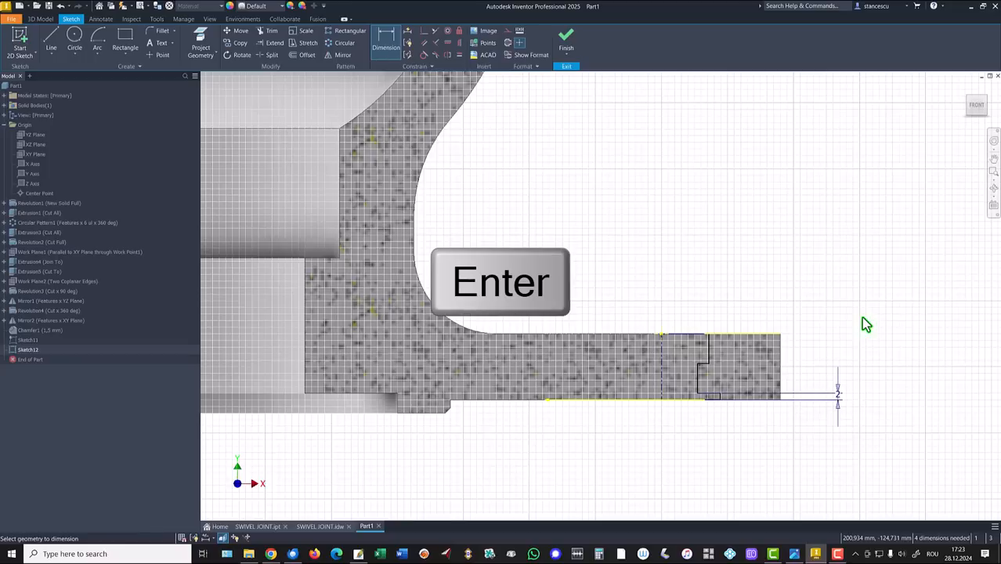
click(709, 345)
click(819, 352)
text(8)
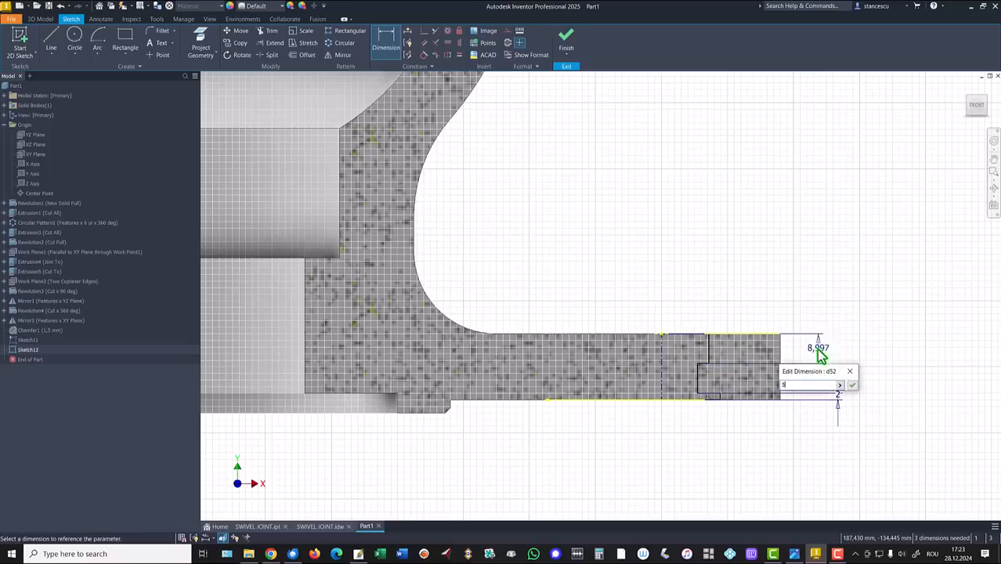
key(Return)
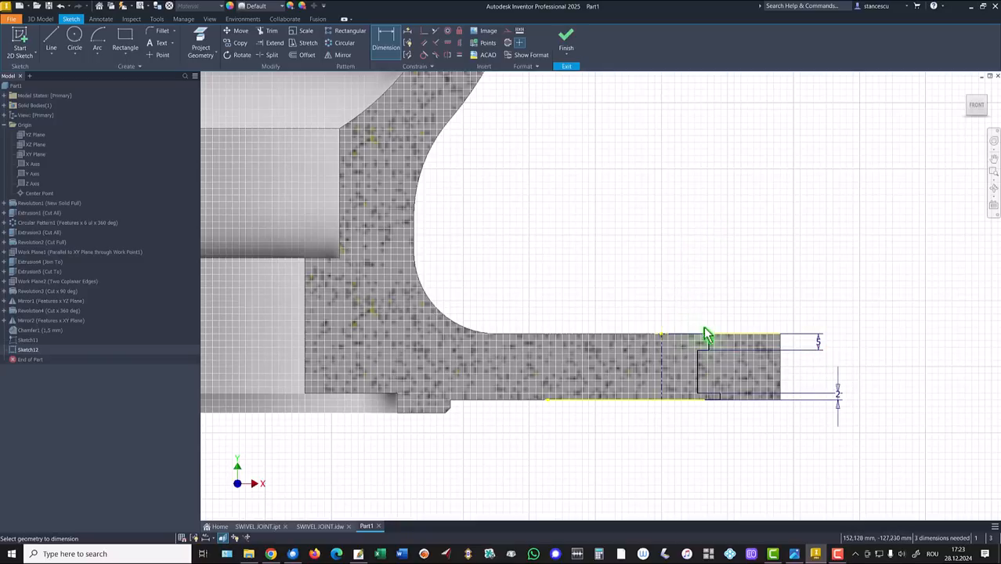
Add diameter dimensions to the centerline: Ø22 counterbore, Ø10 through-hole and Ø35 outer
scroll(710, 337, up, 3)
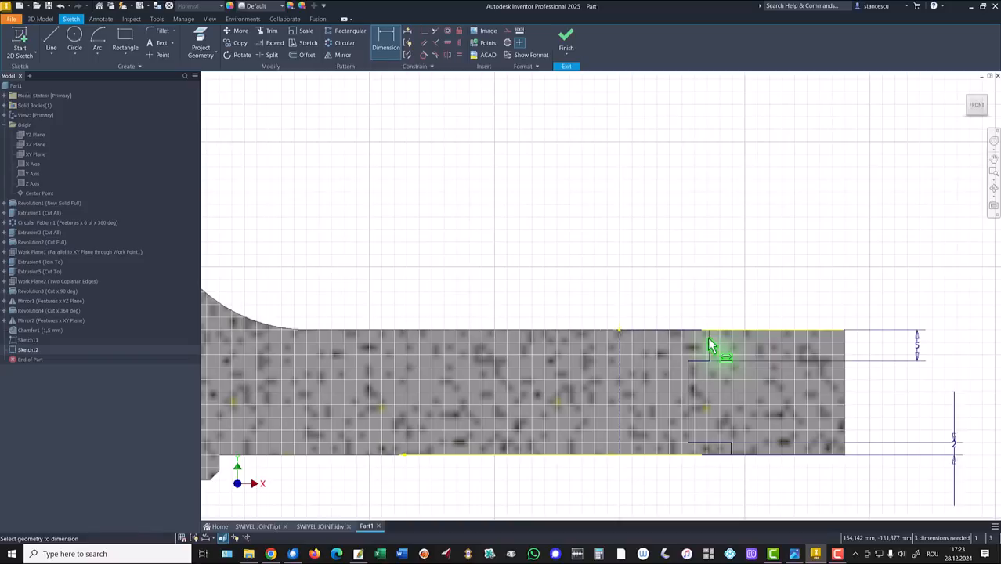
click(709, 342)
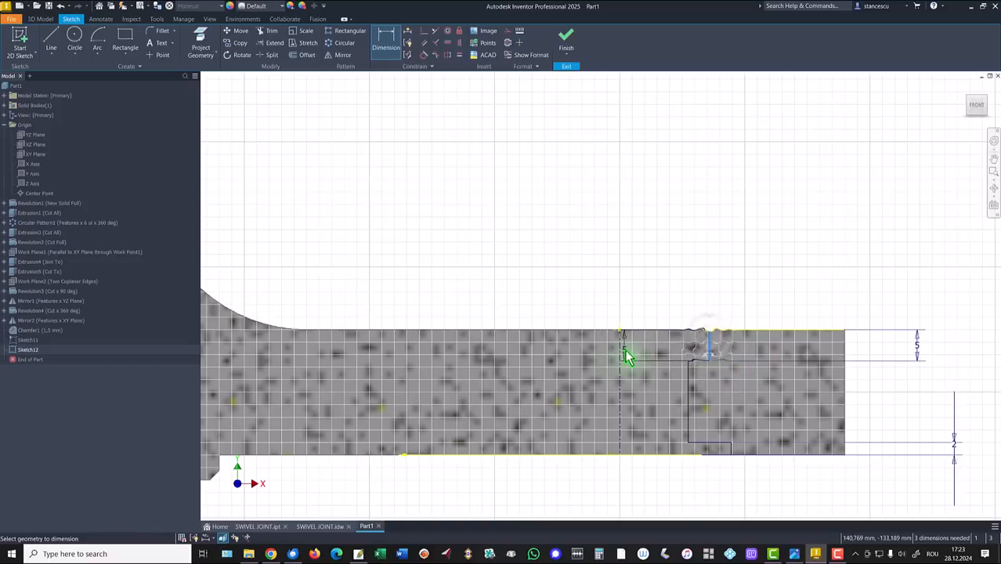
click(619, 354)
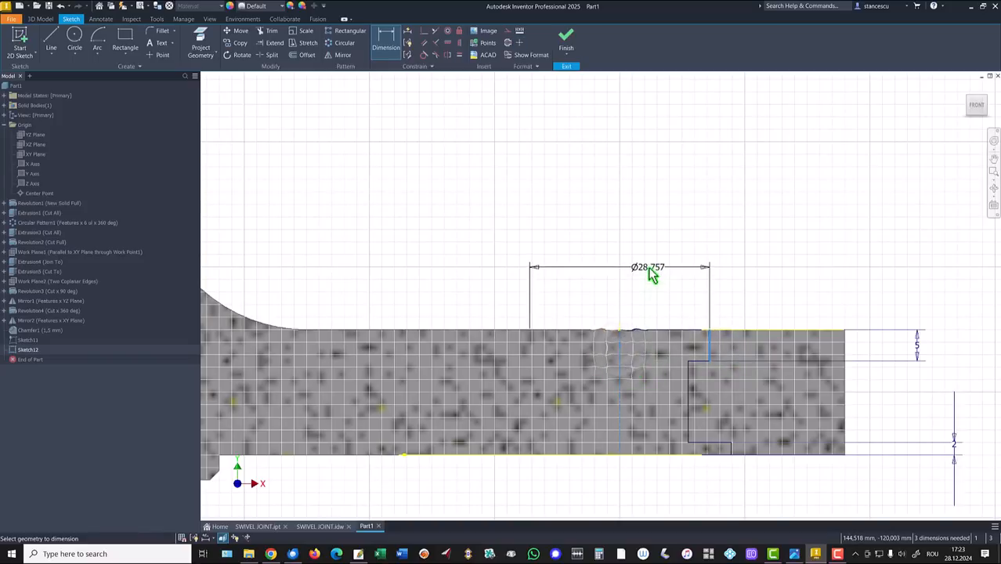
click(653, 272)
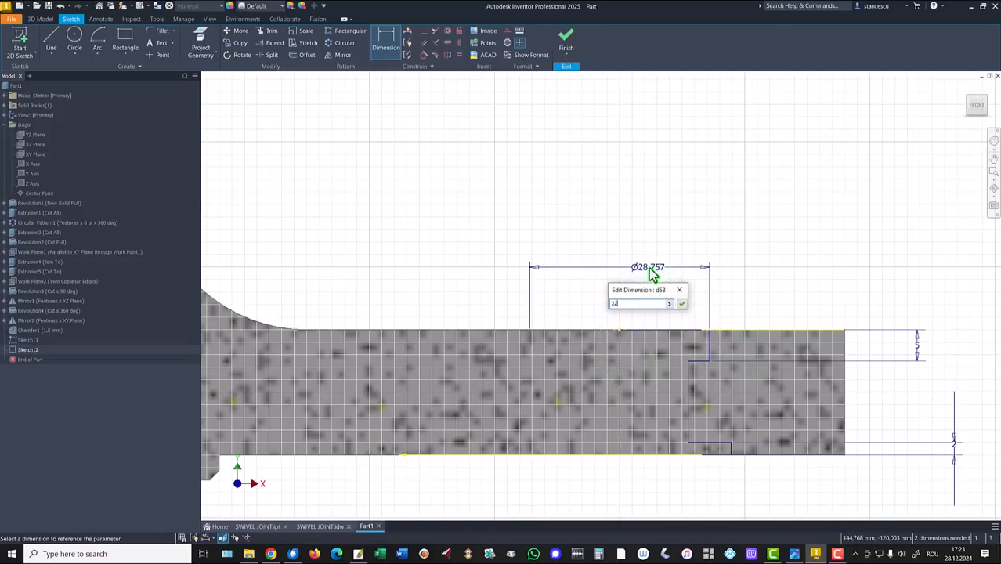
key(Return)
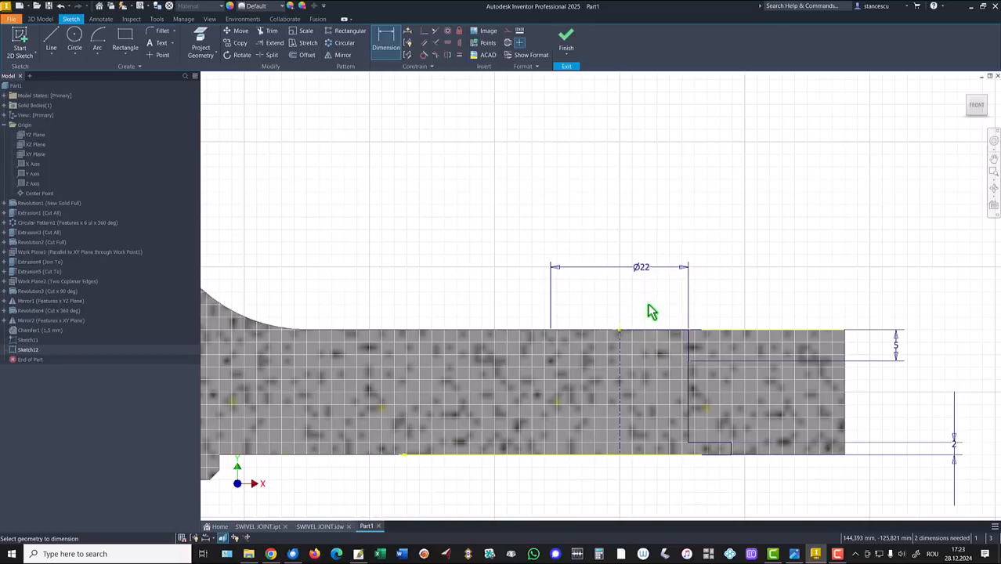
click(690, 386)
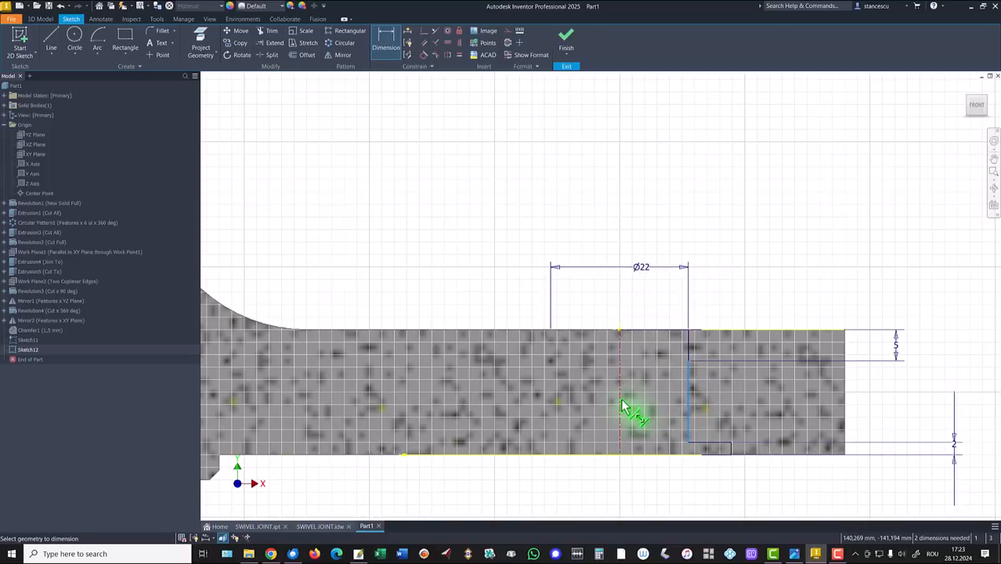
click(620, 396)
click(626, 304)
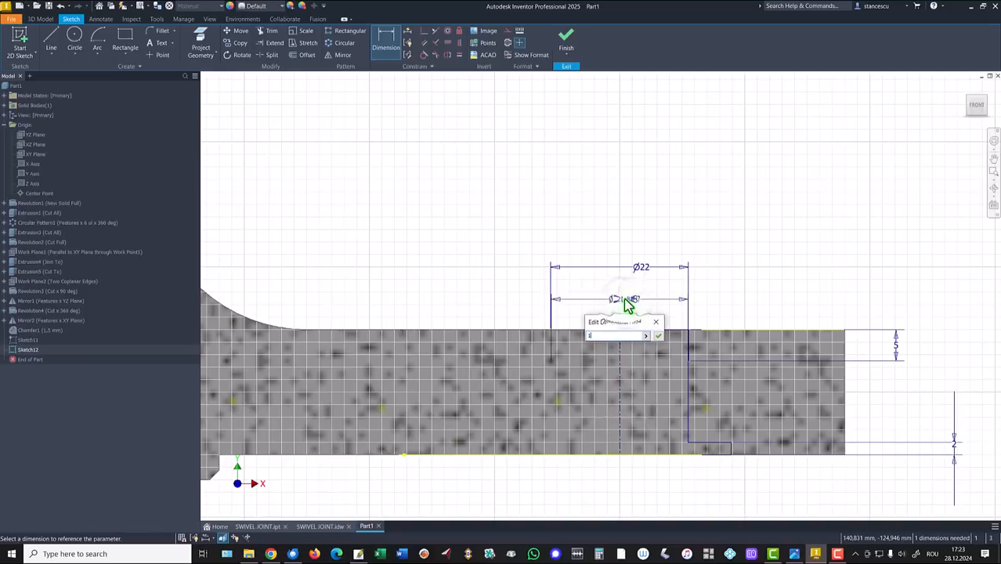
text(10)
key(Return)
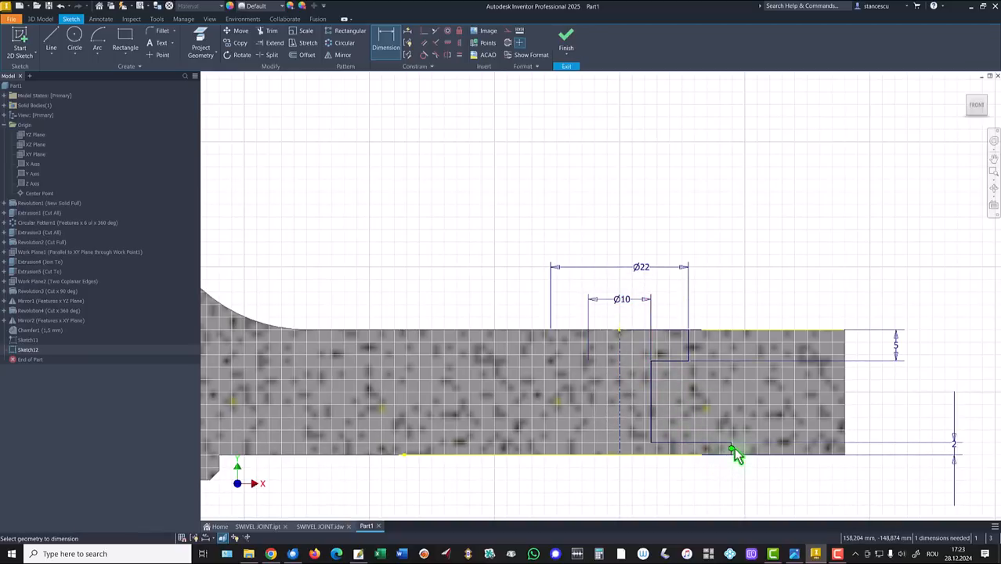
scroll(734, 448, up, 3)
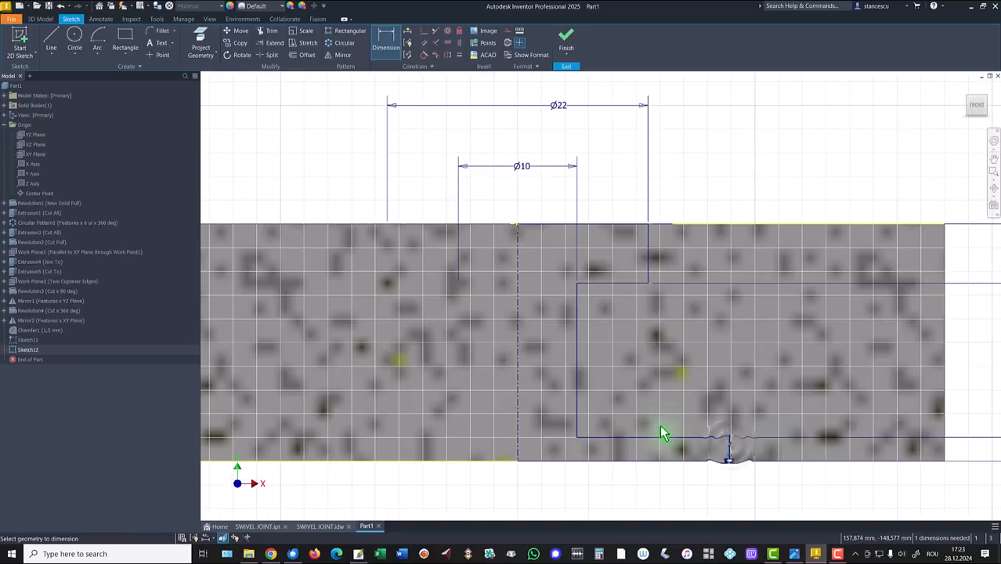
scroll(690, 446, down, 3)
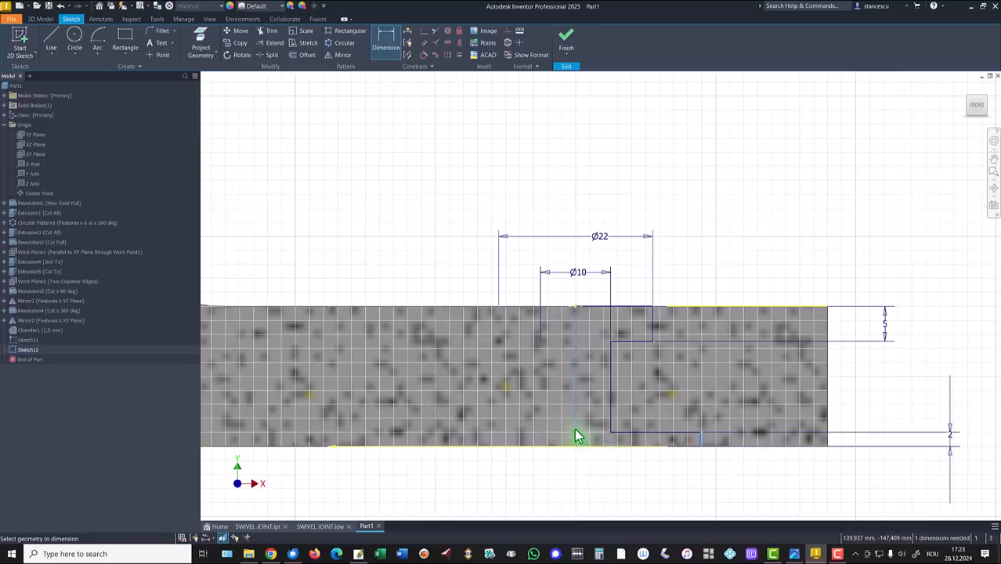
click(576, 435)
click(603, 490)
text(35)
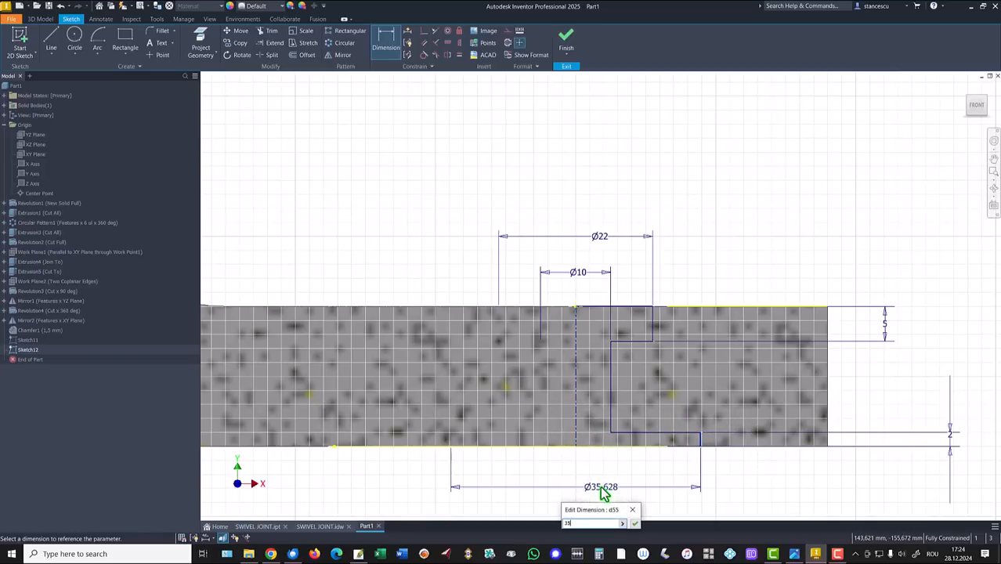
key(Return)
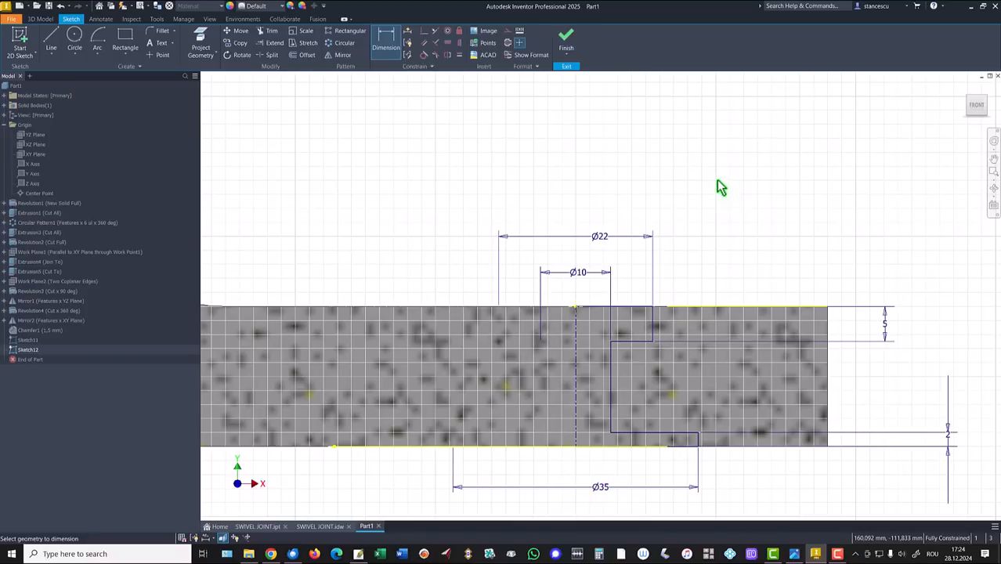
key(Home)
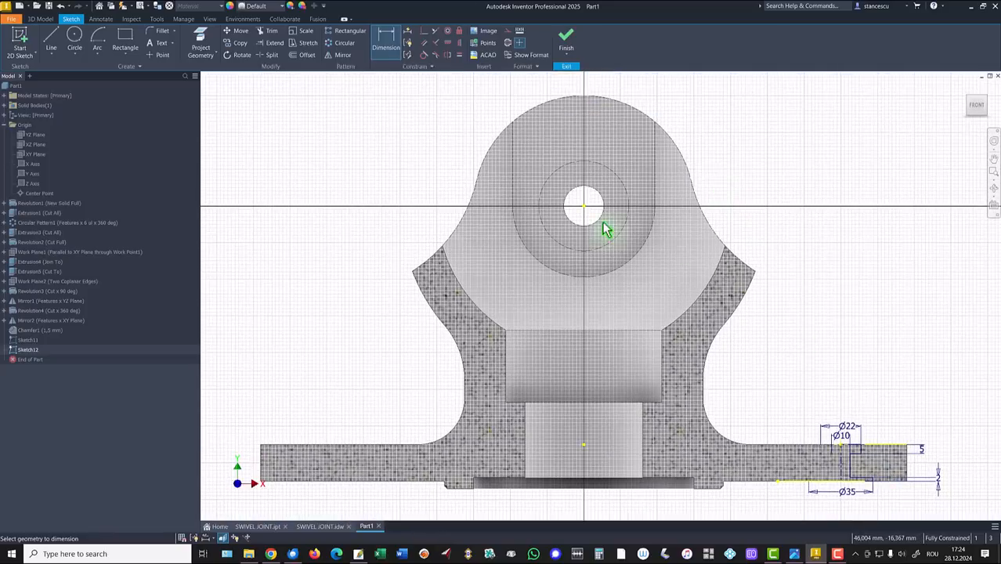
Revolve Sketch12's profile 360° in the flipped direction as a Cut, forming Revolution5
click(566, 39)
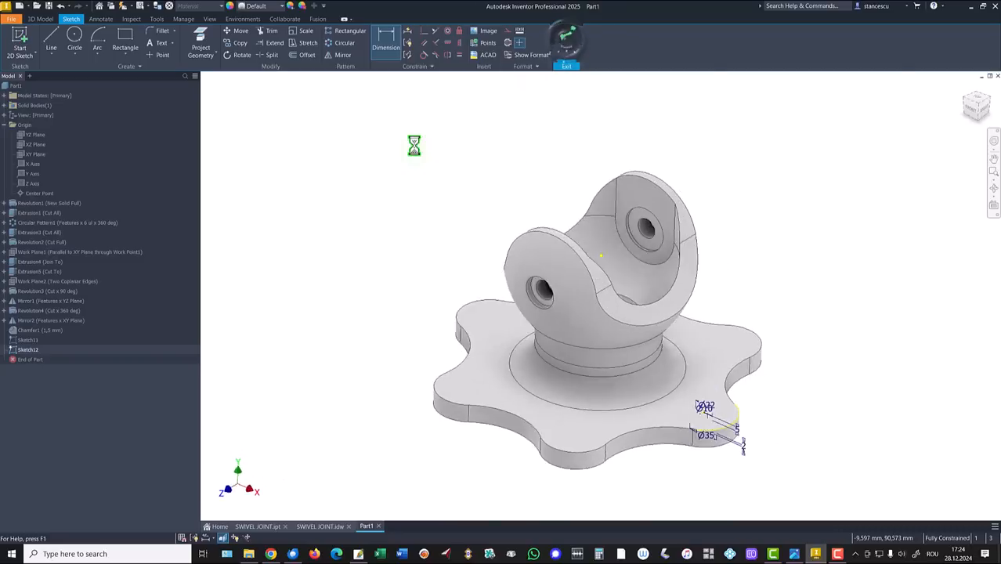
click(73, 37)
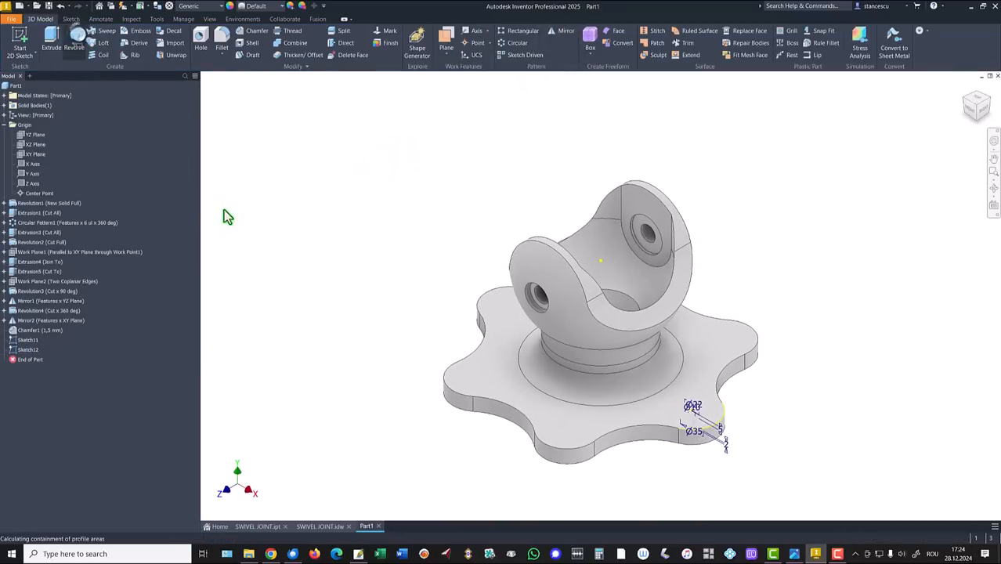
click(278, 161)
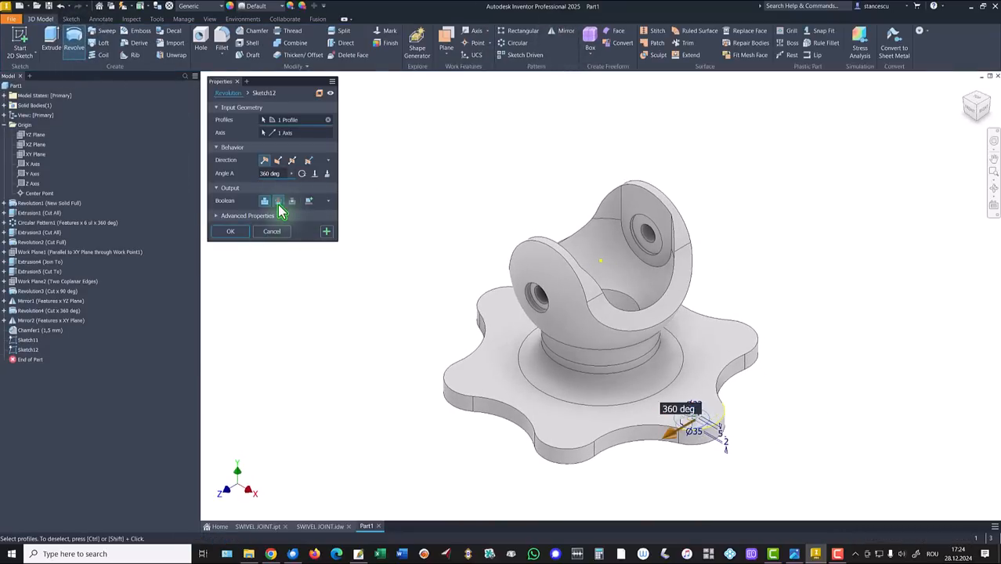
click(278, 202)
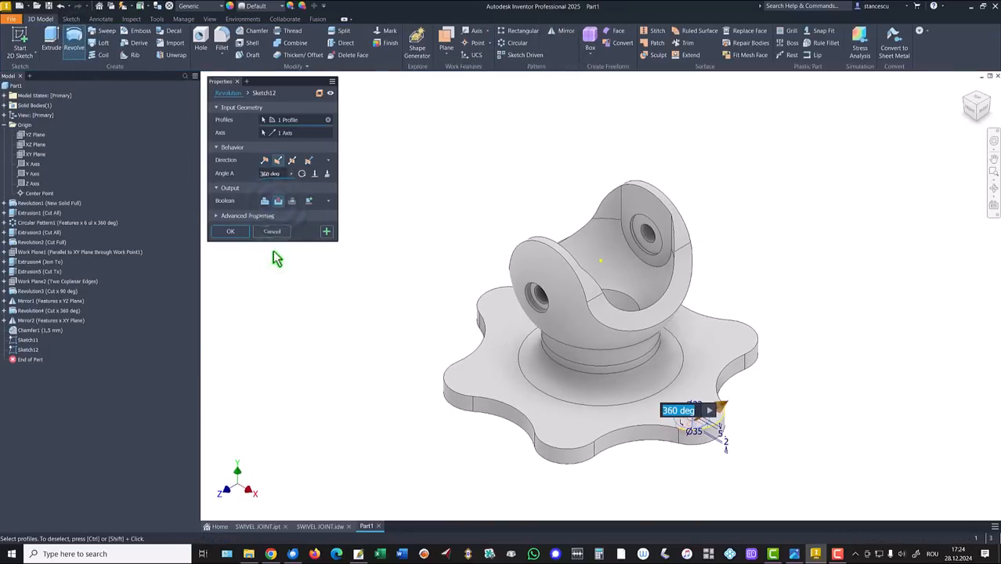
click(231, 232)
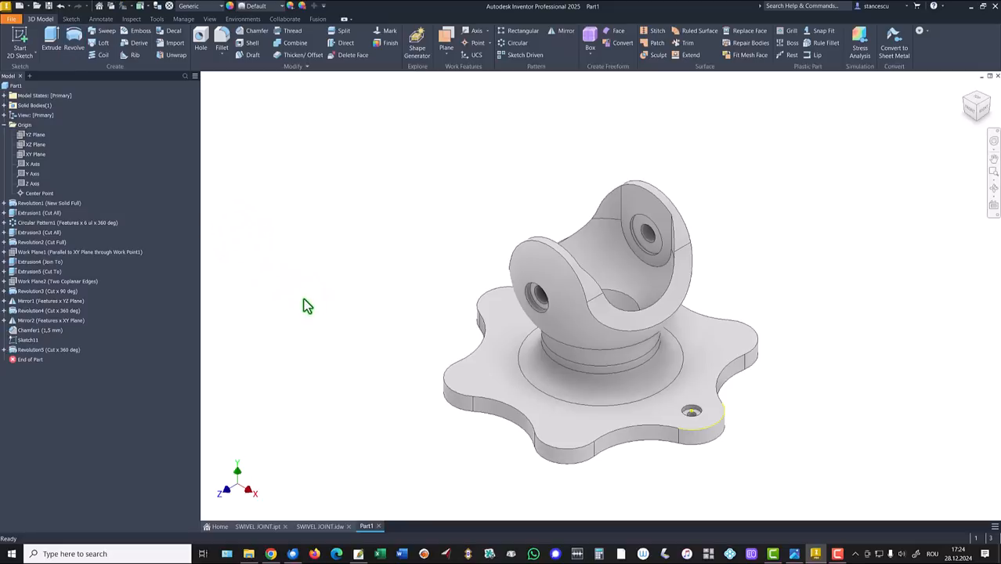
right_click(25, 345)
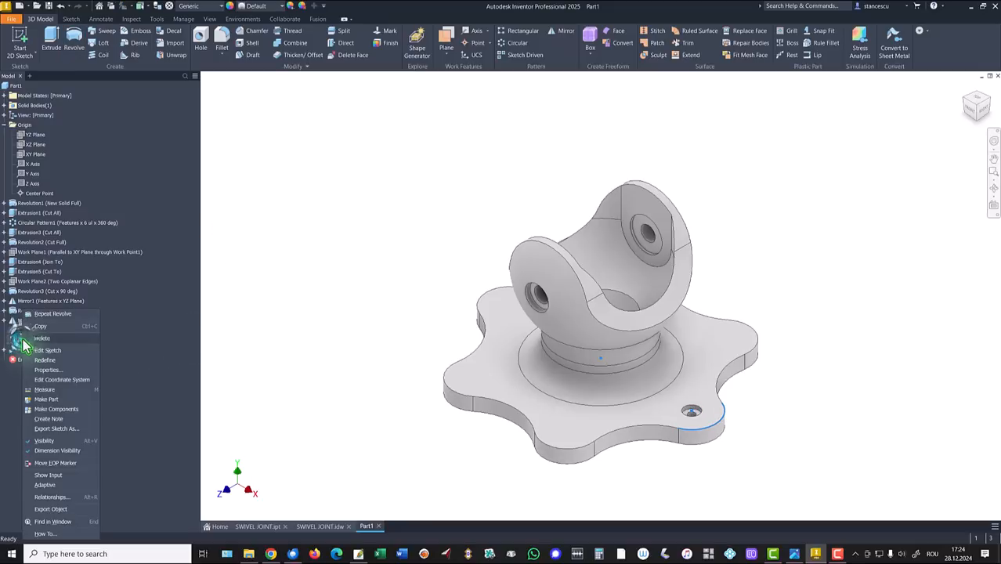
Hide Sketch11 and circular-pattern Revolution5 six times over 360° around the central cylinder
click(44, 441)
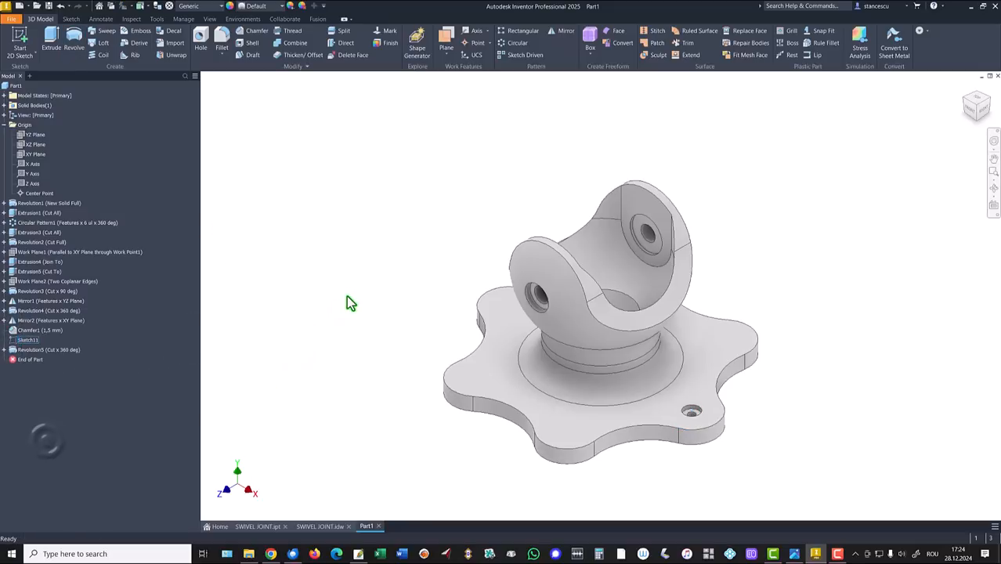
click(517, 43)
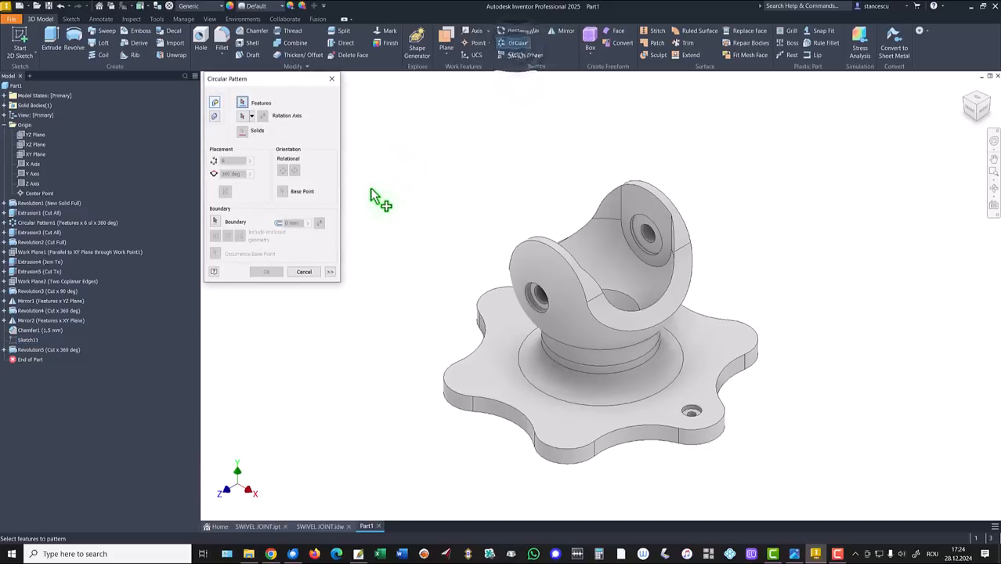
click(26, 351)
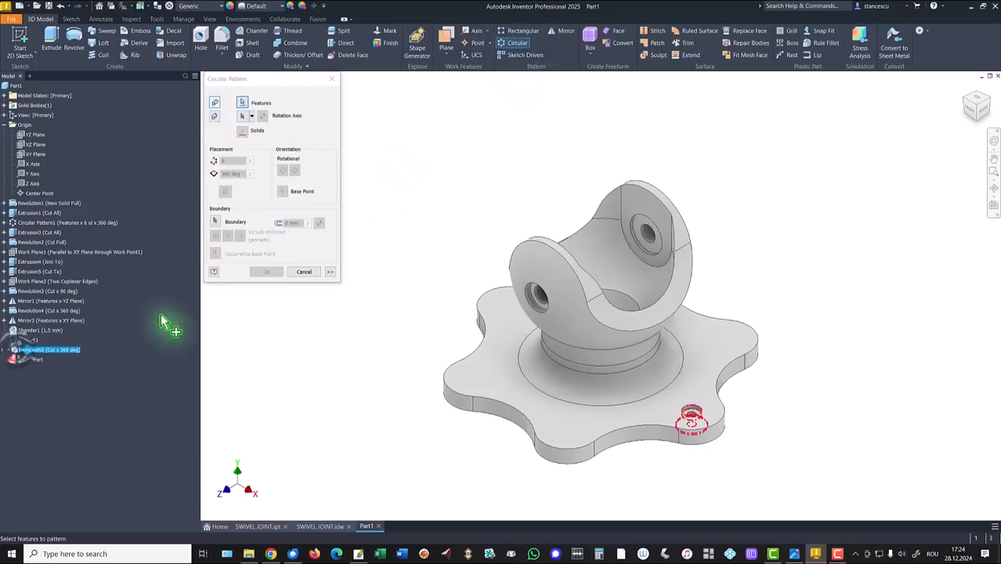
click(243, 115)
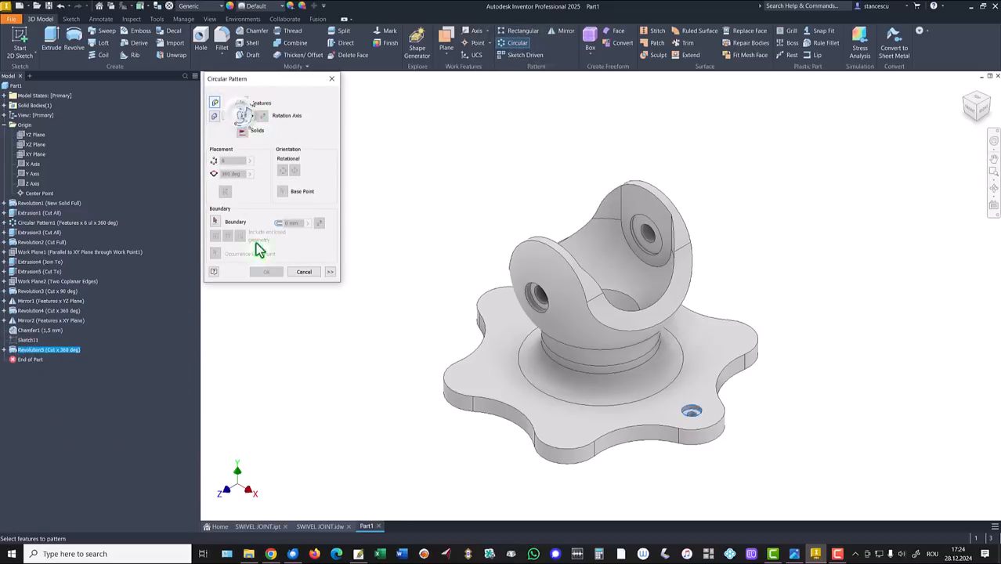
click(582, 360)
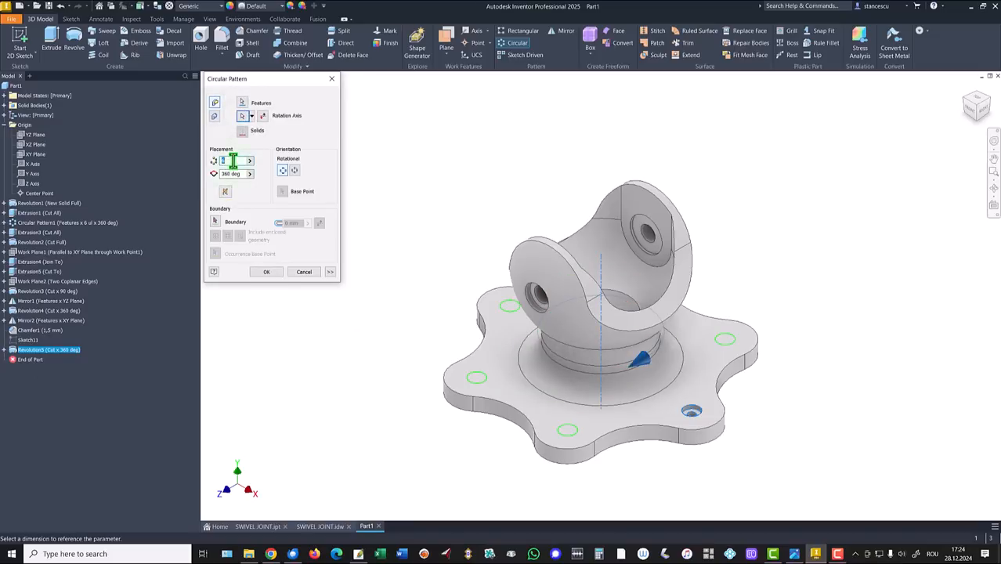
click(265, 272)
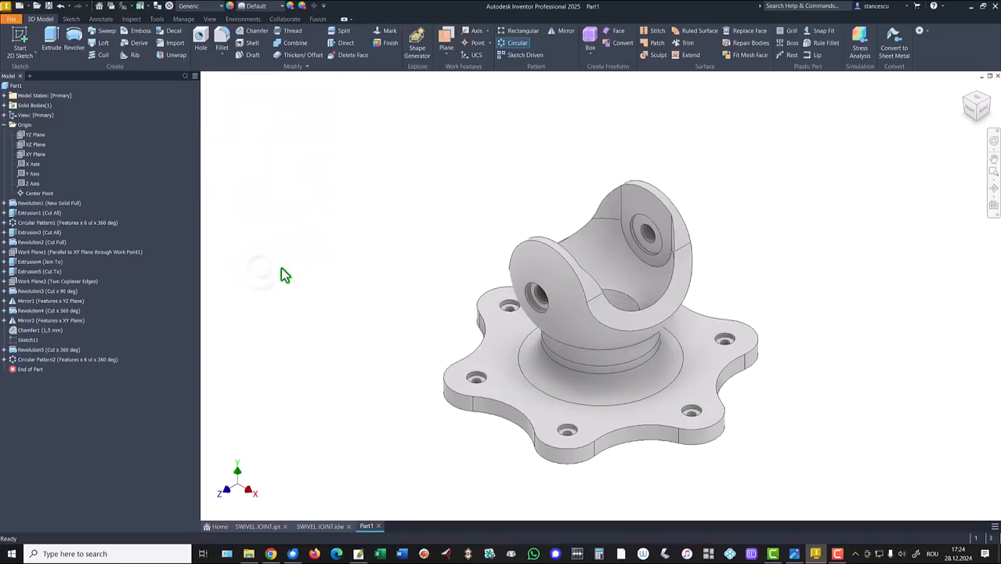
click(12, 124)
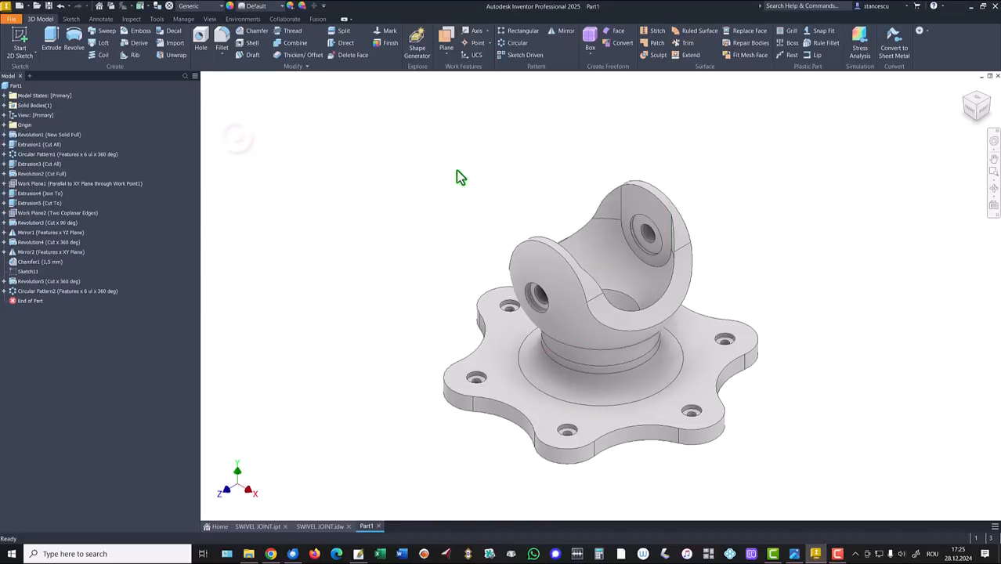
Update Part1's physical iProperties and copy its volume of 2880050,935 mm^3
right_click(17, 88)
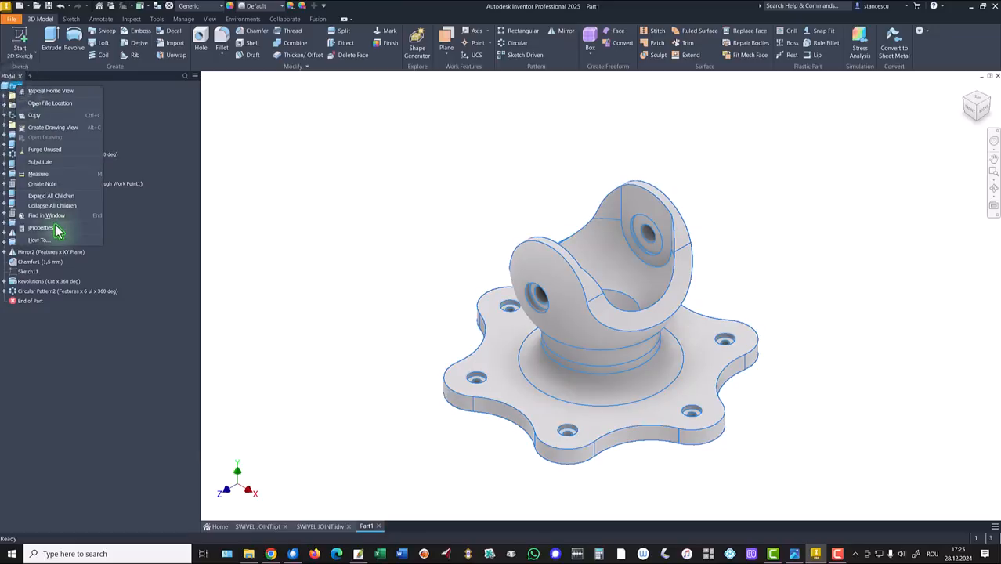
click(56, 226)
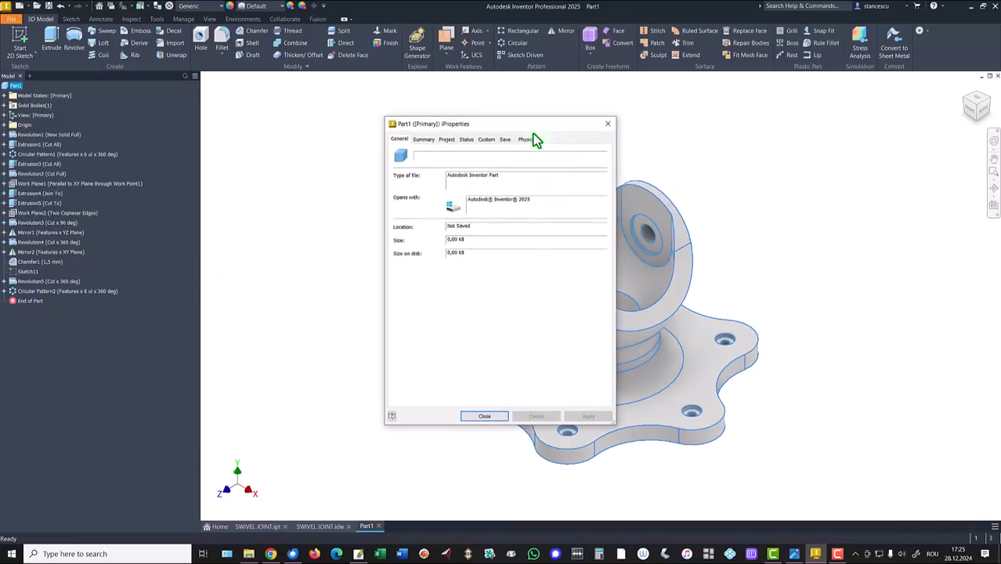
click(533, 139)
click(563, 161)
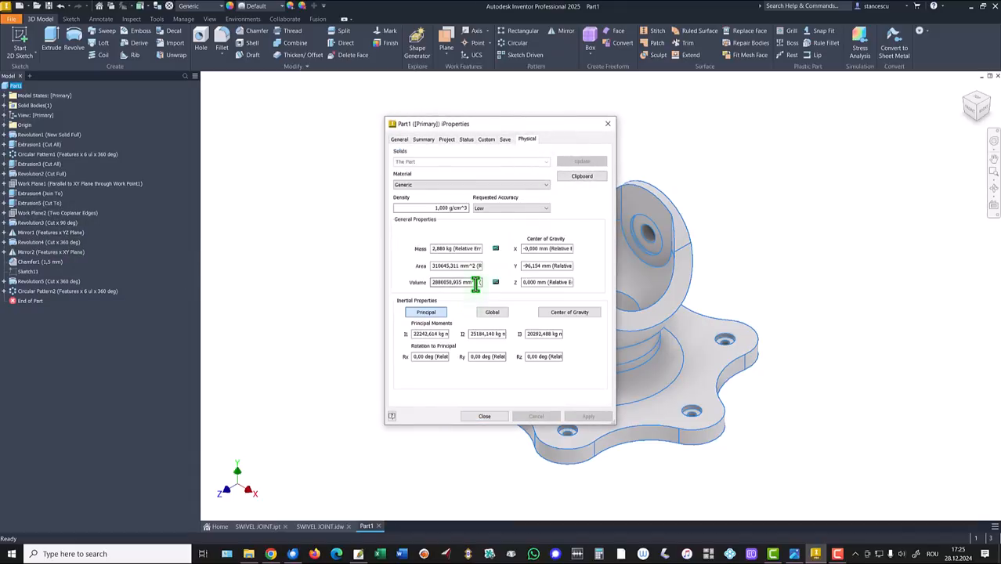
drag(477, 283, 239, 298)
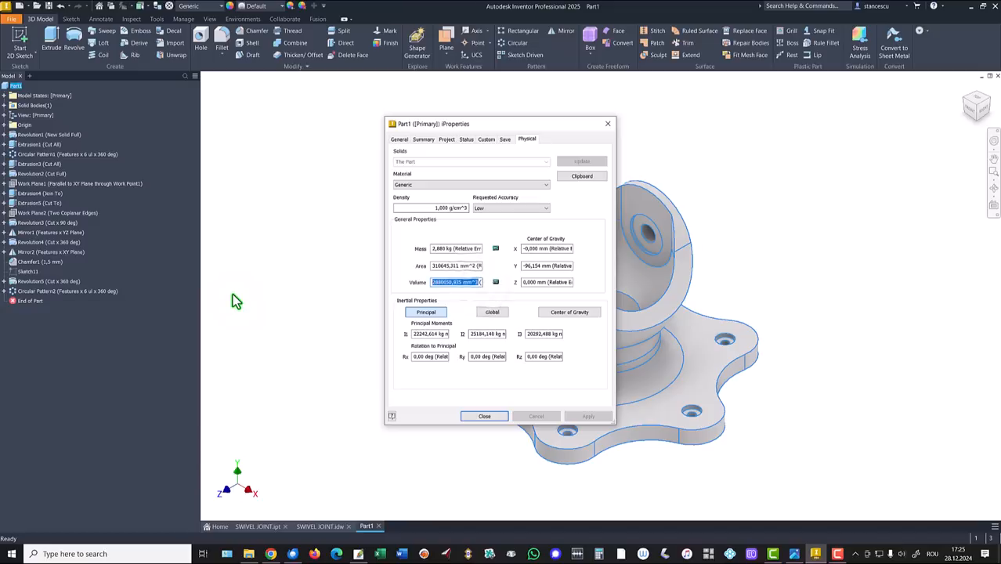
key(ctrl+c)
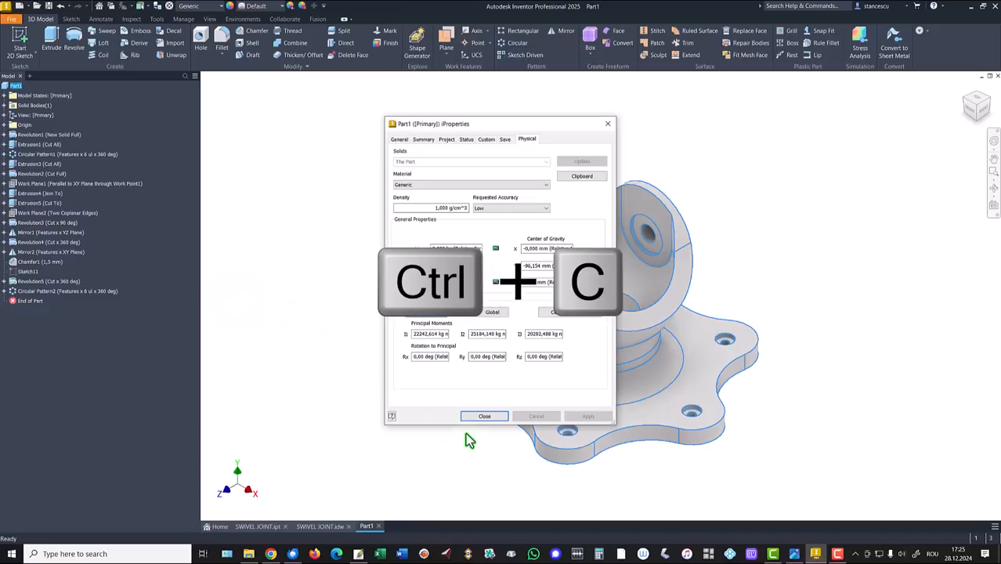
click(484, 420)
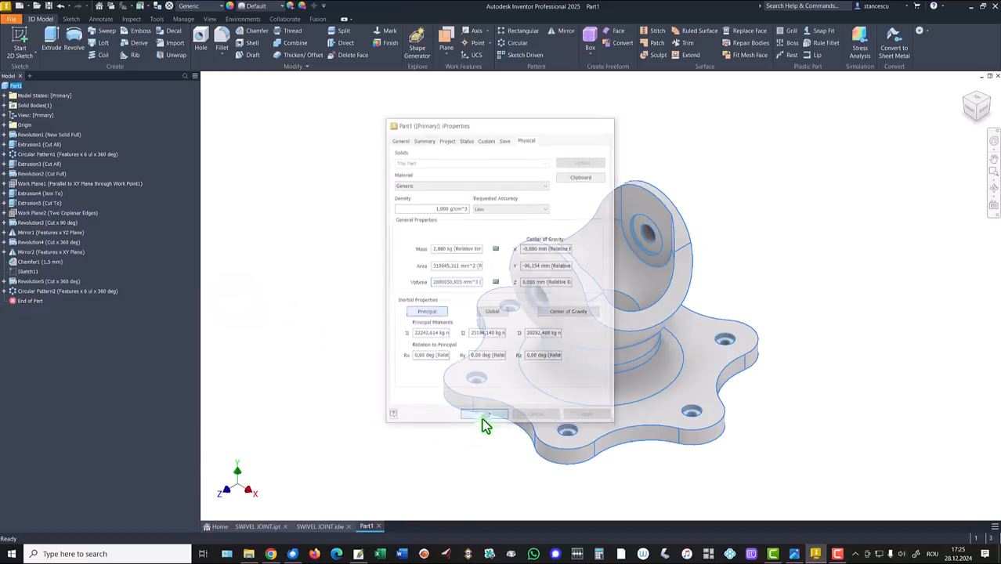
click(322, 528)
click(901, 480)
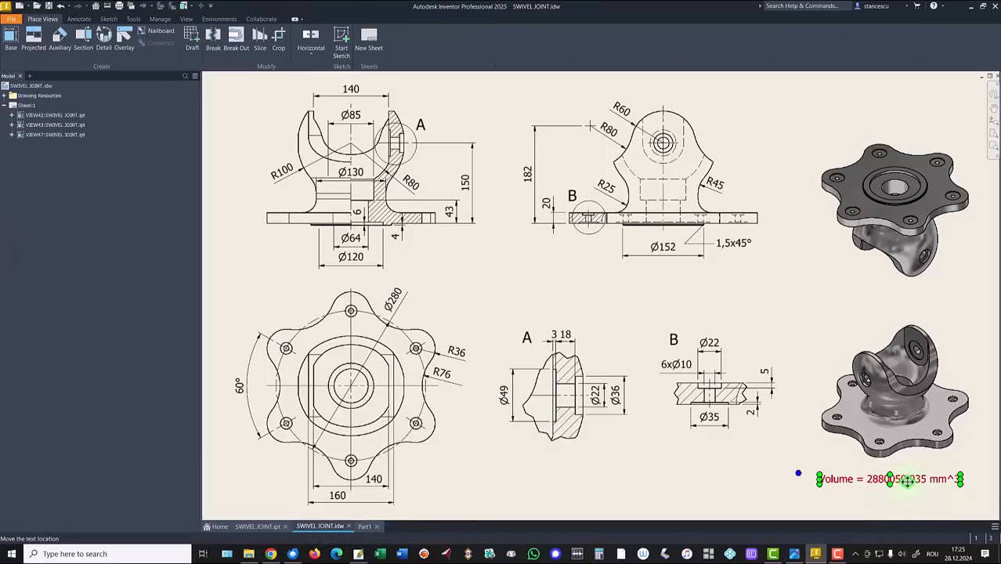
double_click(918, 479)
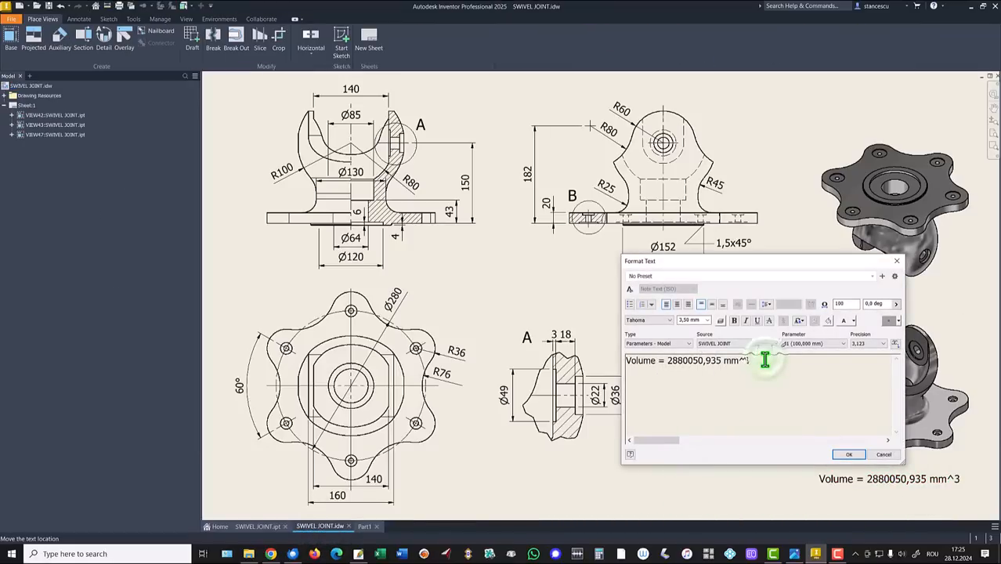
key(Return)
key(ctrl+v)
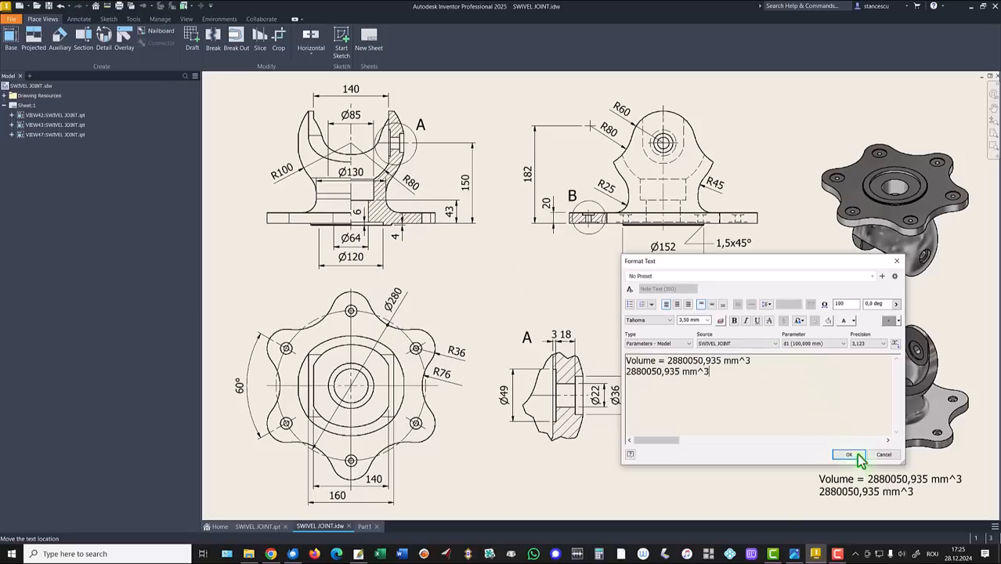
click(884, 456)
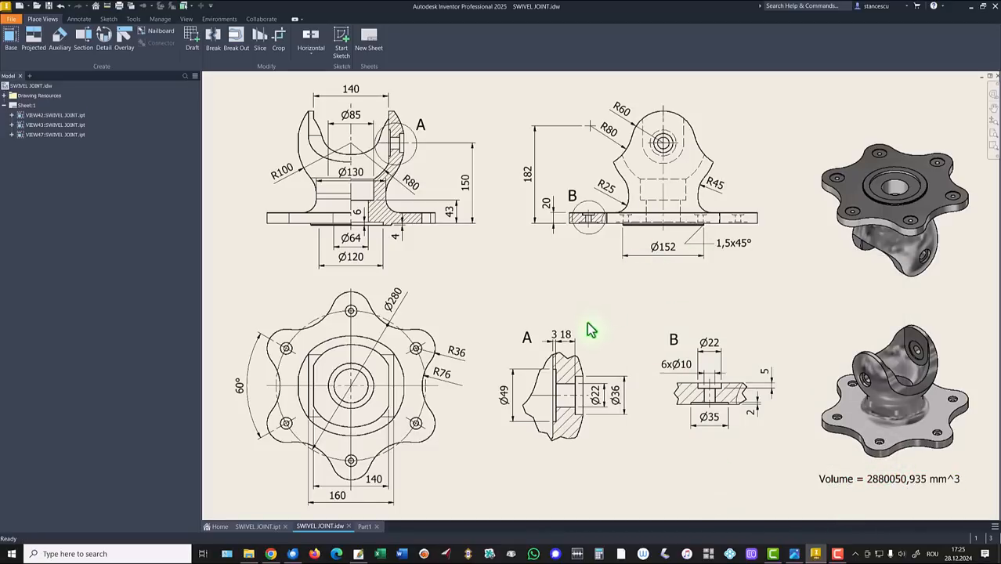
click(365, 528)
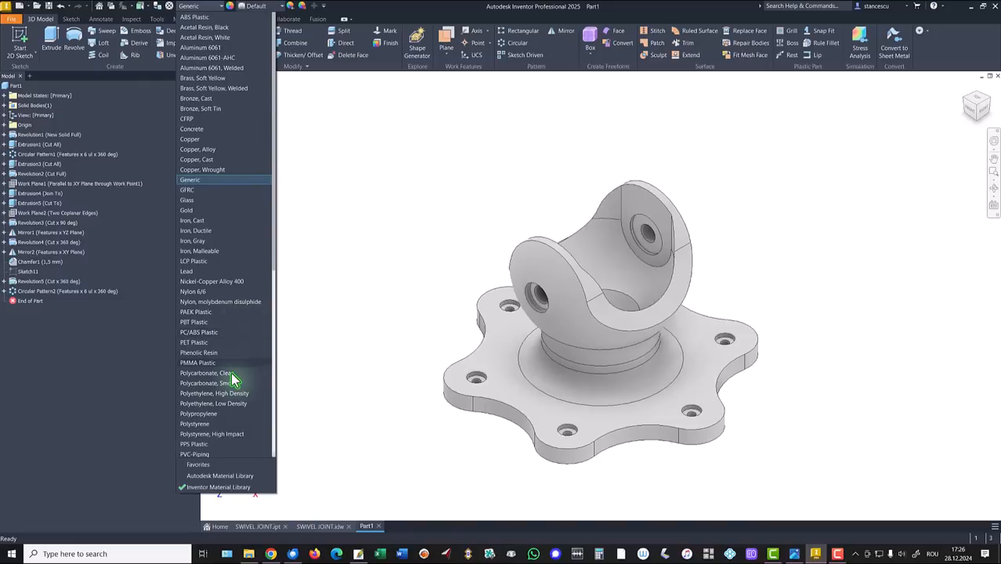
Assign Steel, Carbon material, set the Realistic visual style and Default Lights lighting
scroll(235, 380, down, 7)
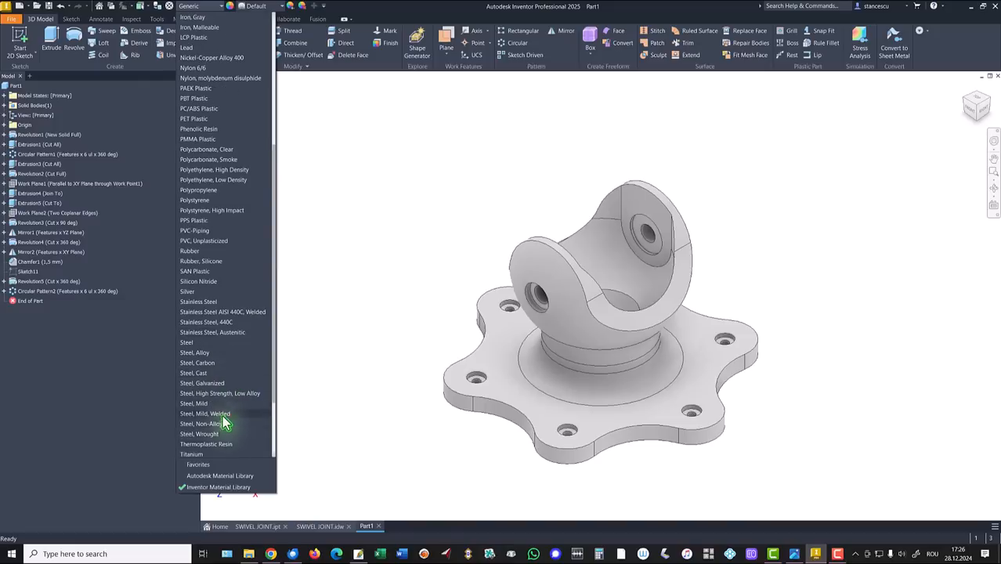
click(200, 364)
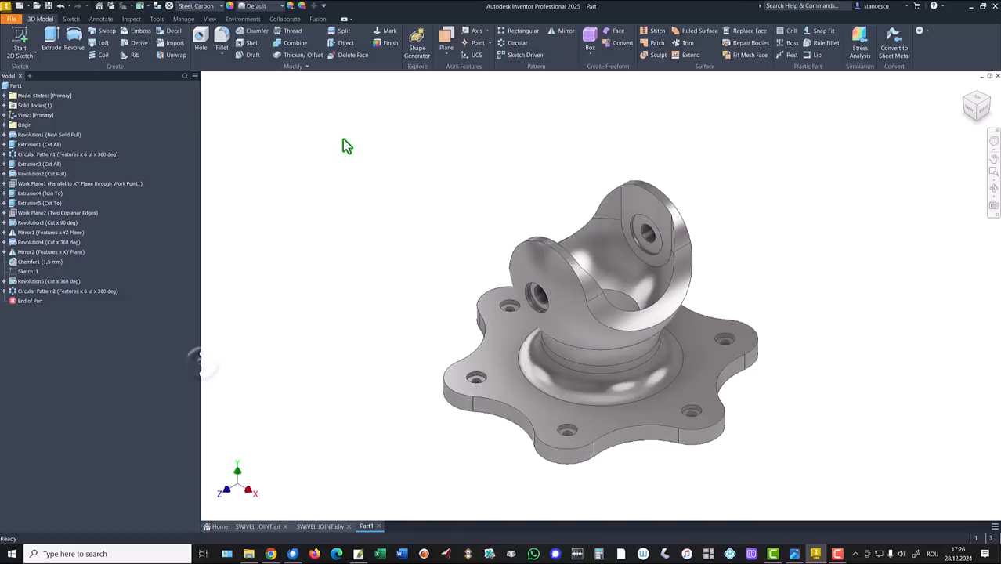
click(209, 19)
click(178, 49)
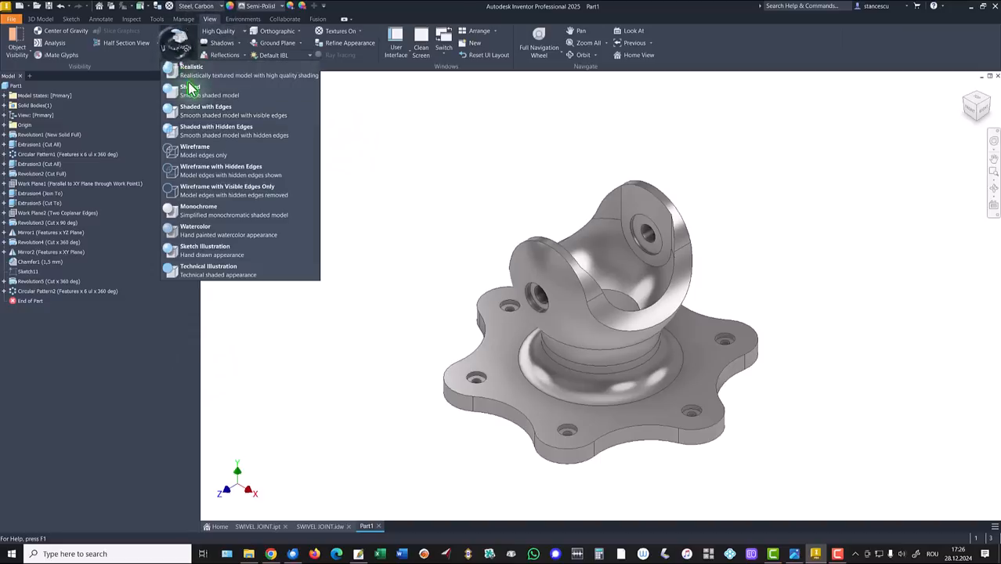
click(186, 94)
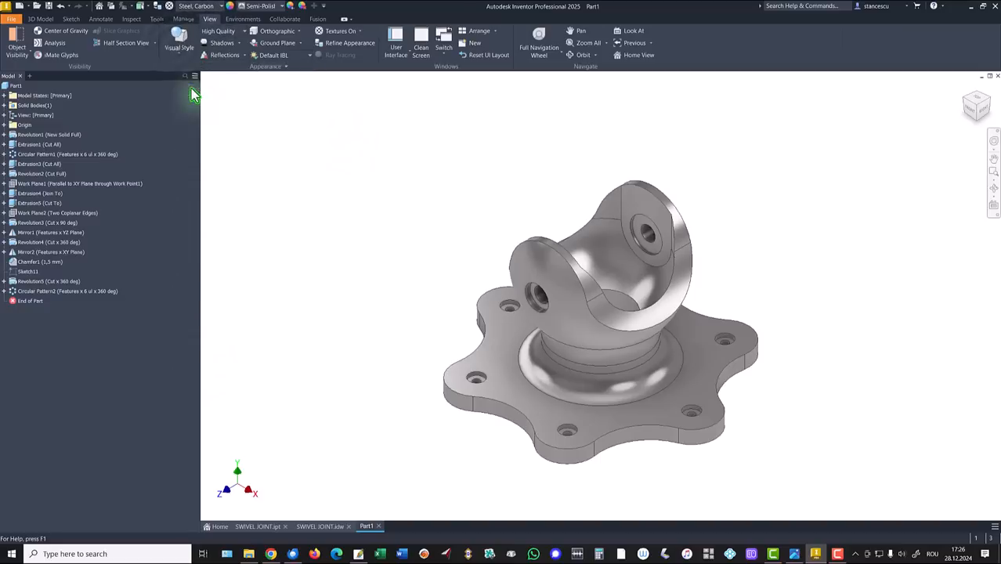
click(282, 61)
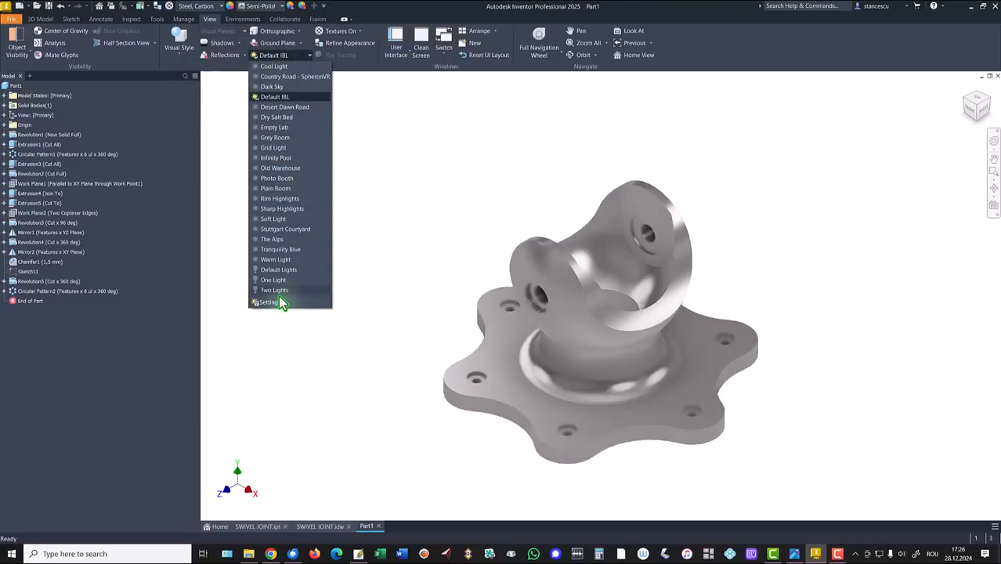
click(279, 270)
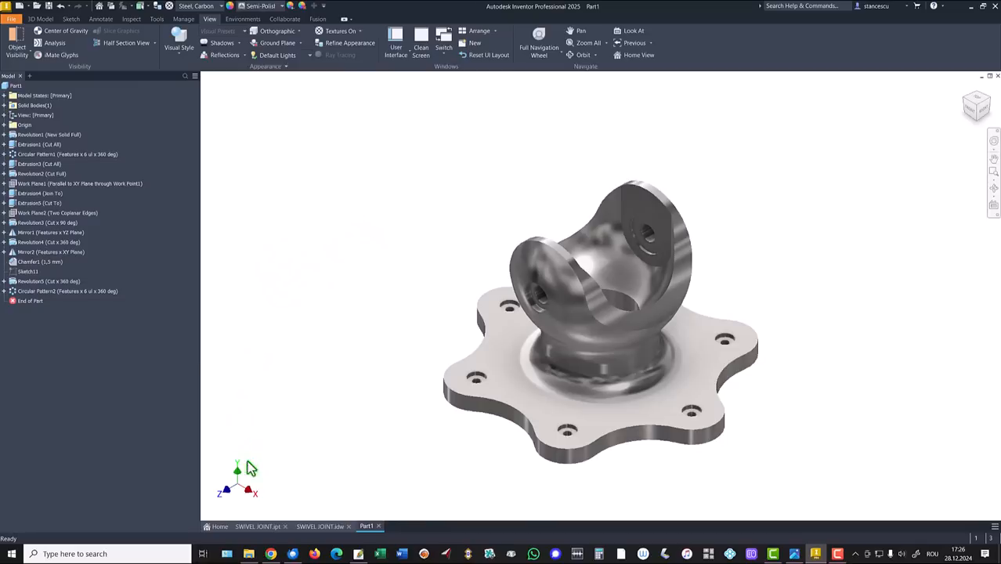
Switch back and forth between the SWIVEL JOINT part and Part1 to compare them
click(249, 528)
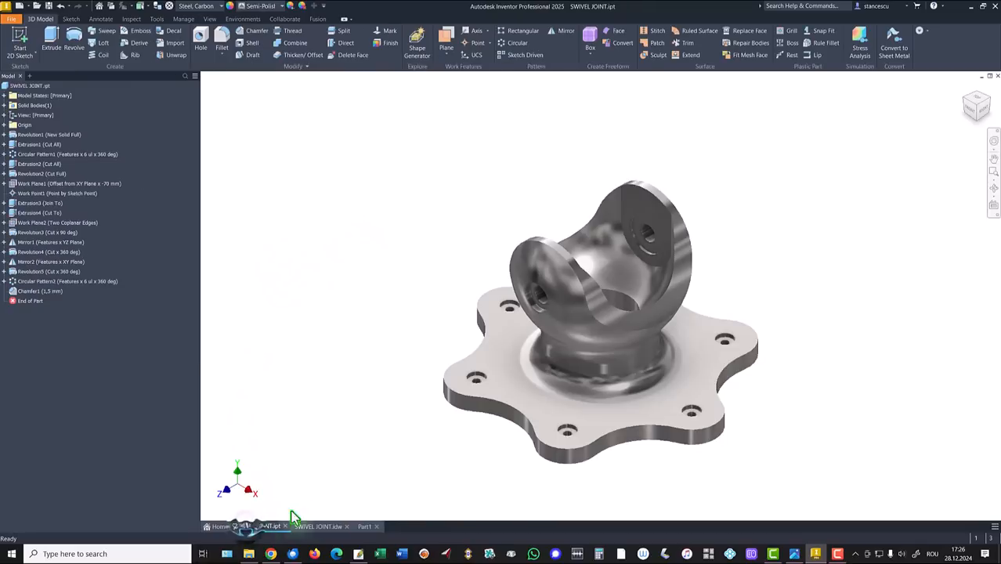
click(366, 526)
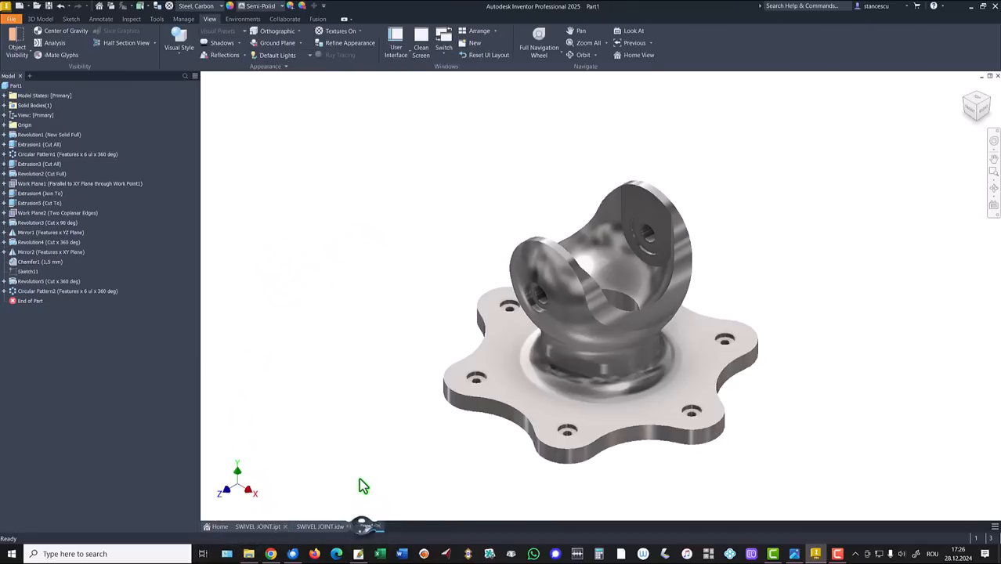
click(257, 527)
click(365, 527)
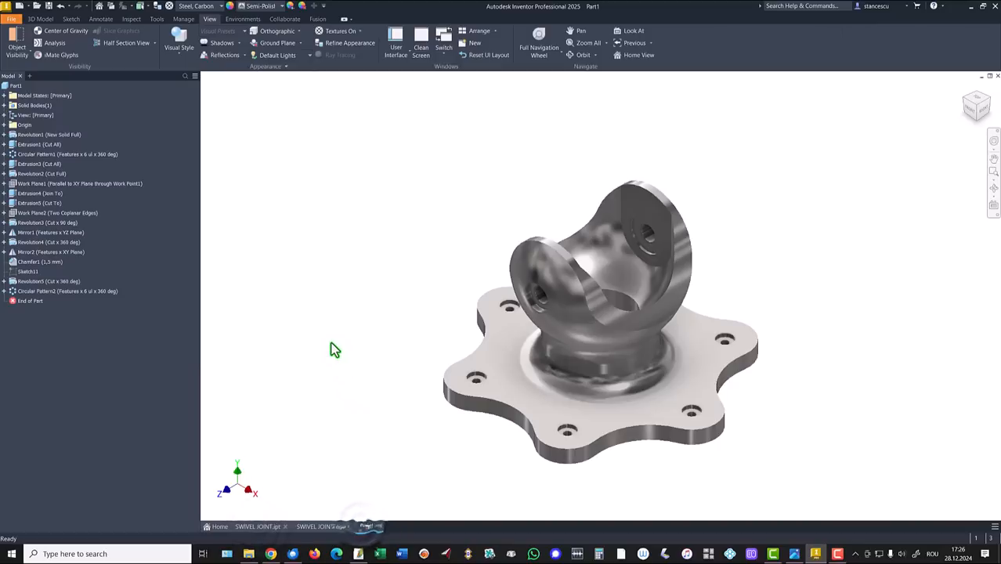